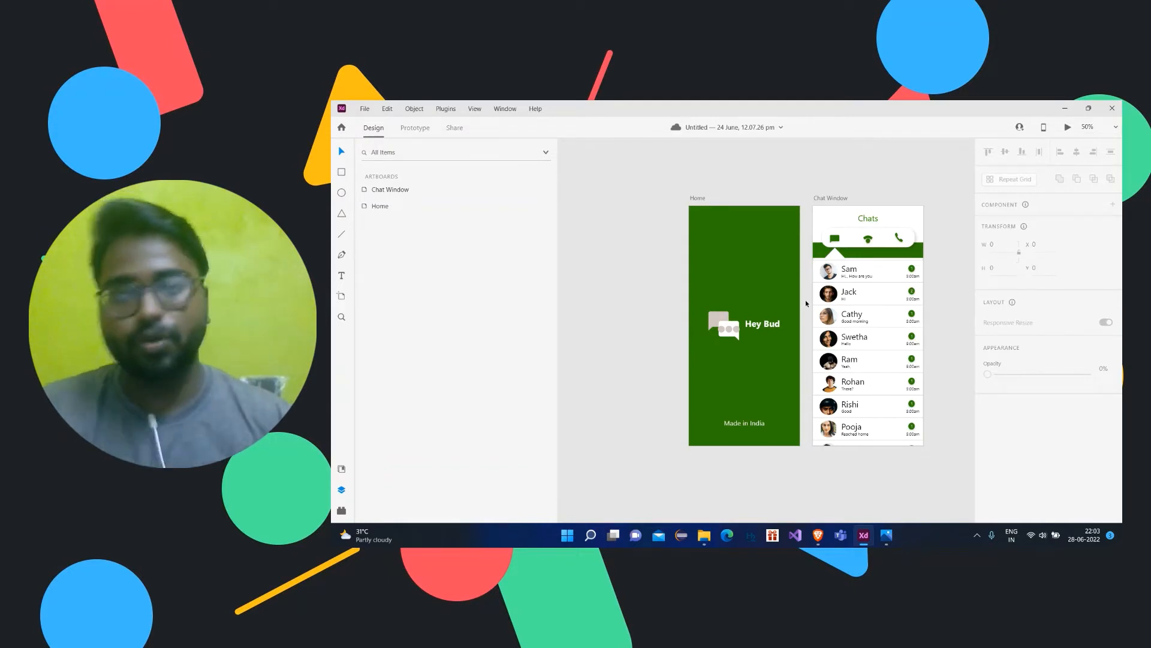
# - Examine the Chat Window artboard's title, icon bar and contact list
pyautogui.moveTo(930, 462); pyautogui.dragTo(885, 261)
pyautogui.click(948, 304)
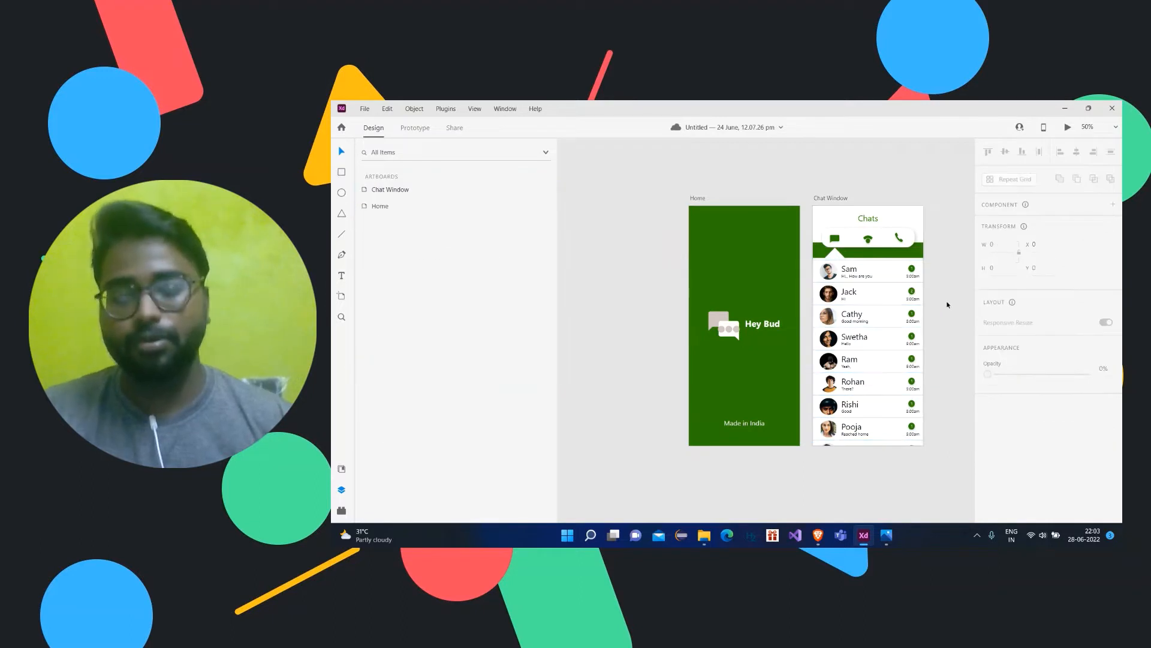
pyautogui.hotkey('ctrl', '+')
pyautogui.moveTo(910, 296); pyautogui.dragTo(738, 268)
pyautogui.scroll(1, 922, 348)
pyautogui.scroll(-1, 926, 340)
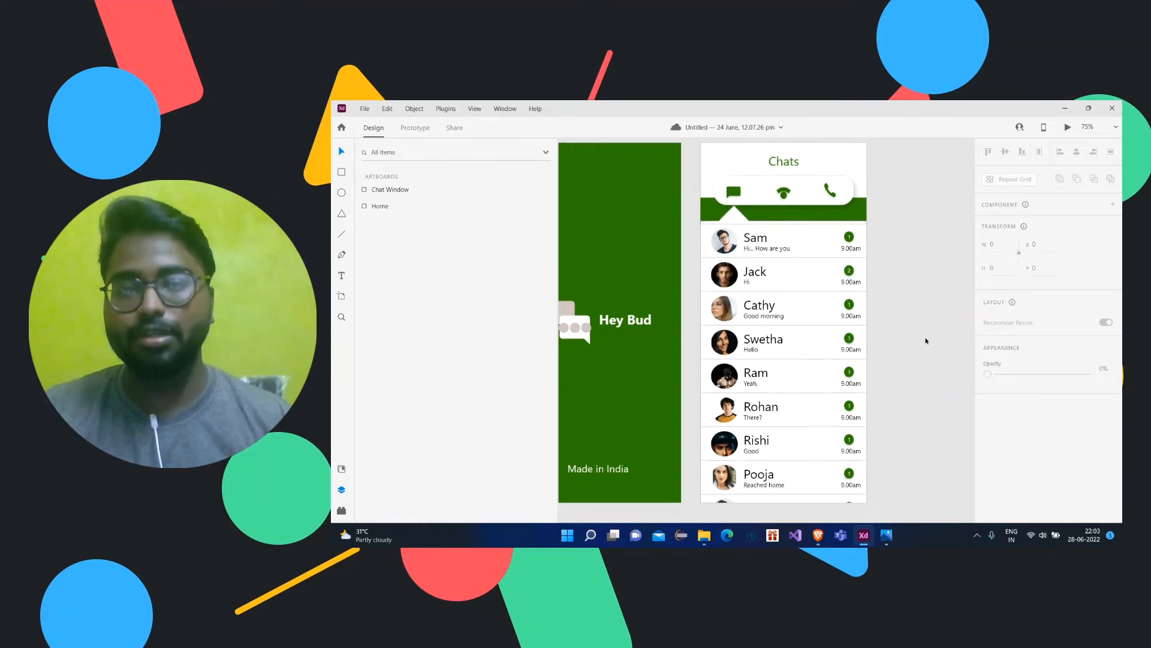
pyautogui.scroll(-1, 927, 340)
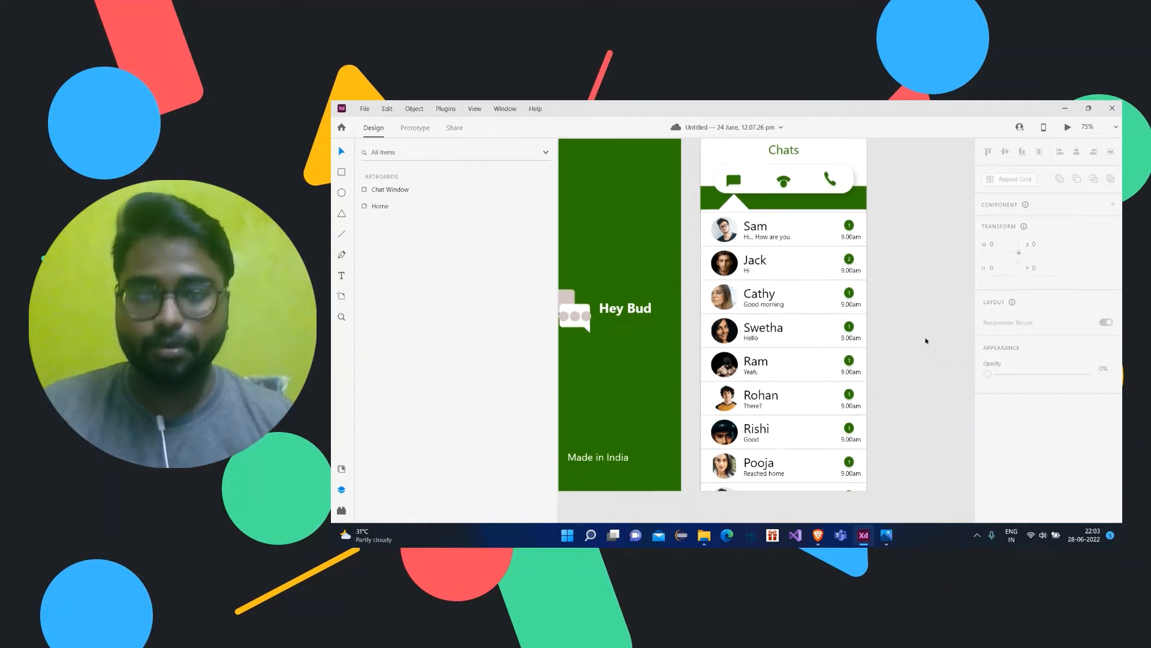
pyautogui.scroll(3, 925, 337)
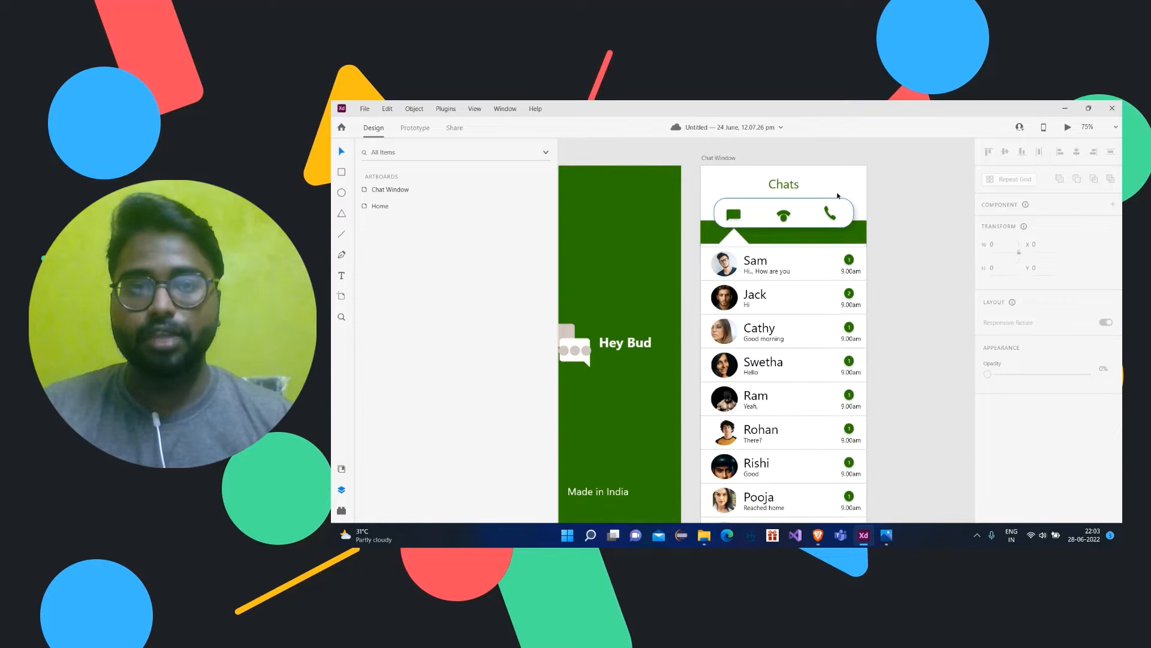
# - Delete the Chat Window artboard with all its contents
pyautogui.click(731, 158)
pyautogui.press('Delete')
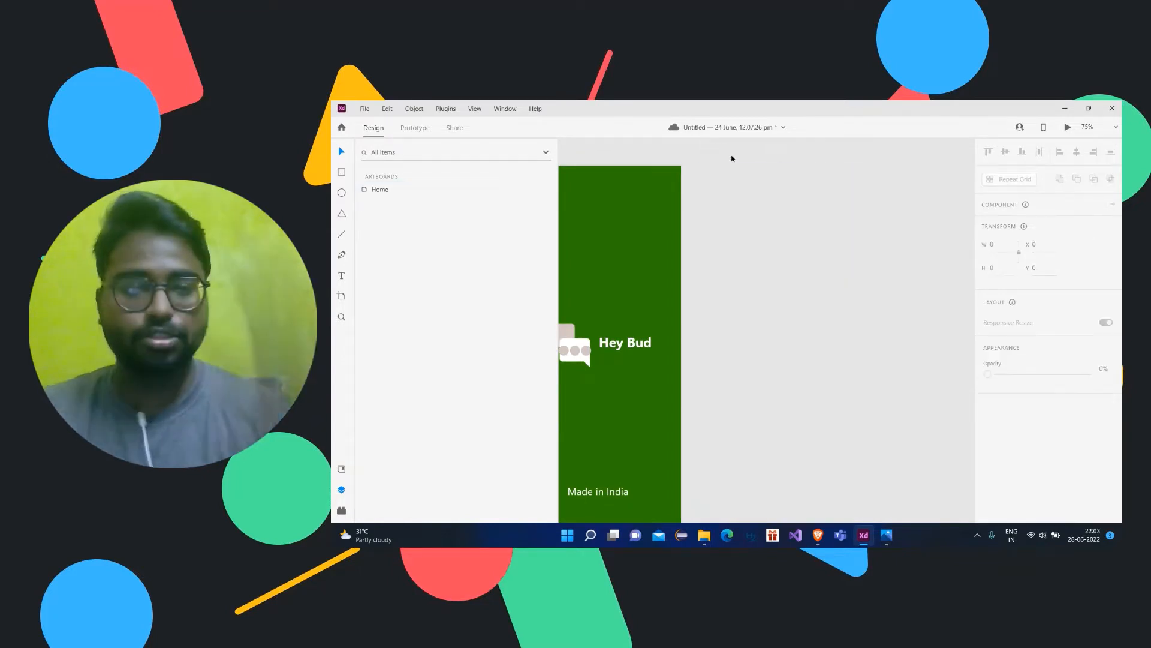
pyautogui.moveTo(716, 163); pyautogui.dragTo(822, 170)
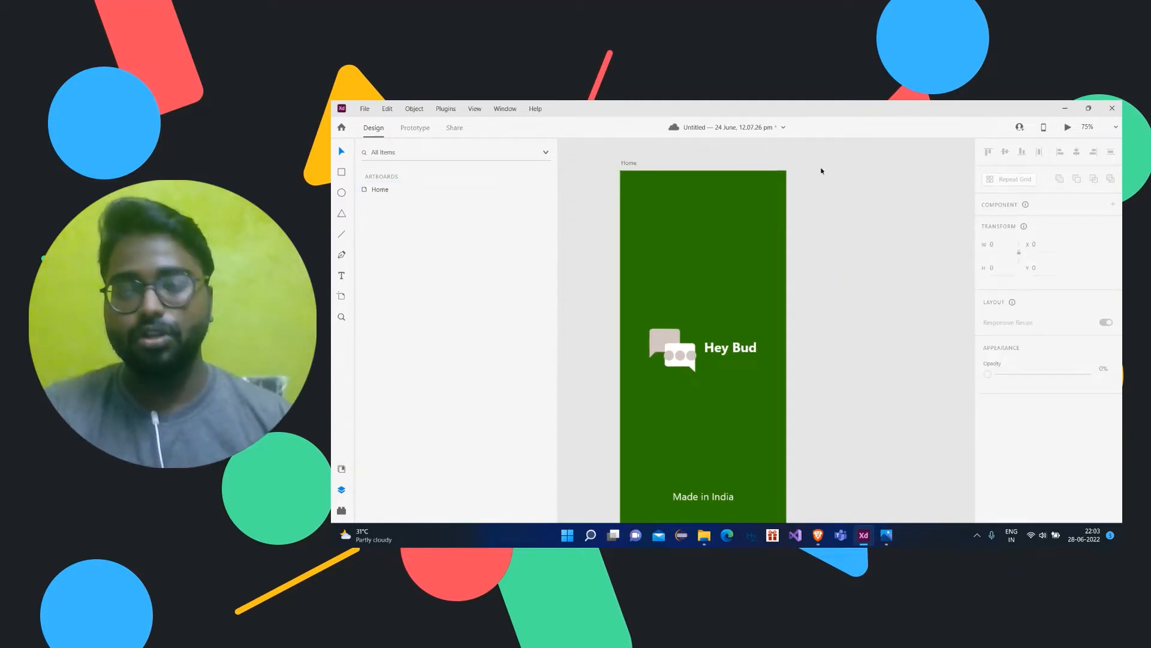
pyautogui.hotkey('ctrl', '-')
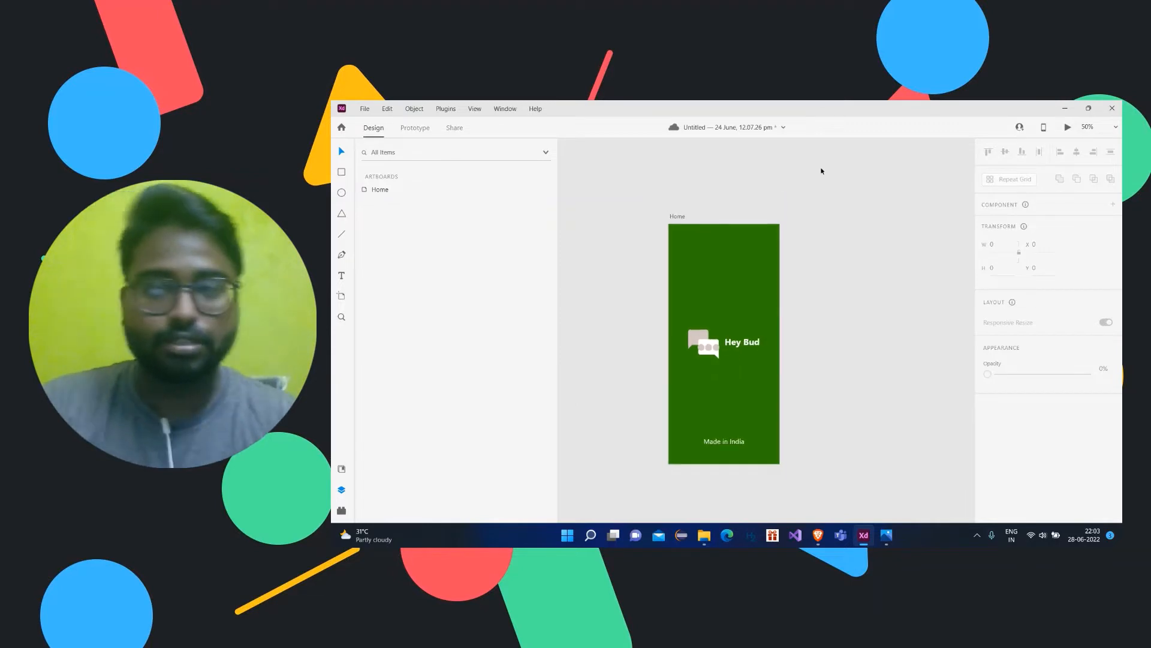
pyautogui.click(722, 279)
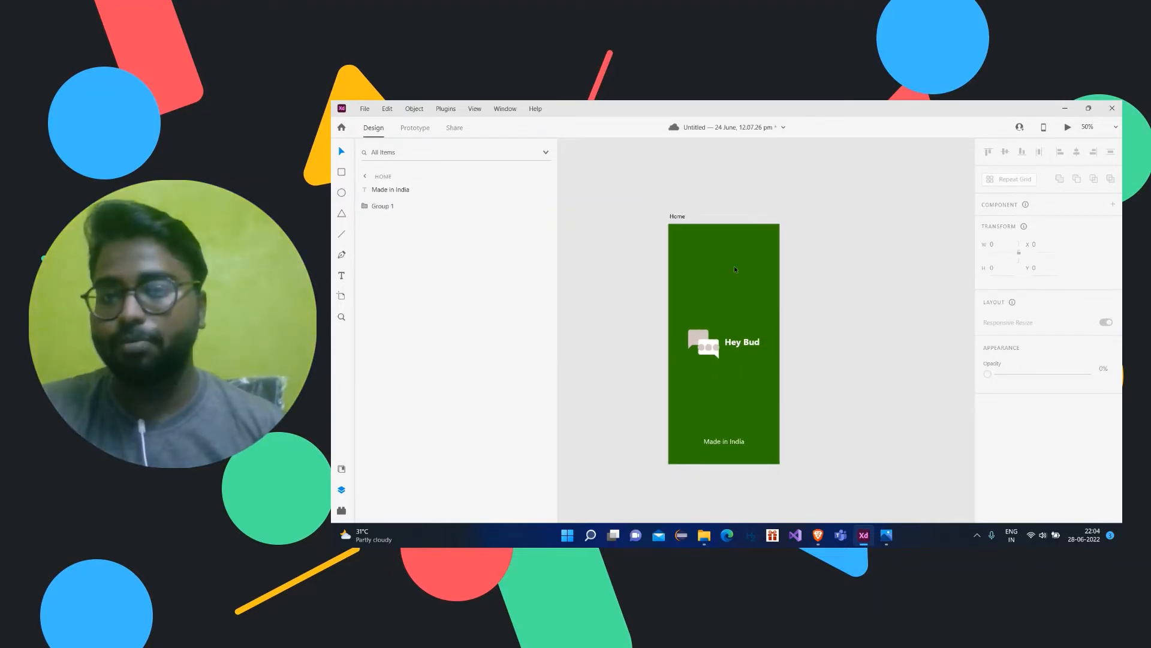
pyautogui.click(676, 216)
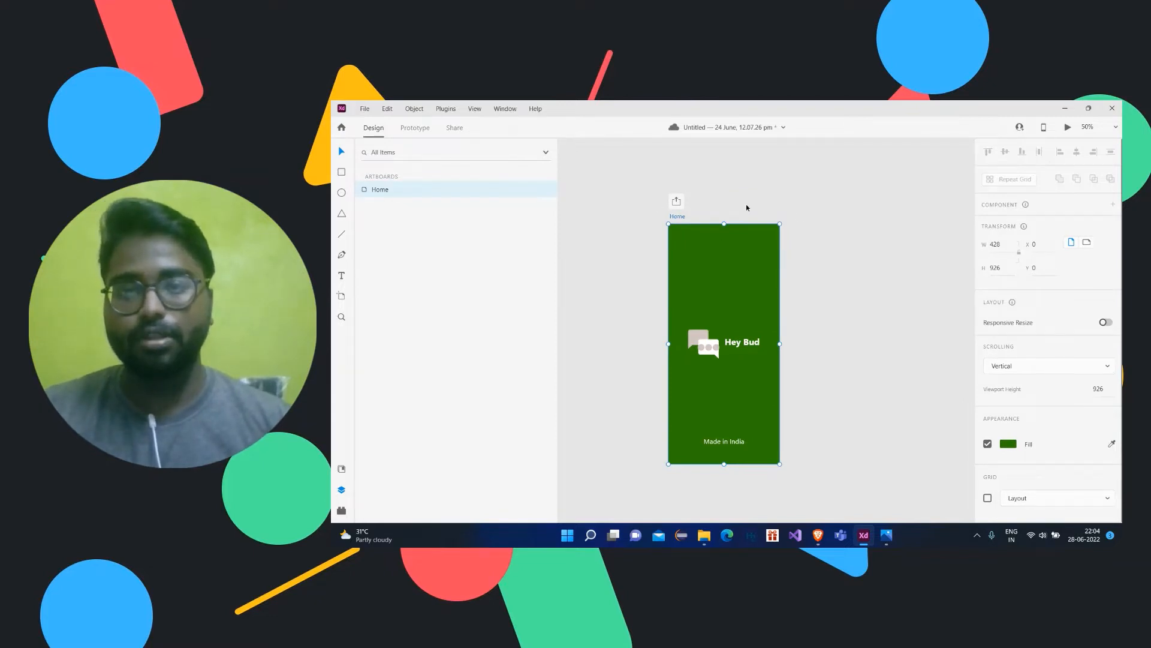
pyautogui.click(720, 215)
pyautogui.doubleClick(680, 217)
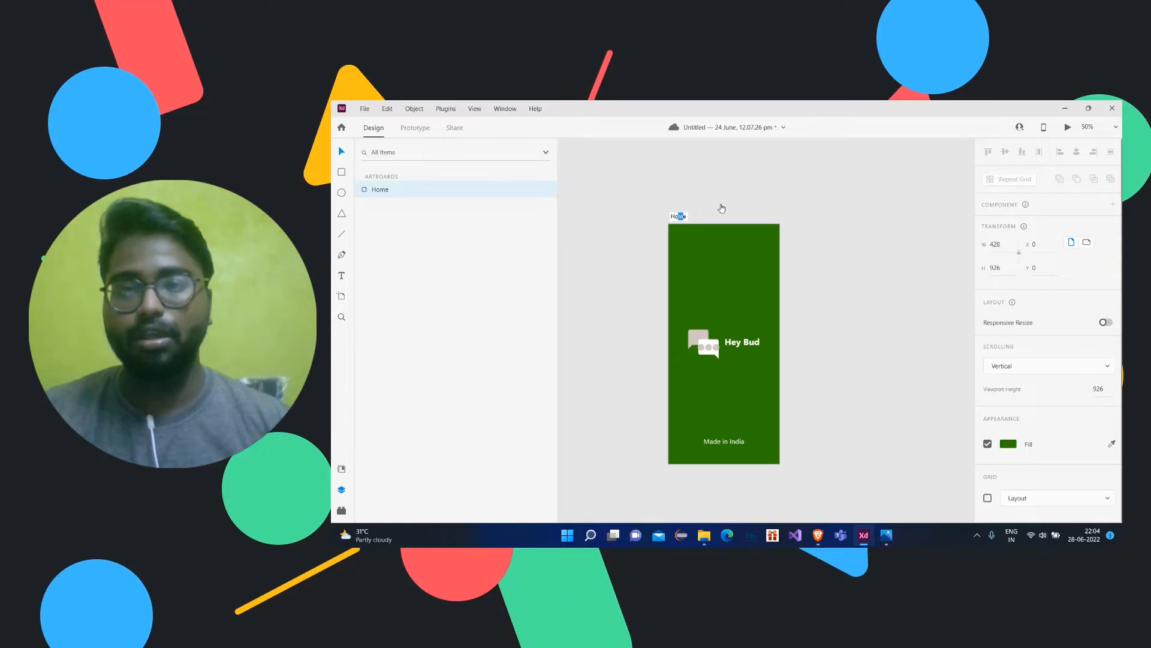
pyautogui.click(735, 207)
pyautogui.click(833, 198)
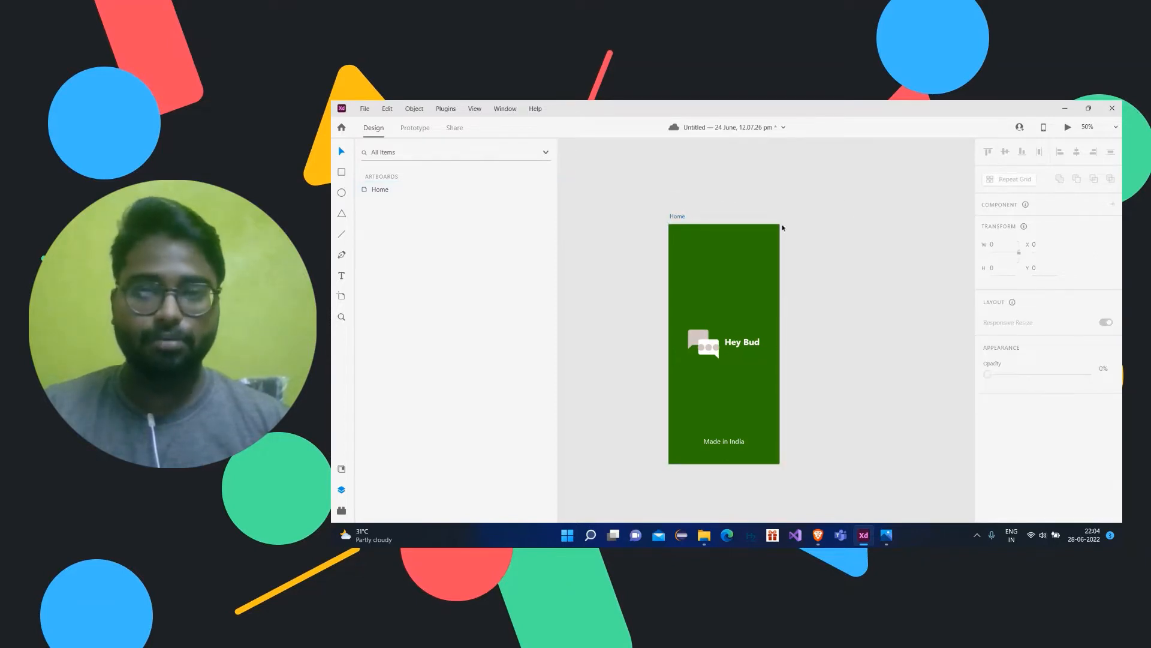
# - Duplicate the Home artboard and place the copy beside the original on its right
pyautogui.click(680, 217)
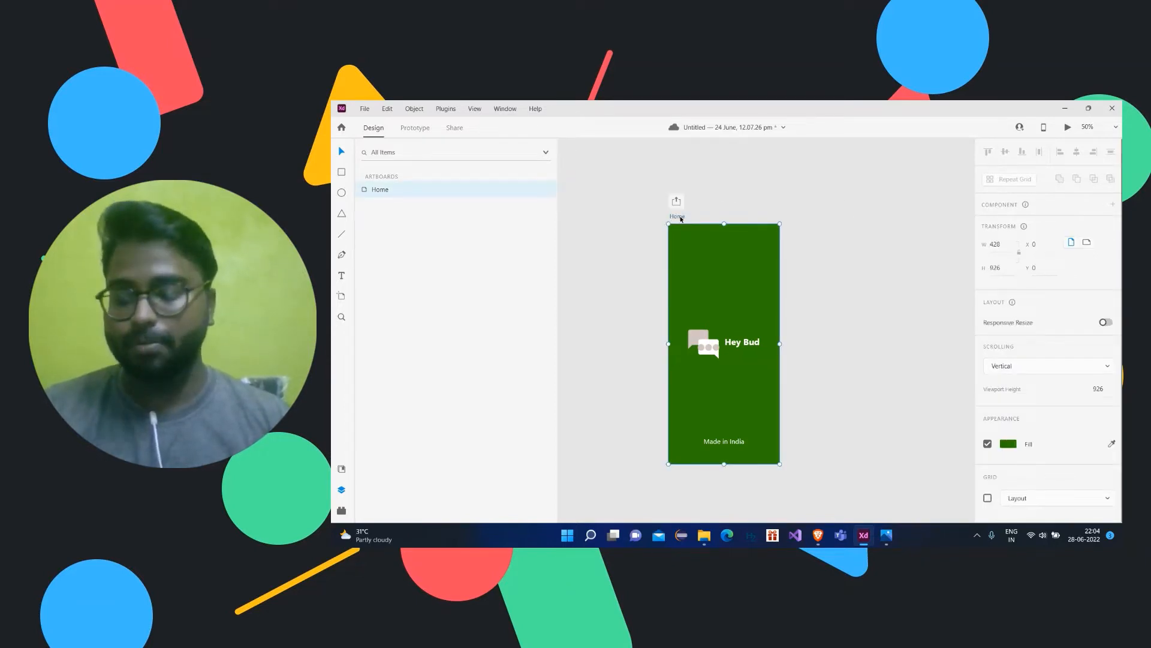
pyautogui.moveTo(701, 220); pyautogui.dragTo(760, 207)
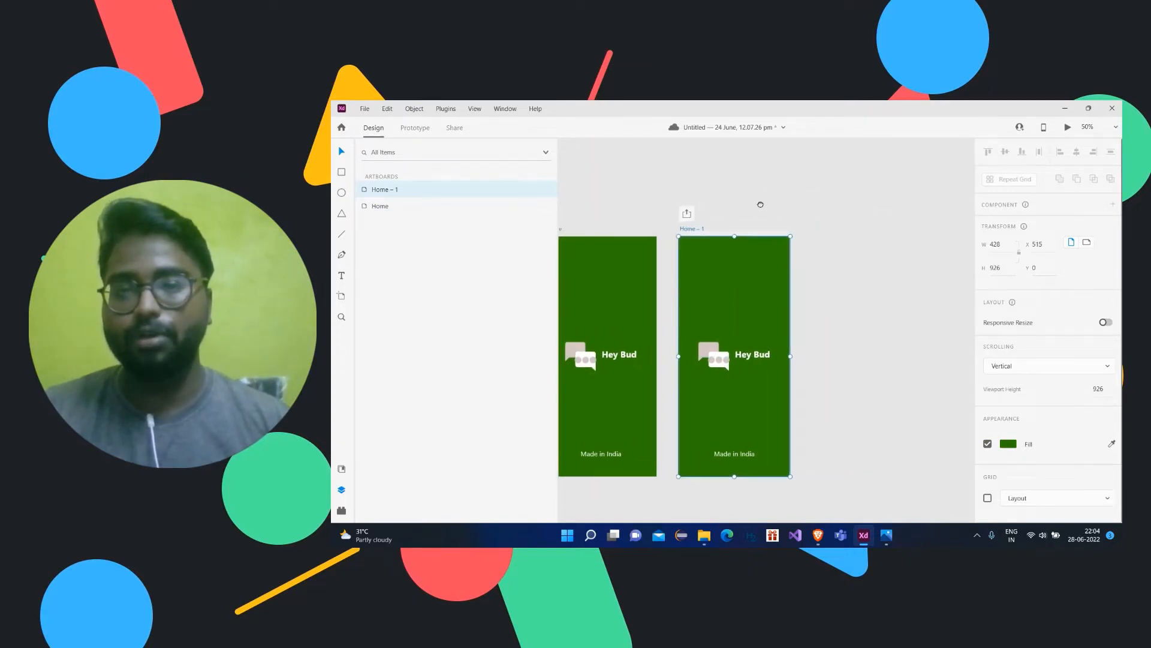
pyautogui.hotkey('ctrl', '-')
pyautogui.scroll(5, 760, 206)
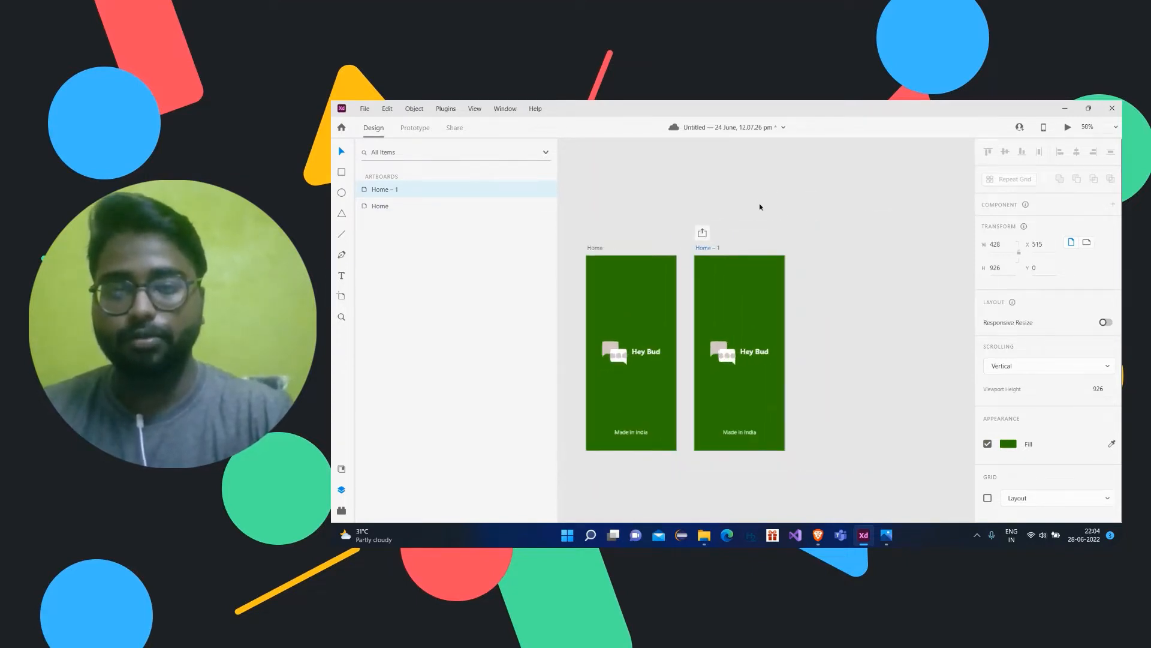
# - Delete the Hey Bud logo group and the Made in India text from the duplicated artboard
pyautogui.moveTo(843, 234); pyautogui.dragTo(879, 224)
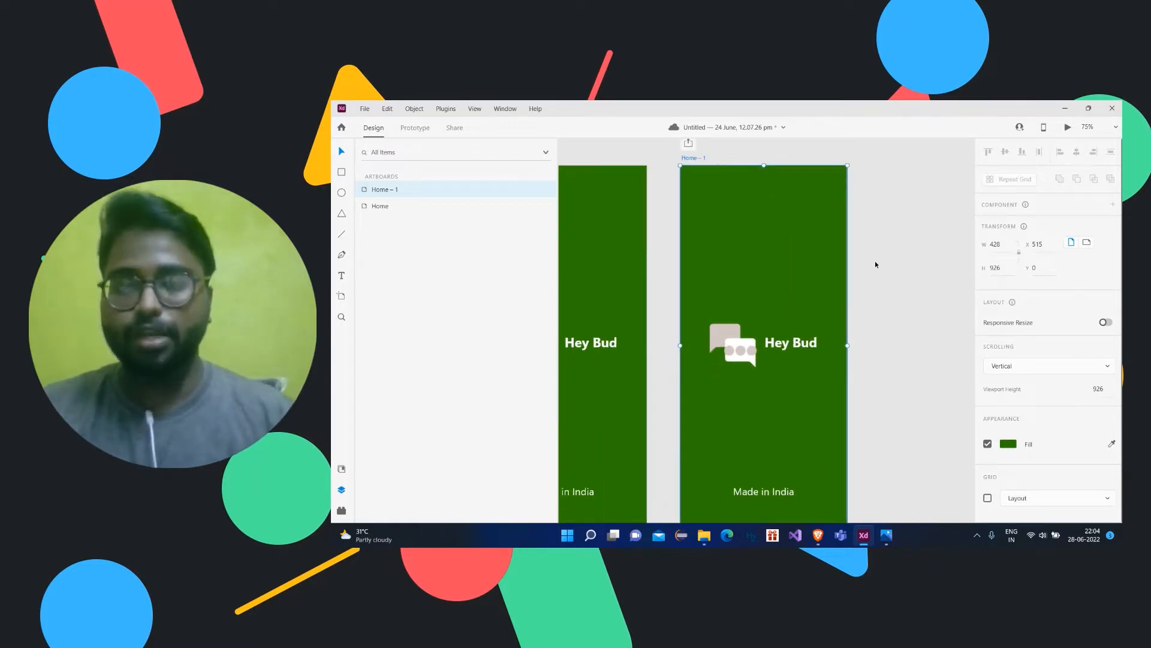
pyautogui.scroll(-1, 876, 262)
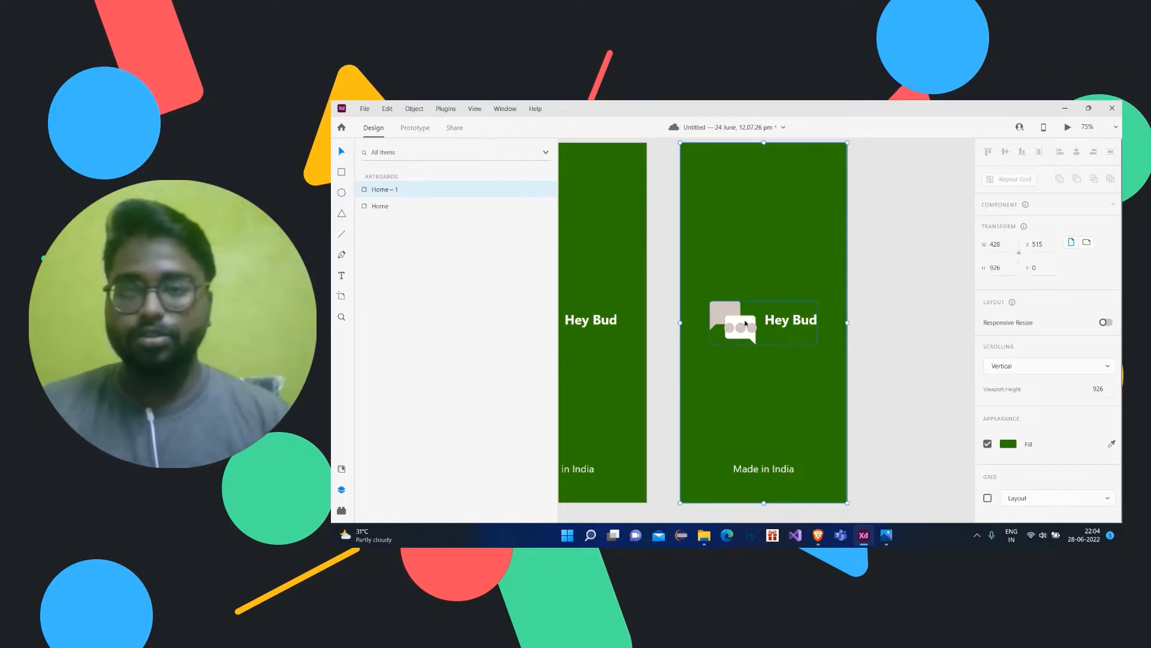
pyautogui.click(875, 262)
pyautogui.click(766, 326)
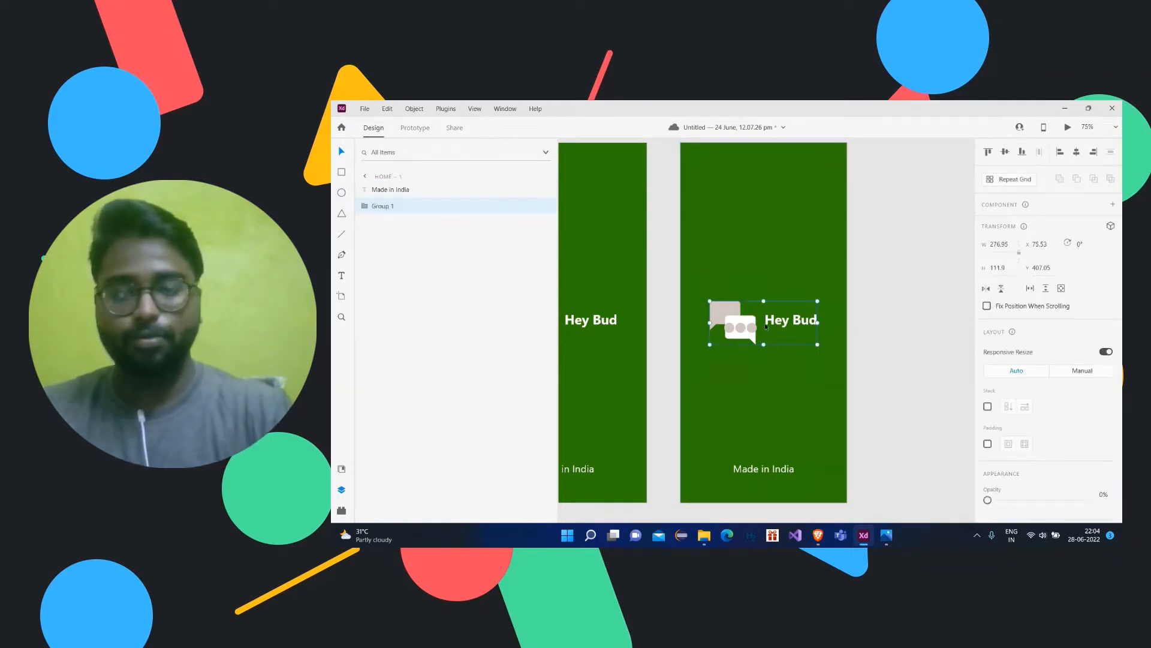
pyautogui.press('Delete')
pyautogui.click(764, 473)
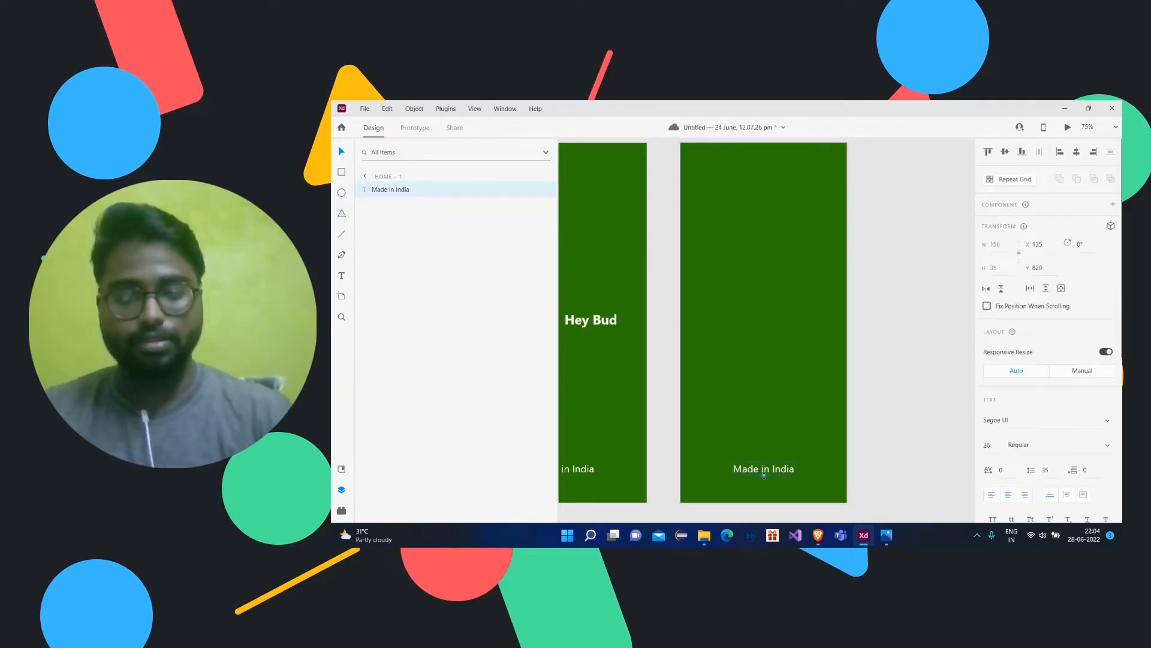
pyautogui.press('Delete')
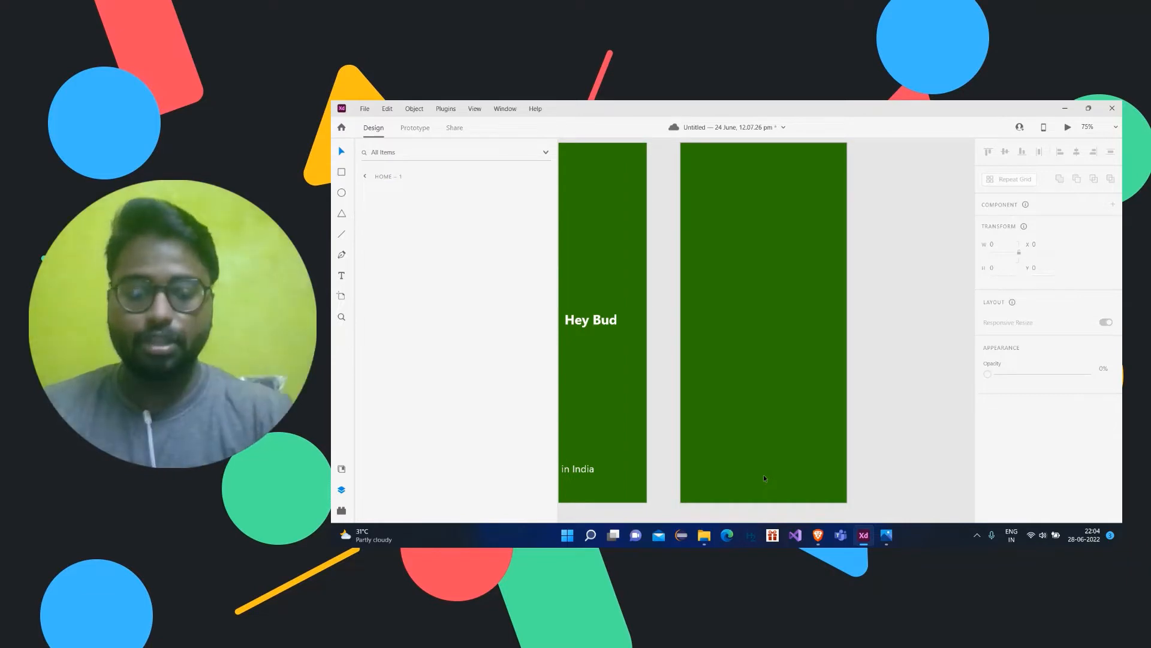
# - Draw a full-width header rectangle about 428 by 176 at the top of the empty duplicated artboard
pyautogui.hotkey('ctrl', '-')
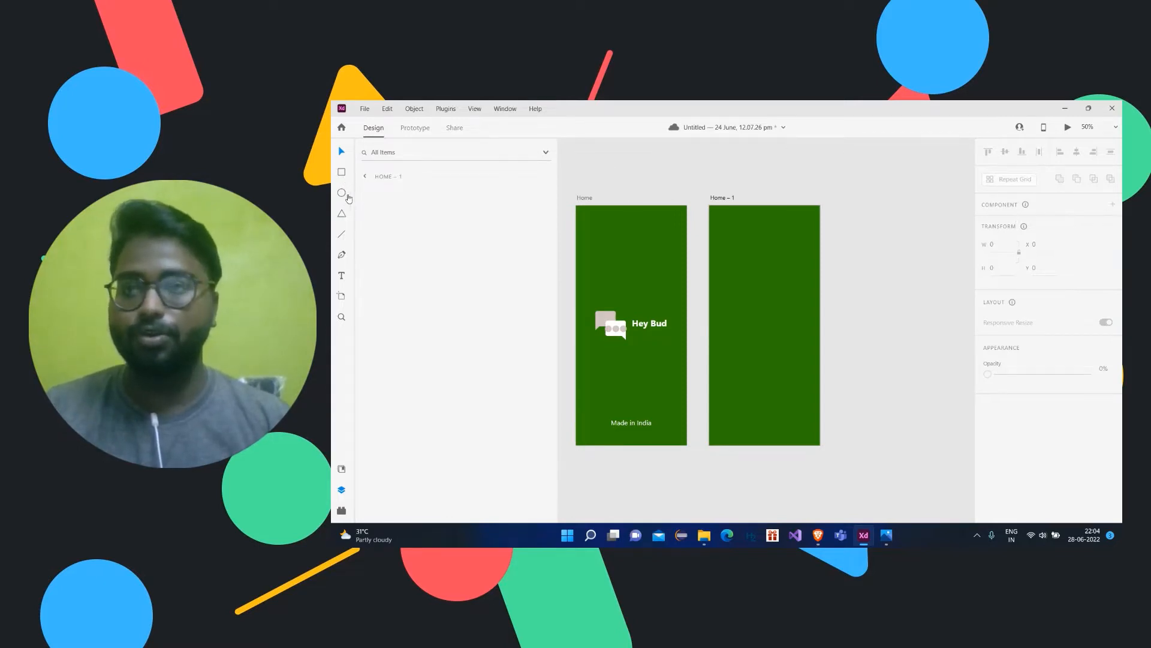
pyautogui.press('r')
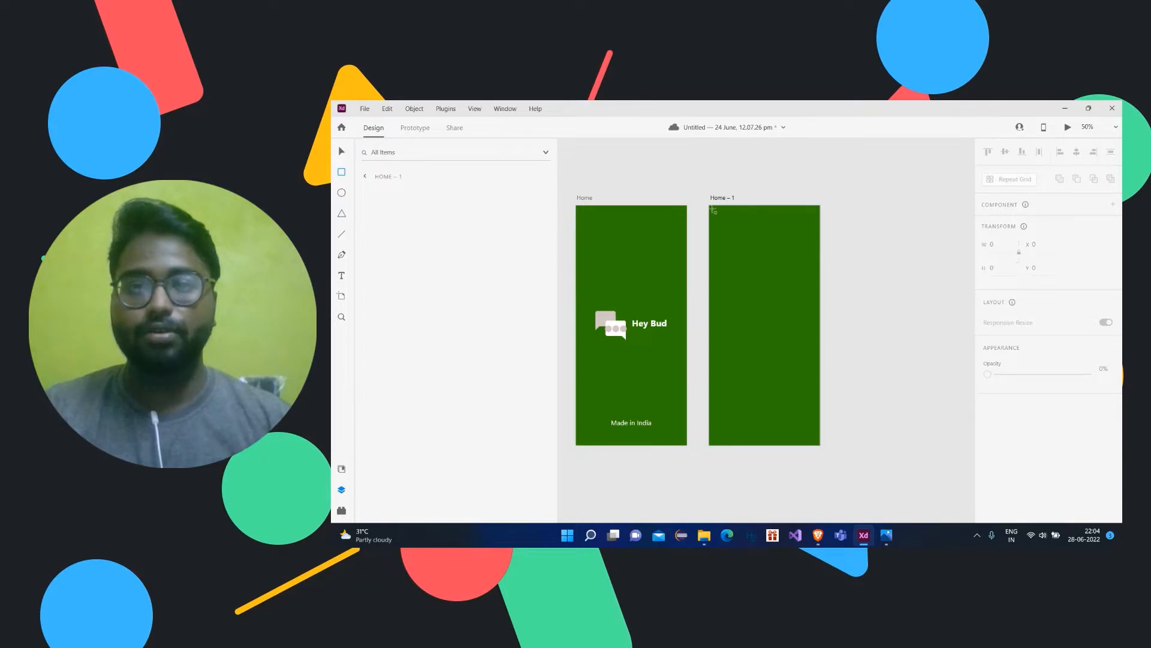
pyautogui.moveTo(710, 208)
pyautogui.mouseDown()
pyautogui.moveTo(819, 221)
pyautogui.moveTo(821, 251)
pyautogui.mouseUp()
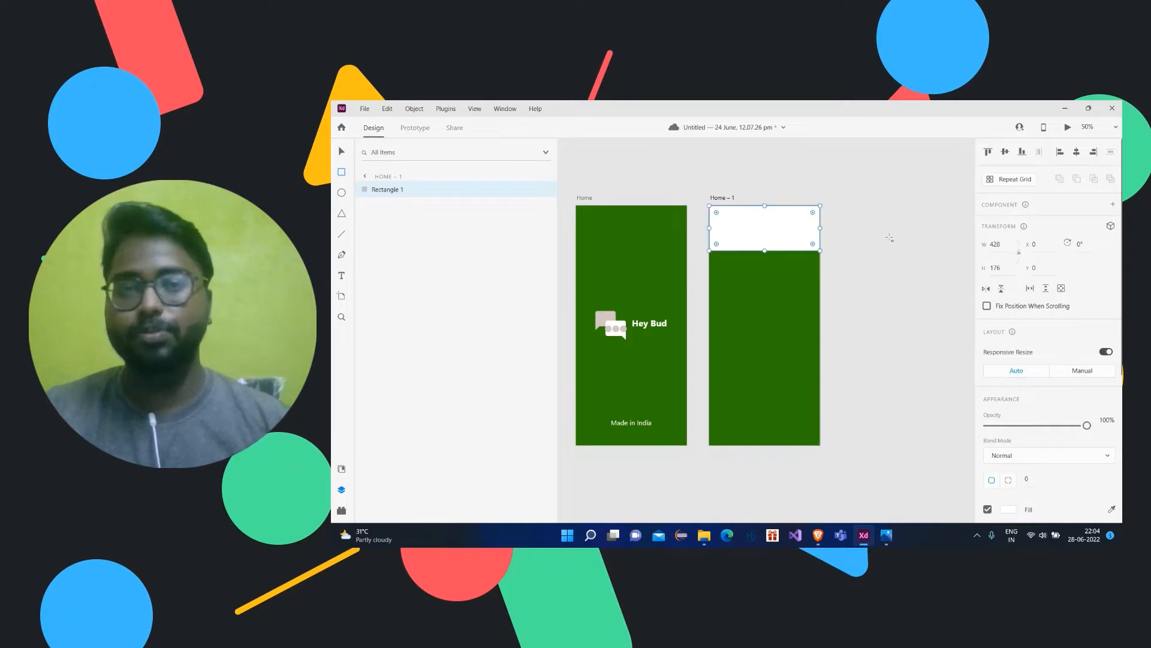
# - Remove the border from the white header rectangle
pyautogui.hotkey('ctrl', '-')
pyautogui.hotkey('ctrl', '+')
pyautogui.hotkey('ctrl', '+')
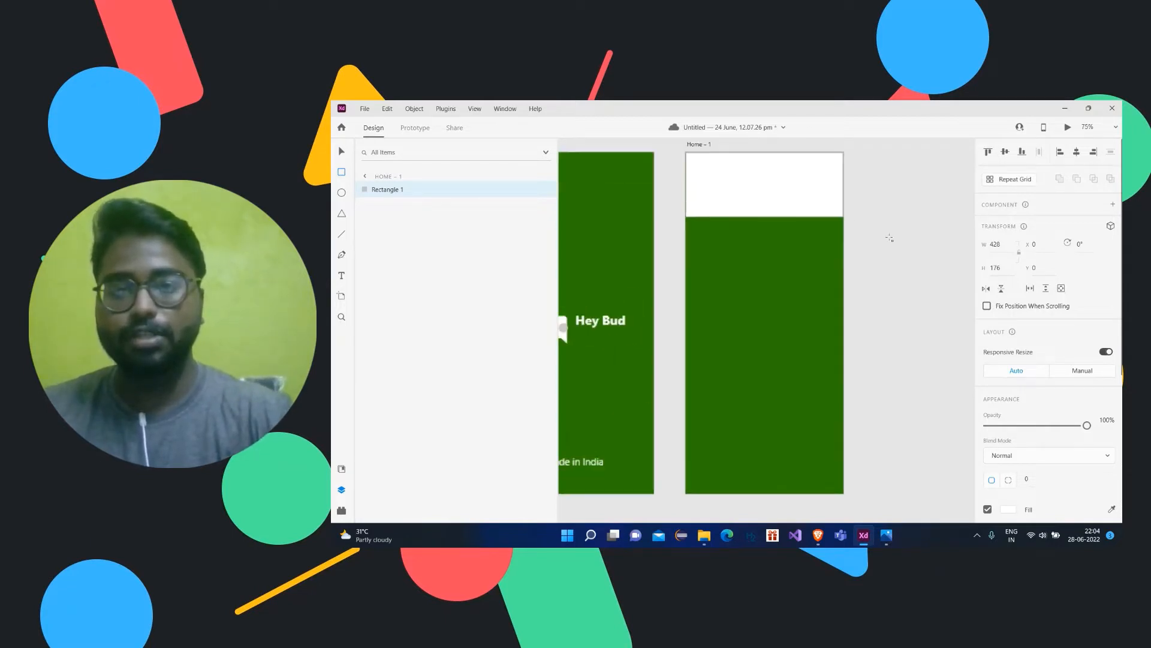
pyautogui.moveTo(889, 237); pyautogui.dragTo(880, 314)
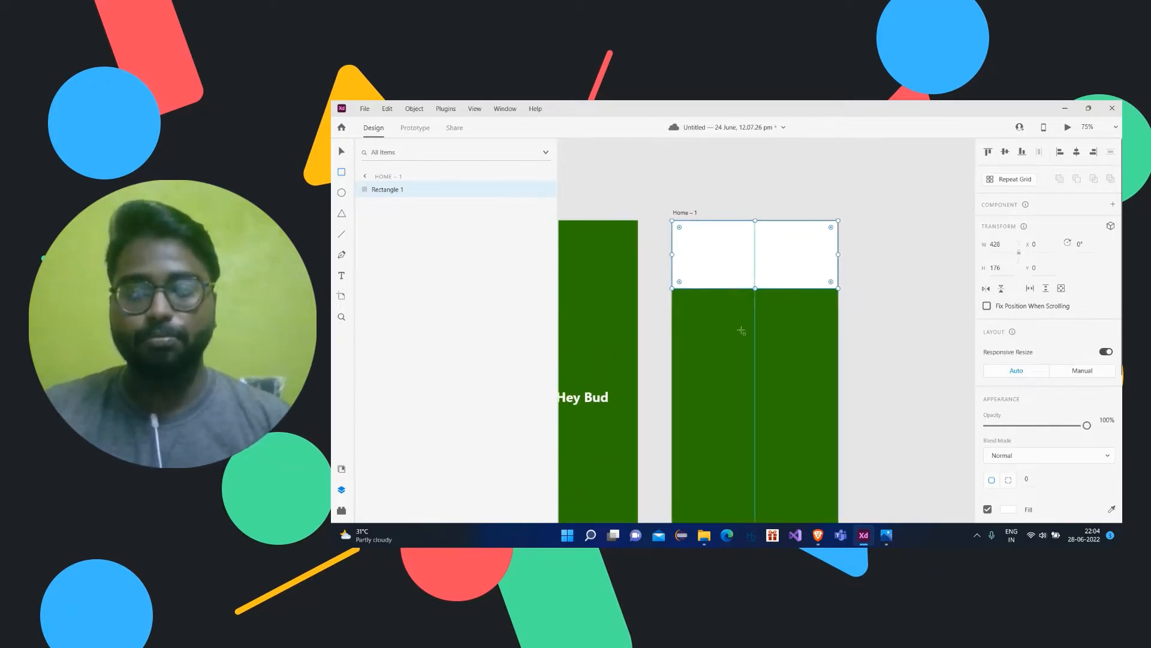
pyautogui.scroll(-4, 994, 372)
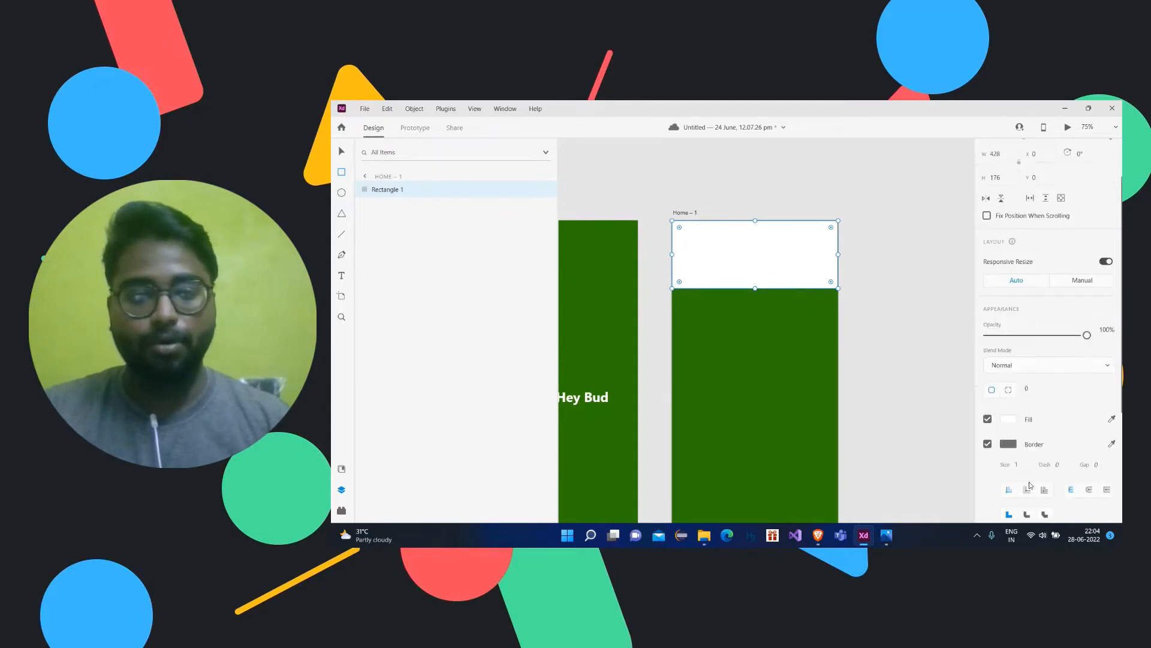
pyautogui.click(988, 303)
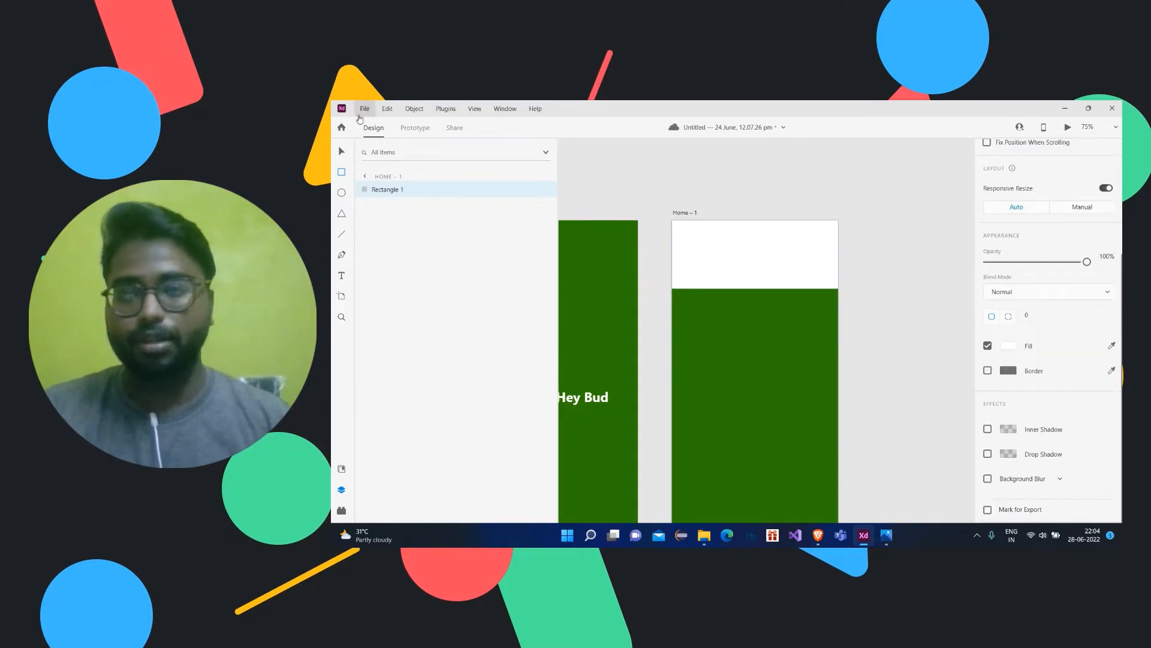
# - Adjust the header rectangle's lower edge so its height is about 186
pyautogui.click(341, 151)
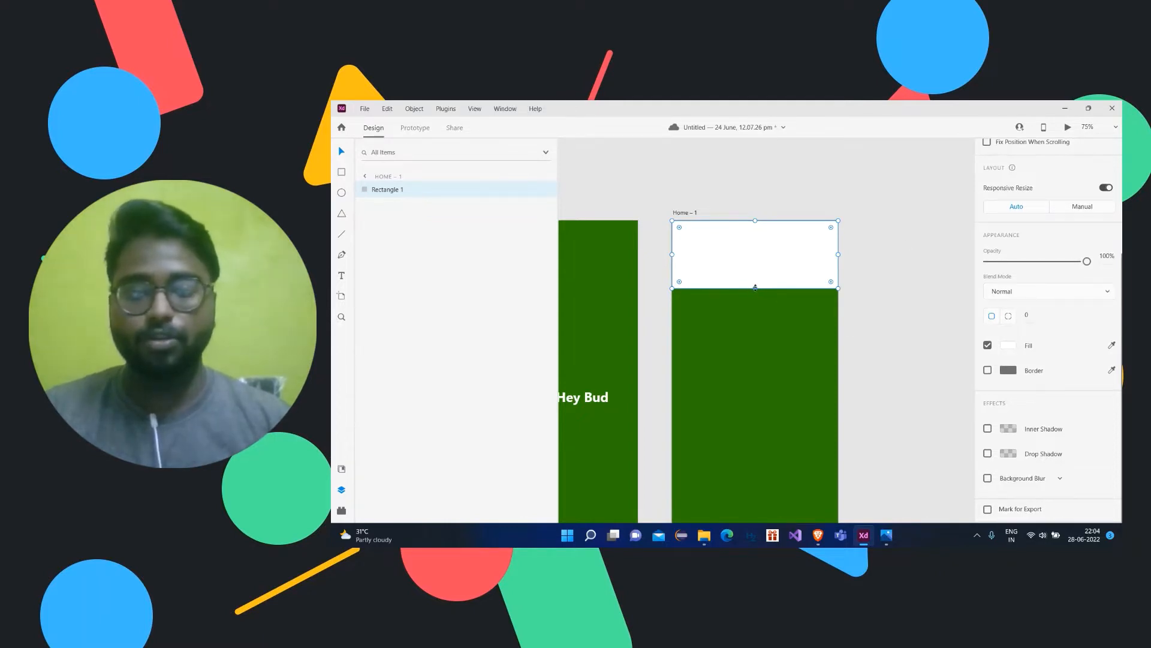
pyautogui.moveTo(755, 288)
pyautogui.mouseDown()
pyautogui.moveTo(756, 270)
pyautogui.moveTo(755, 281)
pyautogui.mouseUp()
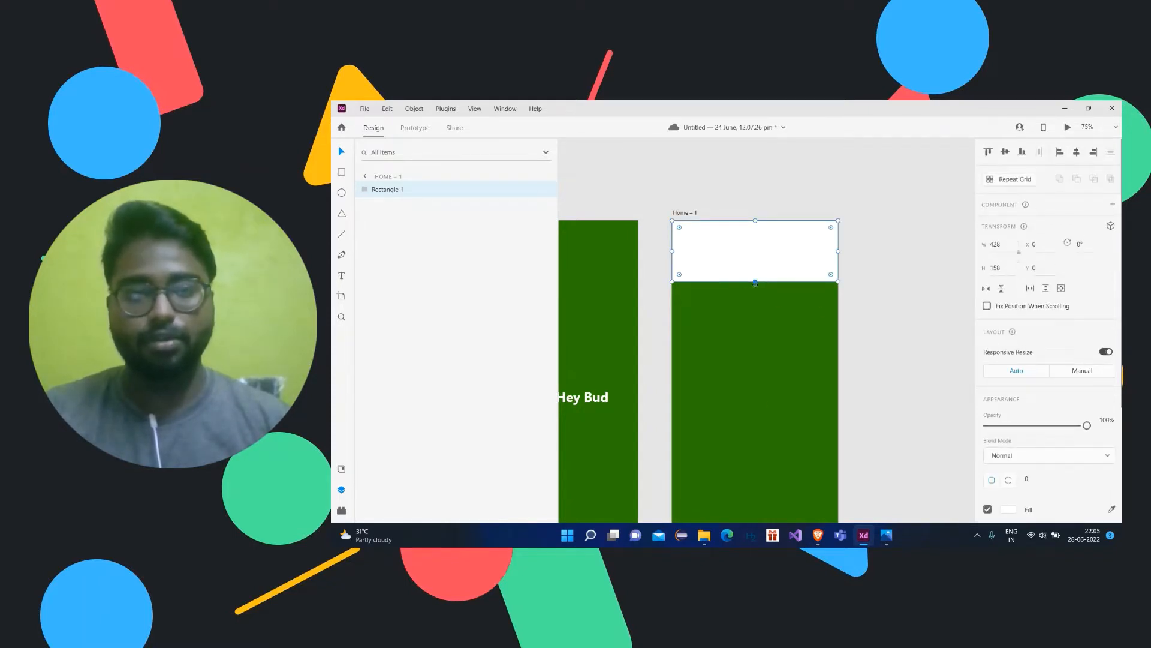
pyautogui.moveTo(755, 281)
pyautogui.mouseDown()
pyautogui.moveTo(755, 306)
pyautogui.moveTo(759, 281)
pyautogui.mouseUp()
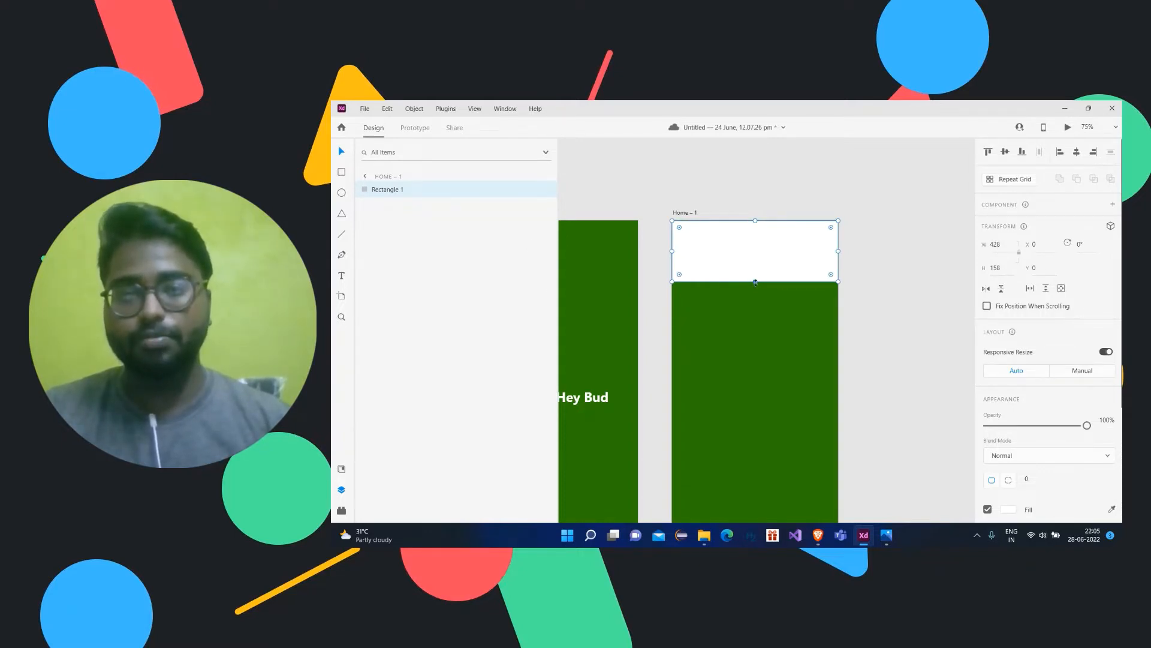
pyautogui.moveTo(756, 281)
pyautogui.mouseDown()
pyautogui.moveTo(756, 270)
pyautogui.moveTo(756, 293)
pyautogui.mouseUp()
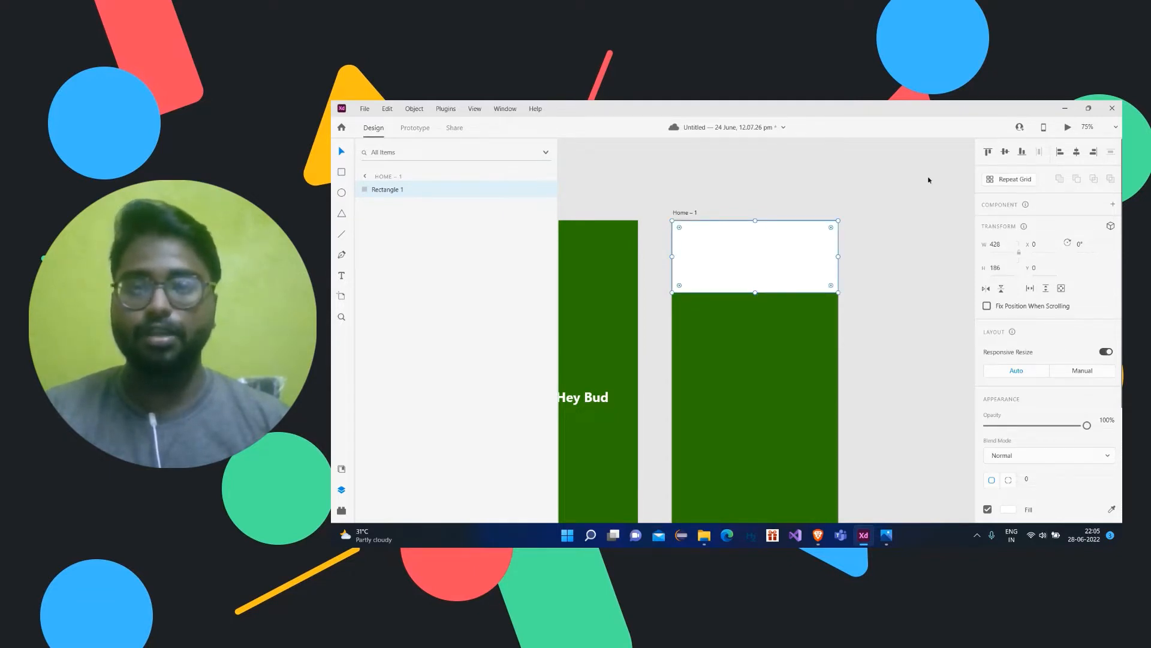
# - Draw a smaller rectangle about 334 by 74 overlapping the lower edge of the white header
pyautogui.click(343, 173)
pyautogui.moveTo(697, 280); pyautogui.dragTo(828, 309)
pyautogui.press('v')
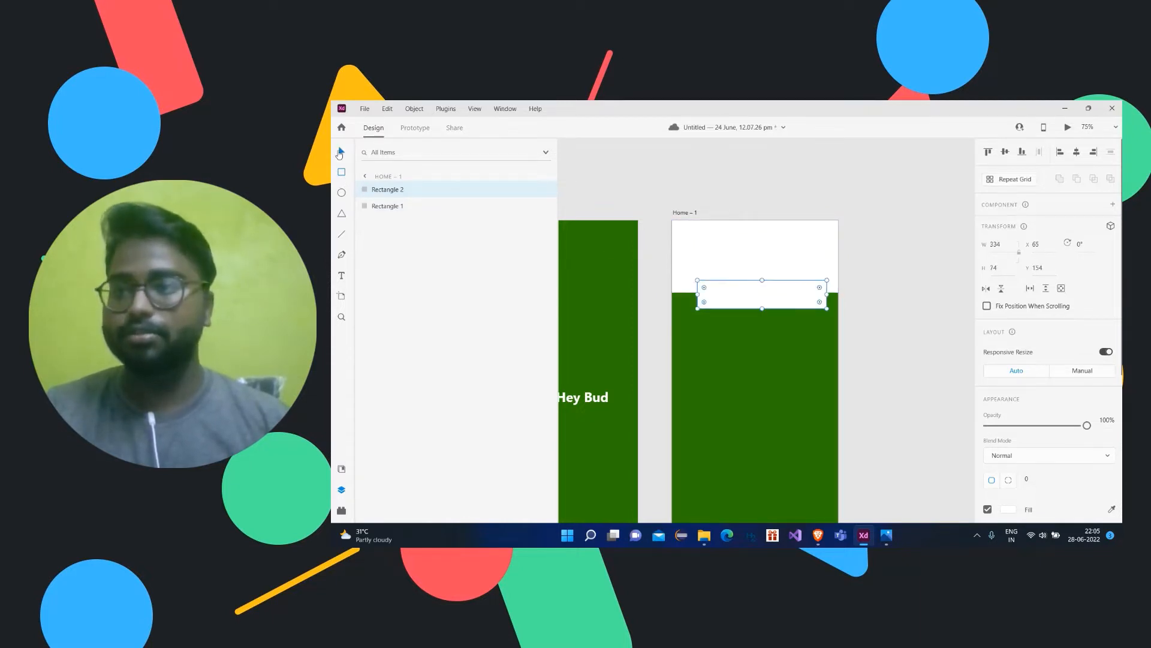
# - Move the small rectangle and widen it to about 364, centred horizontally on the artboard at X 32, Y 149
pyautogui.moveTo(754, 298); pyautogui.dragTo(828, 292)
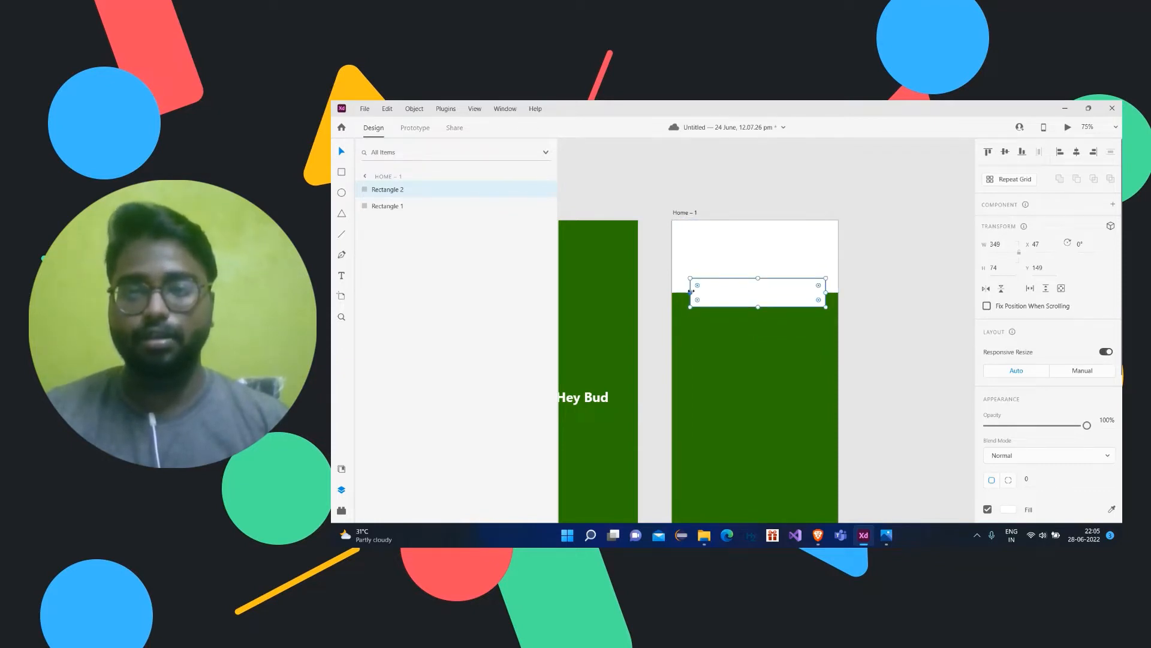
pyautogui.moveTo(691, 292); pyautogui.dragTo(684, 291)
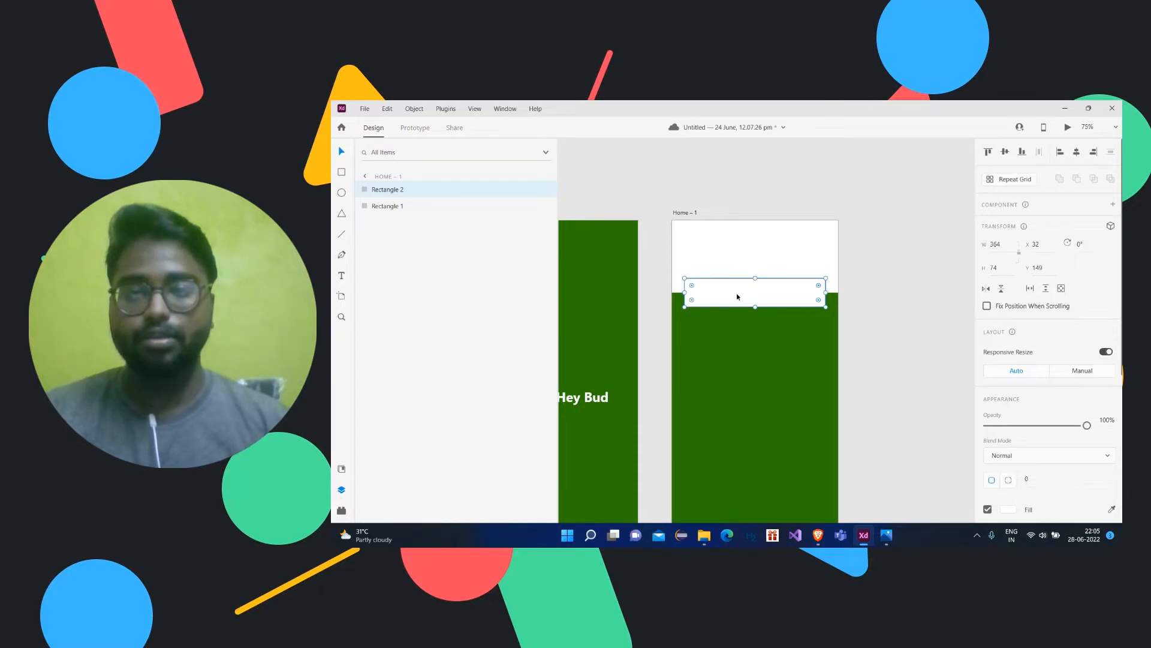
pyautogui.moveTo(755, 296); pyautogui.dragTo(756, 297)
# - Remove the border from the small rectangle overlapping the header
pyautogui.scroll(-2, 919, 303)
pyautogui.scroll(-3, 979, 381)
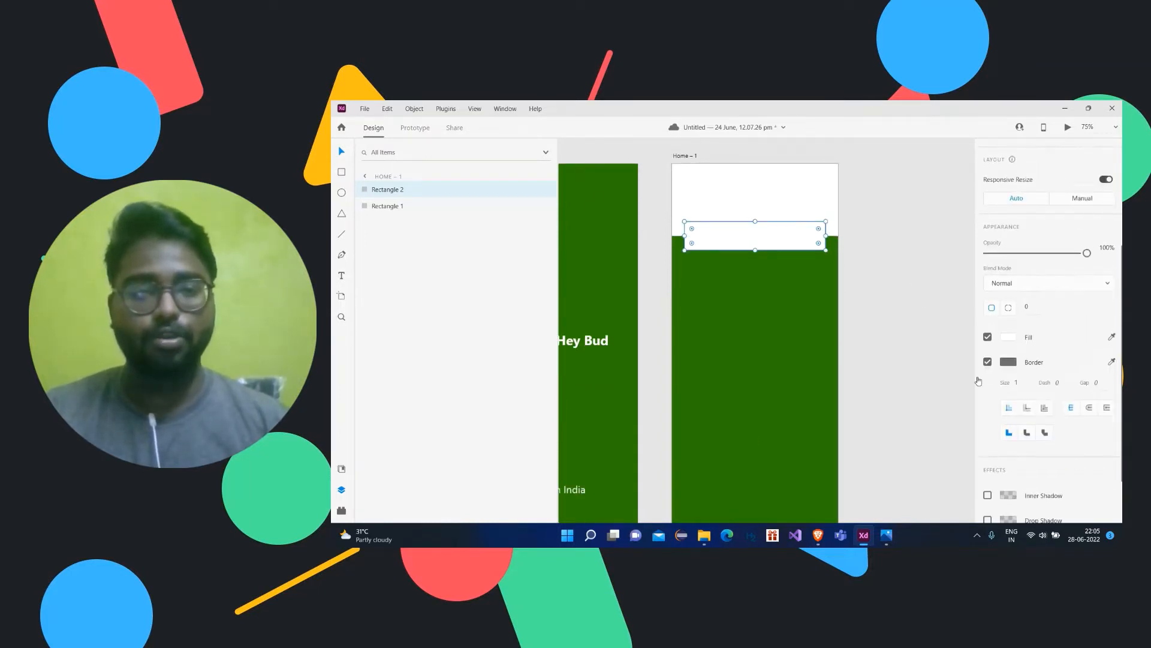
pyautogui.click(987, 361)
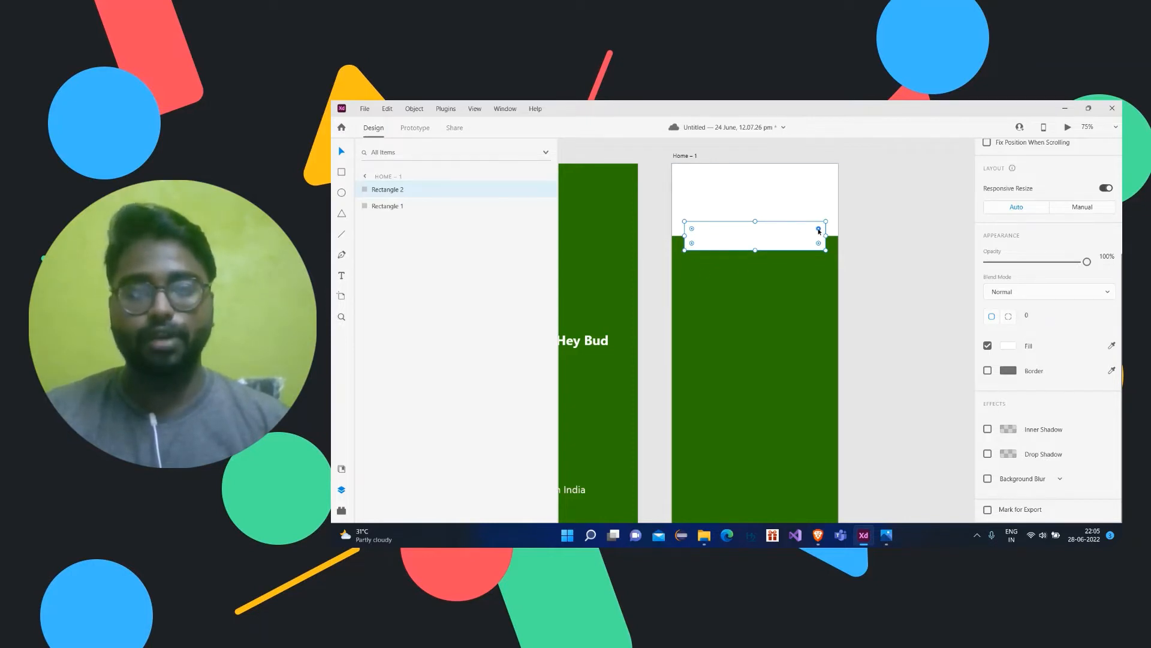
# - Round the corners of the small white rectangle overlapping the header with a radius of 25
pyautogui.moveTo(818, 231); pyautogui.dragTo(817, 233)
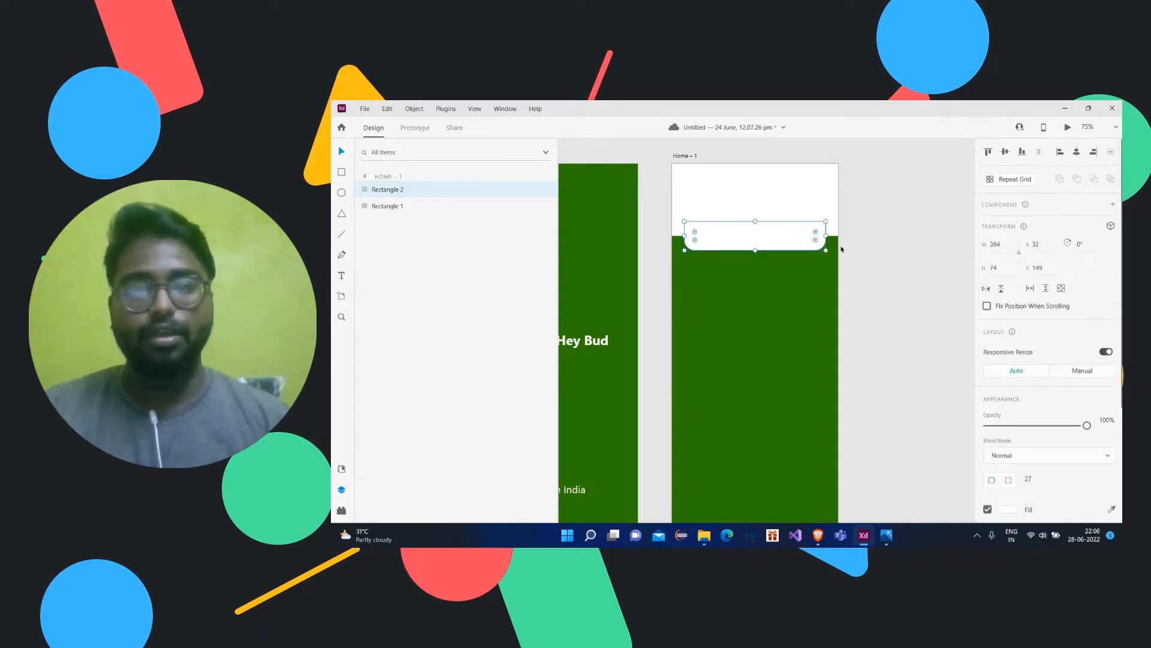
pyautogui.scroll(-3, 1058, 324)
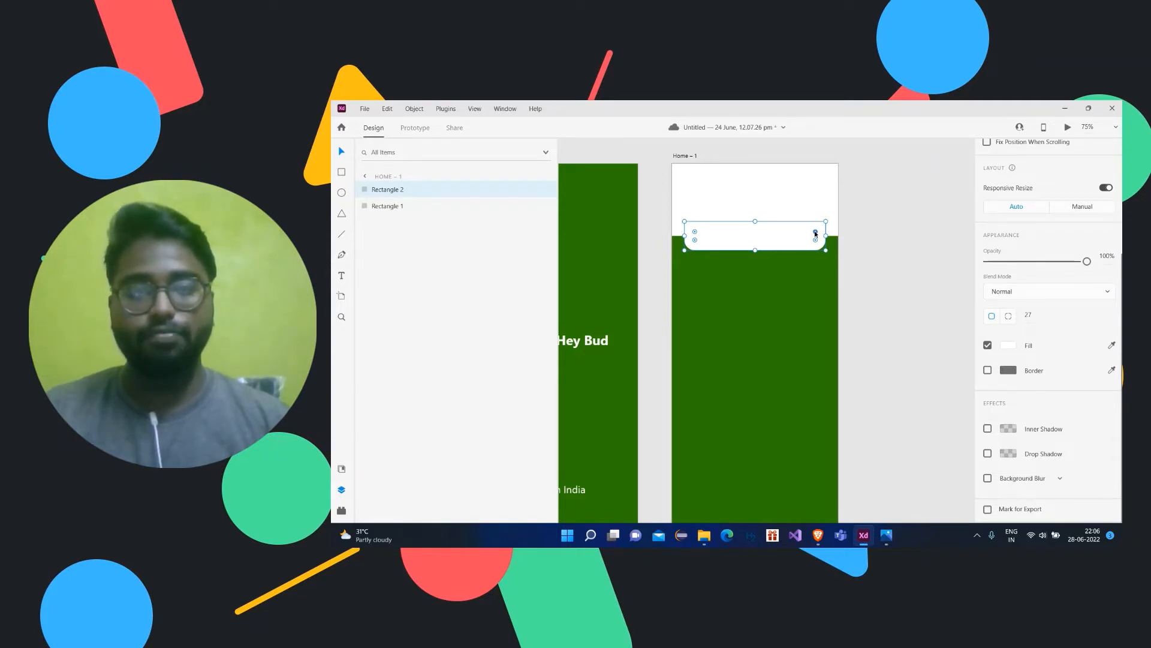
pyautogui.moveTo(816, 234); pyautogui.dragTo(813, 229)
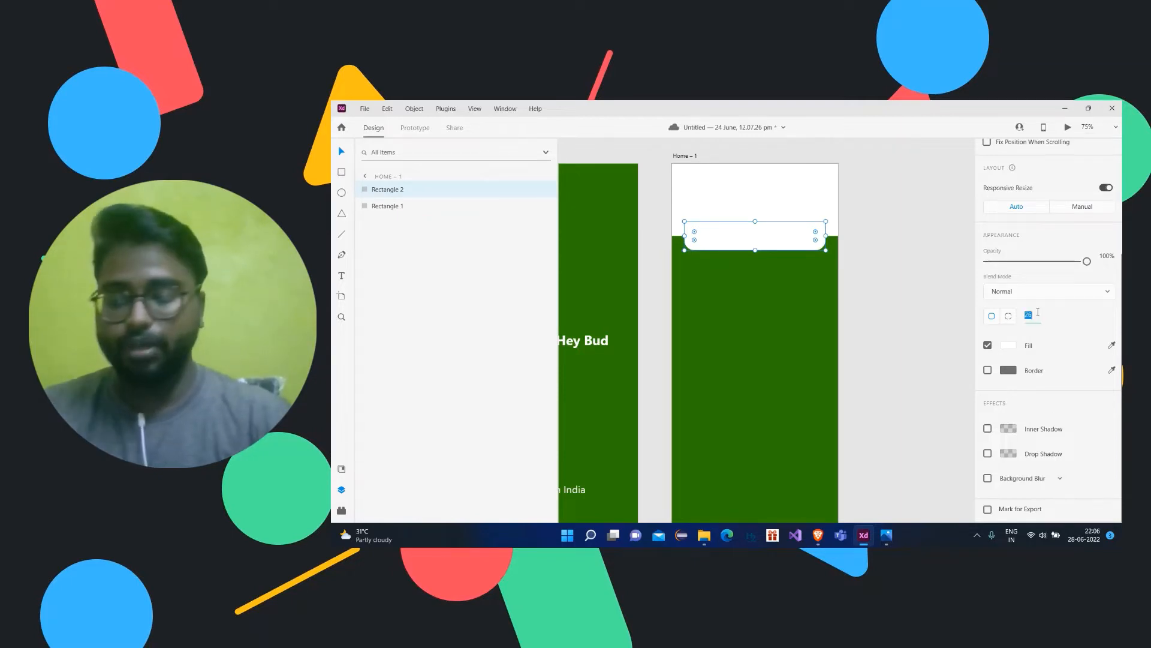
pyautogui.write('25')
pyautogui.press('Return')
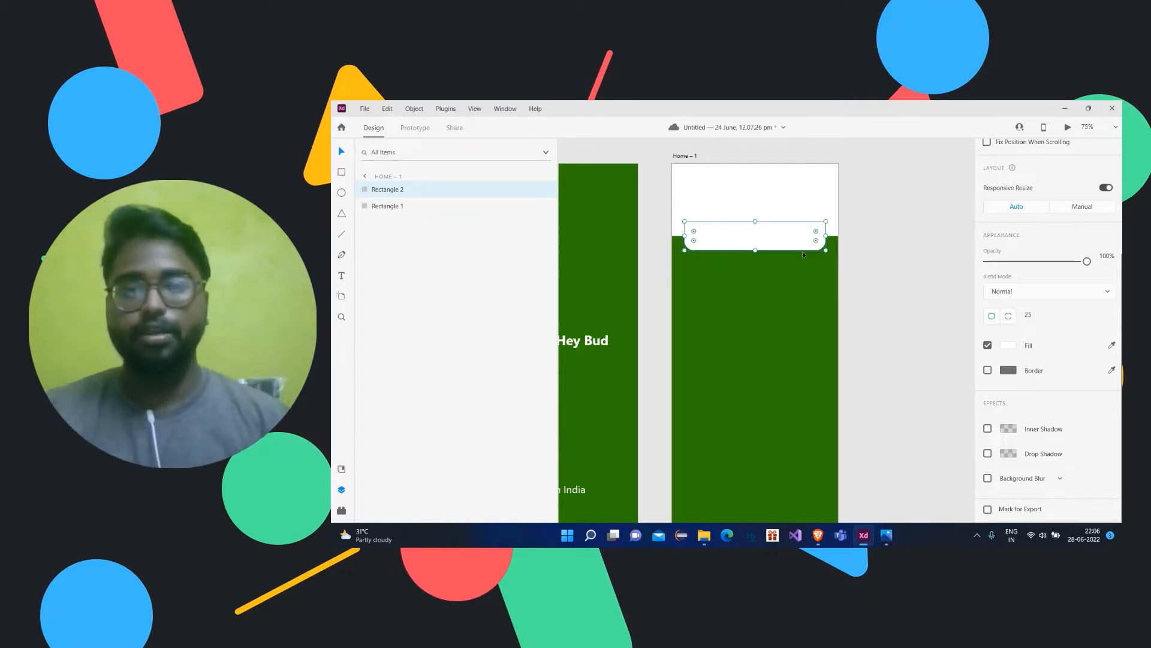
pyautogui.click(838, 244)
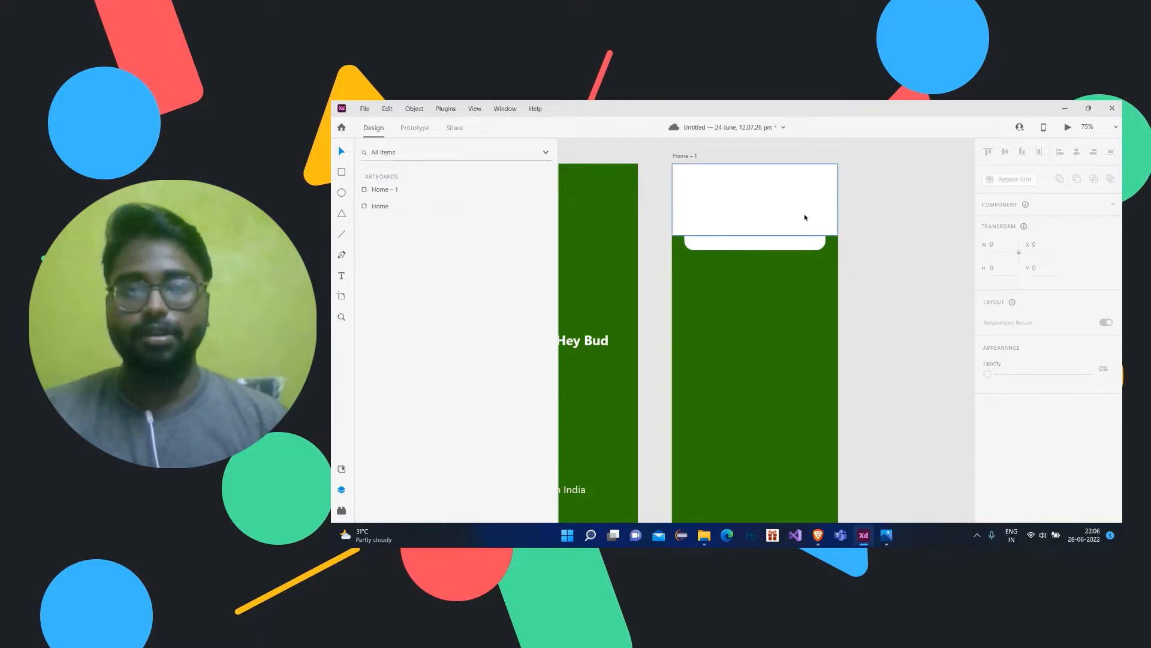
# - Add a drop shadow to the small rounded rectangle, with X 6 and Y 8 offsets, and adjust its blur
pyautogui.click(812, 235)
pyautogui.scroll(-3, 1028, 400)
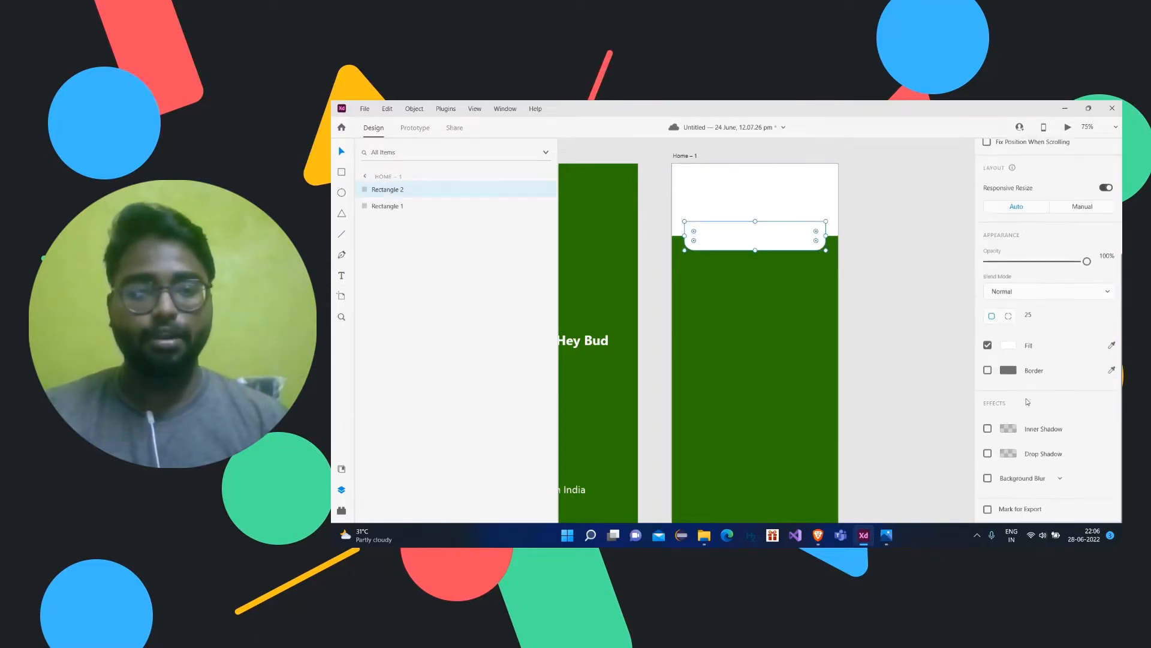
pyautogui.click(987, 454)
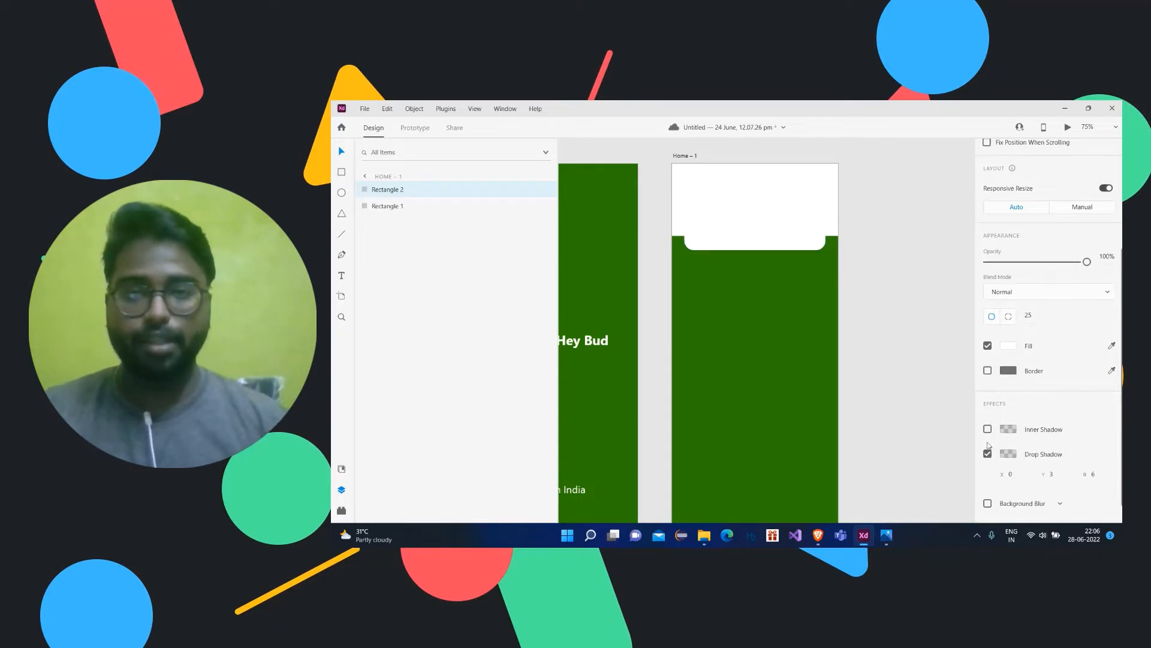
pyautogui.scroll(-1, 1010, 451)
pyautogui.click(1014, 454)
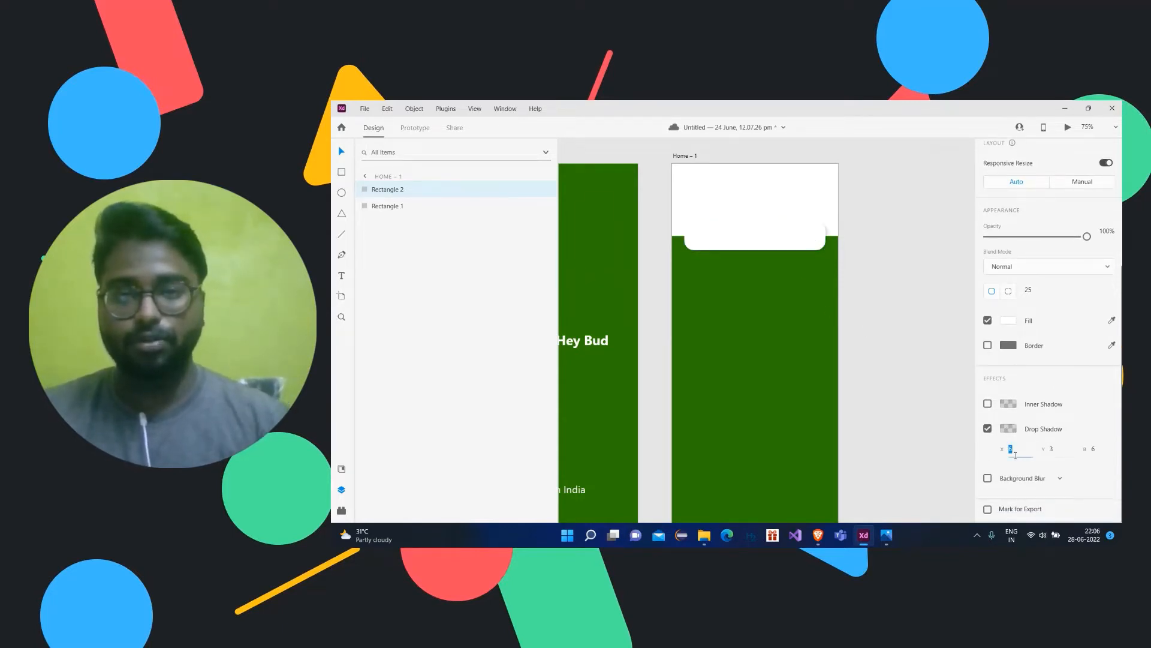
pyautogui.click(1052, 449)
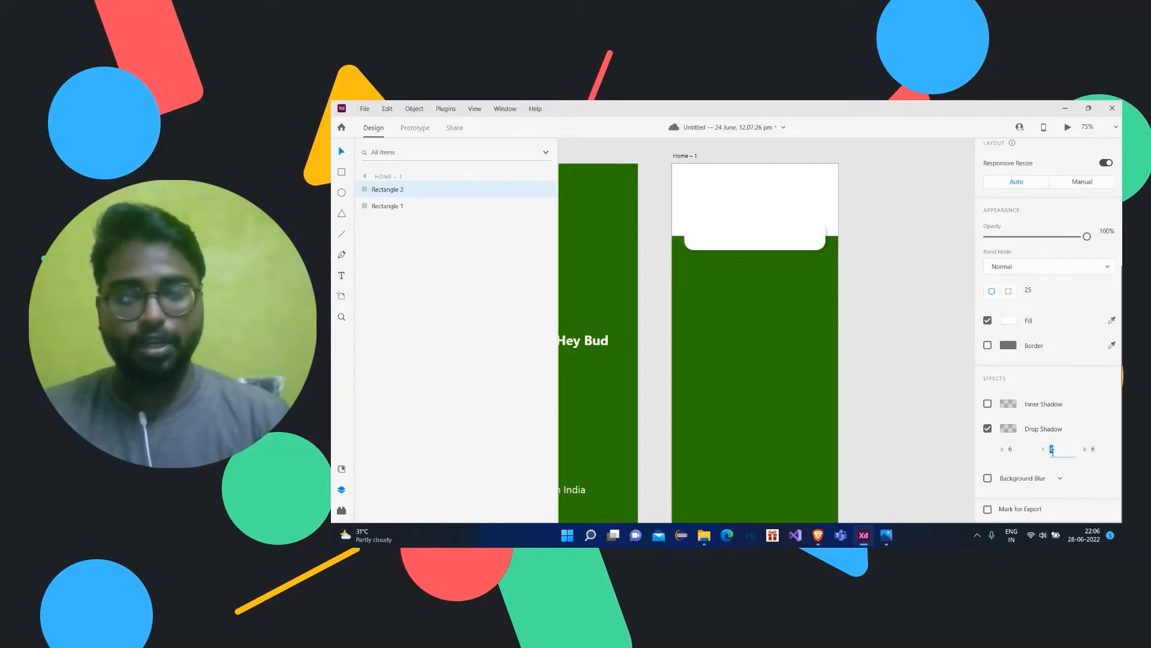
pyautogui.write('8')
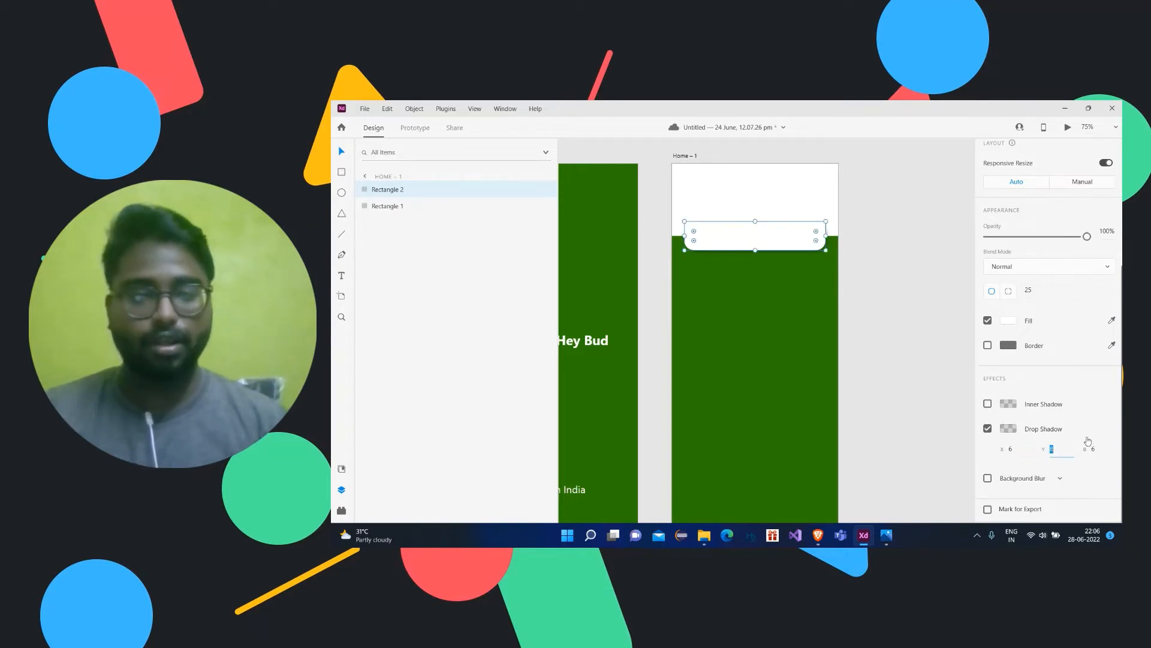
pyautogui.click(1094, 450)
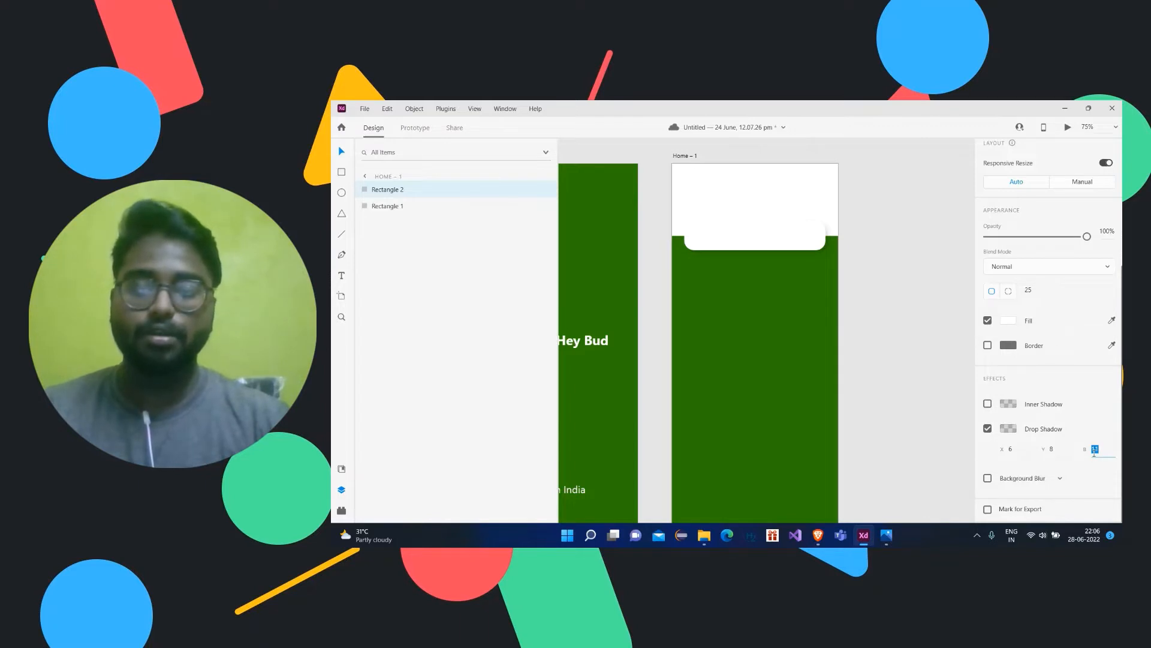
pyautogui.write('0')
pyautogui.press('Return')
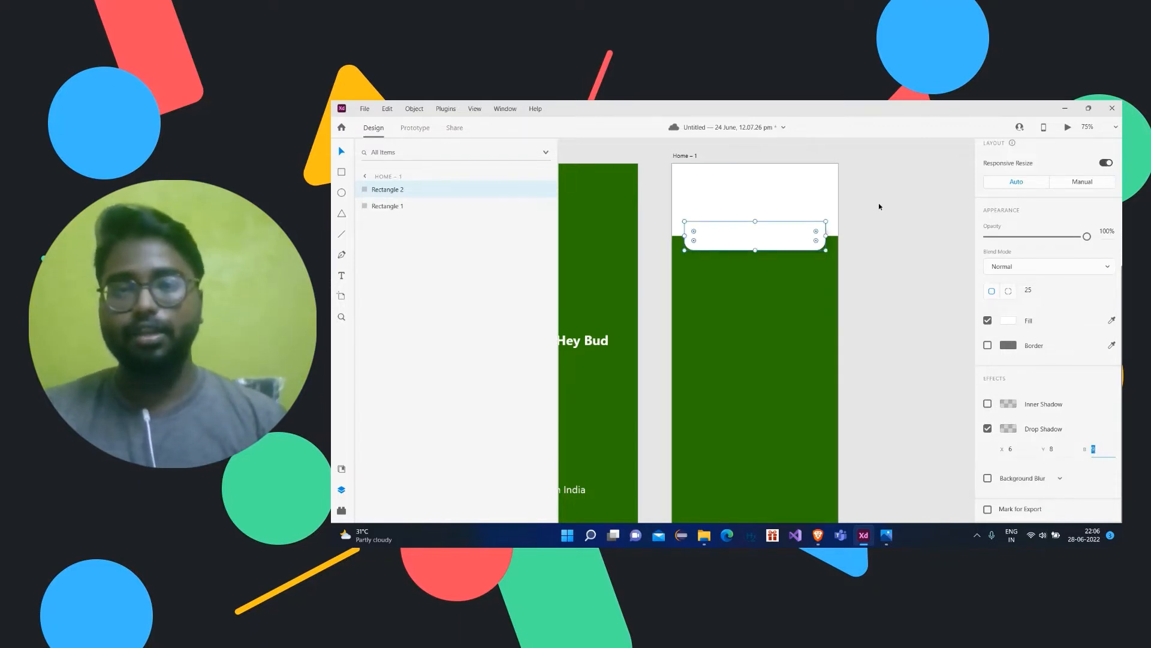
pyautogui.click(927, 260)
# - Add a border to the small rounded rectangle and colour it light grey #C7C7C7
pyautogui.click(789, 239)
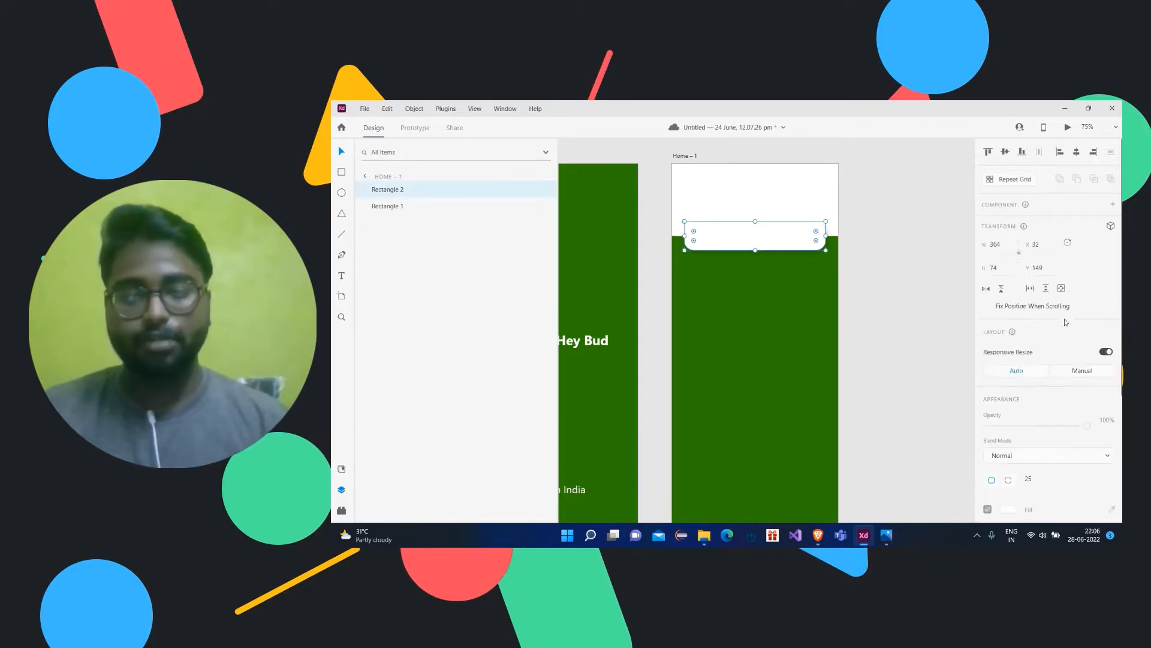
pyautogui.scroll(-5, 1064, 372)
pyautogui.click(988, 344)
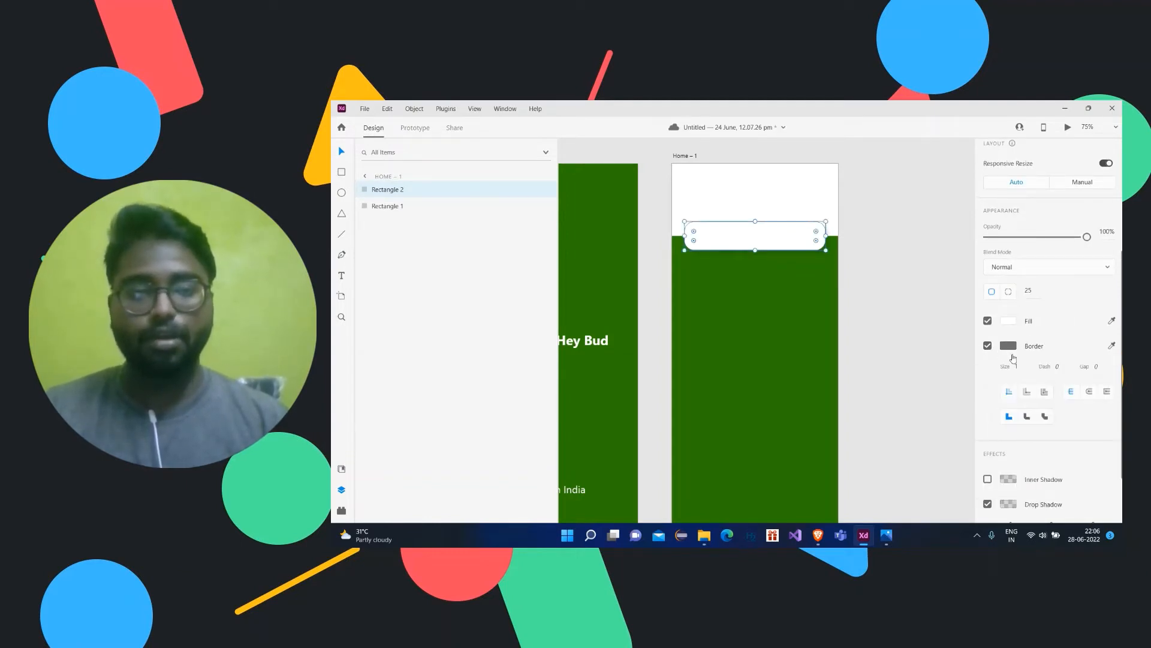
pyautogui.click(1012, 346)
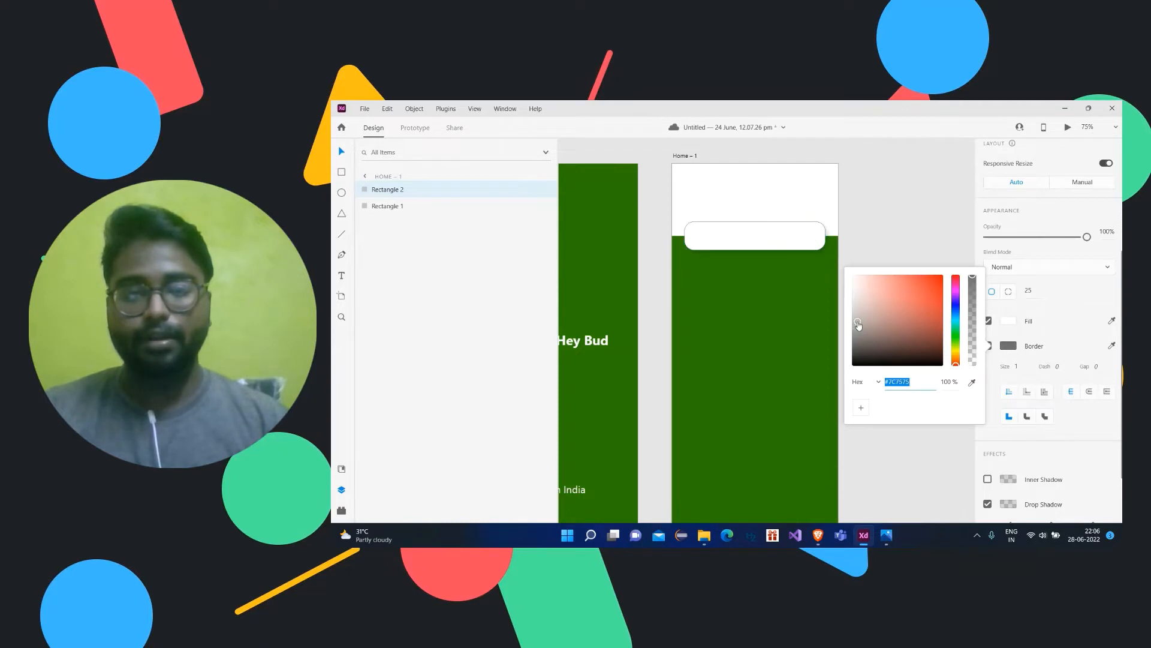
pyautogui.moveTo(858, 324)
pyautogui.mouseDown()
pyautogui.moveTo(853, 303)
pyautogui.moveTo(836, 299)
pyautogui.mouseUp()
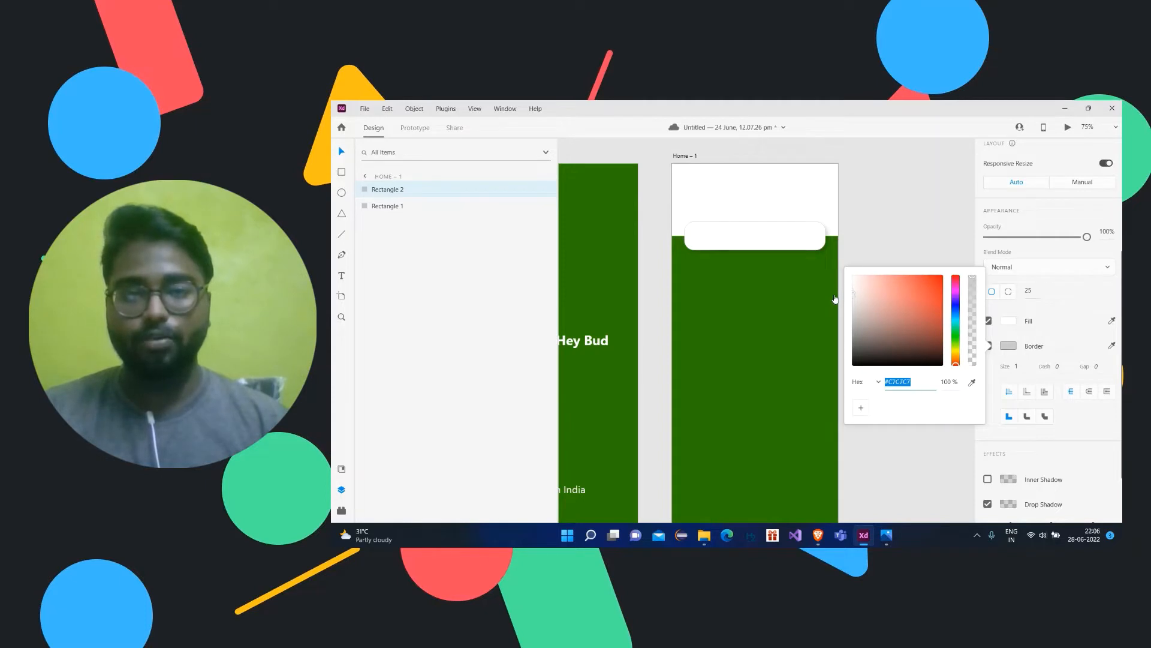
pyautogui.click(869, 174)
pyautogui.scroll(-1, 949, 198)
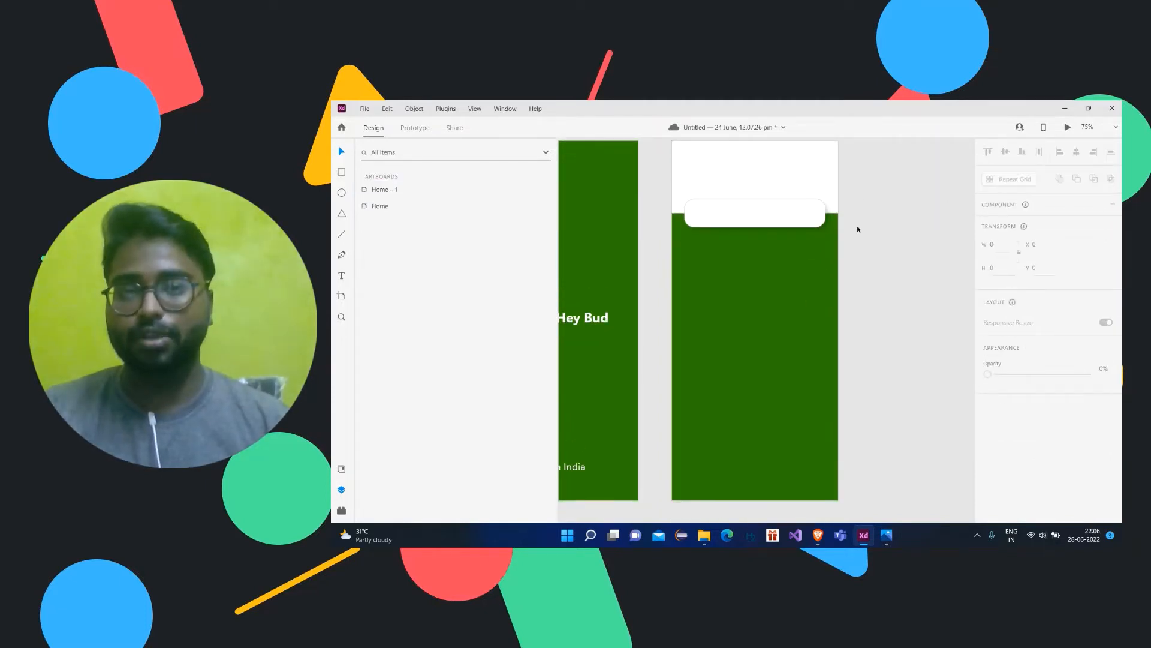
pyautogui.scroll(2, 857, 229)
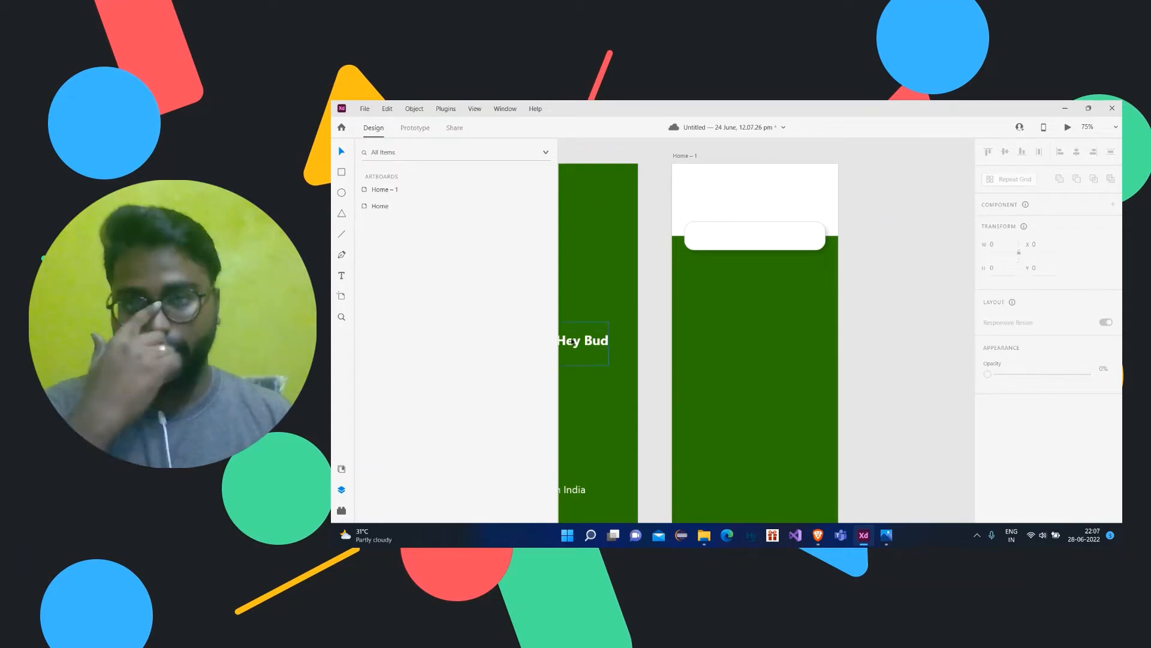
pyautogui.click(794, 243)
pyautogui.click(492, 293)
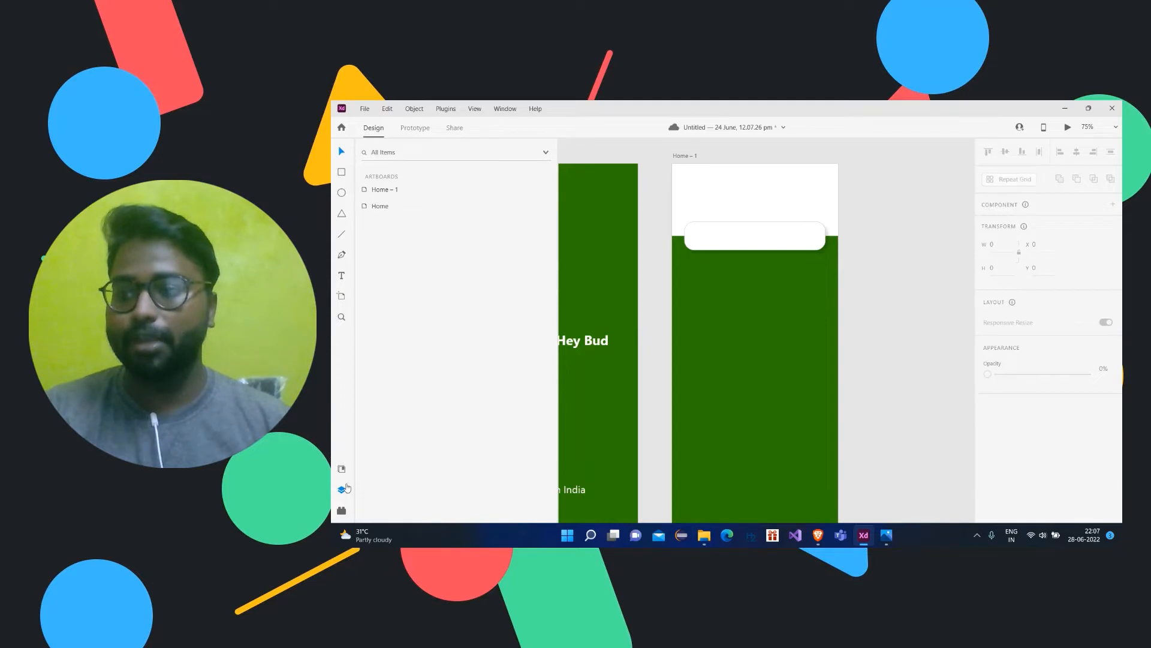
# - Search the Icons 4 Design plugin for "chat" icons
pyautogui.click(341, 511)
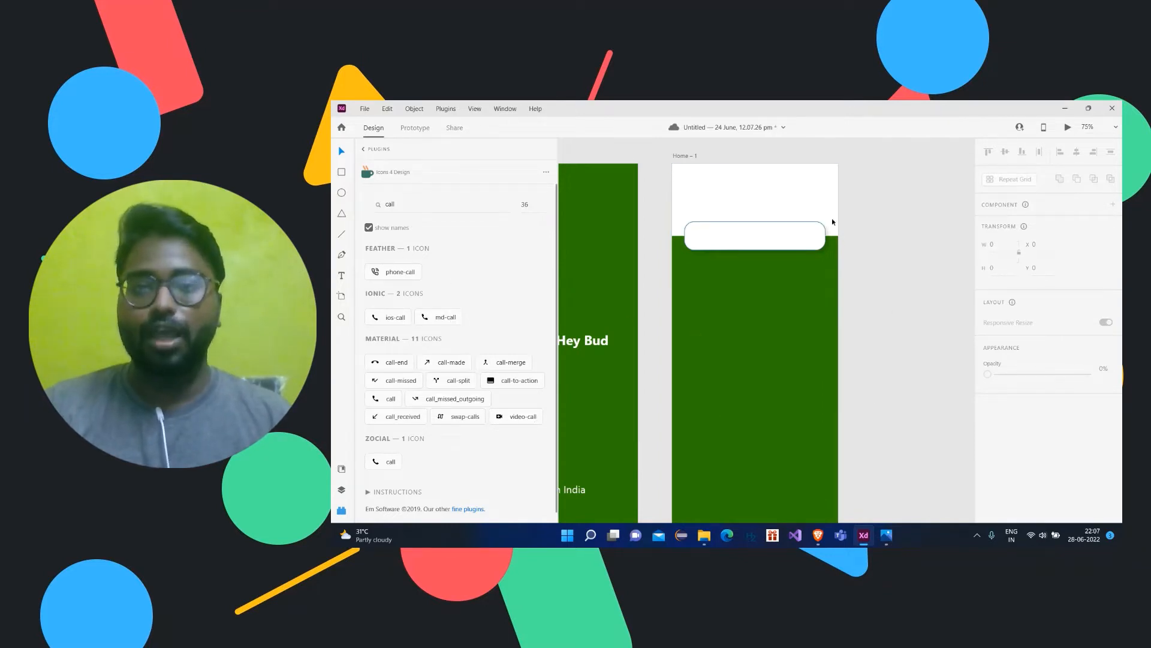
pyautogui.click(383, 205)
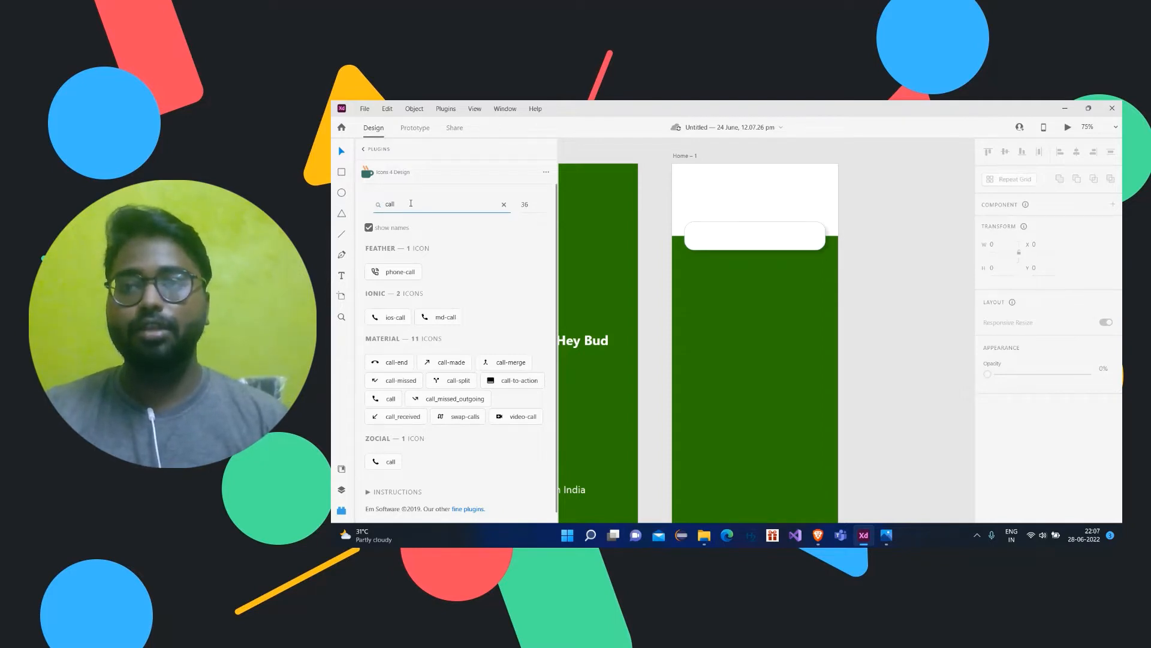
pyautogui.press('BackSpace')
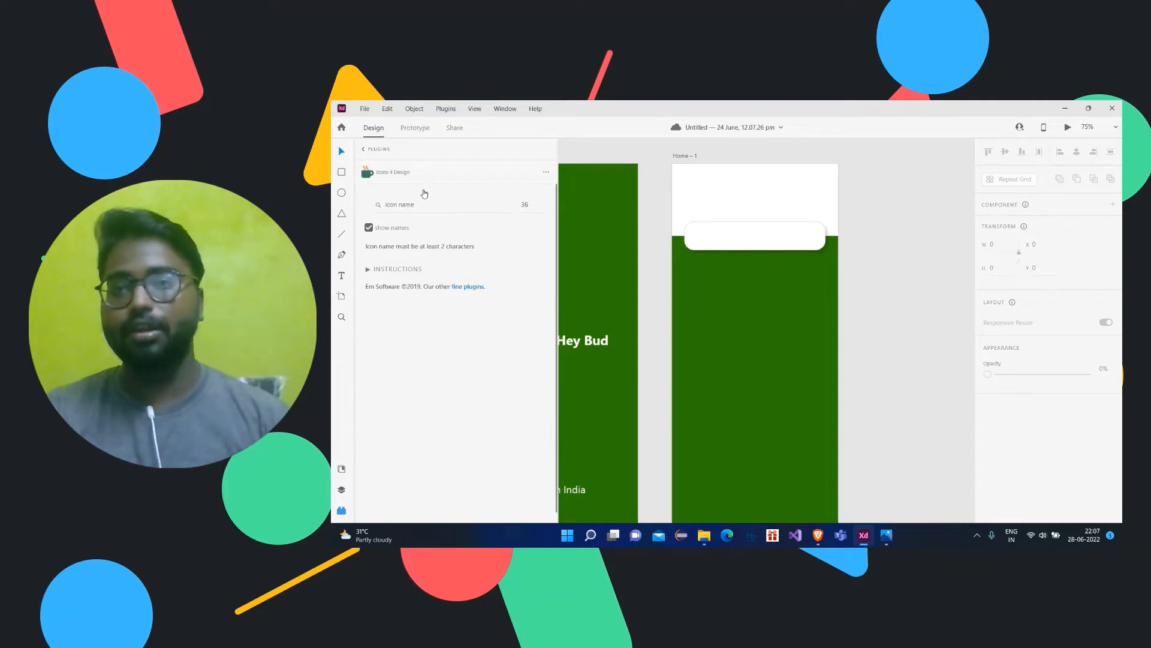
pyautogui.write('char')
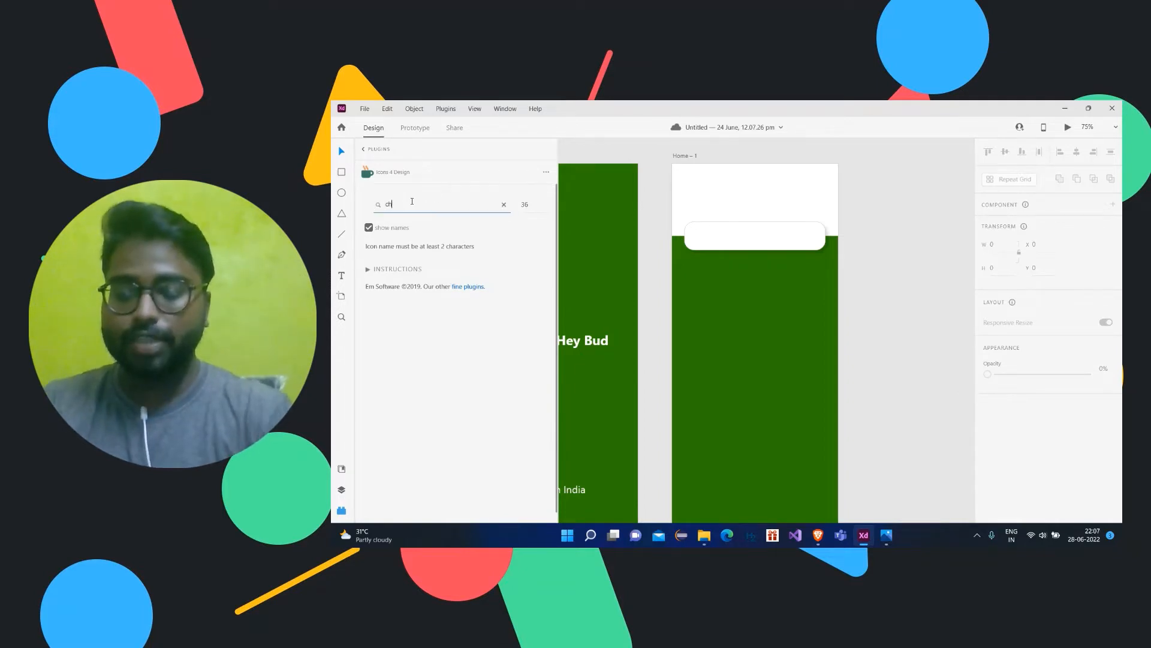
pyautogui.press('BackSpace')
pyautogui.write('t')
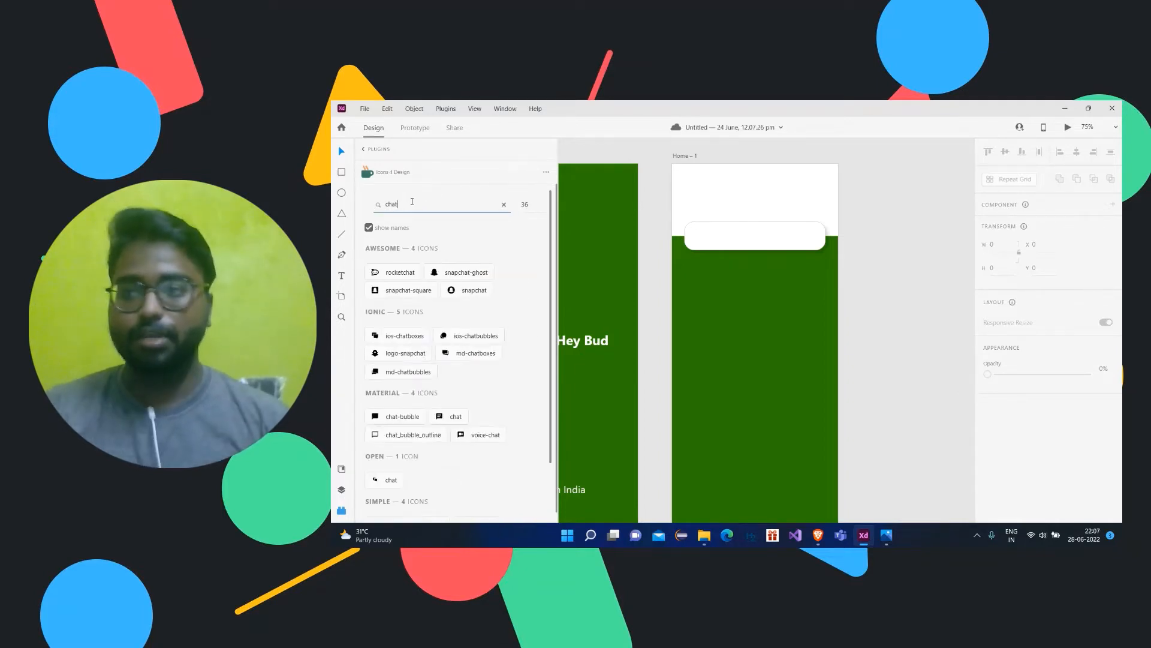
pyautogui.scroll(-3, 495, 301)
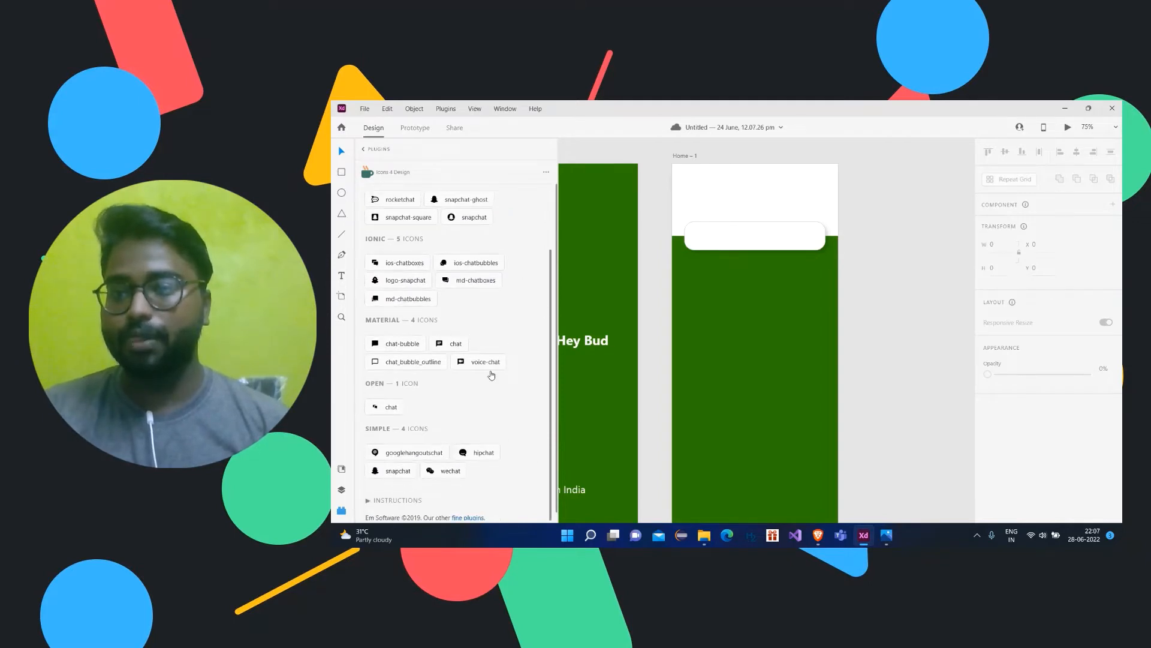
# - Insert the Material chat-bubble icon and move it inside the left end of the rounded bar, at about X 69.6, Y 174
pyautogui.click(755, 237)
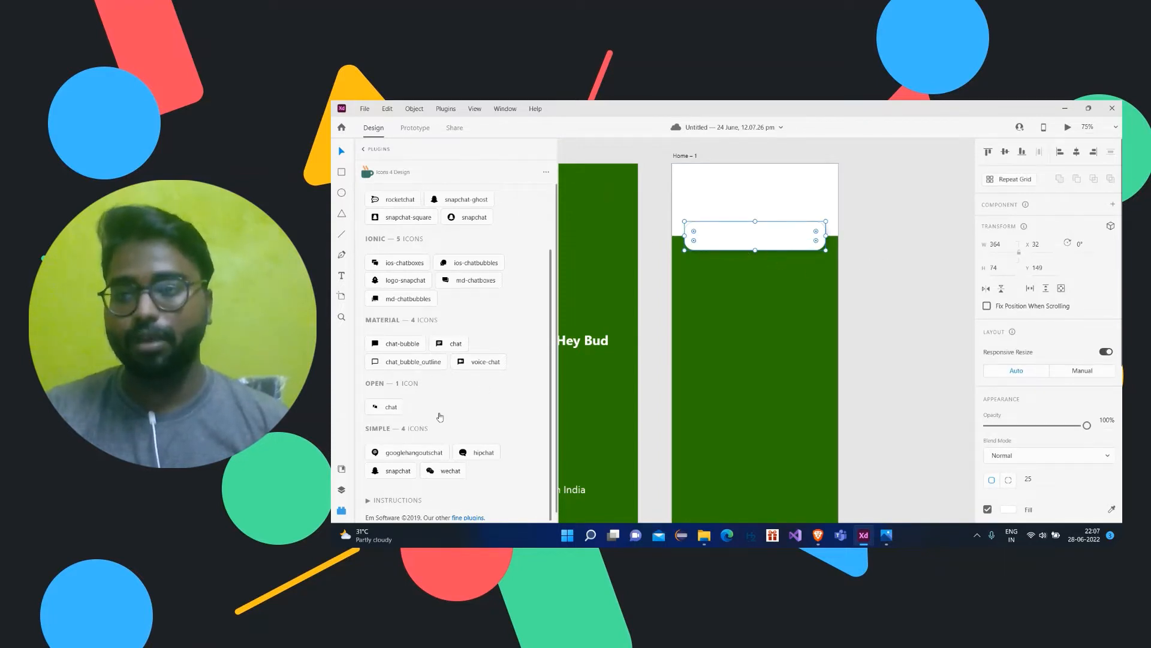
pyautogui.scroll(3, 498, 397)
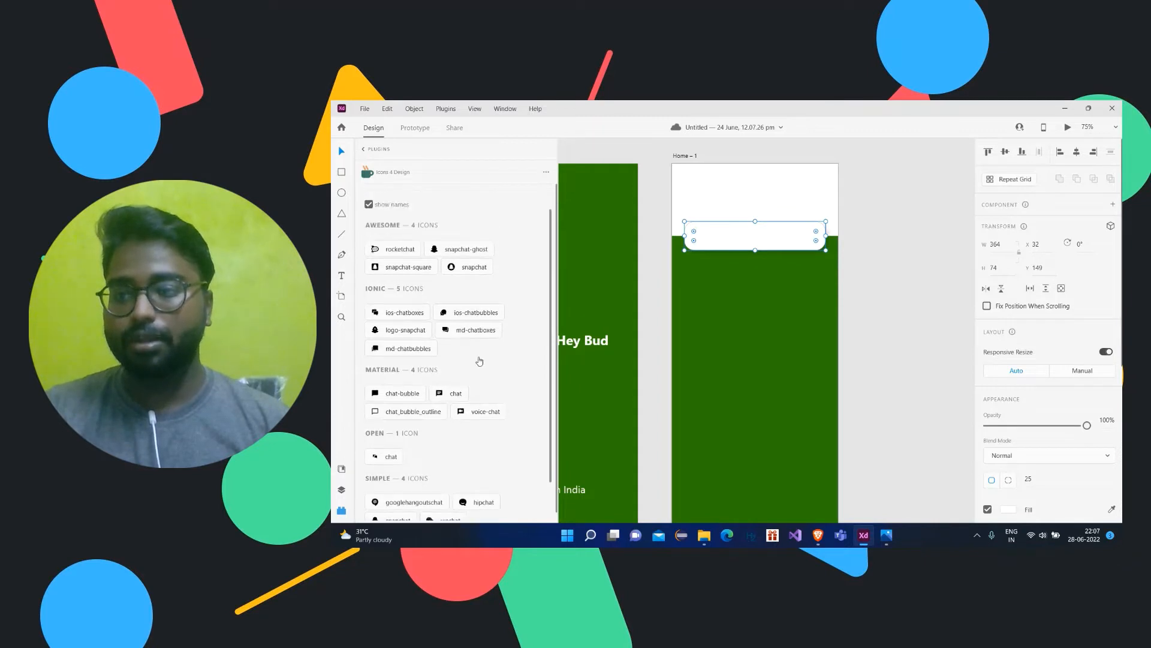
pyautogui.scroll(1, 451, 386)
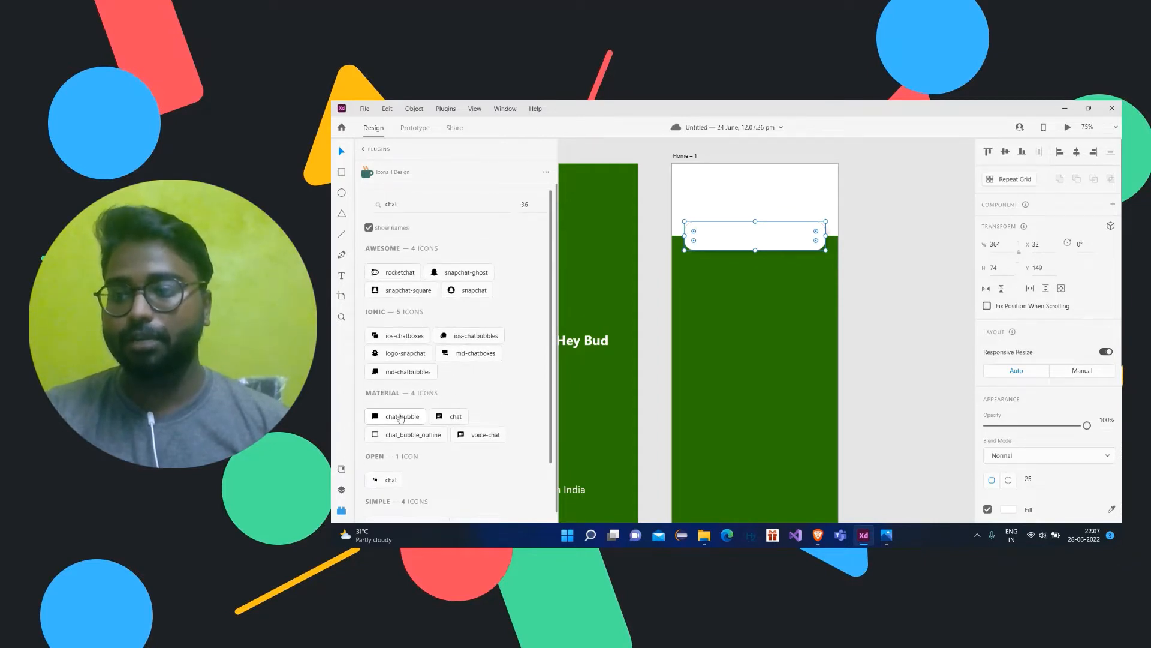
pyautogui.scroll(-3, 407, 419)
pyautogui.scroll(3, 407, 416)
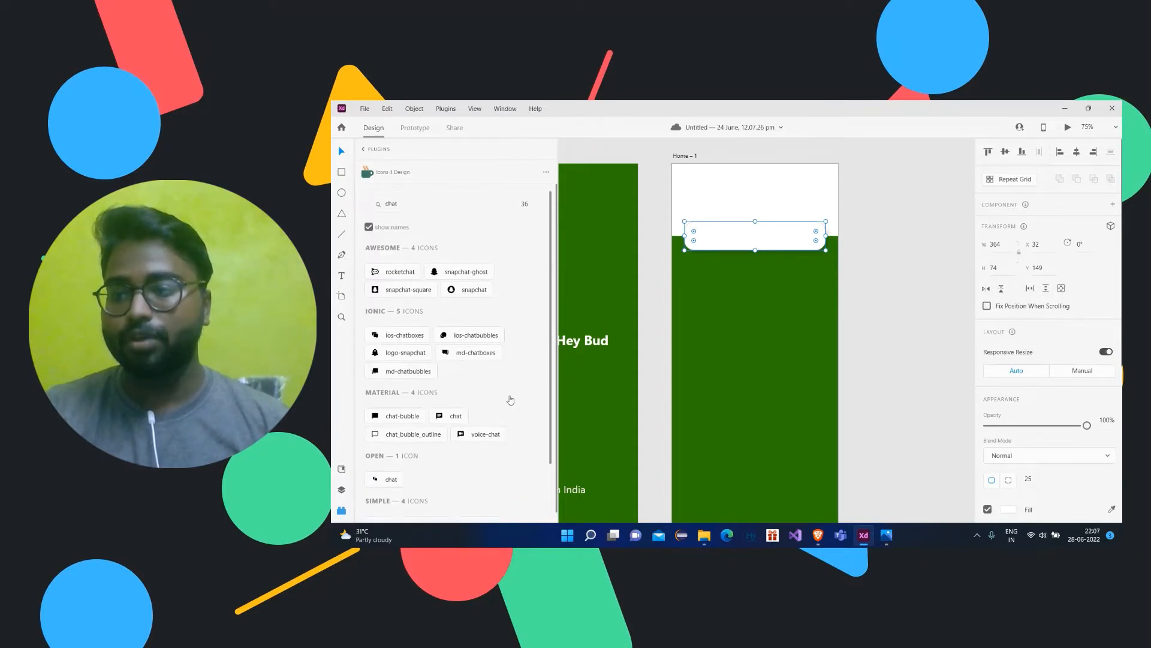
pyautogui.moveTo(407, 415); pyautogui.dragTo(852, 235)
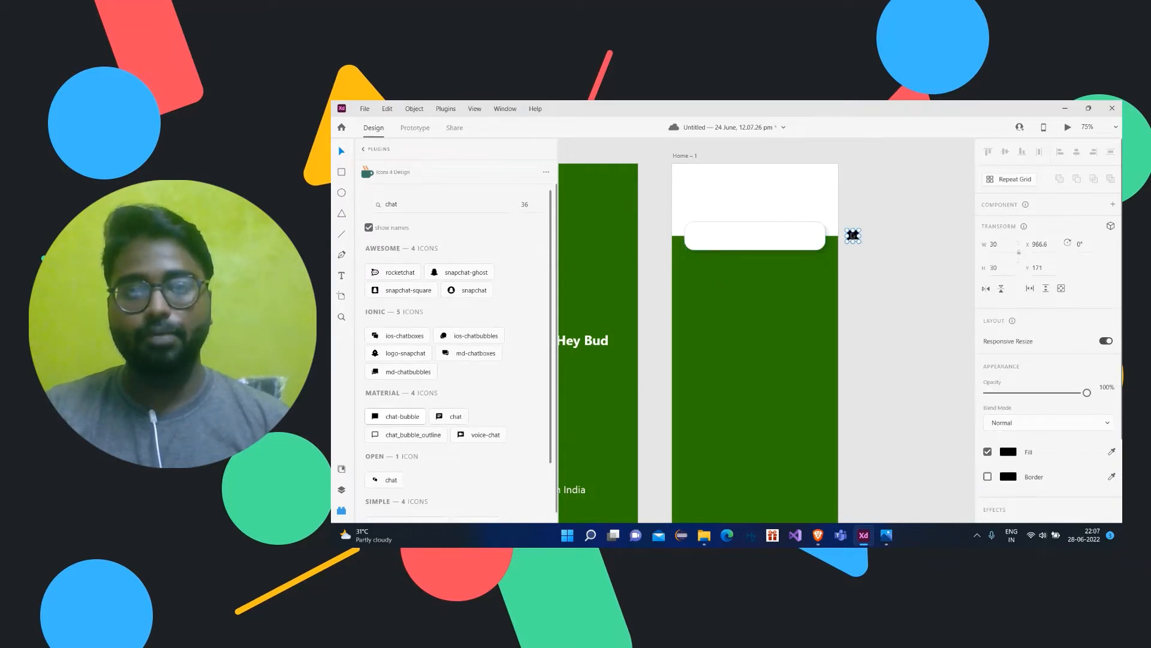
pyautogui.moveTo(843, 238); pyautogui.dragTo(703, 240)
# - Set the chat icon's height to 33, keeping its width at 30
pyautogui.scroll(-1, 1092, 369)
pyautogui.scroll(-2, 1092, 370)
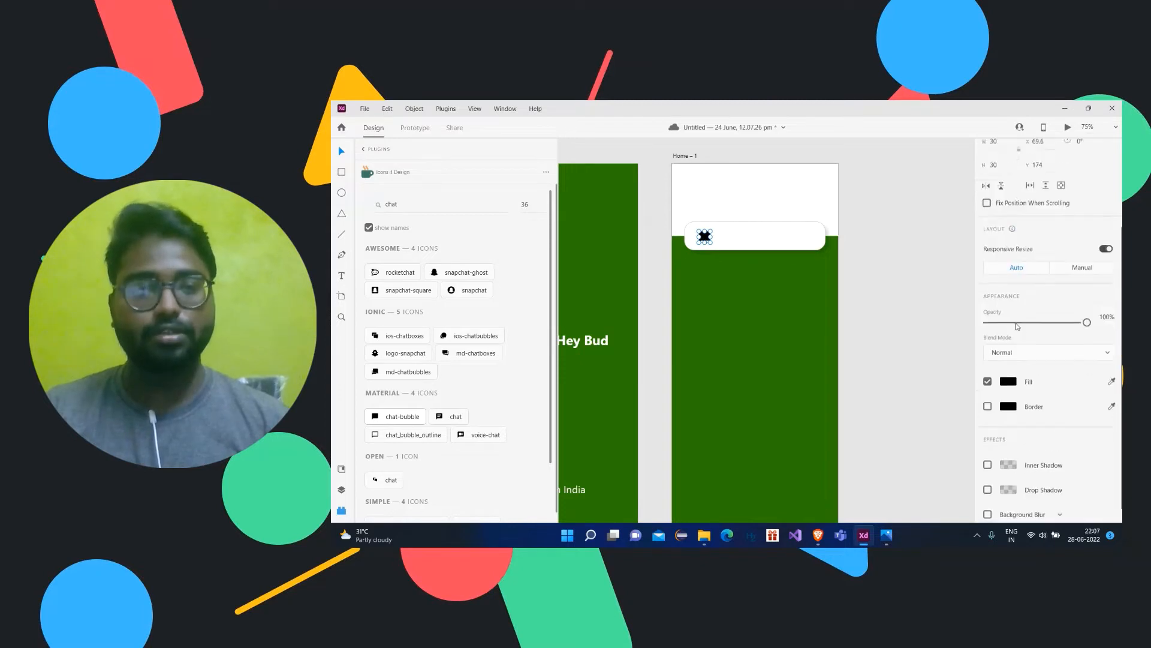
pyautogui.scroll(3, 1018, 326)
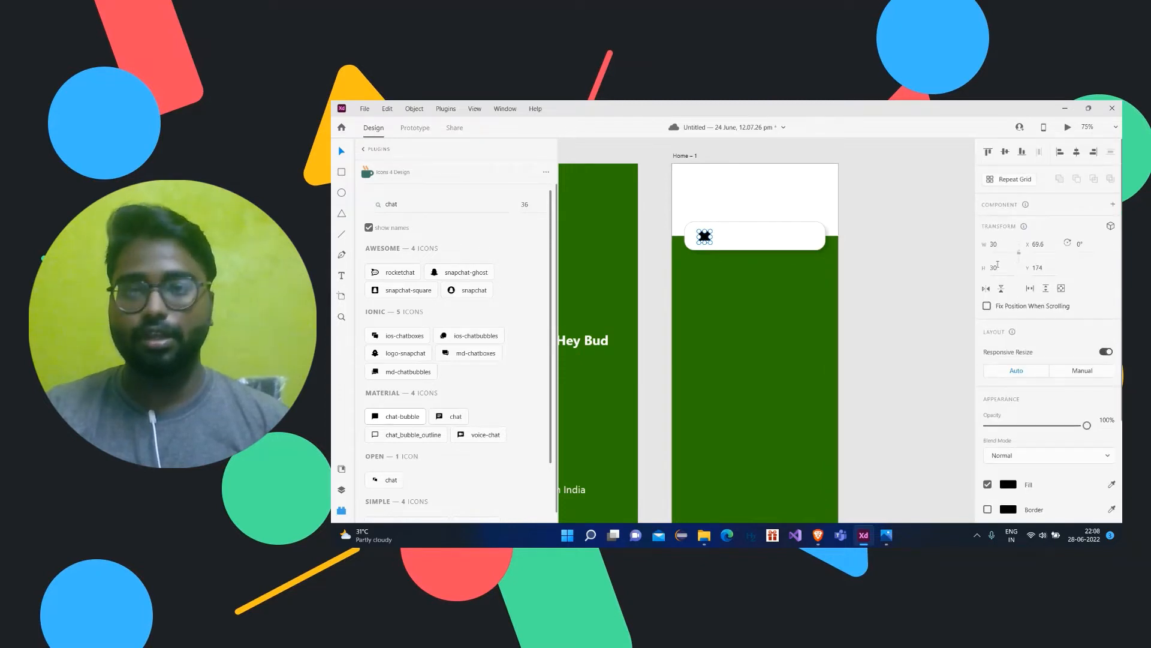
pyautogui.click(997, 269)
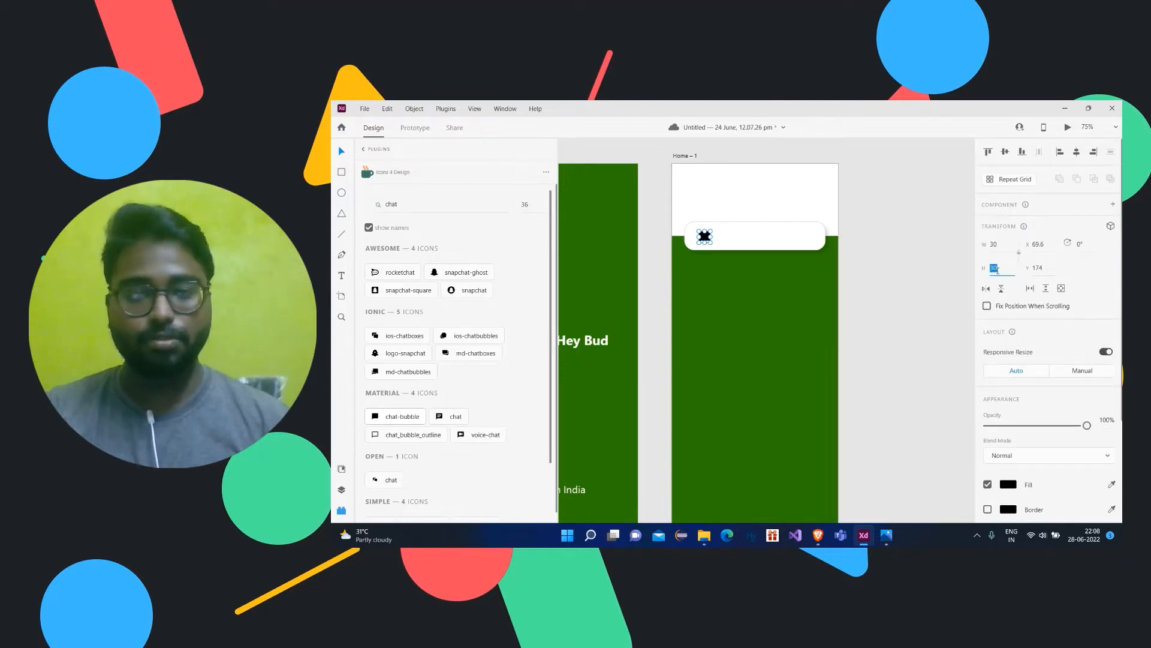
pyautogui.press('Up')
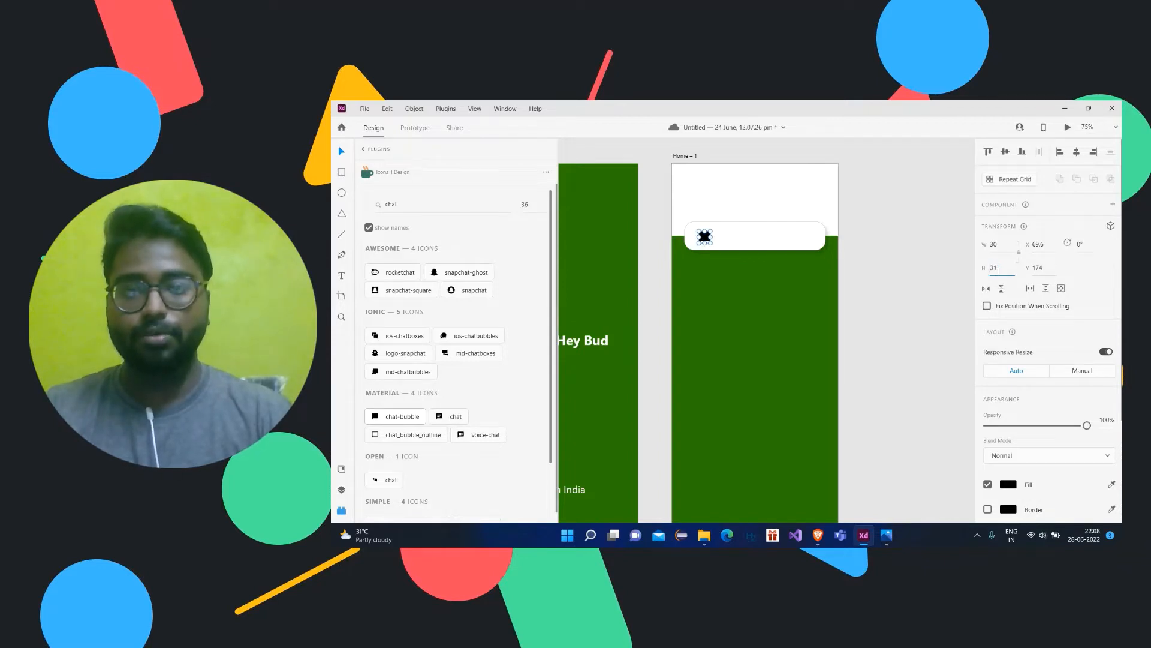
pyautogui.click(997, 269)
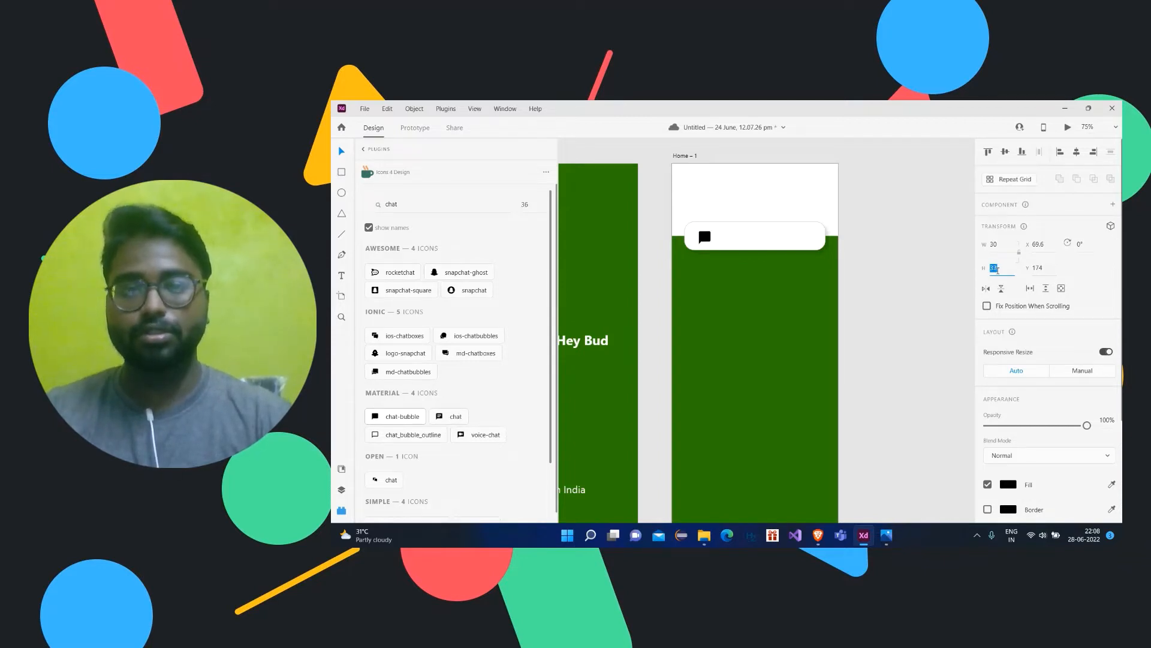
pyautogui.click(918, 264)
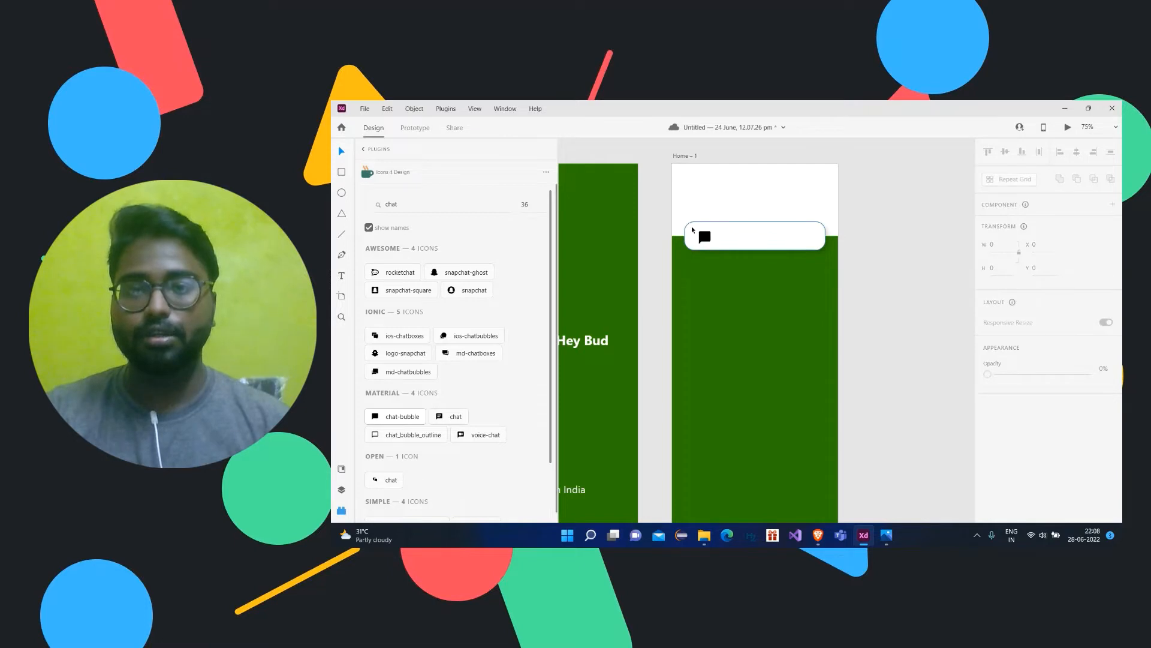
# - Recolour the chat icon's fill with the dark green sampled from the artboard background
pyautogui.click(702, 236)
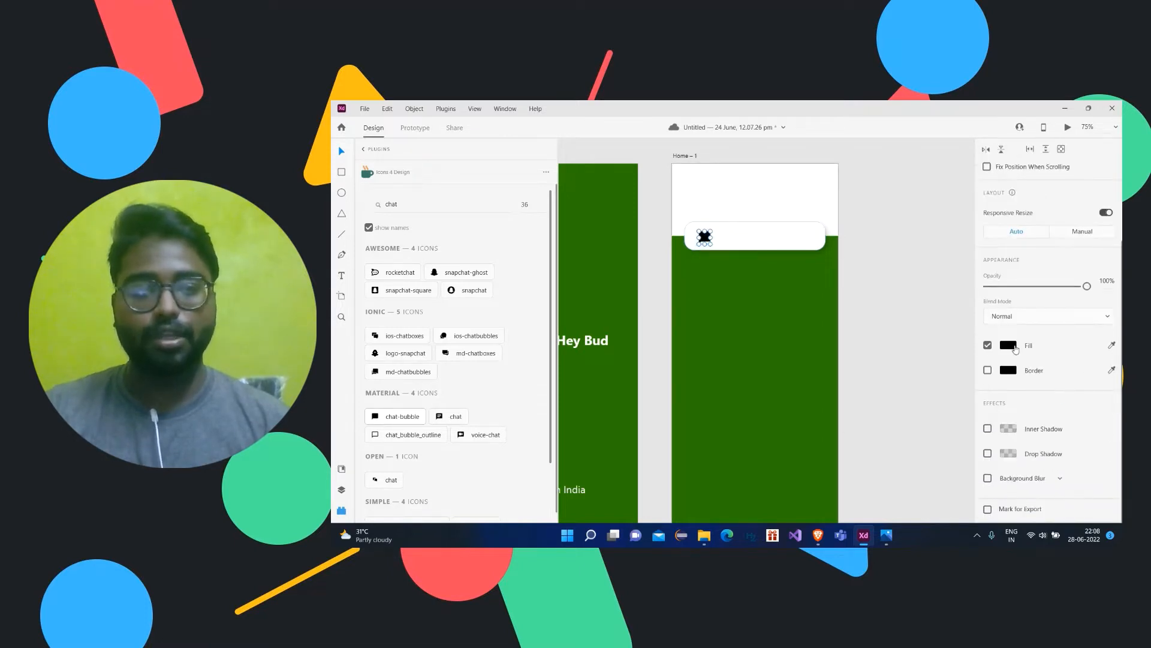
pyautogui.click(1013, 346)
pyautogui.click(967, 391)
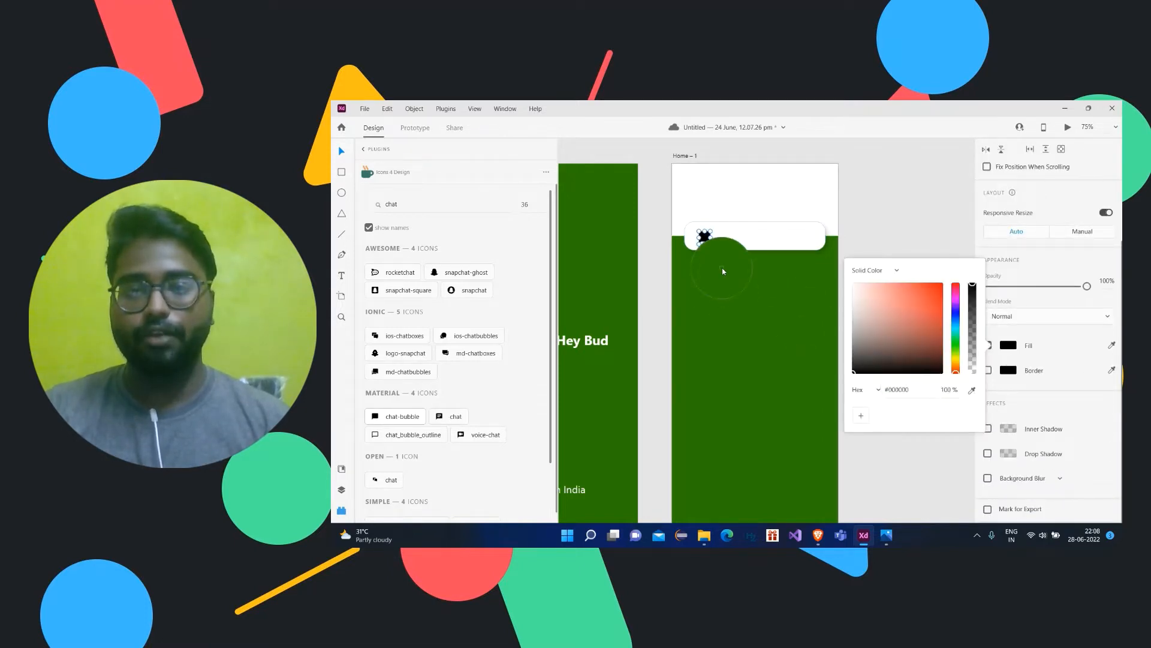
pyautogui.click(747, 301)
pyautogui.press('Escape')
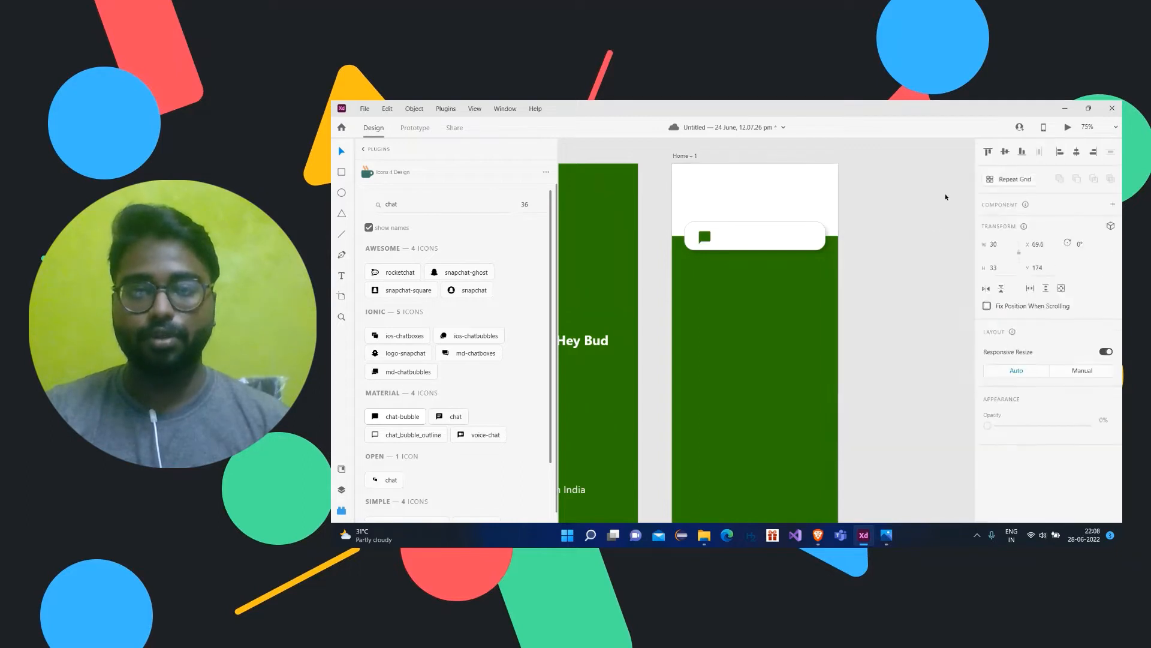
# - Add a drop shadow to the green chat icon with the default offsets and blur
pyautogui.click(705, 237)
pyautogui.scroll(-3, 1004, 418)
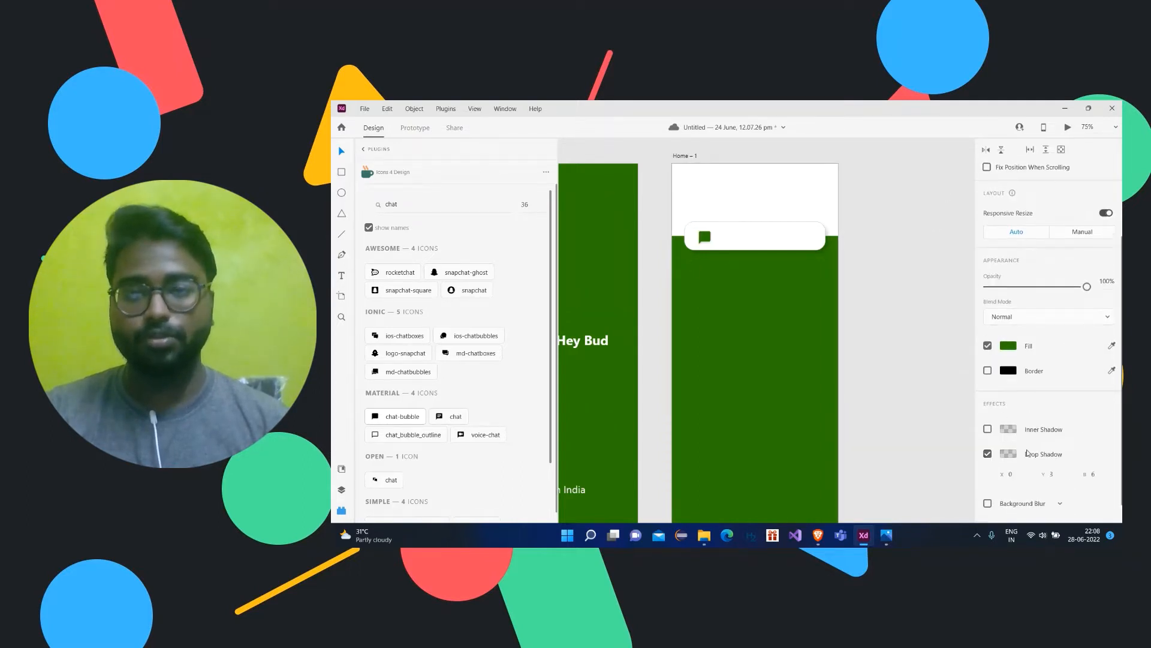
pyautogui.click(948, 307)
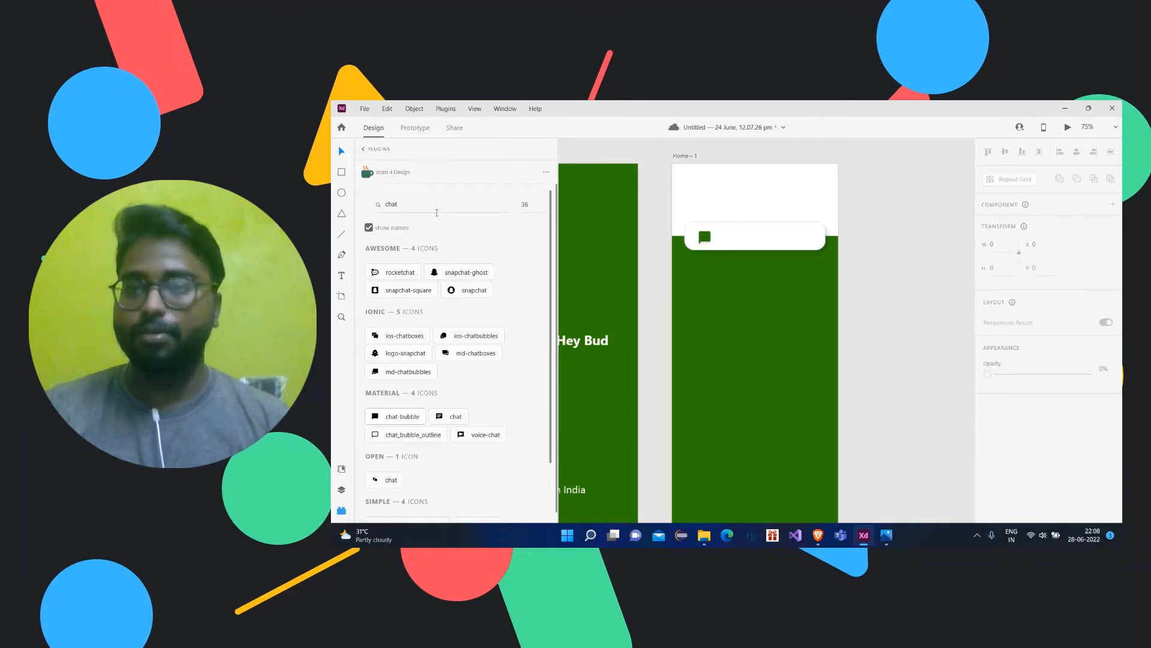
# - Search the Icons 4 Design plugin for "status" icons
pyautogui.doubleClick(402, 207)
pyautogui.press('BackSpace')
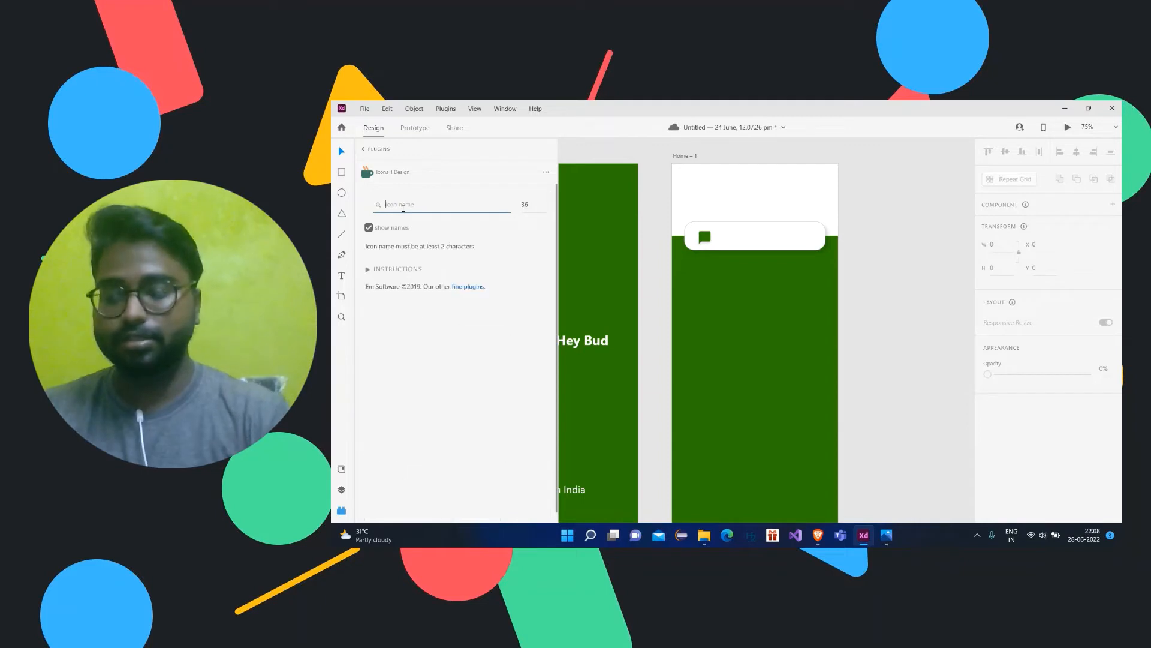
pyautogui.write('sta')
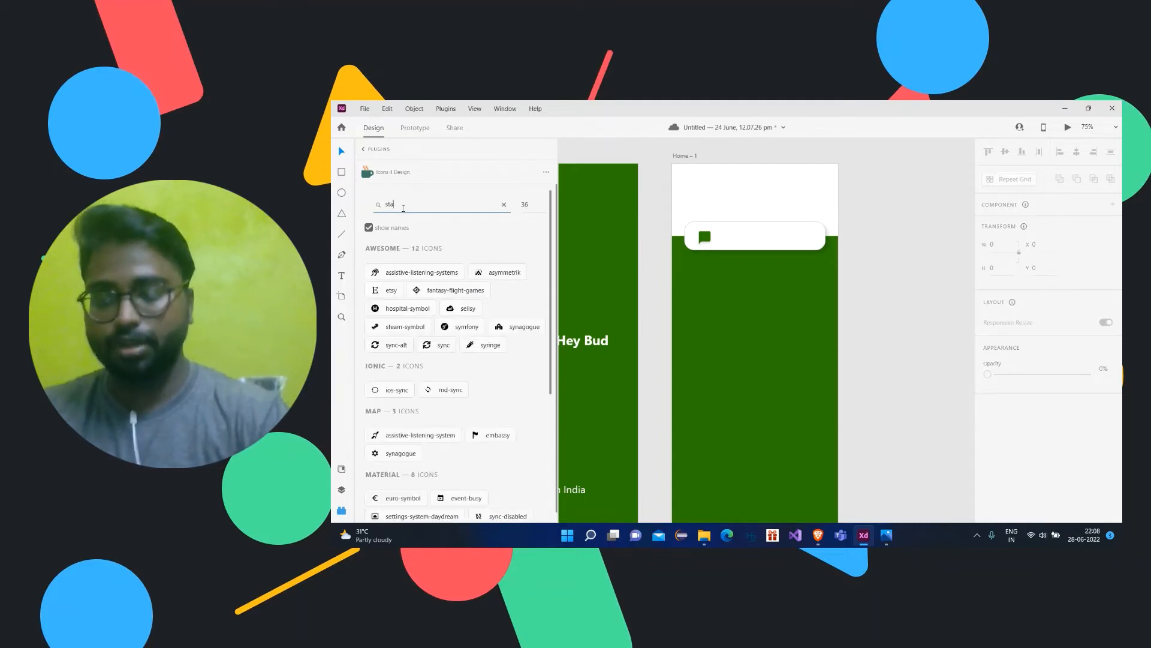
pyautogui.write('ti')
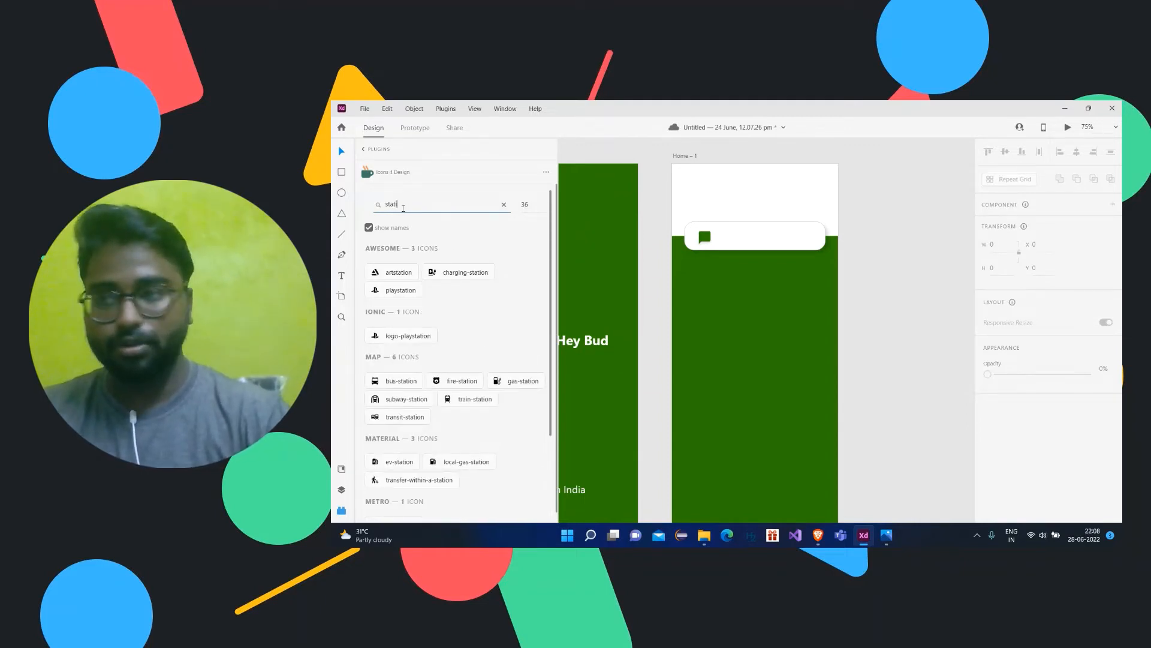
pyautogui.press('BackSpace')
pyautogui.write('us')
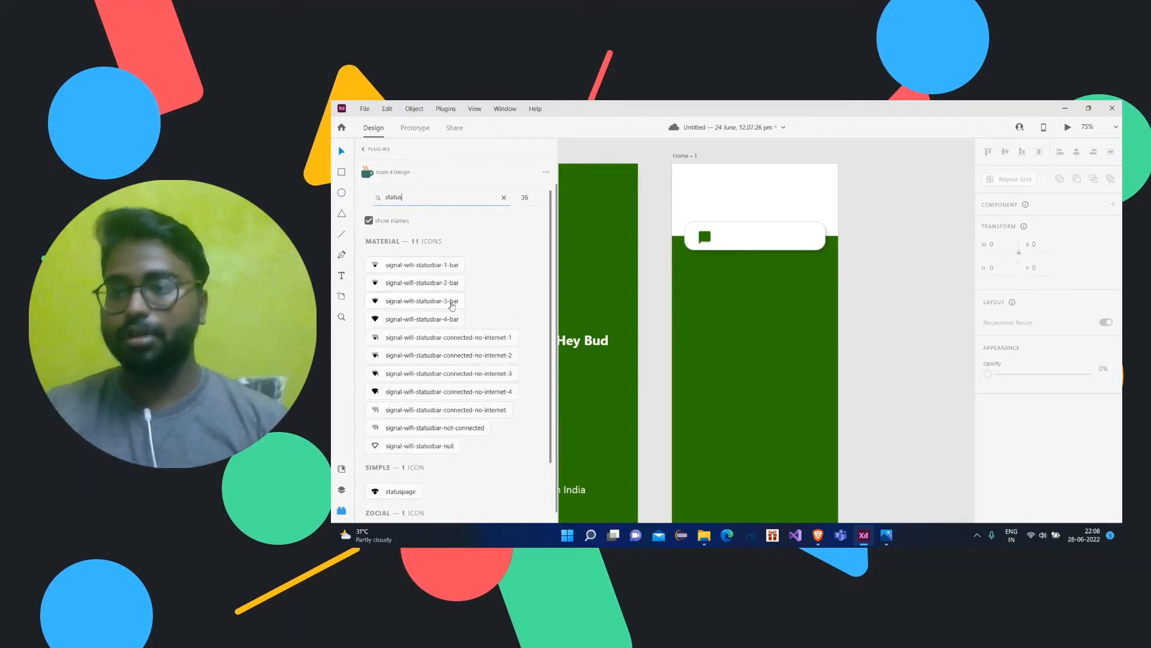
# - Insert the Simple statuspage icon and place it in the middle of the rounded bar
pyautogui.scroll(-2, 452, 305)
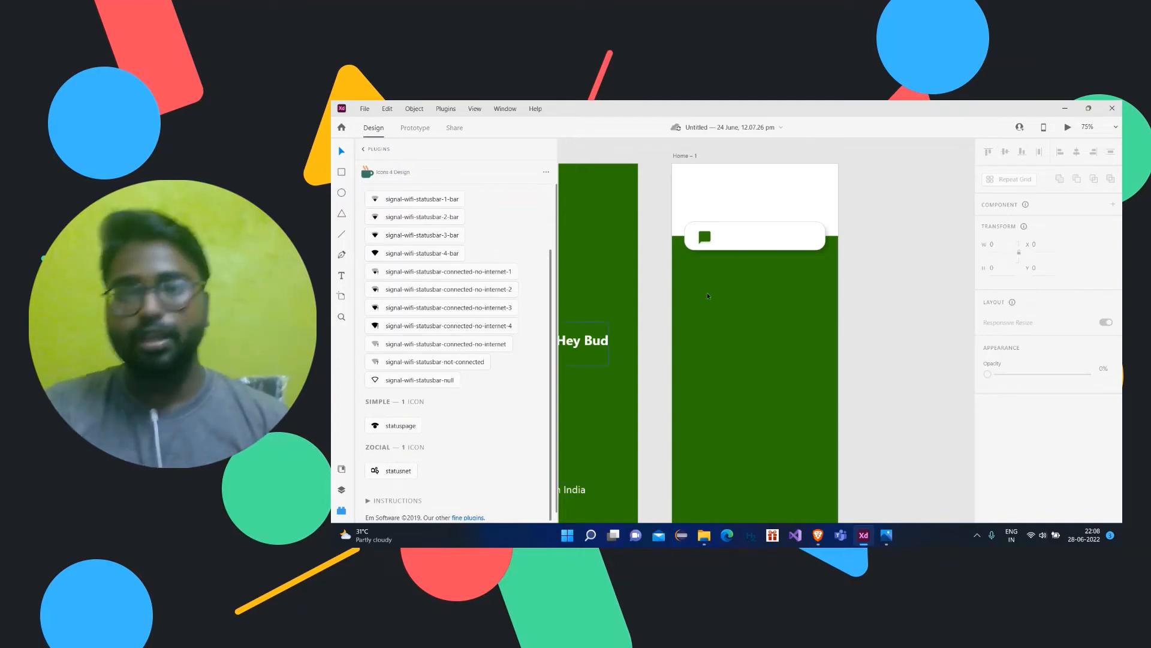
pyautogui.click(793, 247)
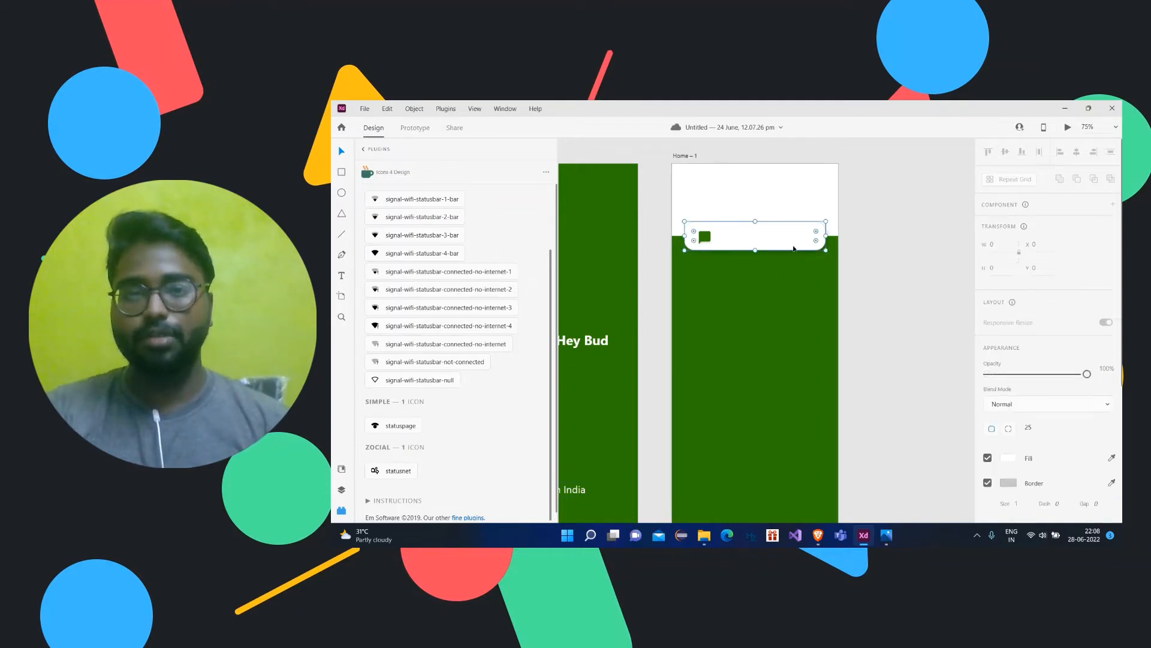
pyautogui.moveTo(387, 428); pyautogui.dragTo(756, 238)
# - Check the chat icon's size and set the status icon's width to 30 to match
pyautogui.click(706, 238)
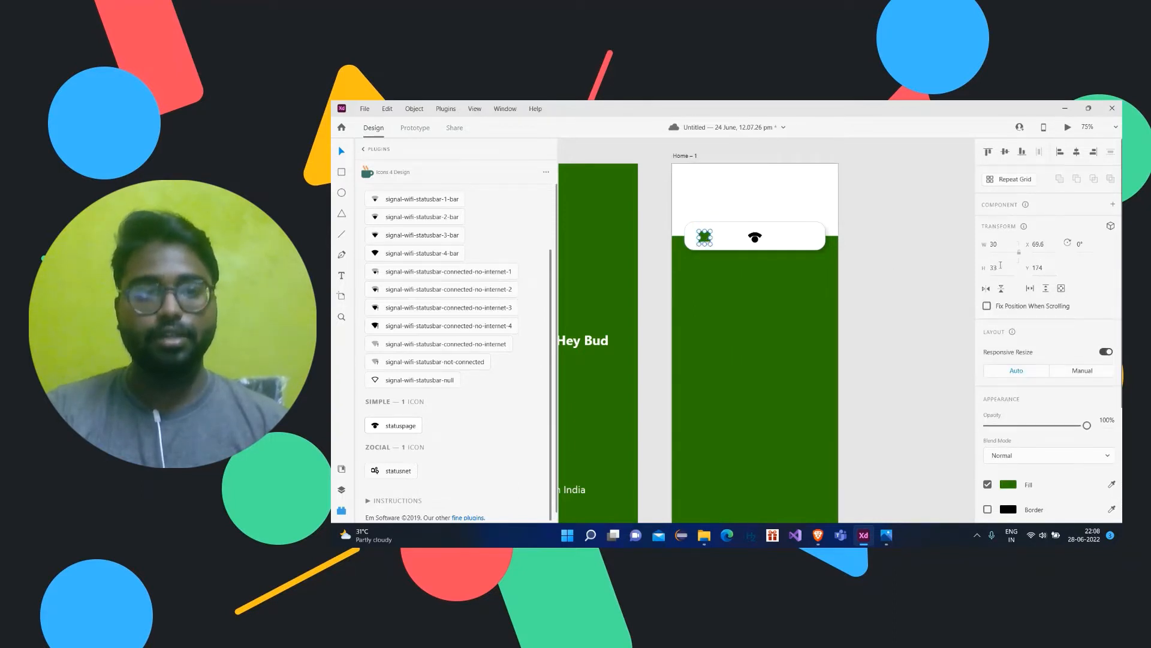
pyautogui.click(767, 240)
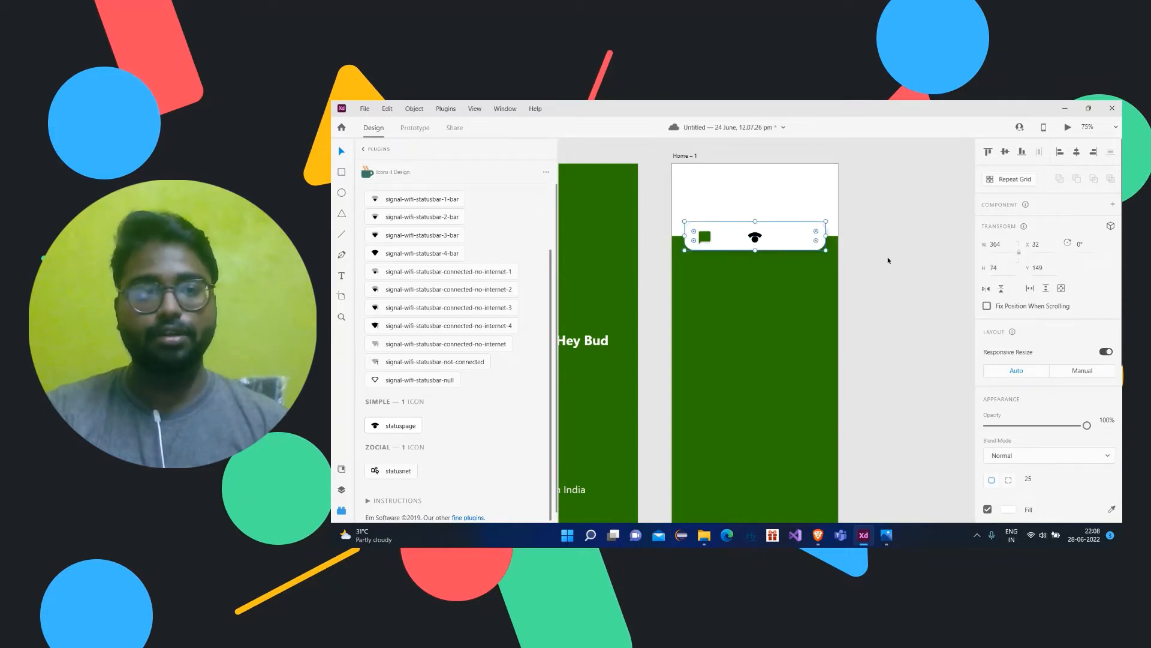
pyautogui.click(757, 238)
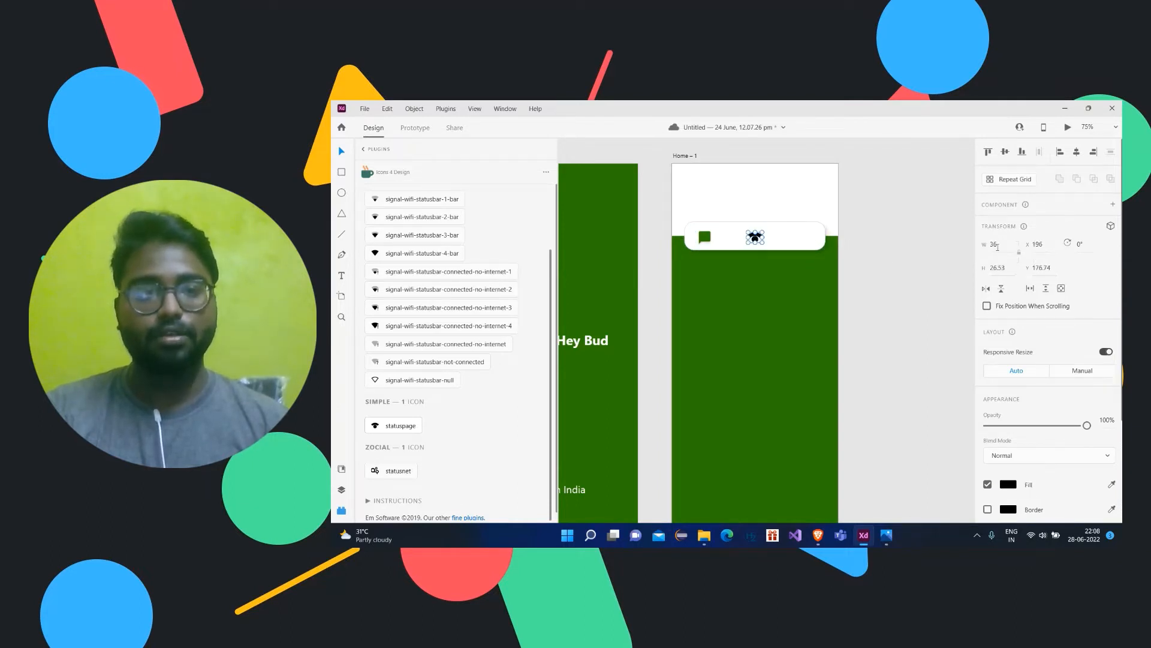
pyautogui.click(998, 246)
pyautogui.write('30')
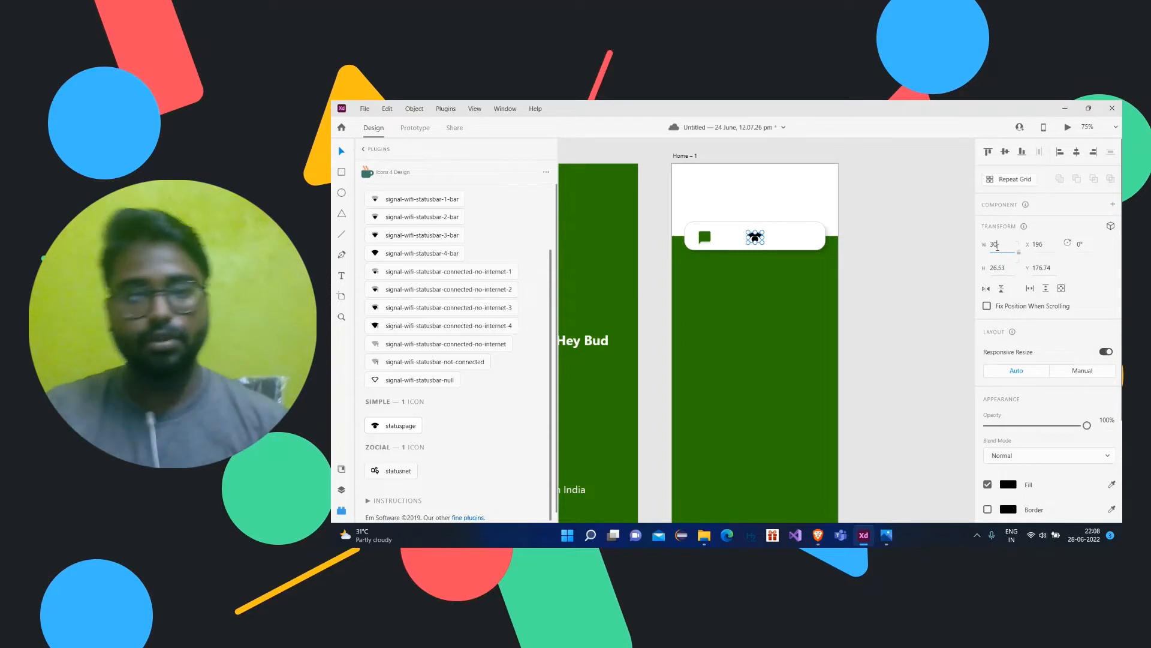
# - Try a height of 33 for the status icon
pyautogui.click(1000, 269)
pyautogui.write('33')
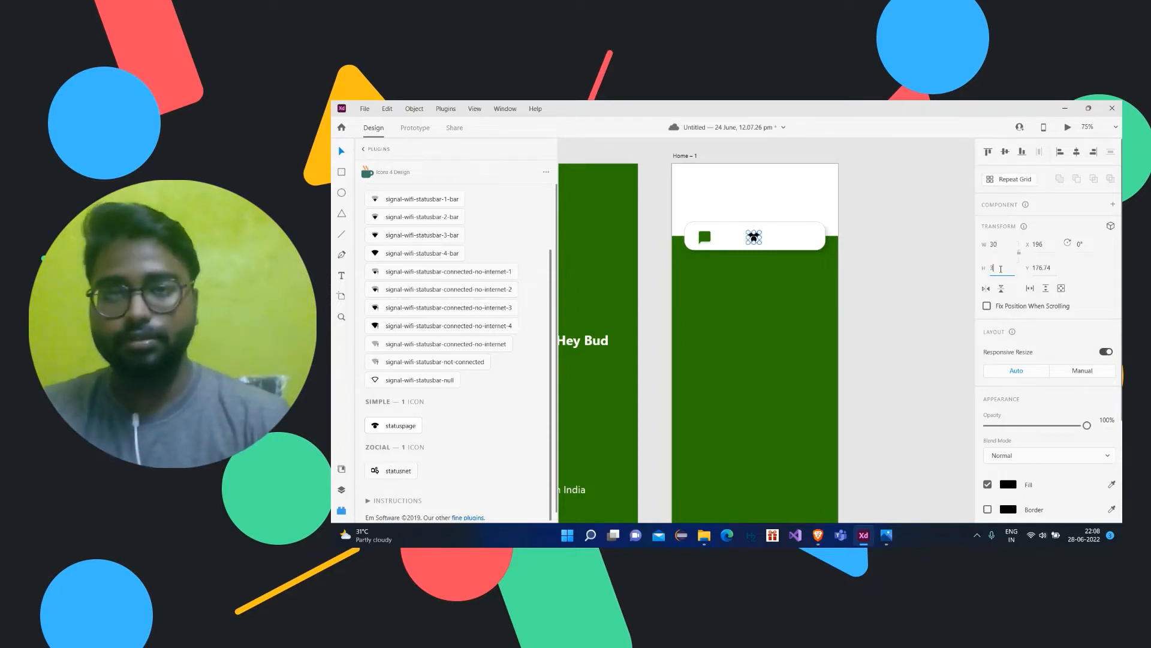
pyautogui.press('Return')
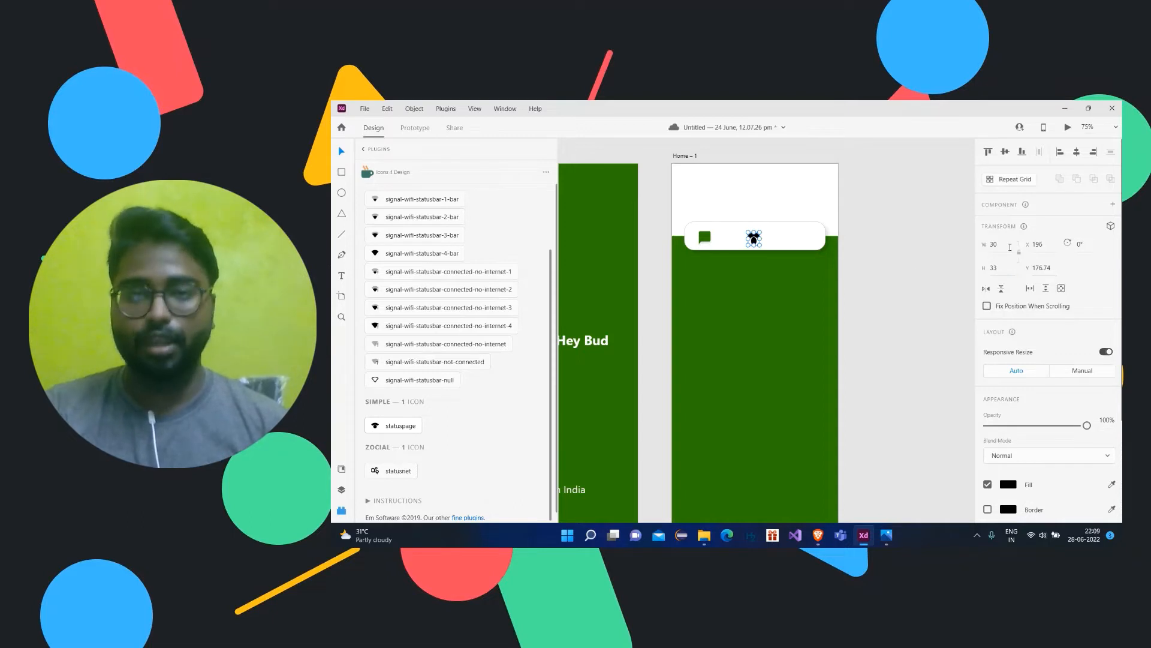
pyautogui.hotkey('ctrl', 'z')
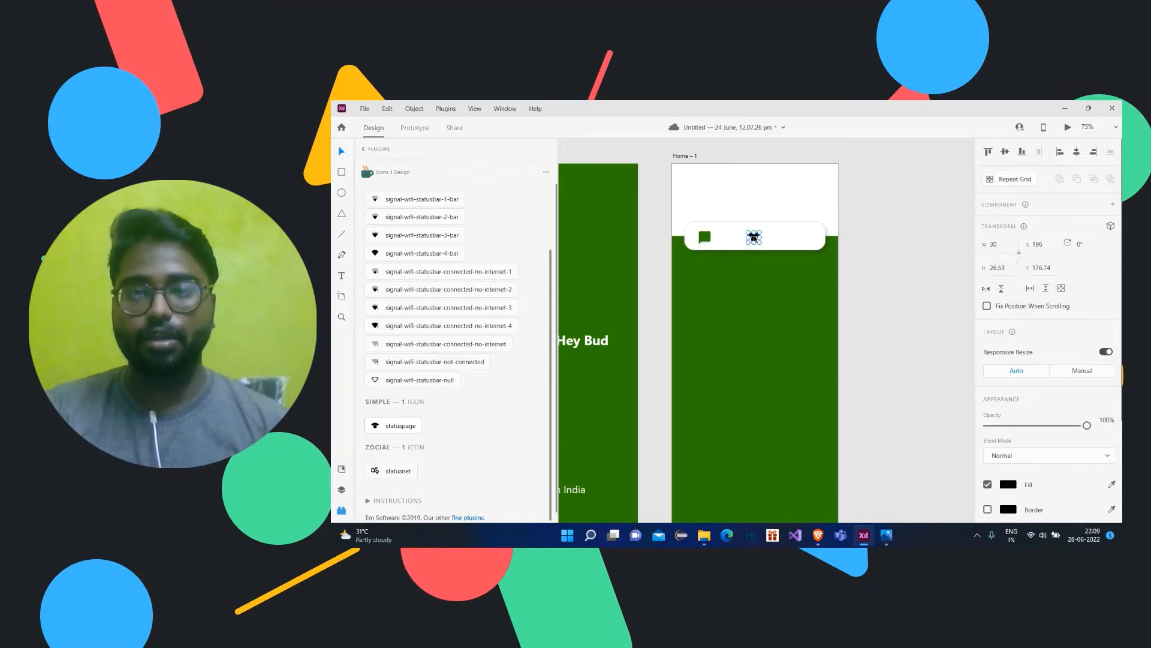
# - Increase the status icon's height to 29.53 and reposition it at about X 199, Y 171 in the rounded bar
pyautogui.moveTo(754, 238); pyautogui.dragTo(756, 237)
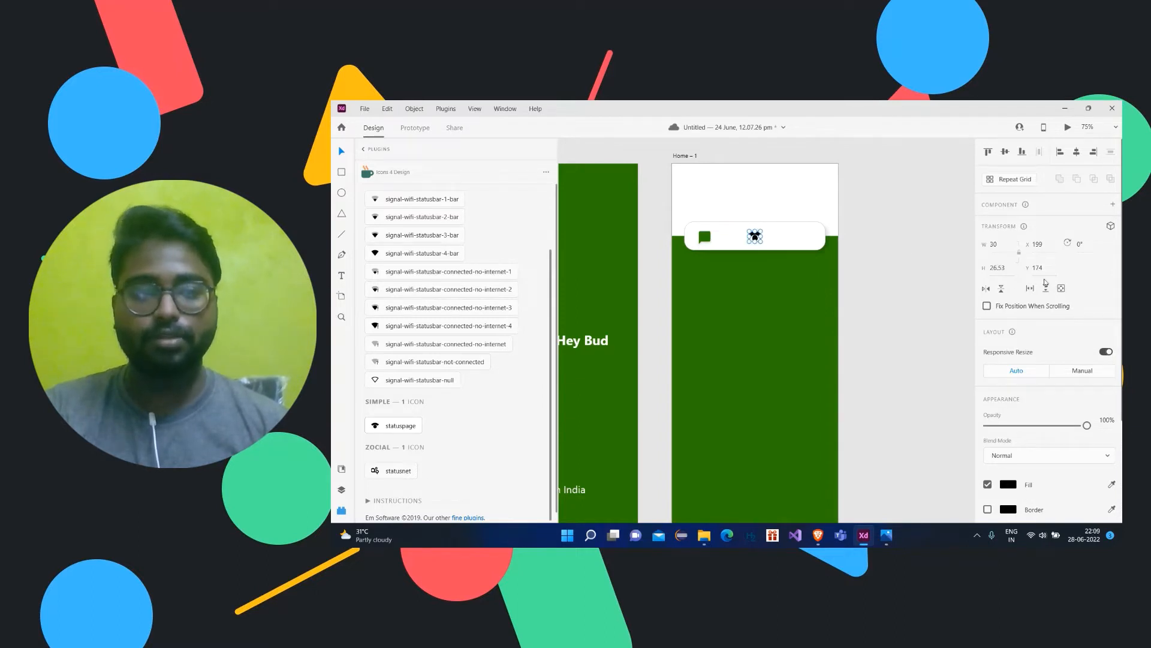
pyautogui.click(1002, 269)
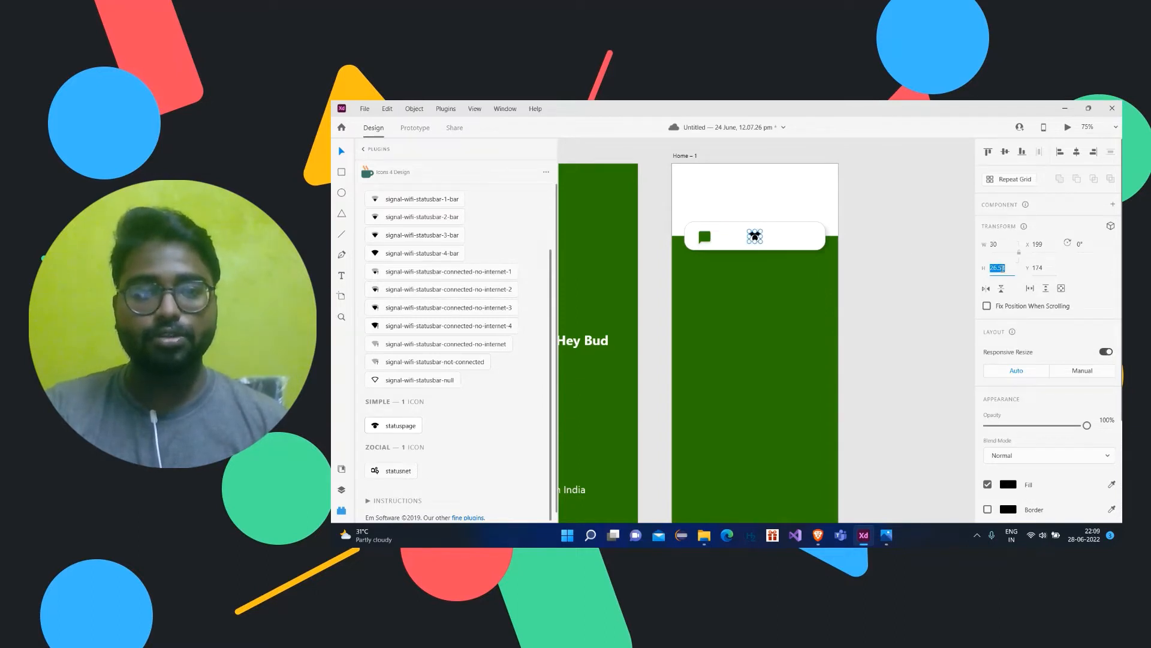
pyautogui.press('Up')
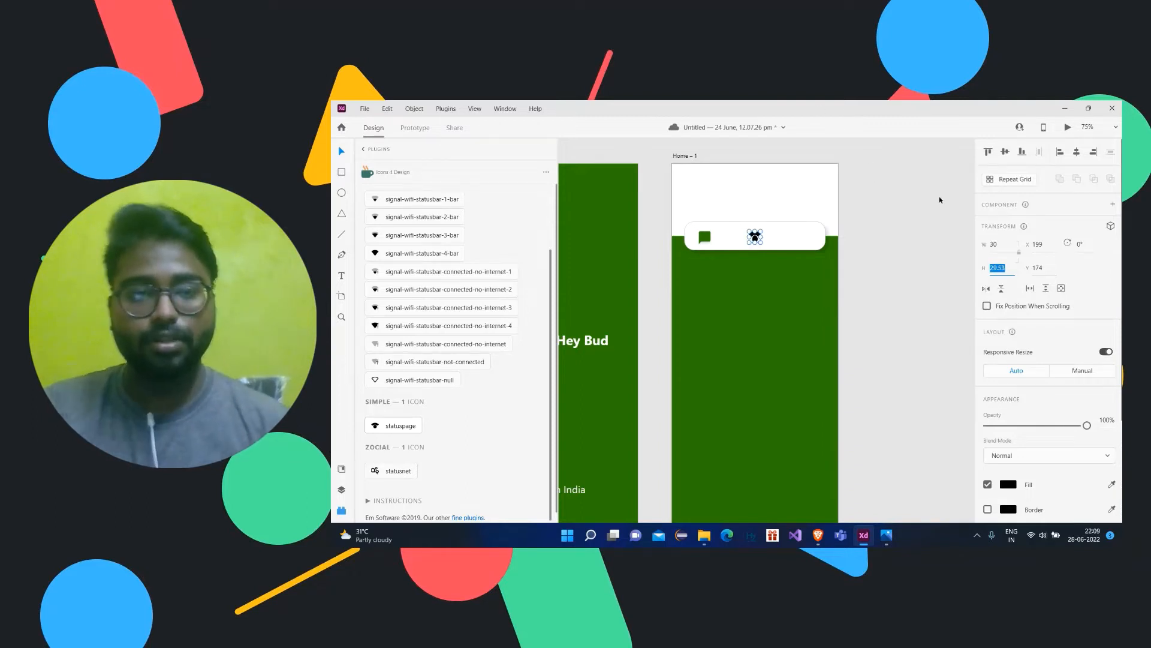
pyautogui.click(755, 238)
pyautogui.moveTo(755, 238); pyautogui.dragTo(755, 237)
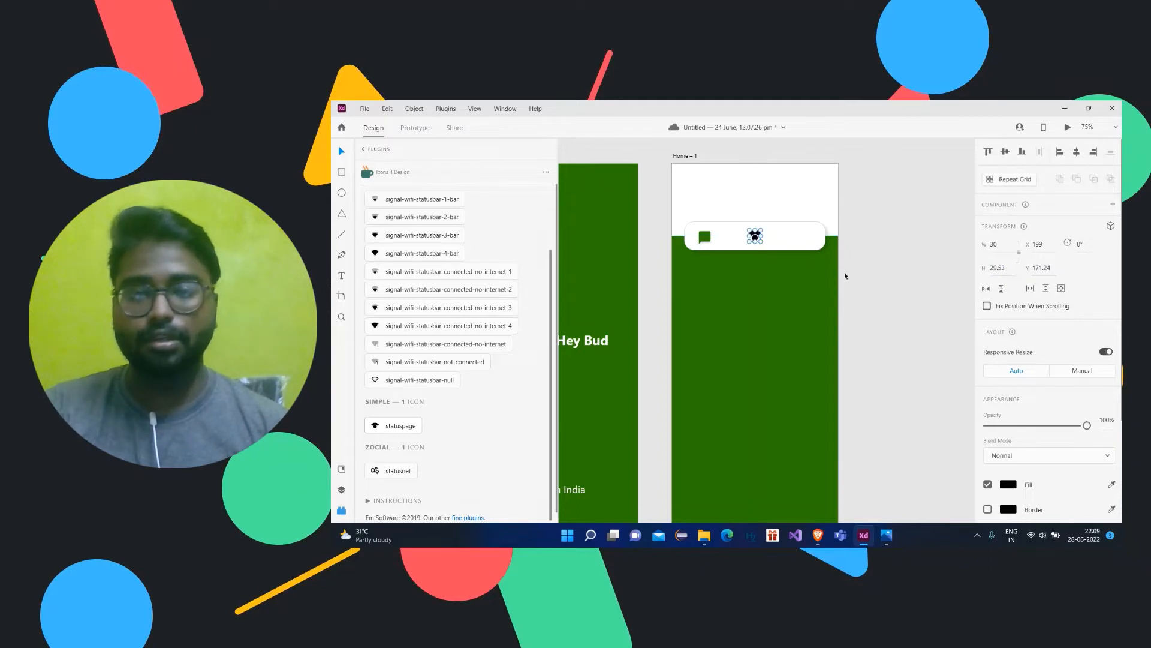
# - Recolour the status icon's fill with the artboard's dark green, using the colour sampler
pyautogui.scroll(-1, 844, 272)
pyautogui.click(1007, 484)
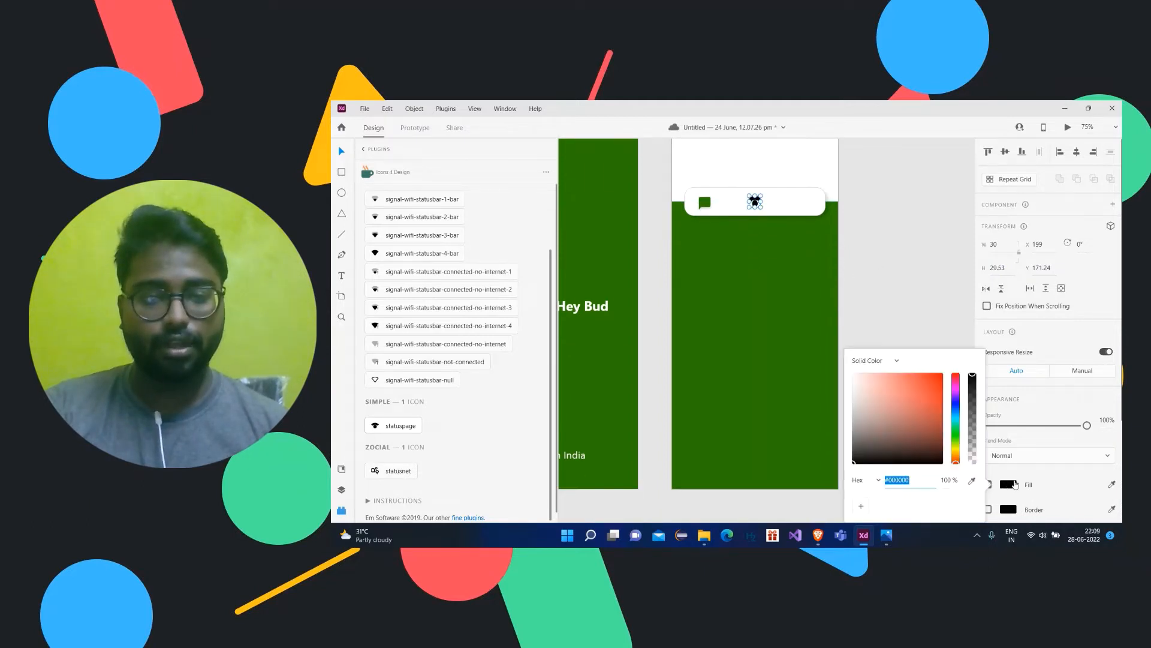
pyautogui.click(972, 480)
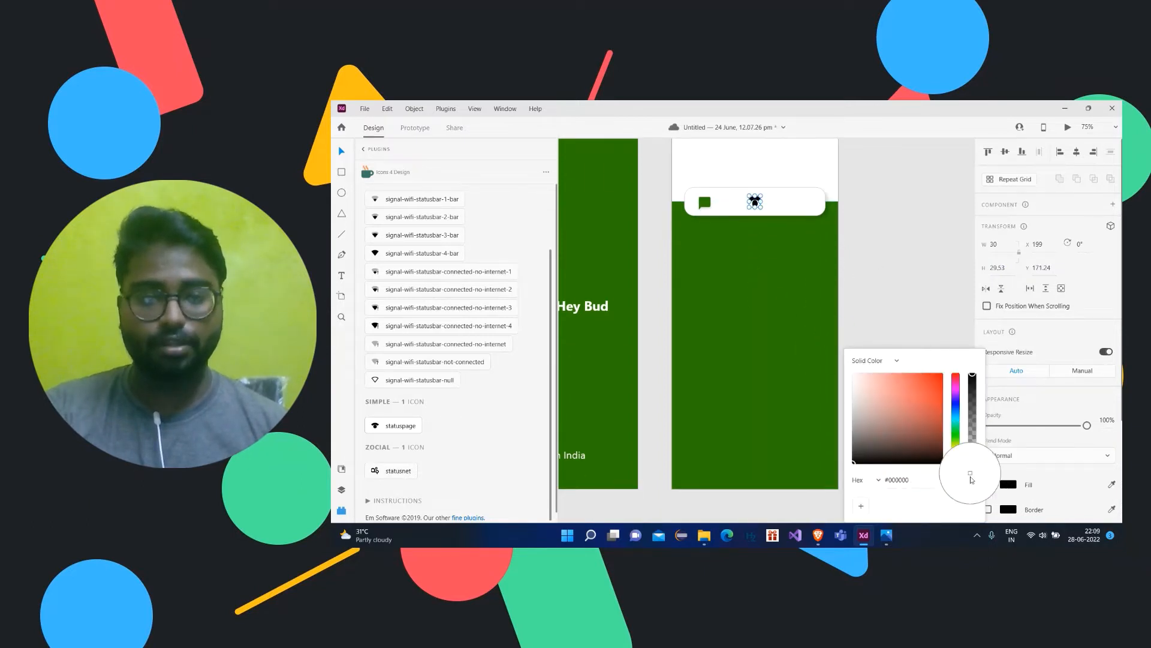
pyautogui.click(754, 264)
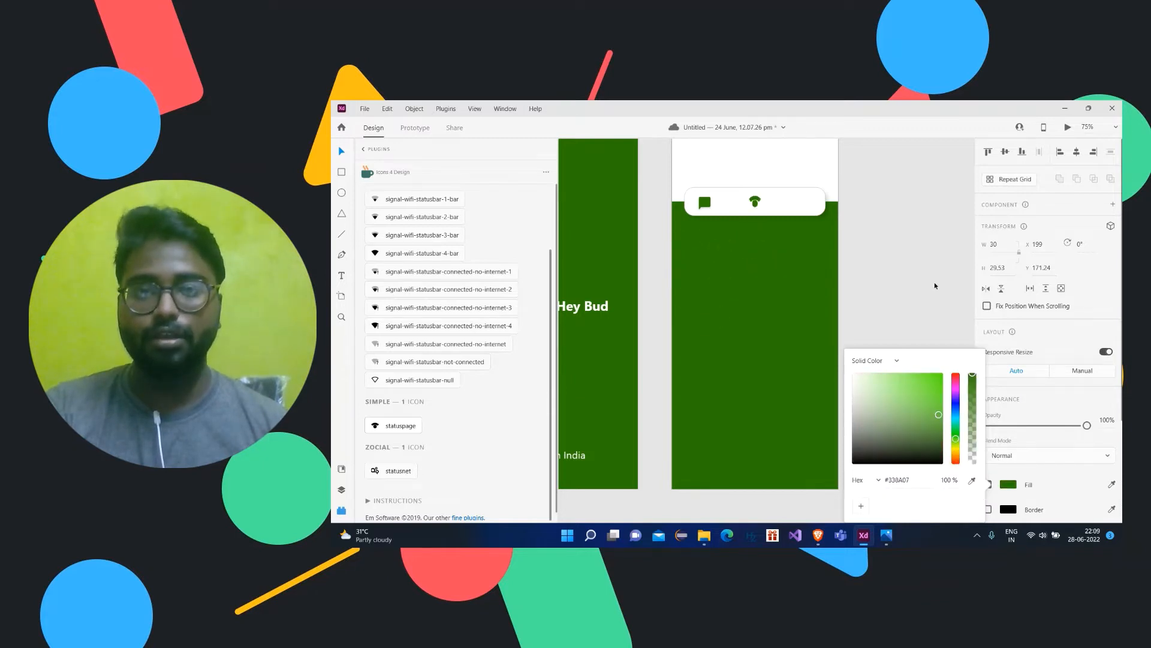
# - Add a drop shadow to the green status icon in the middle of the rounded bar
pyautogui.scroll(1, 934, 286)
pyautogui.click(930, 297)
pyautogui.click(757, 227)
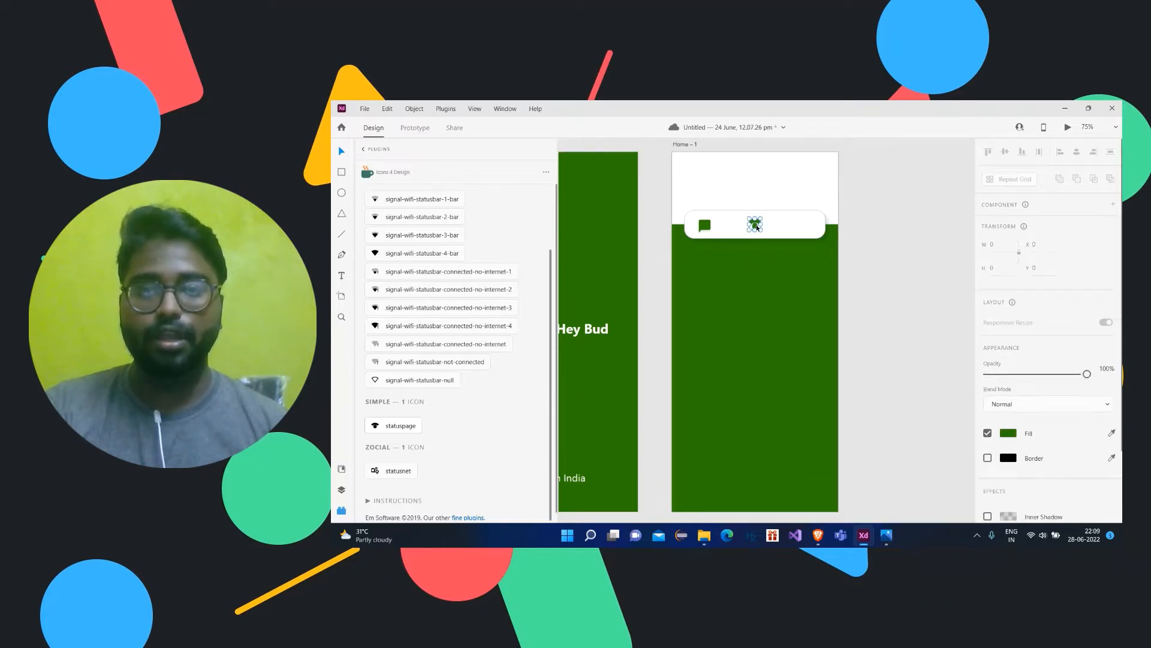
pyautogui.scroll(-2, 1006, 455)
pyautogui.click(987, 454)
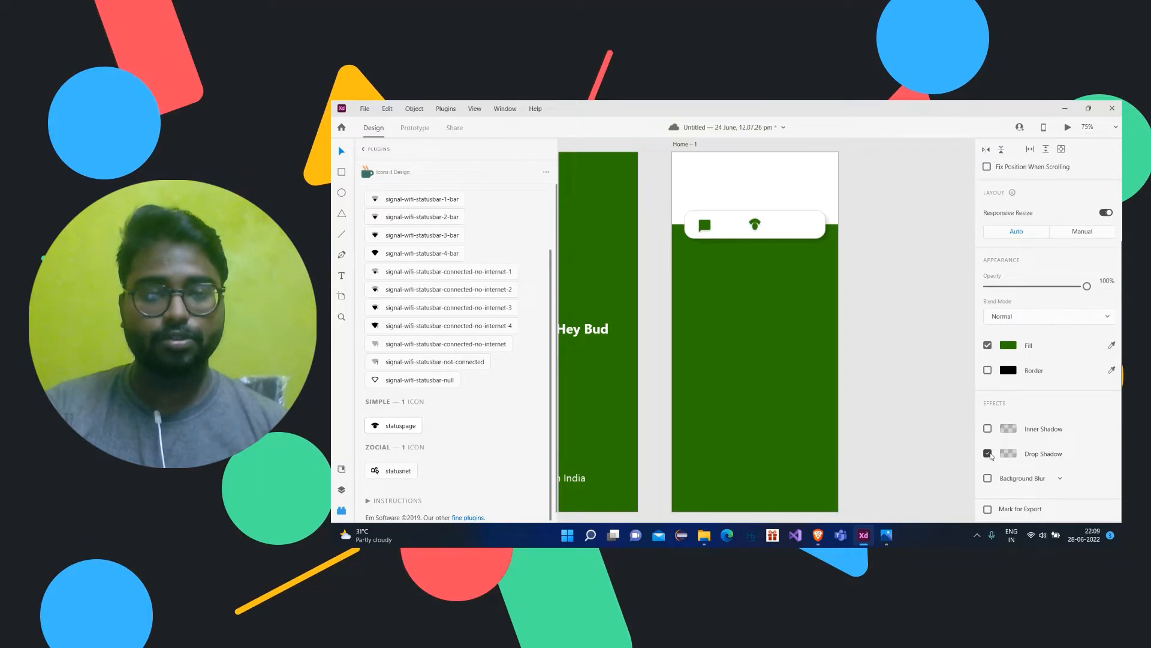
pyautogui.click(901, 372)
pyautogui.scroll(2, 901, 372)
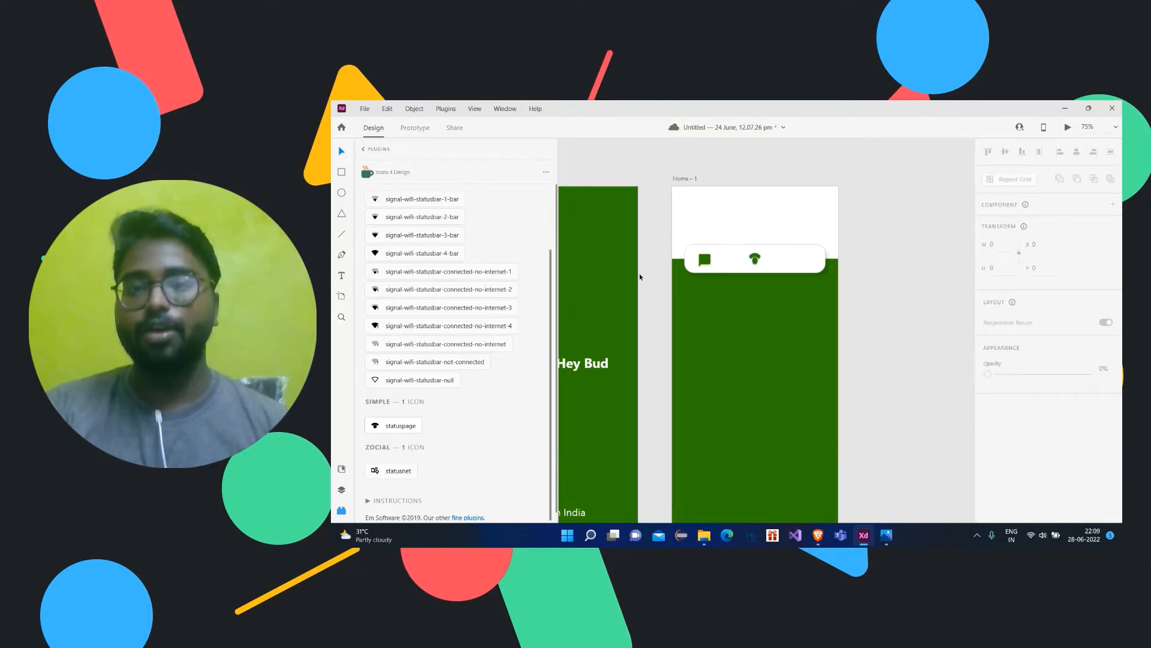
pyautogui.scroll(3, 550, 239)
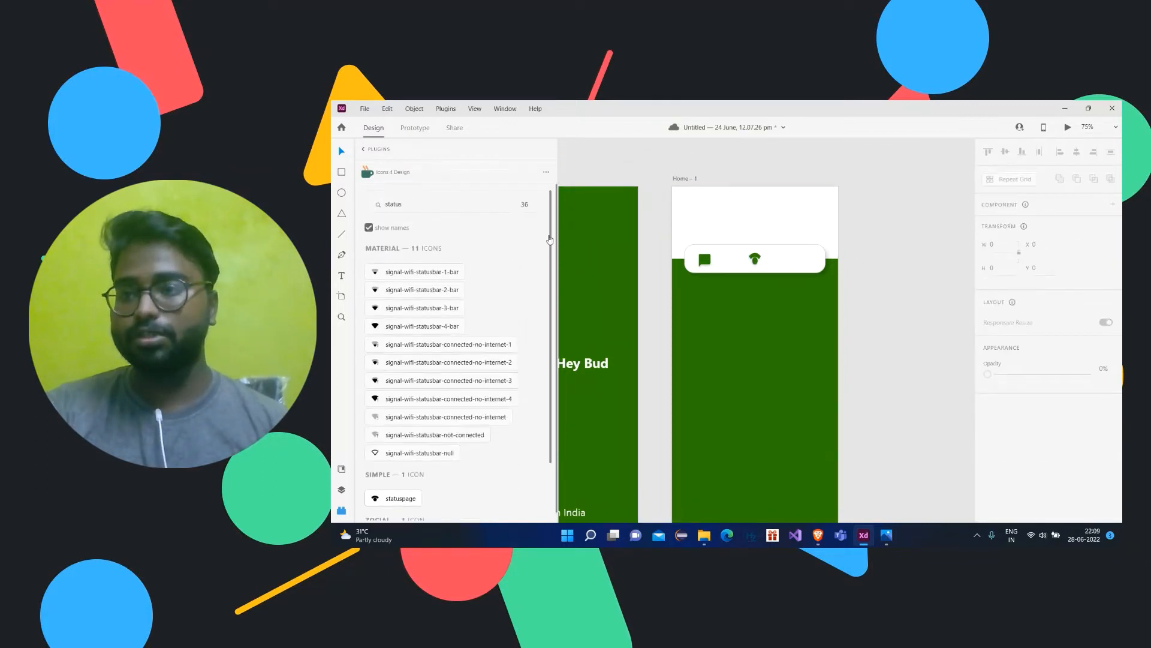
# - Search the icon library for "call" and insert the Ionic ios-call icon beside the Home – 1 artboard
pyautogui.doubleClick(447, 210)
pyautogui.press('BackSpace')
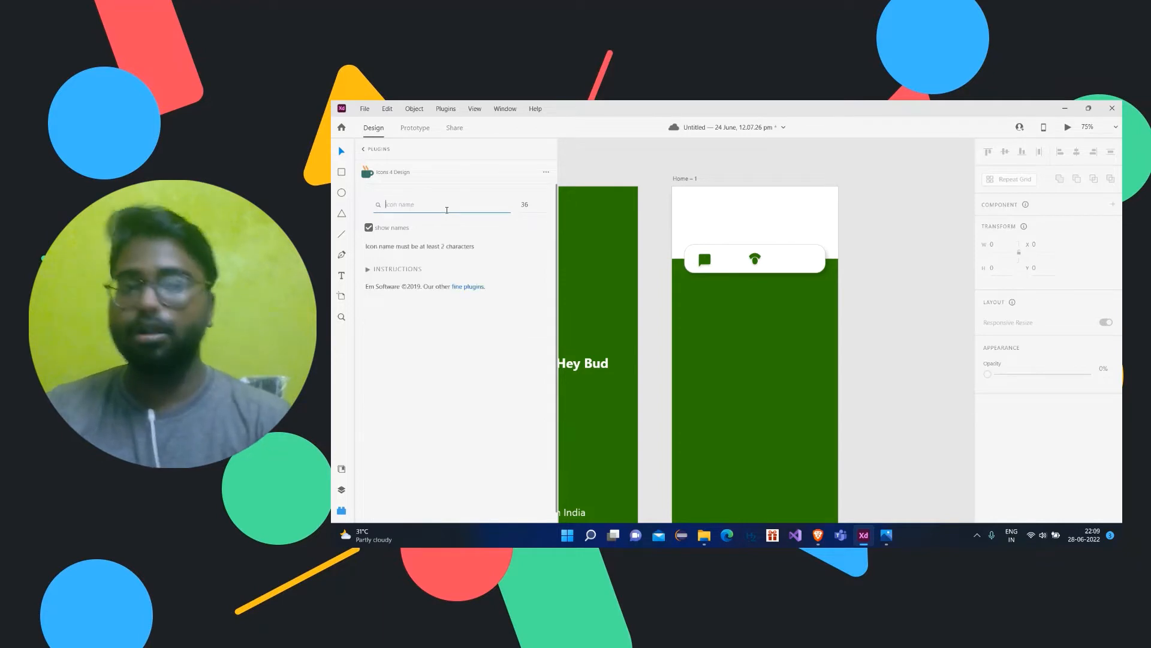
pyautogui.write('c')
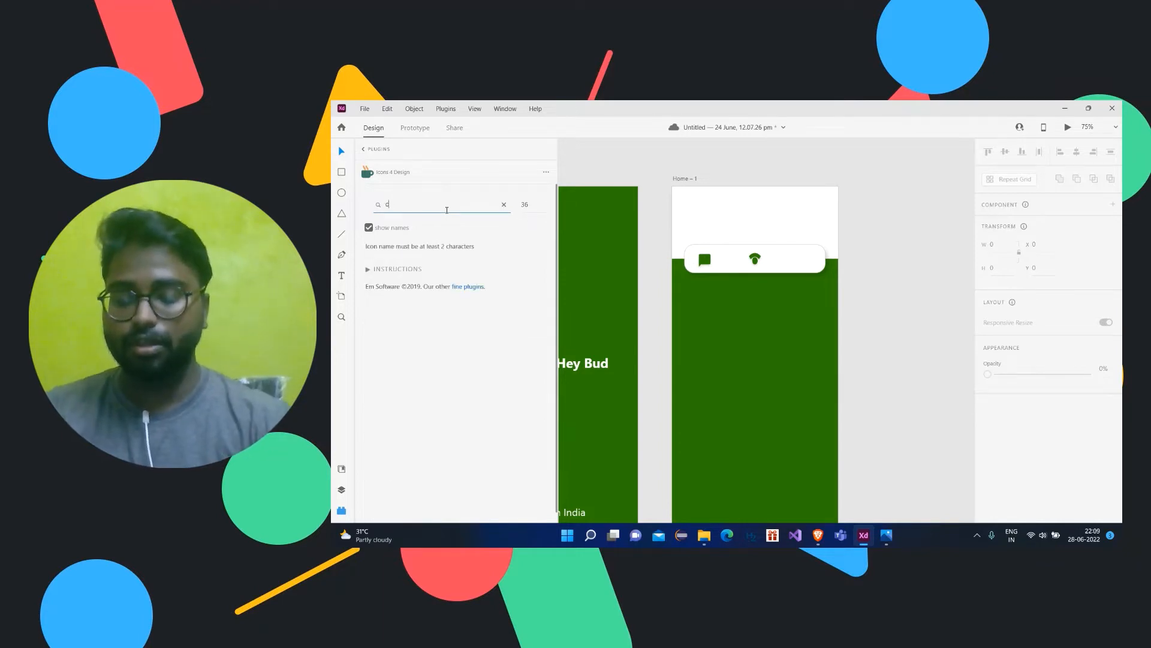
pyautogui.write('all')
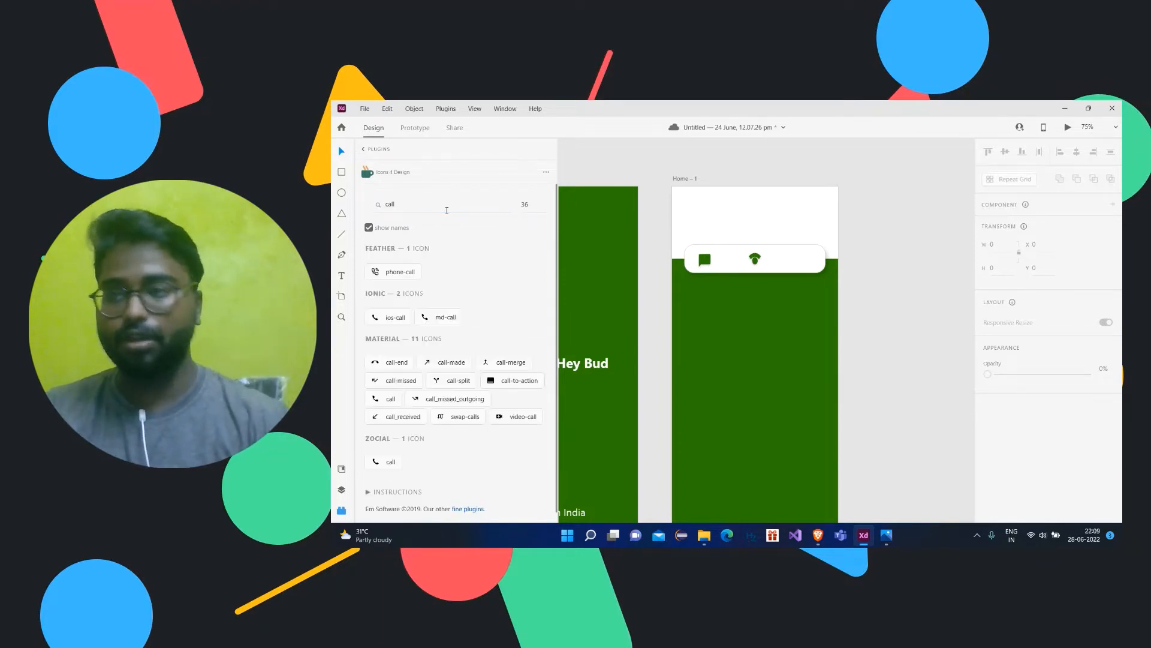
pyautogui.click(775, 251)
pyautogui.scroll(-1, 500, 386)
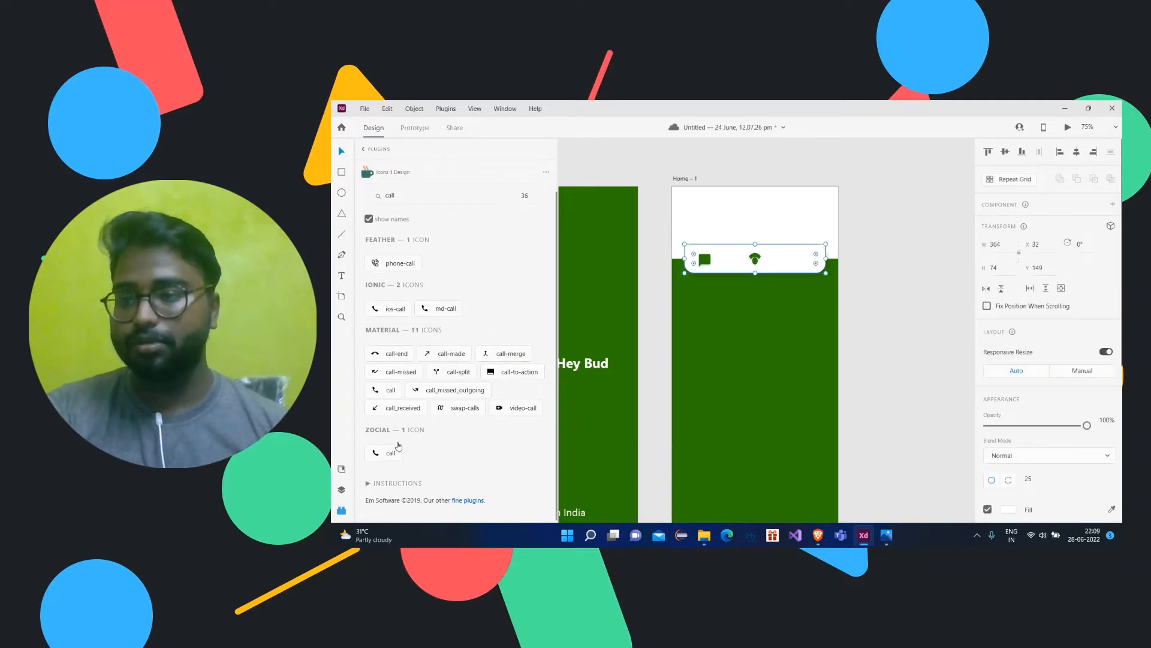
pyautogui.click(399, 309)
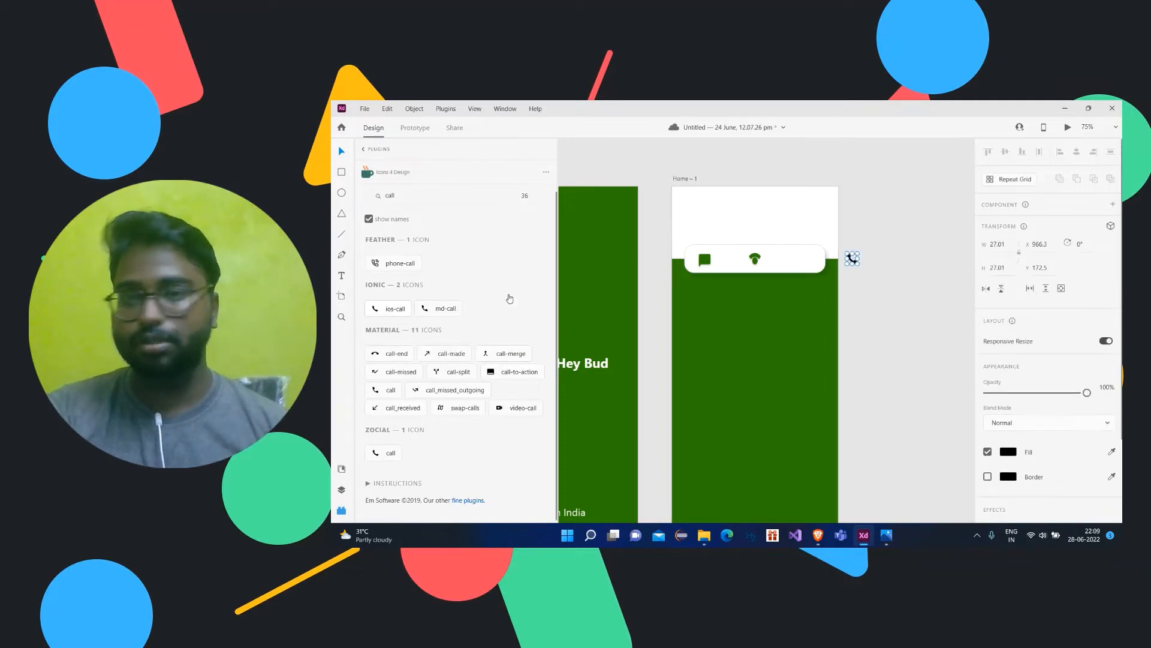
# - Move the black call icon into the rounded bar's right end at about X 320, Y 171.5
pyautogui.click(854, 262)
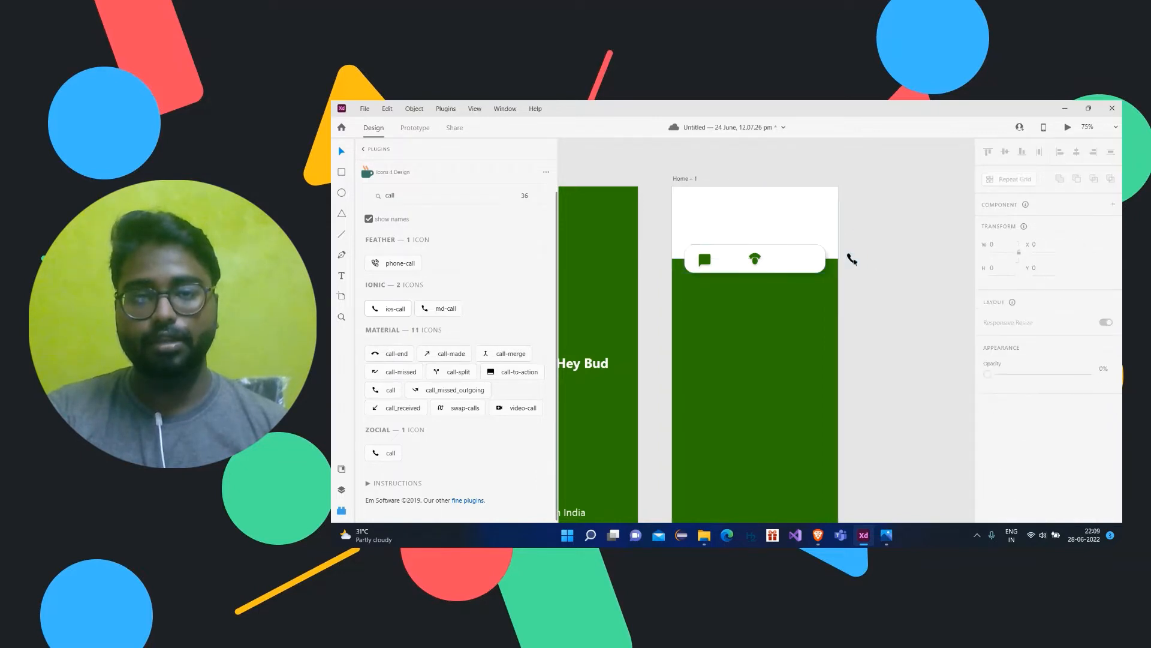
pyautogui.click(853, 260)
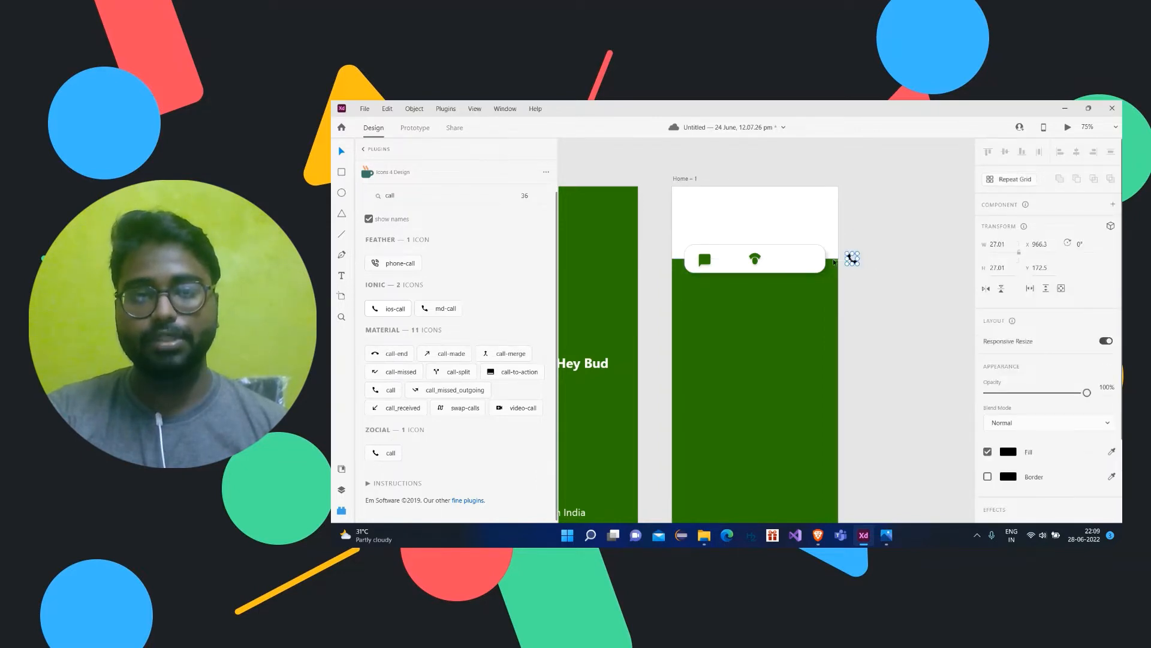
pyautogui.click(886, 260)
pyautogui.hotkey('ctrl', '1')
pyautogui.hotkey('ctrl', '+')
pyautogui.hotkey('ctrl', '+')
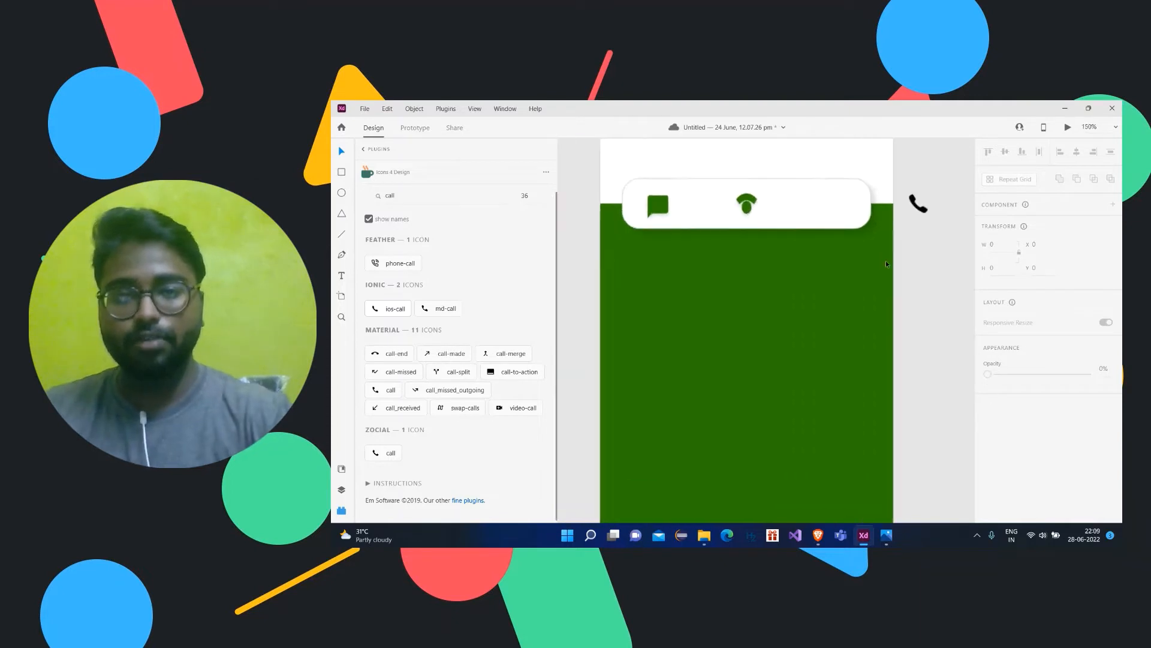
pyautogui.moveTo(888, 261); pyautogui.dragTo(772, 389)
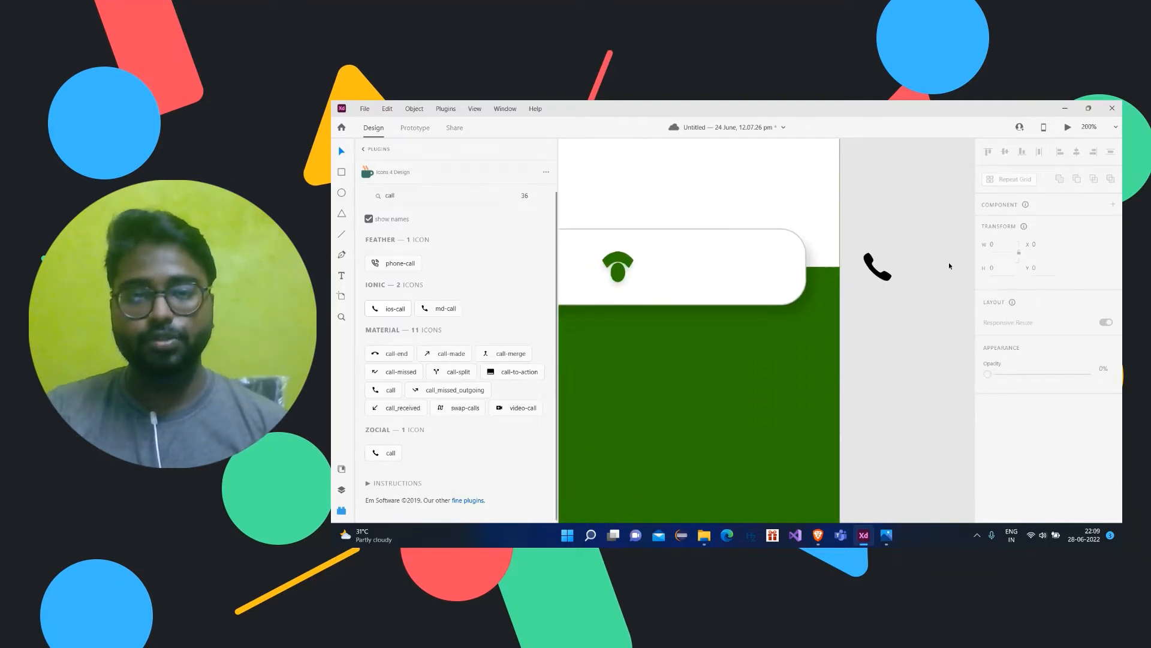
pyautogui.moveTo(890, 280); pyautogui.dragTo(751, 274)
# - Set the call icon's width to 30 and height to 33, and nudge it slightly within the rounded bar
pyautogui.scroll(-2, 1005, 426)
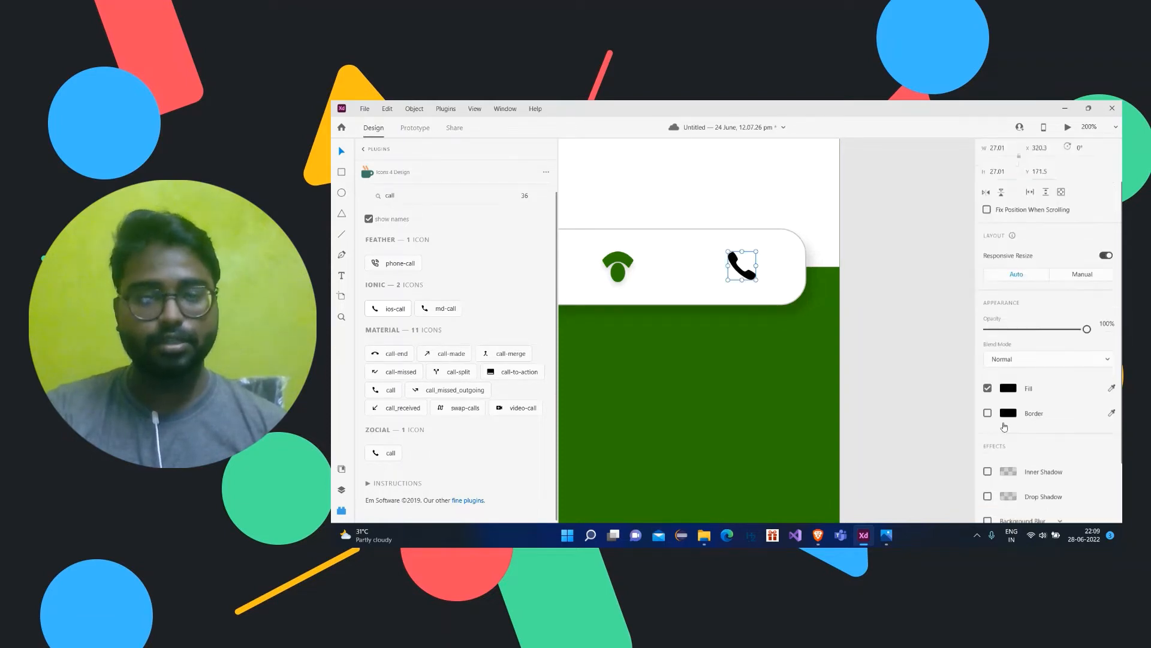
pyautogui.scroll(2, 1004, 427)
pyautogui.click(997, 243)
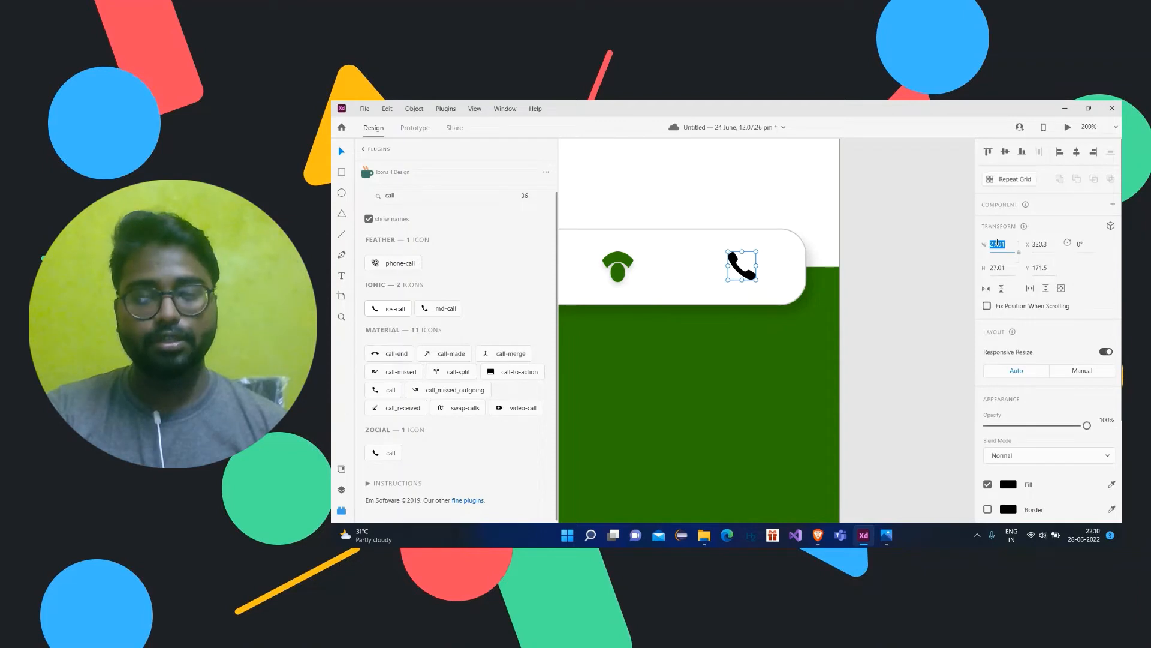
pyautogui.write('30')
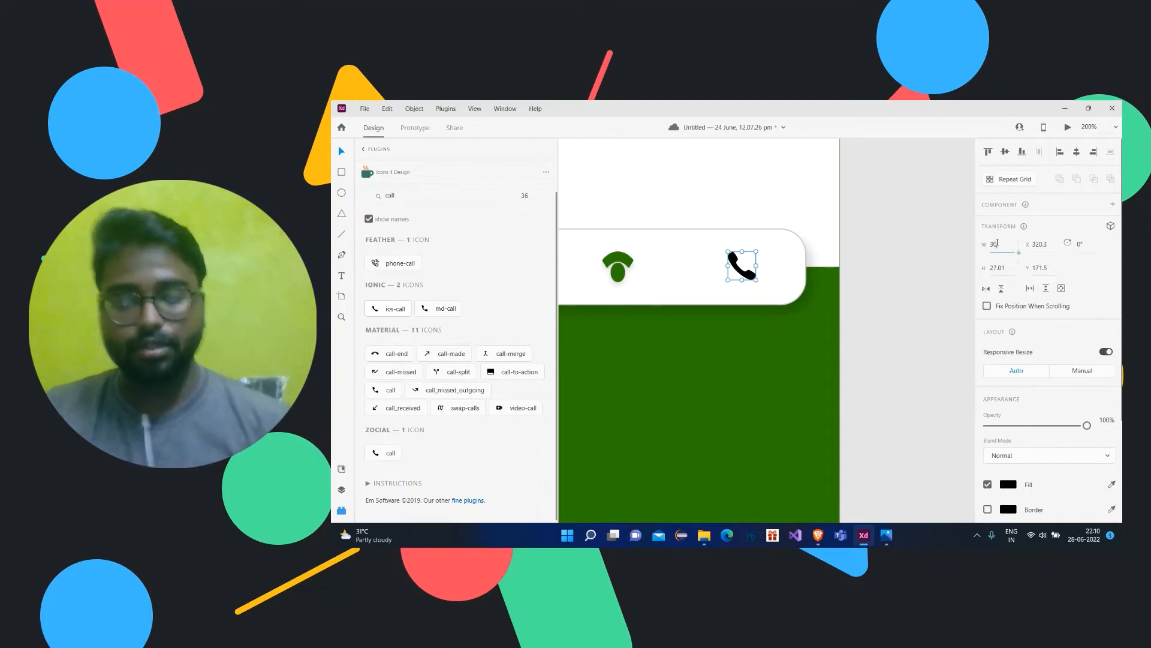
pyautogui.click(999, 269)
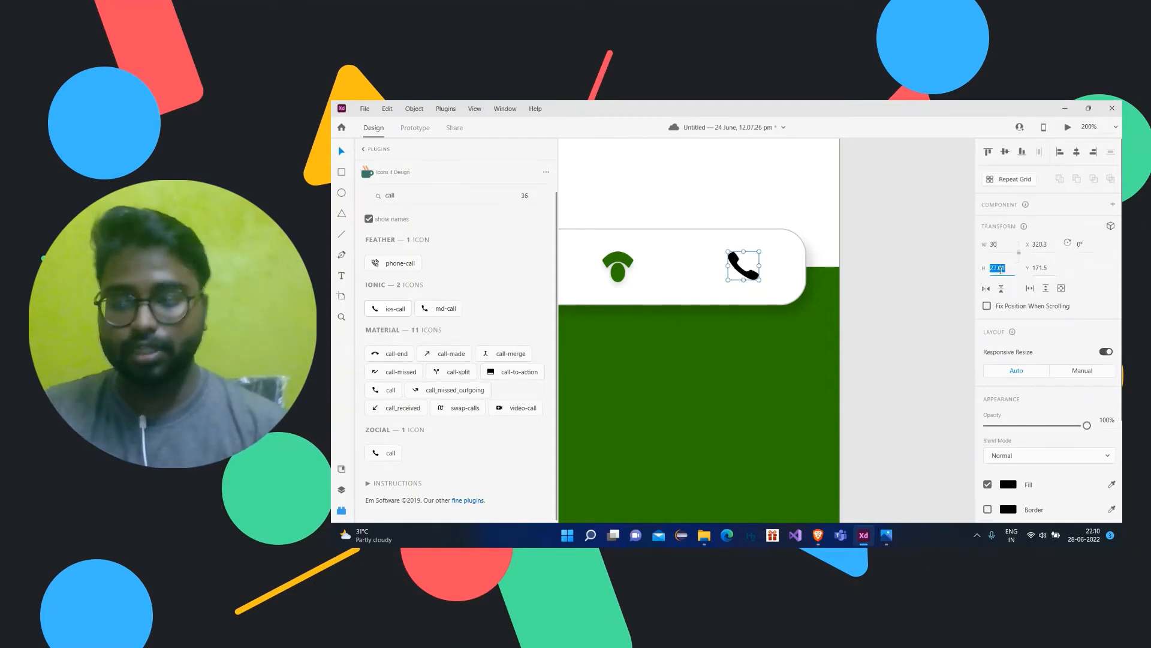
pyautogui.write('33')
pyautogui.press('Return')
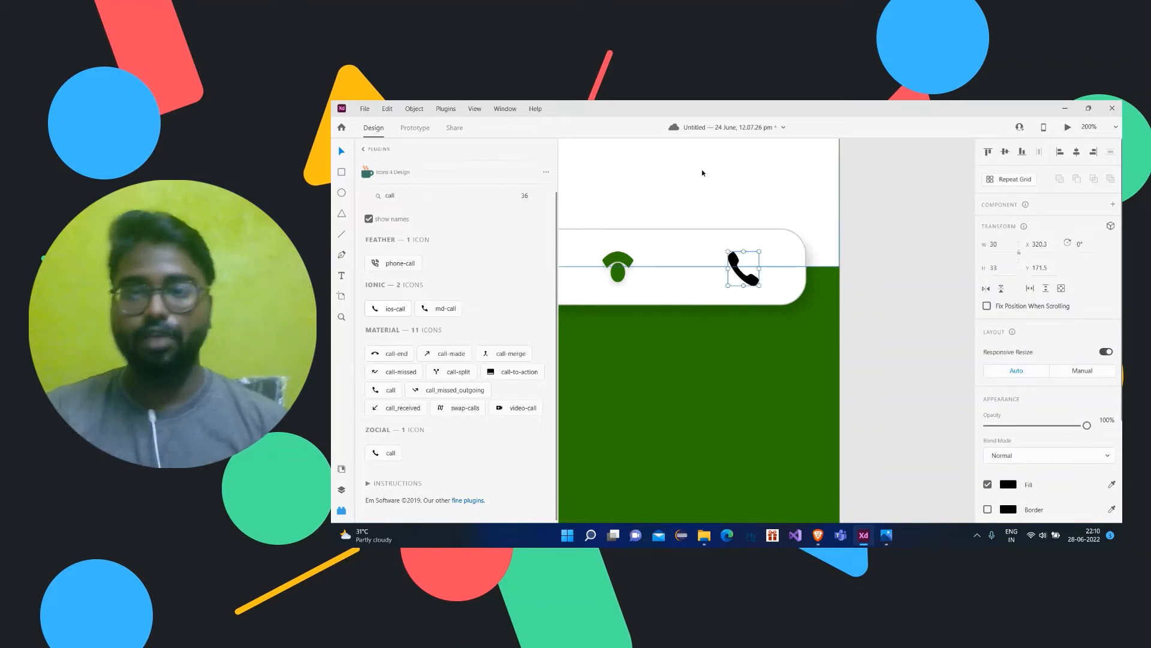
pyautogui.moveTo(748, 279); pyautogui.dragTo(752, 278)
# - Recolour the call icon's fill with the artboard's dark green and add a drop shadow to it
pyautogui.scroll(-3, 1061, 411)
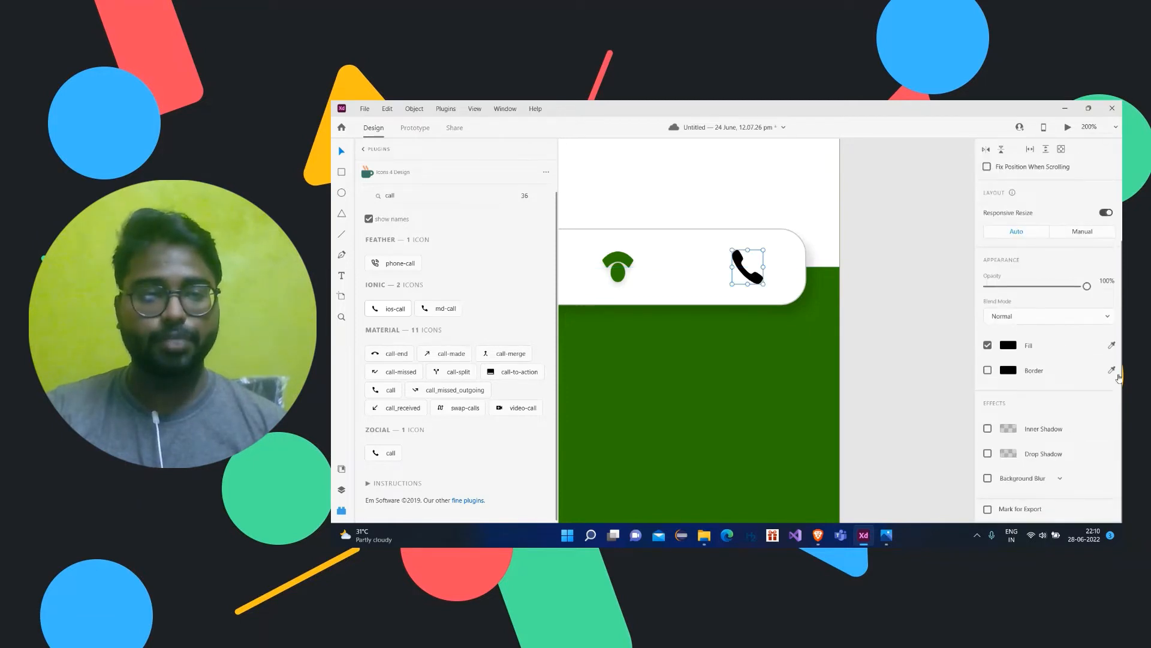
pyautogui.click(809, 345)
pyautogui.hotkey('ctrl', '1')
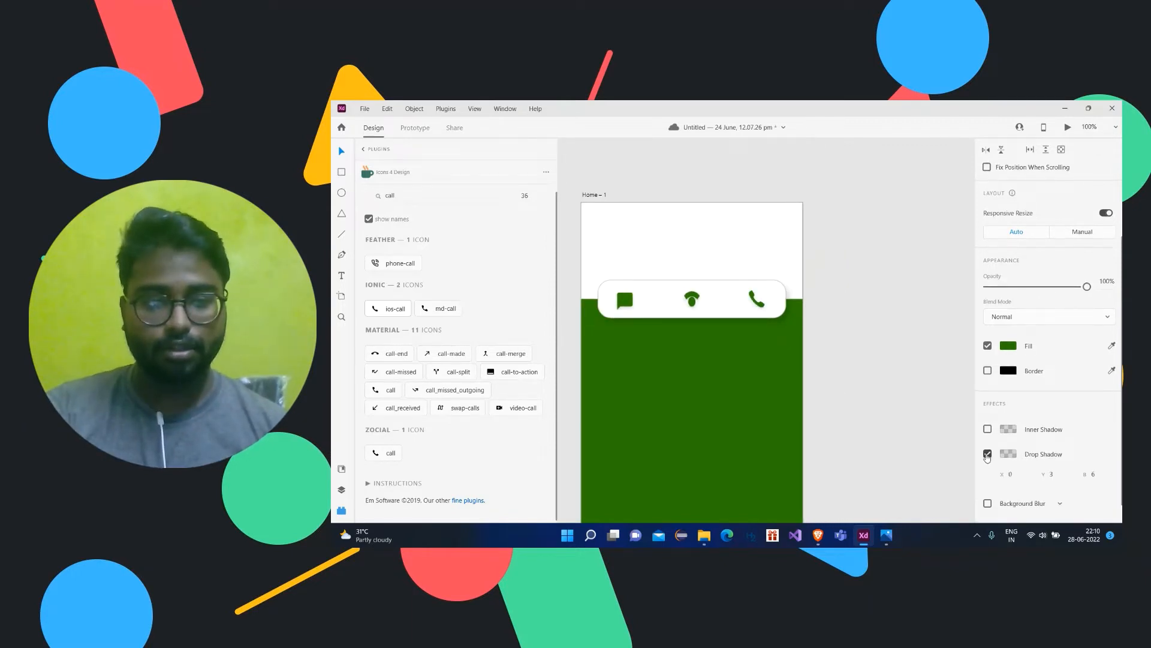
pyautogui.click(885, 346)
pyautogui.scroll(-2, 888, 340)
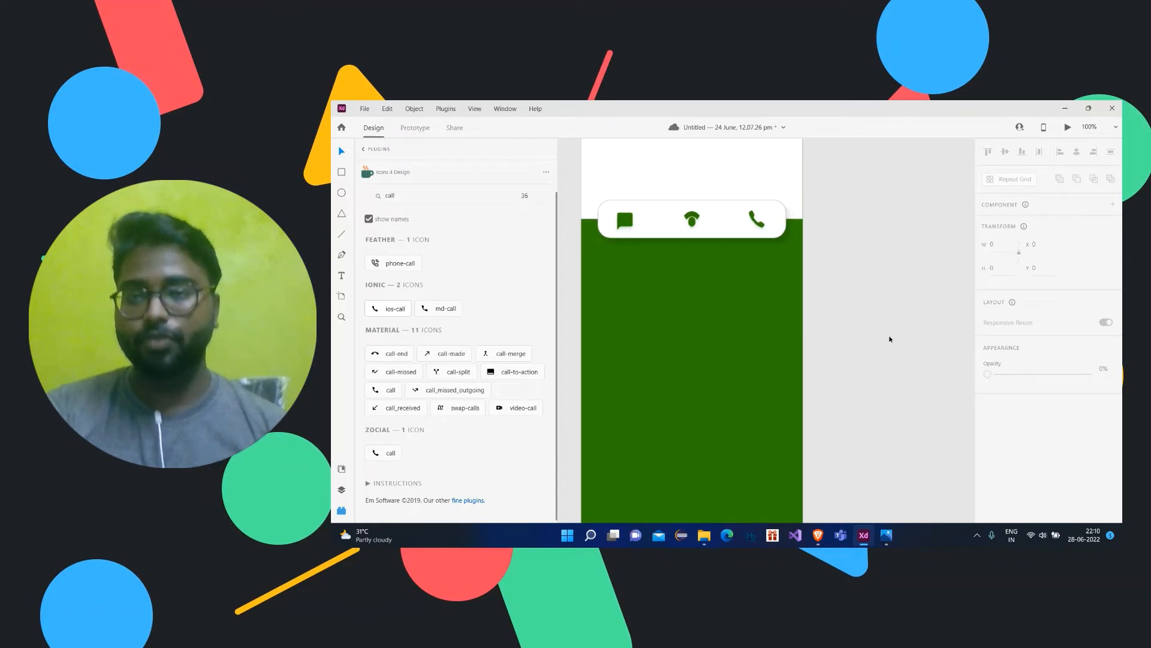
pyautogui.scroll(-1, 889, 337)
pyautogui.scroll(1, 840, 300)
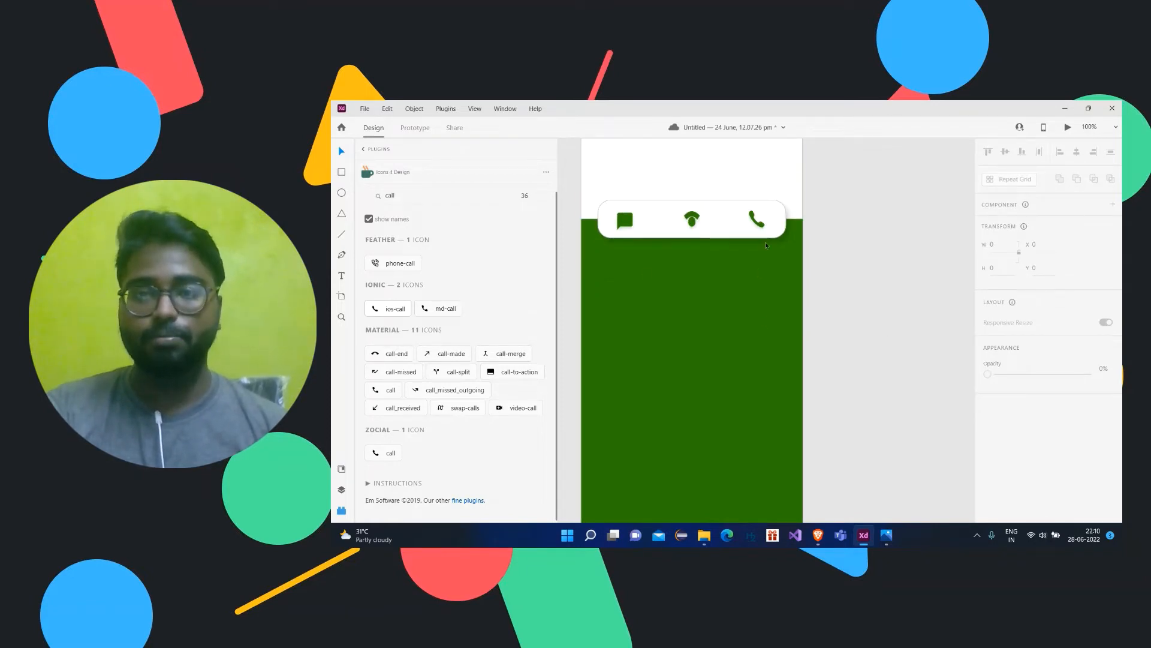
pyautogui.scroll(1, 867, 262)
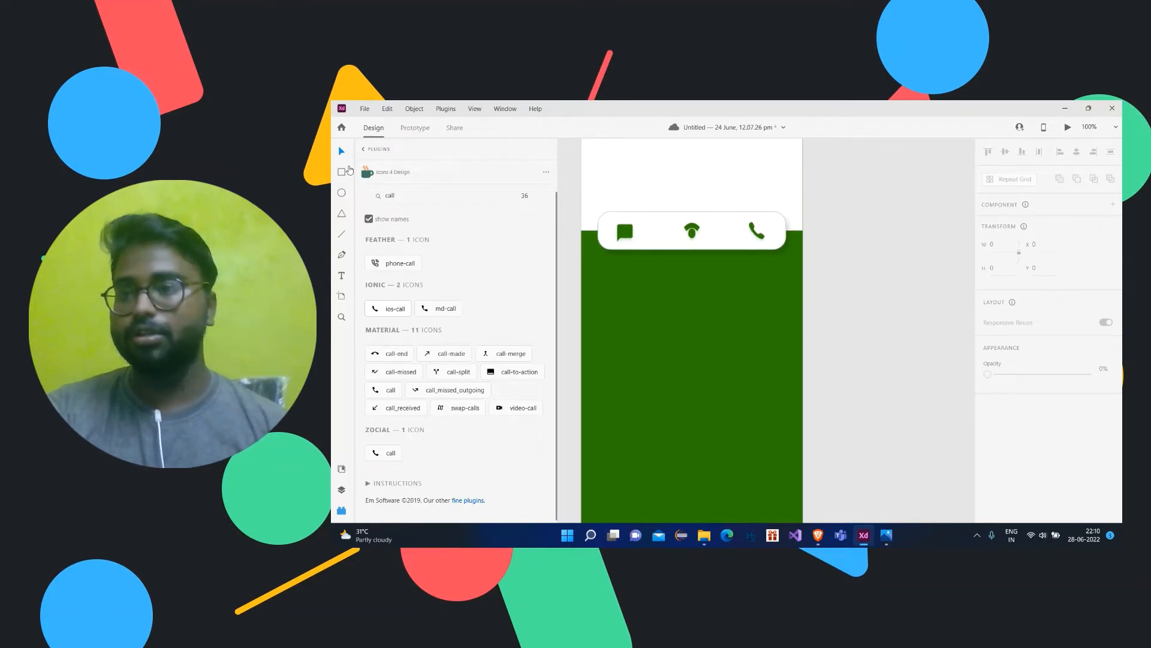
pyautogui.click(342, 172)
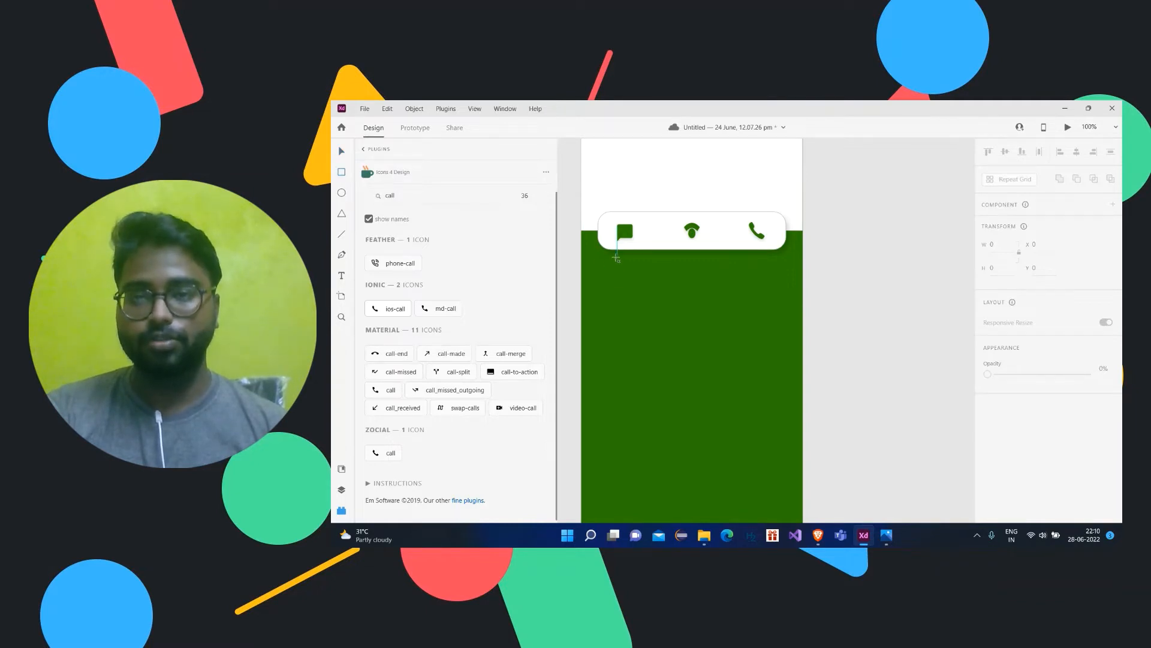
pyautogui.moveTo(584, 268)
pyautogui.mouseDown()
pyautogui.moveTo(716, 295)
pyautogui.moveTo(770, 383)
pyautogui.moveTo(786, 470)
pyautogui.mouseUp()
pyautogui.scroll(-3, 873, 399)
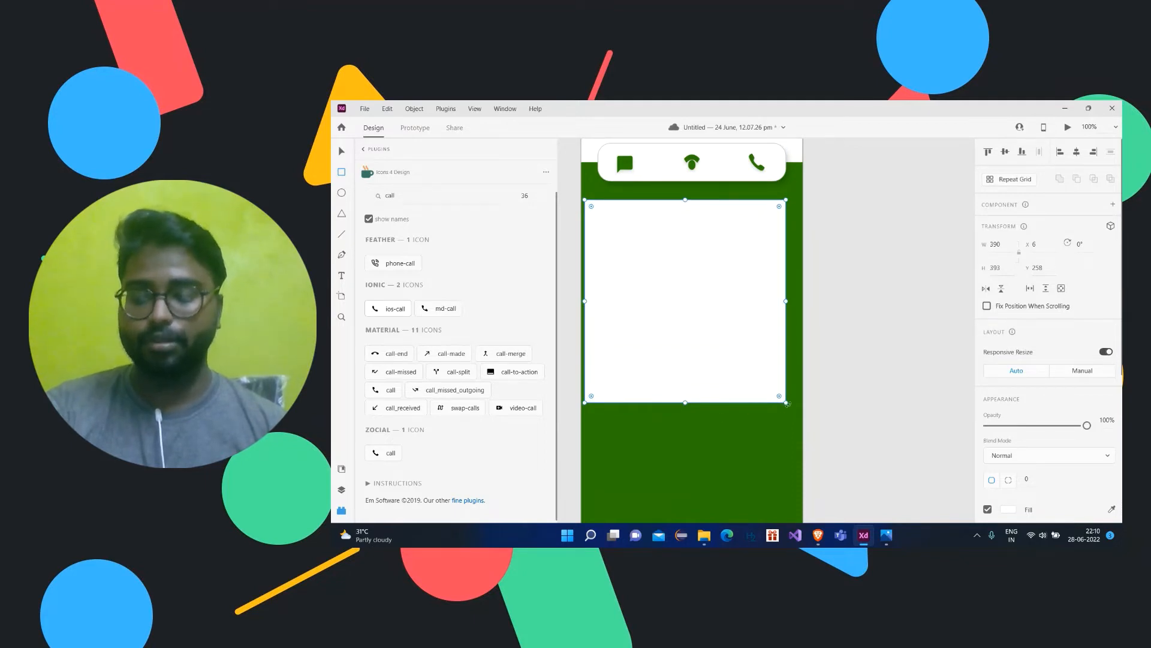
pyautogui.press('Delete')
# - Draw a white rectangle below the icon bar spanning the artboard's full width, 428 by 673 at X 0, Y 253
pyautogui.hotkey('ctrl', '-')
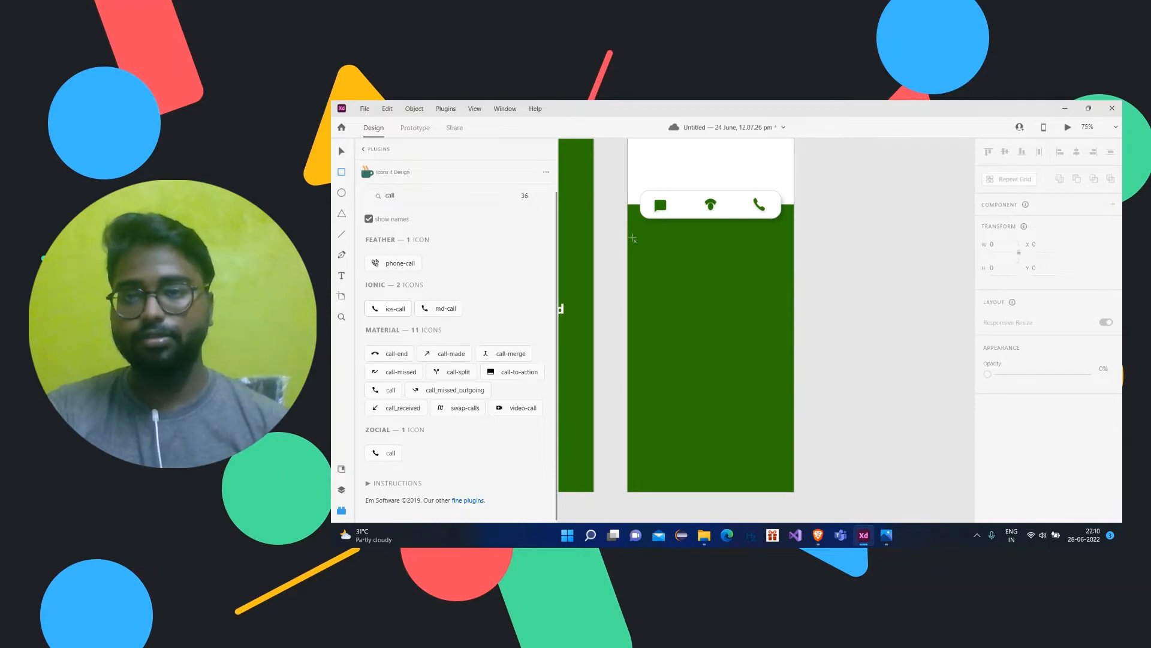
pyautogui.moveTo(632, 238)
pyautogui.mouseDown()
pyautogui.moveTo(784, 348)
pyautogui.moveTo(793, 491)
pyautogui.mouseUp()
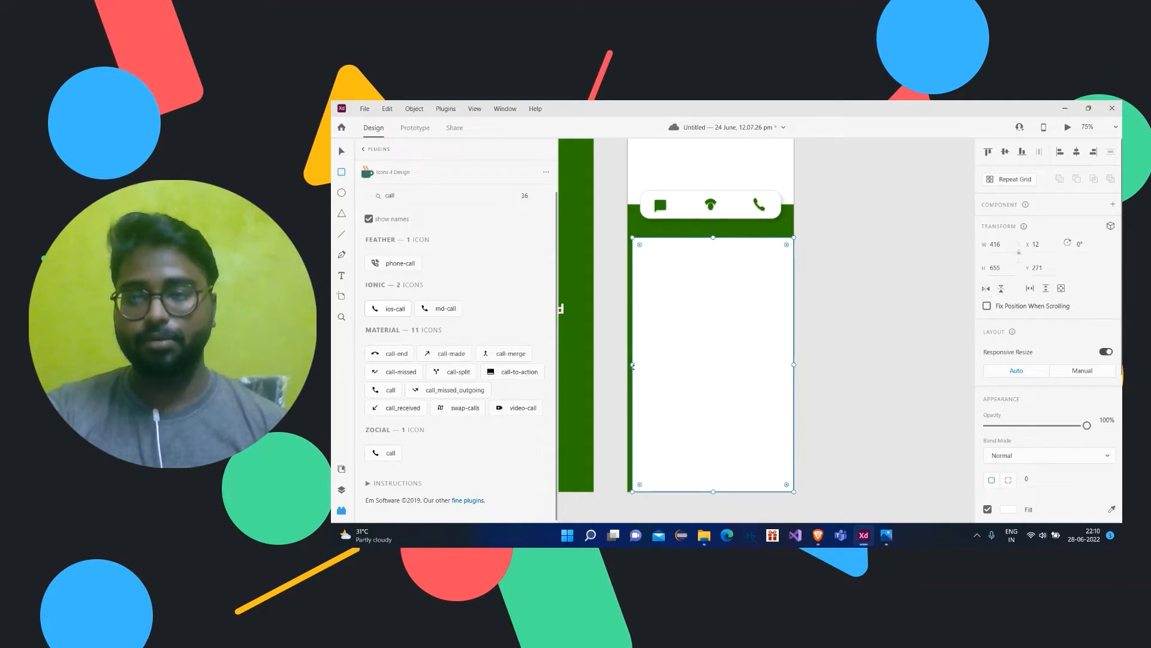
pyautogui.moveTo(632, 364); pyautogui.dragTo(628, 363)
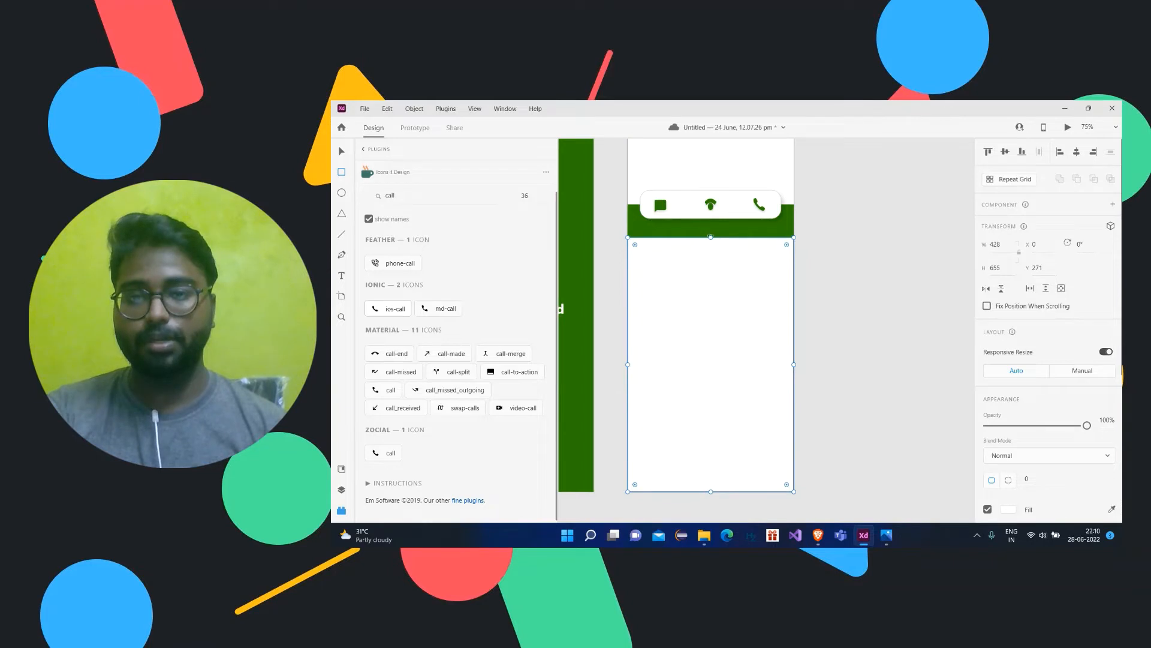
pyautogui.moveTo(711, 236); pyautogui.dragTo(714, 230)
pyautogui.click(341, 153)
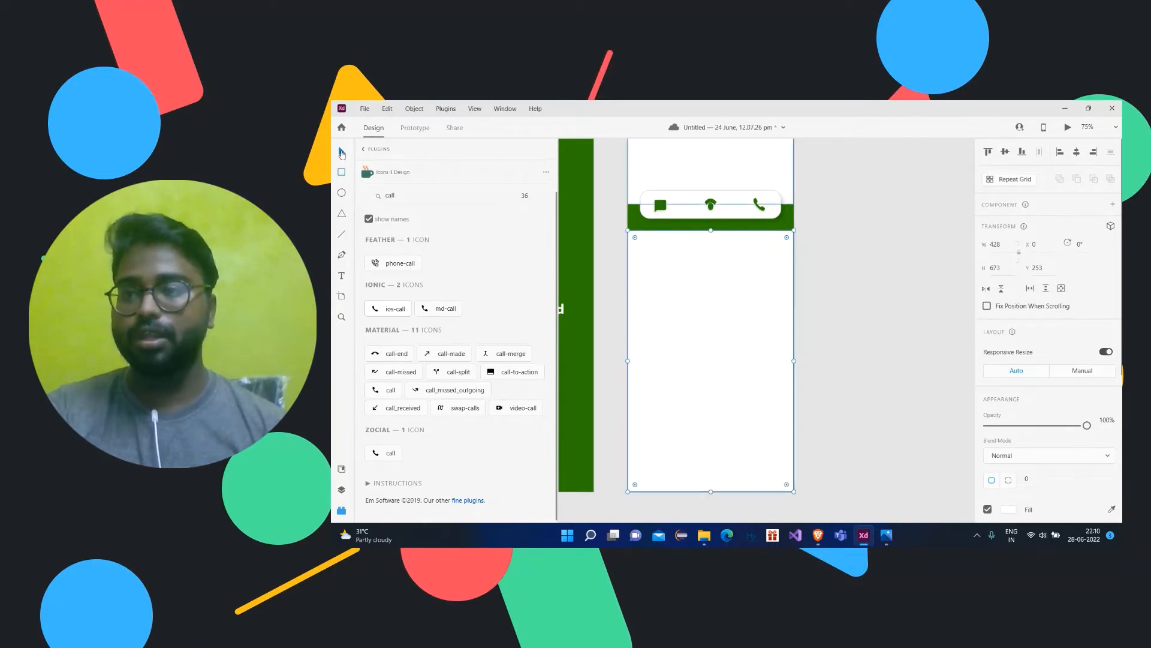
# - Remove the border from the large white rectangle below the icon bar
pyautogui.scroll(-5, 981, 311)
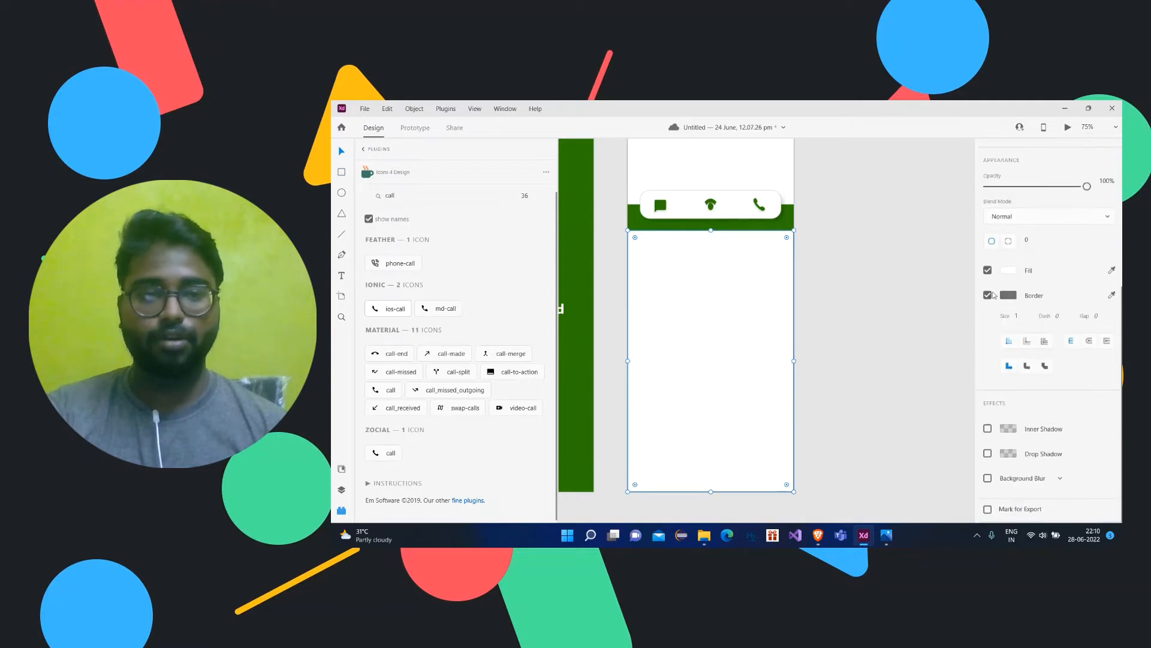
pyautogui.click(994, 295)
pyautogui.click(1020, 280)
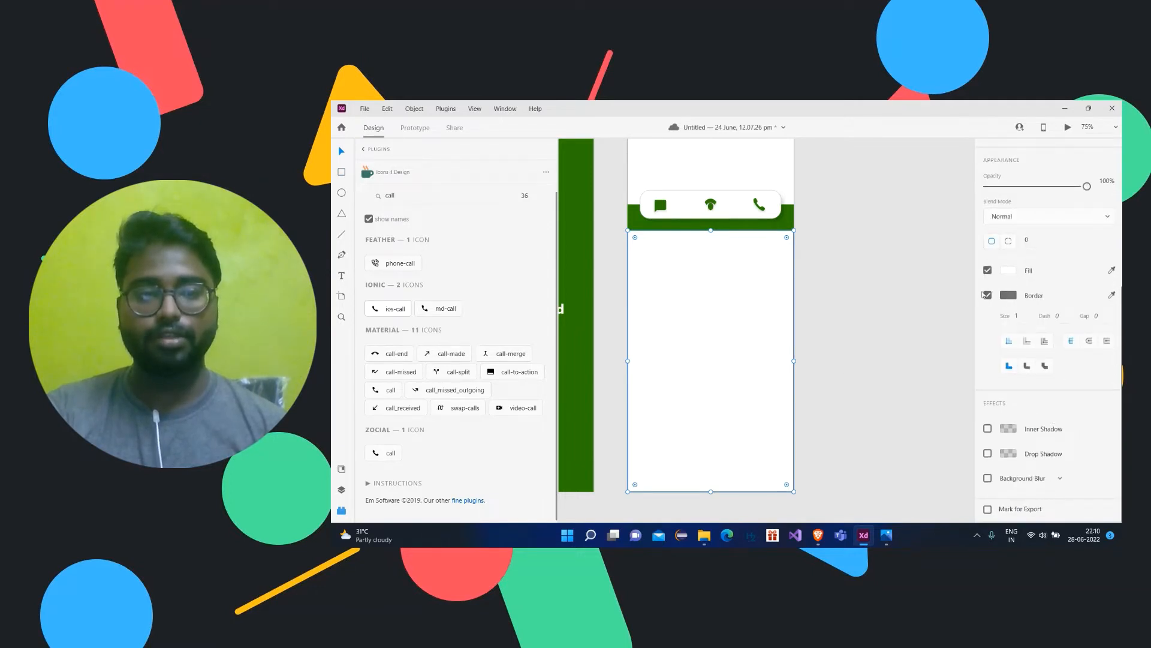
pyautogui.click(966, 281)
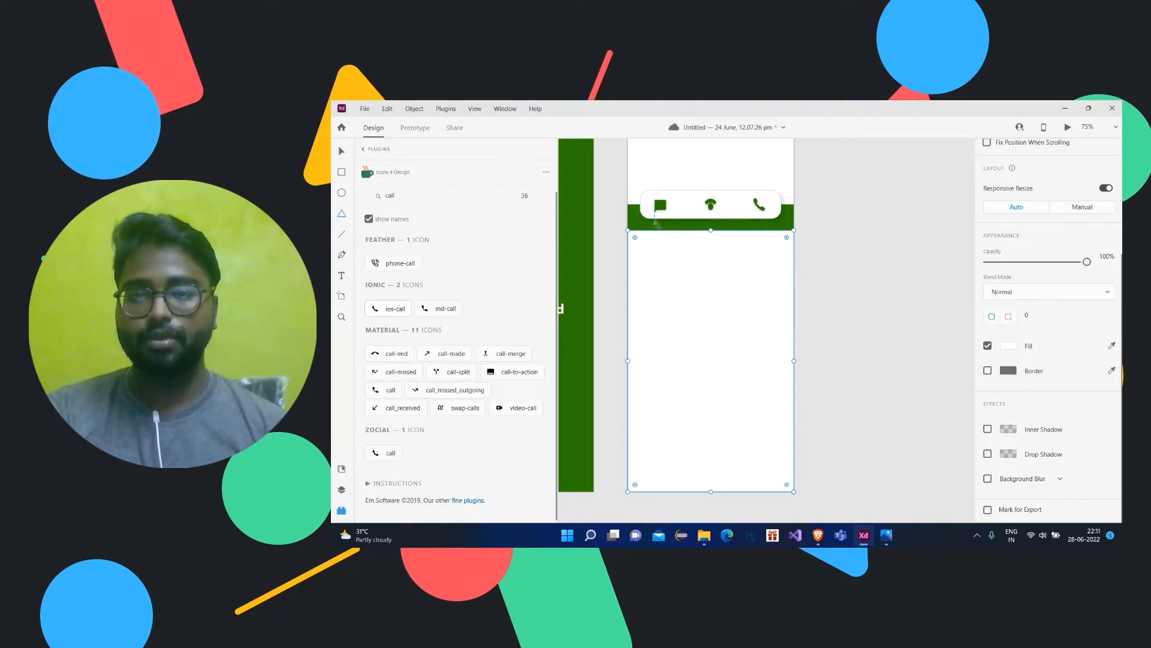
# - Draw a white triangle about 53 by 33 on the white panel's upper edge, placed under the chat icon at about X 58, Y 230
pyautogui.moveTo(656, 226); pyautogui.dragTo(675, 237)
pyautogui.press('v')
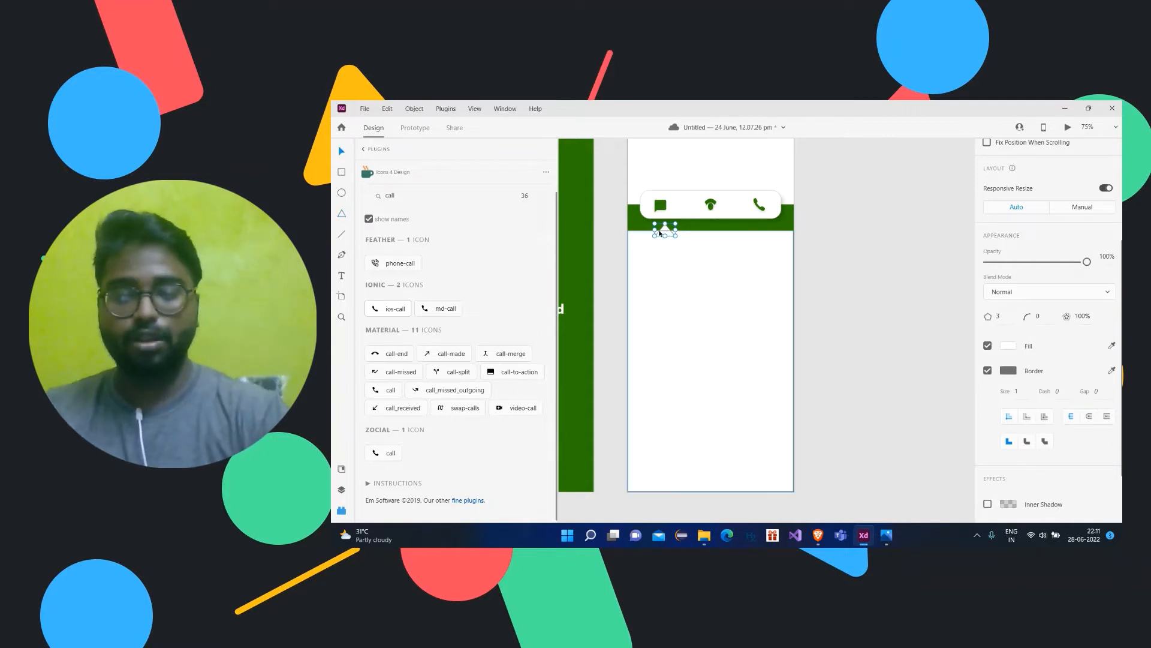
pyautogui.hotkey('ctrl', '+')
pyautogui.hotkey('ctrl', '+')
pyautogui.moveTo(659, 231); pyautogui.dragTo(935, 383)
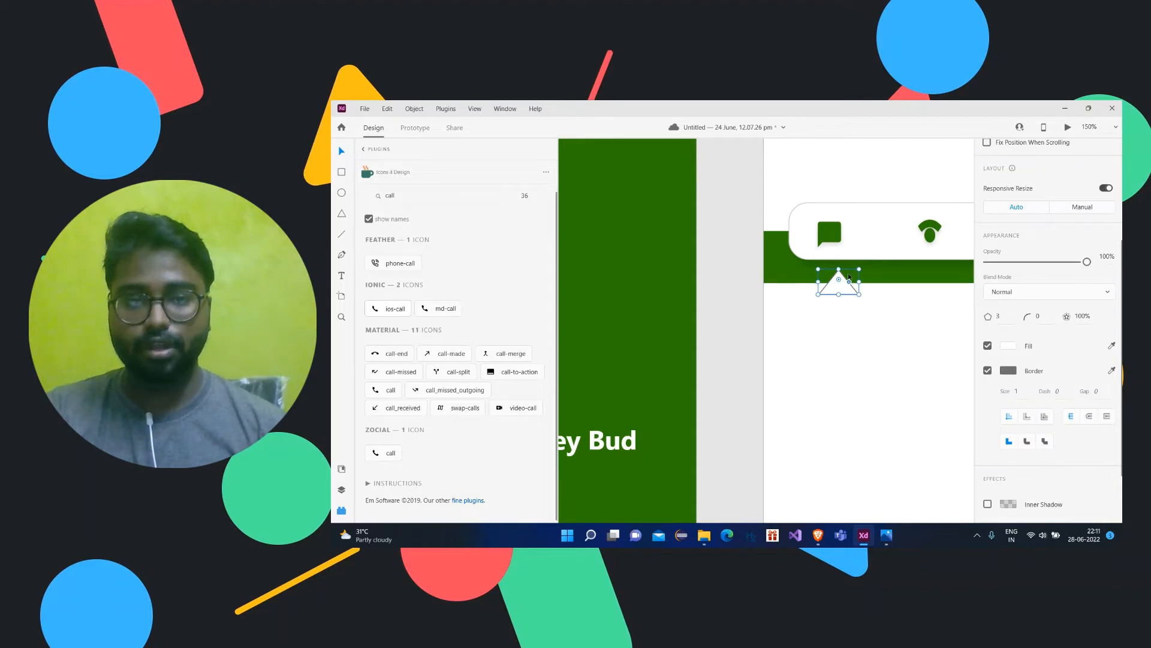
pyautogui.click(845, 275)
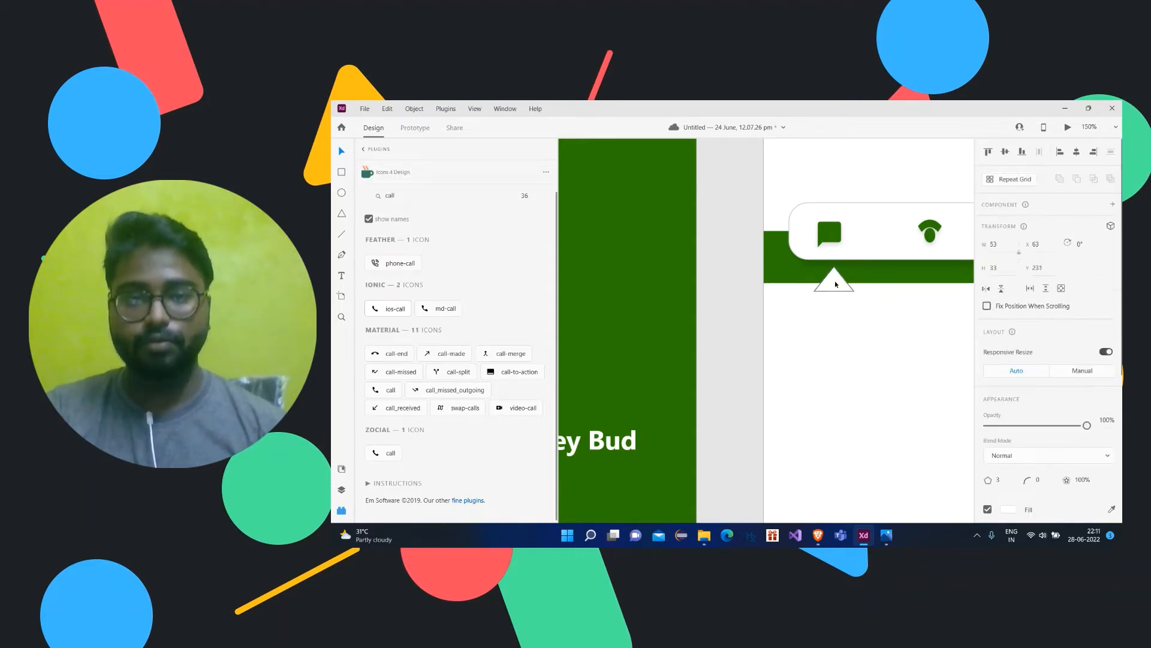
pyautogui.moveTo(836, 284); pyautogui.dragTo(831, 281)
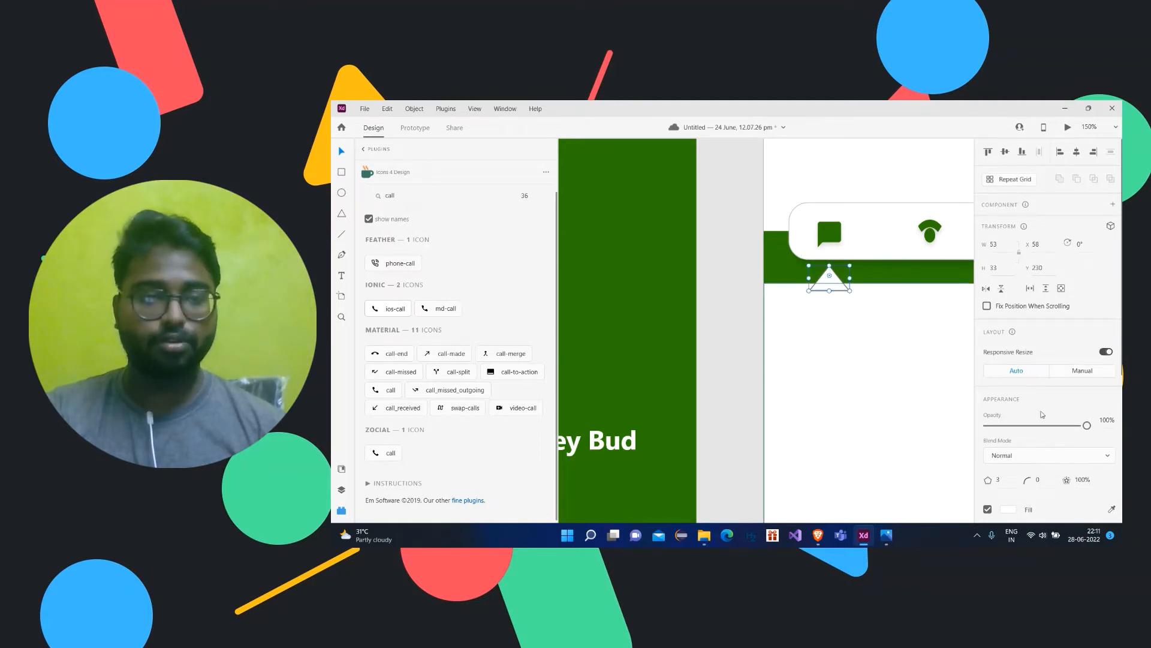
# - Remove the border from the triangle beneath the chat icon
pyautogui.scroll(-3, 1049, 336)
pyautogui.moveTo(899, 391); pyautogui.dragTo(787, 373)
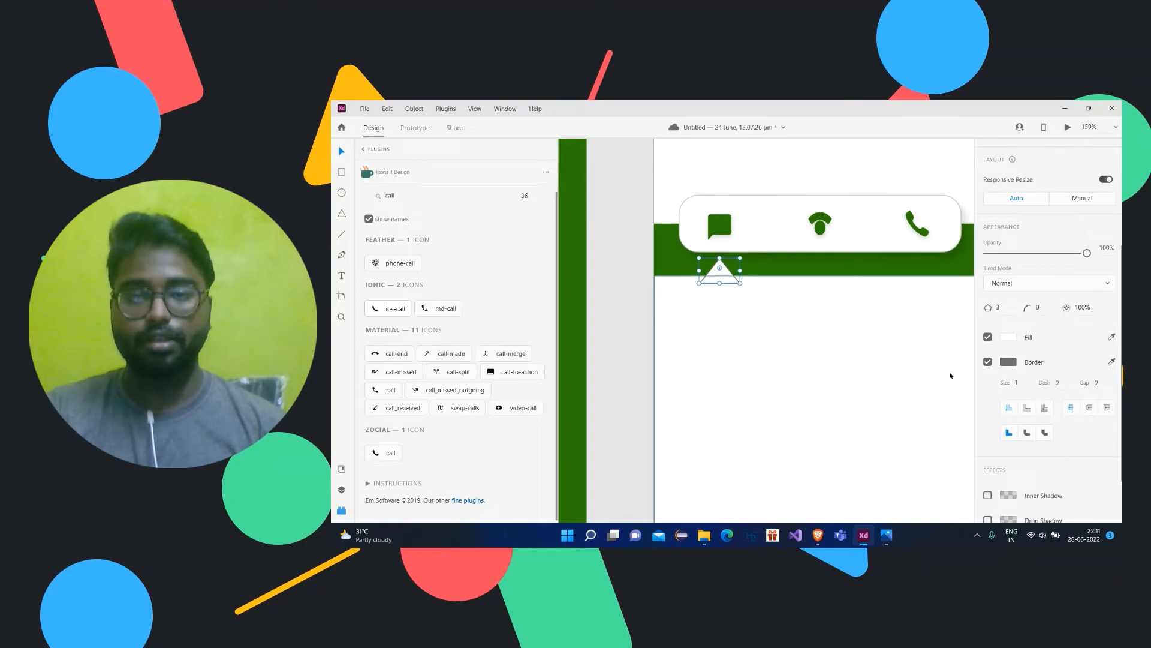
pyautogui.click(988, 362)
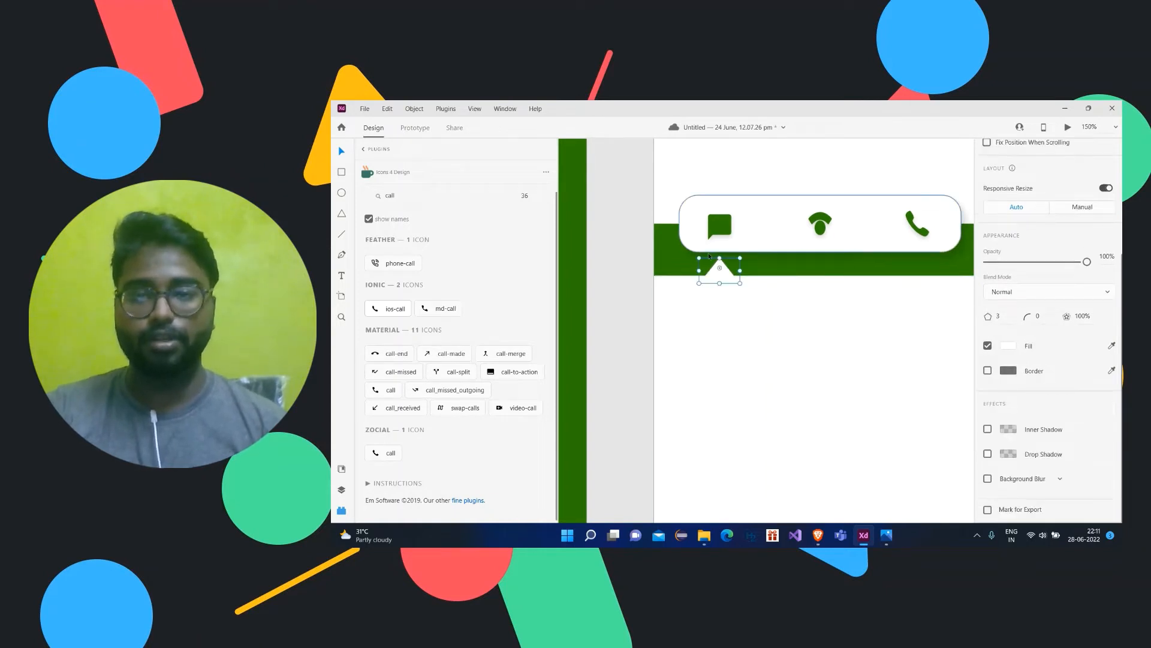
pyautogui.click(801, 311)
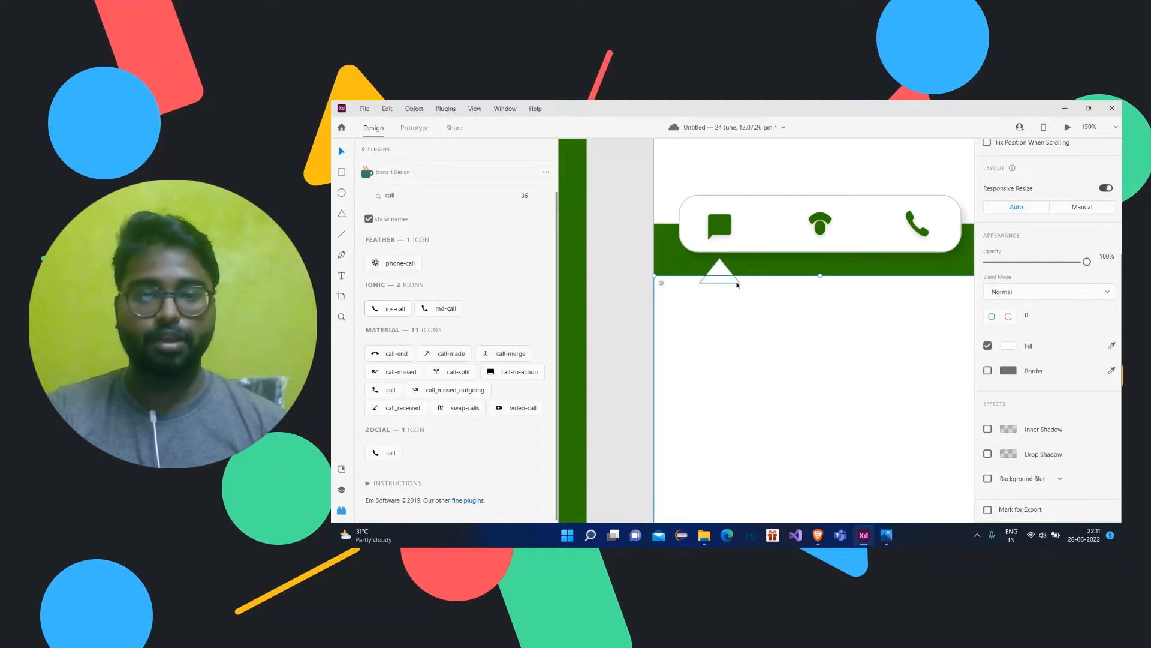
# - Turn the border back on for the white triangle beneath the chat icon
pyautogui.click(737, 280)
pyautogui.click(730, 288)
pyautogui.click(723, 270)
pyautogui.click(761, 322)
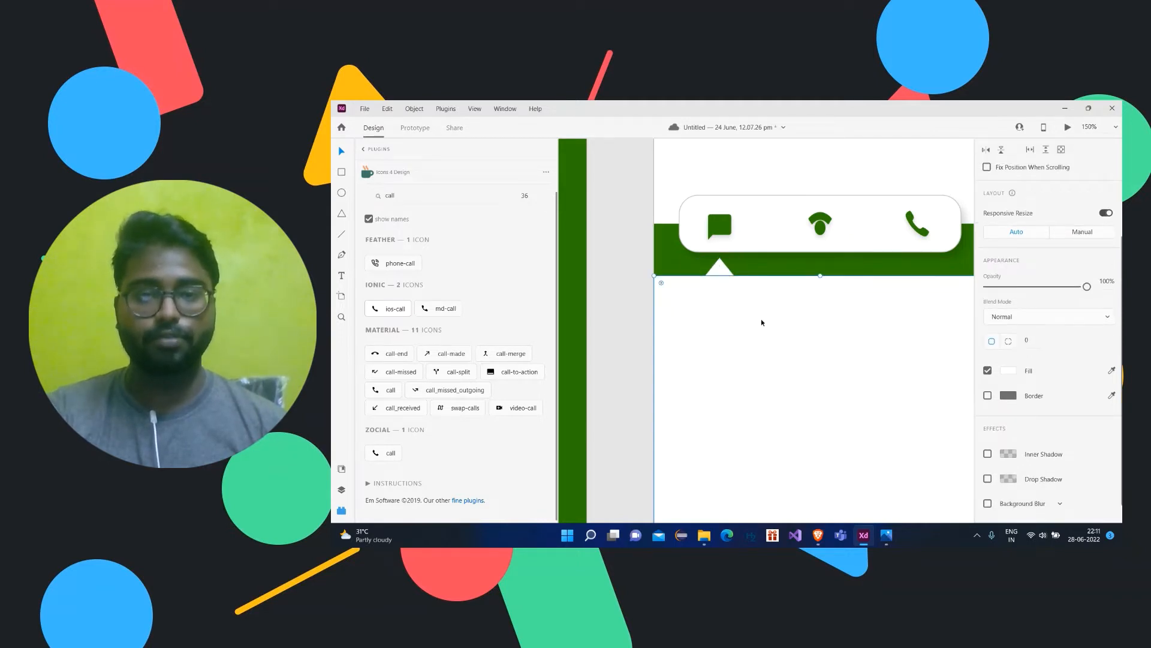
pyautogui.click(719, 269)
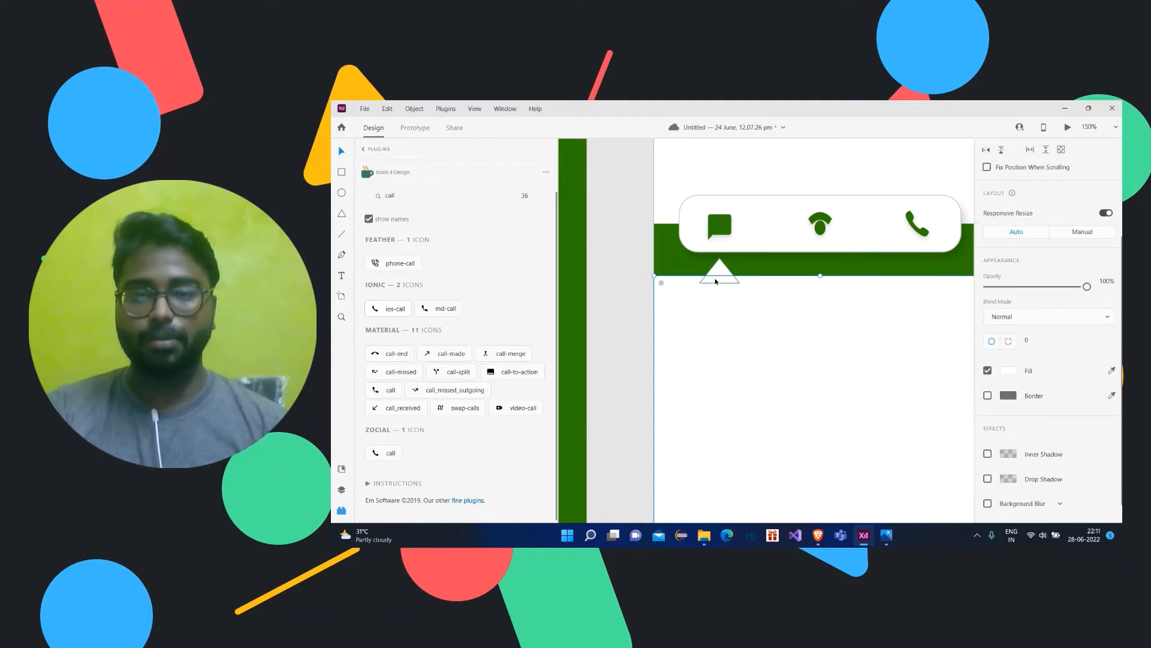
pyautogui.scroll(-1, 1017, 445)
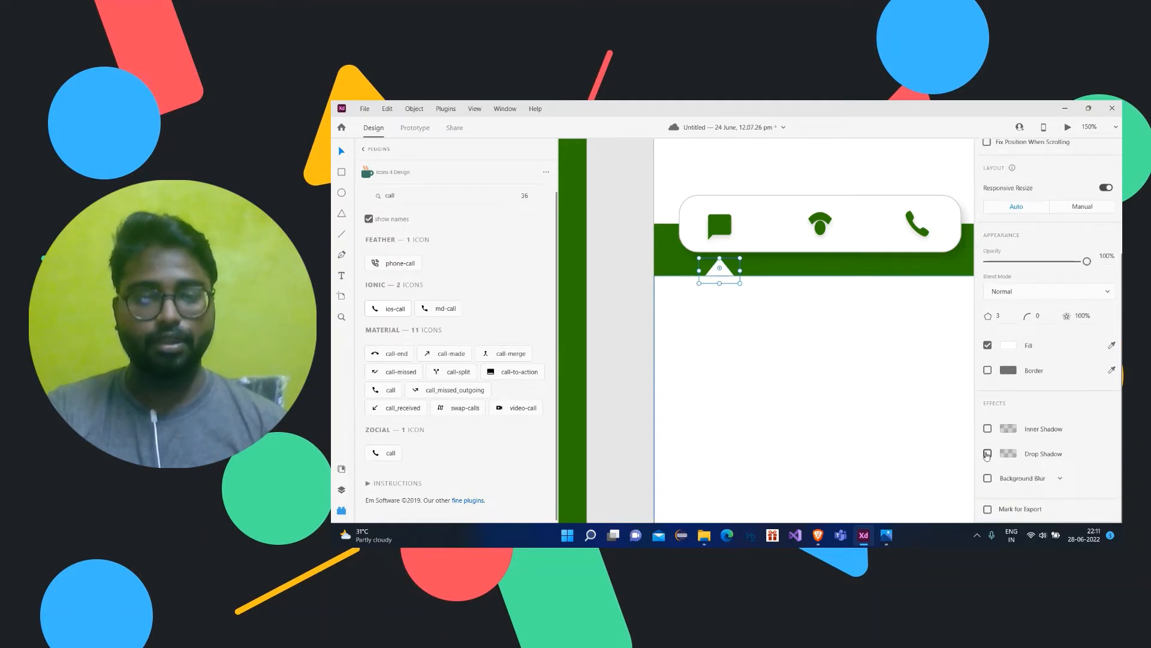
pyautogui.click(988, 370)
pyautogui.click(715, 321)
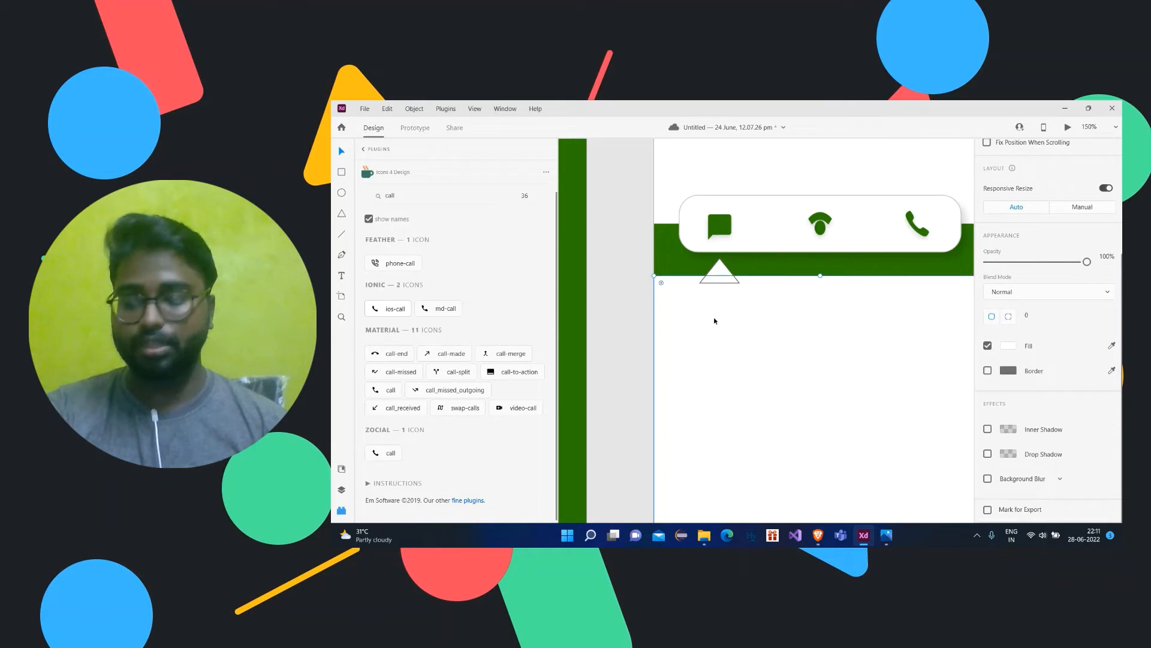
# - Merge the white triangle and the large white rectangle into a single shape with the Add boolean operation
pyautogui.keyDown('shift'); pyautogui.click(719, 267); pyautogui.keyUp('shift')
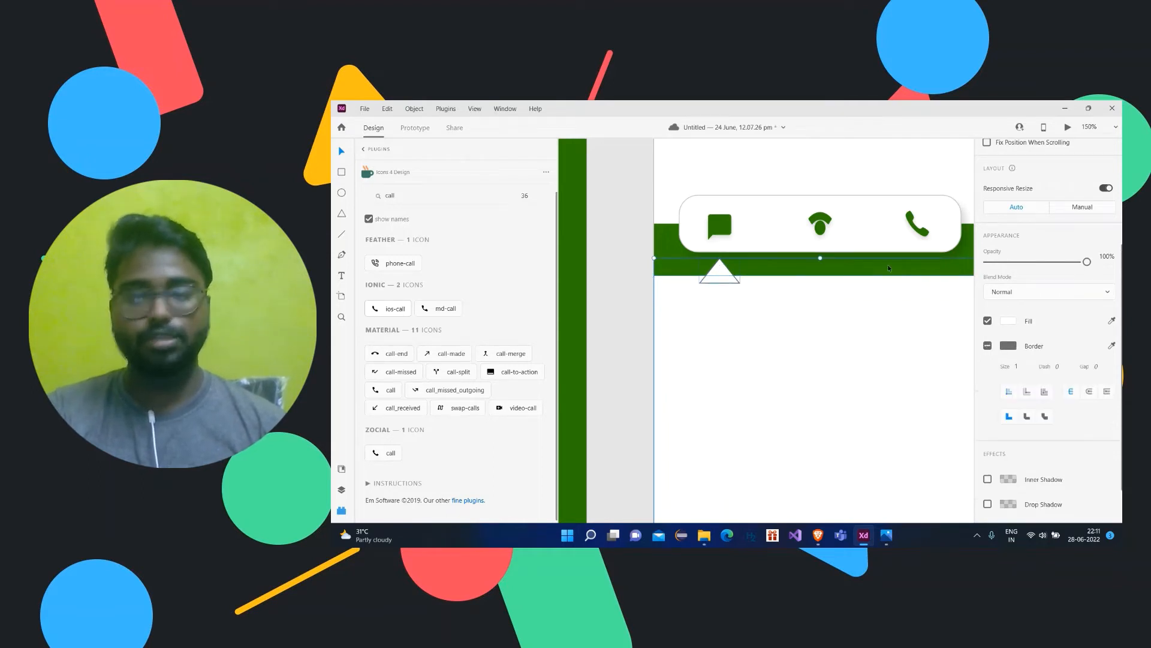
pyautogui.scroll(5, 1037, 207)
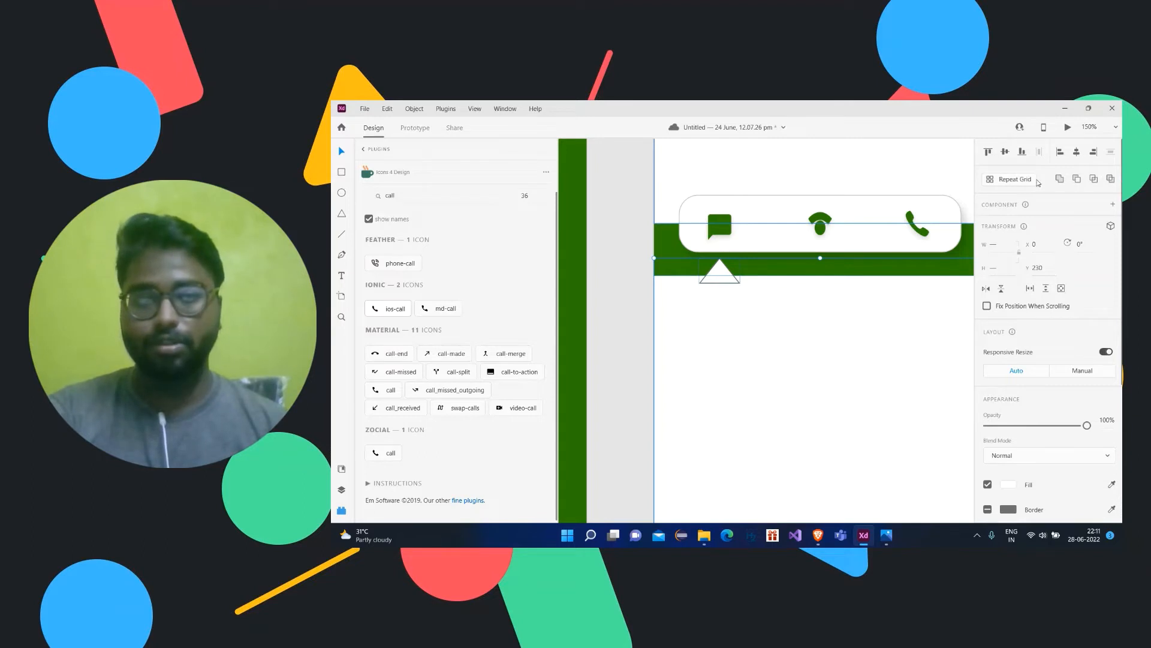
pyautogui.click(1059, 179)
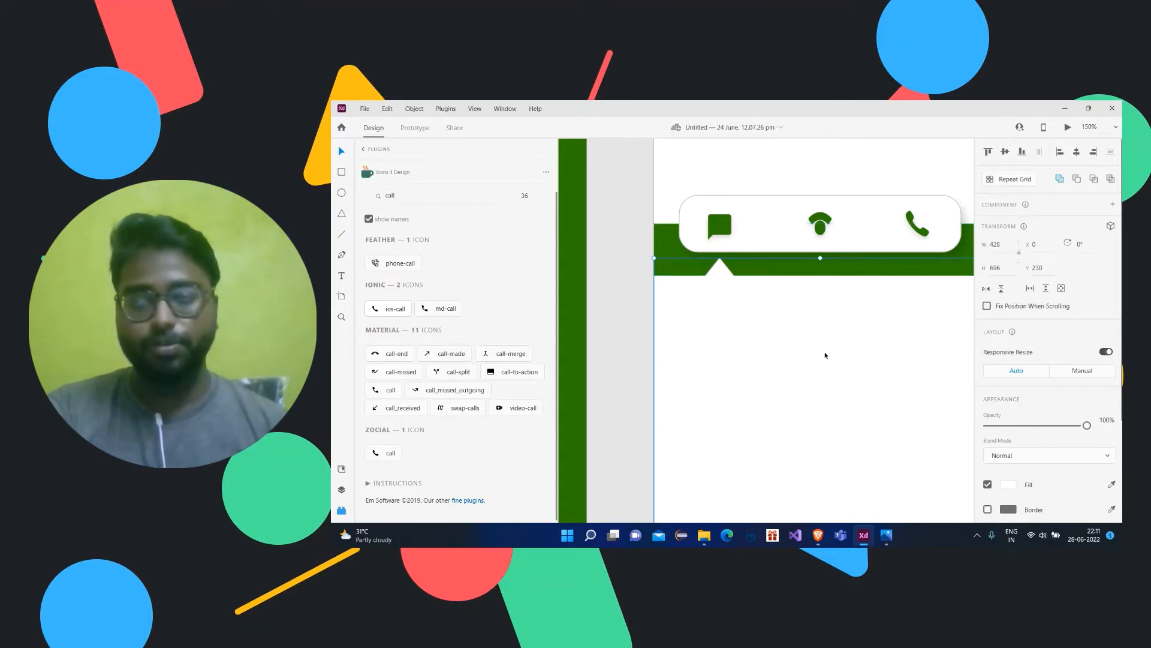
pyautogui.click(606, 234)
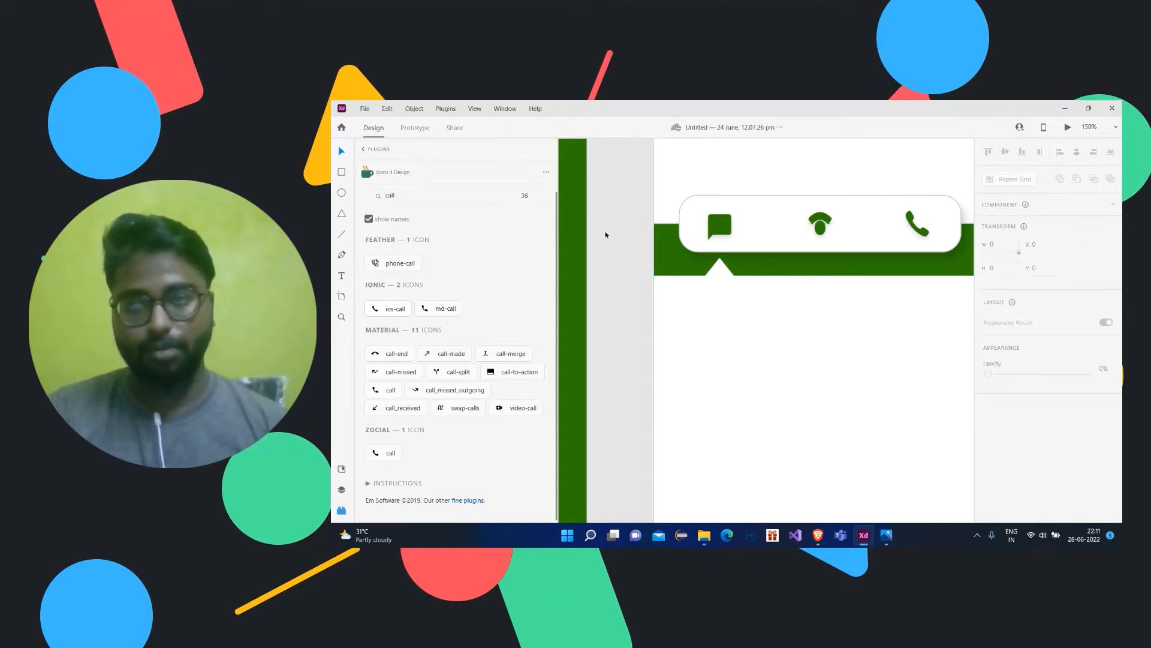
# - Add the text "Chats" in the white area above the icon bar on the Home – 1 artboard
pyautogui.hotkey('ctrl', '-')
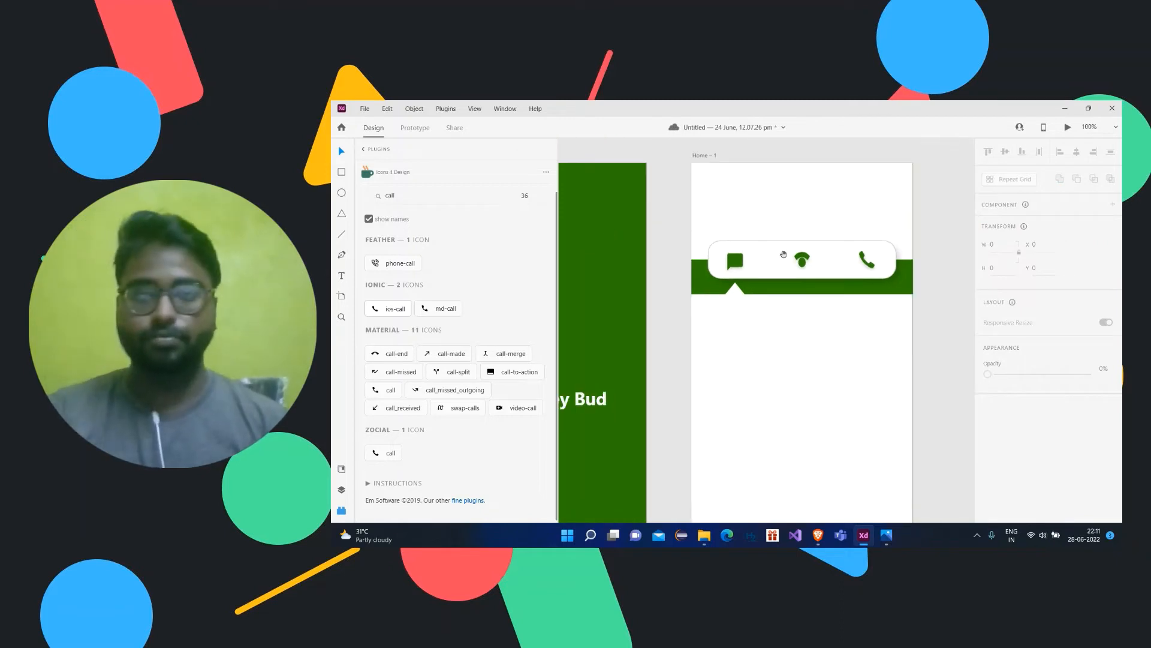
pyautogui.moveTo(909, 233); pyautogui.dragTo(874, 242)
pyautogui.scroll(-1, 908, 251)
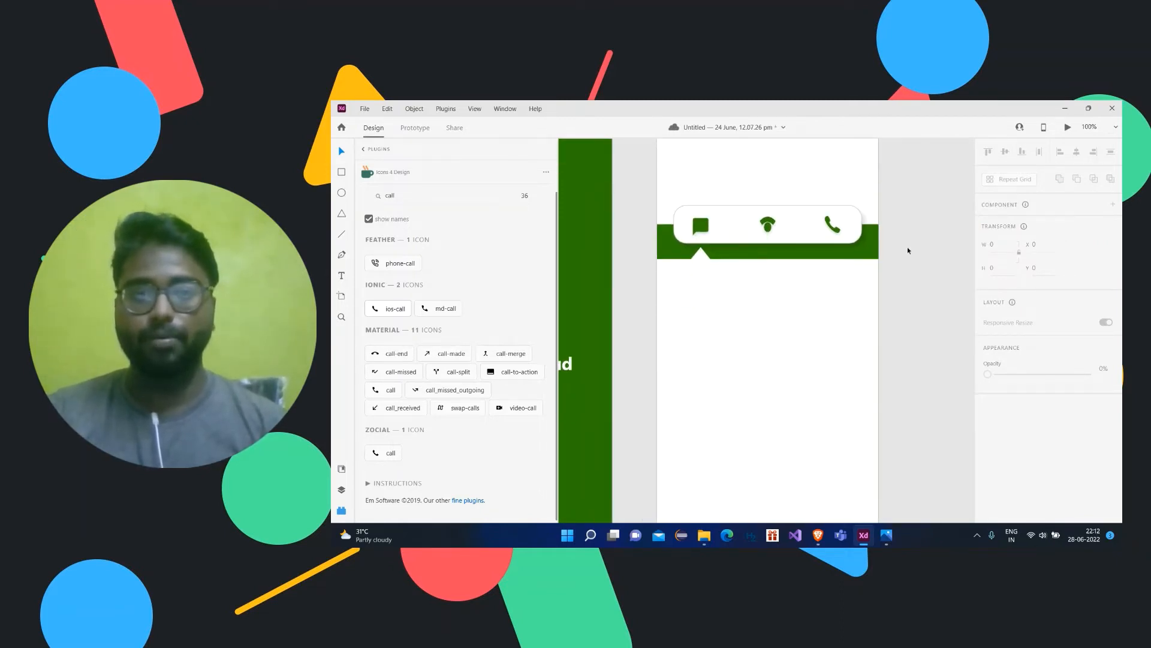
pyautogui.hotkey('ctrl', '-')
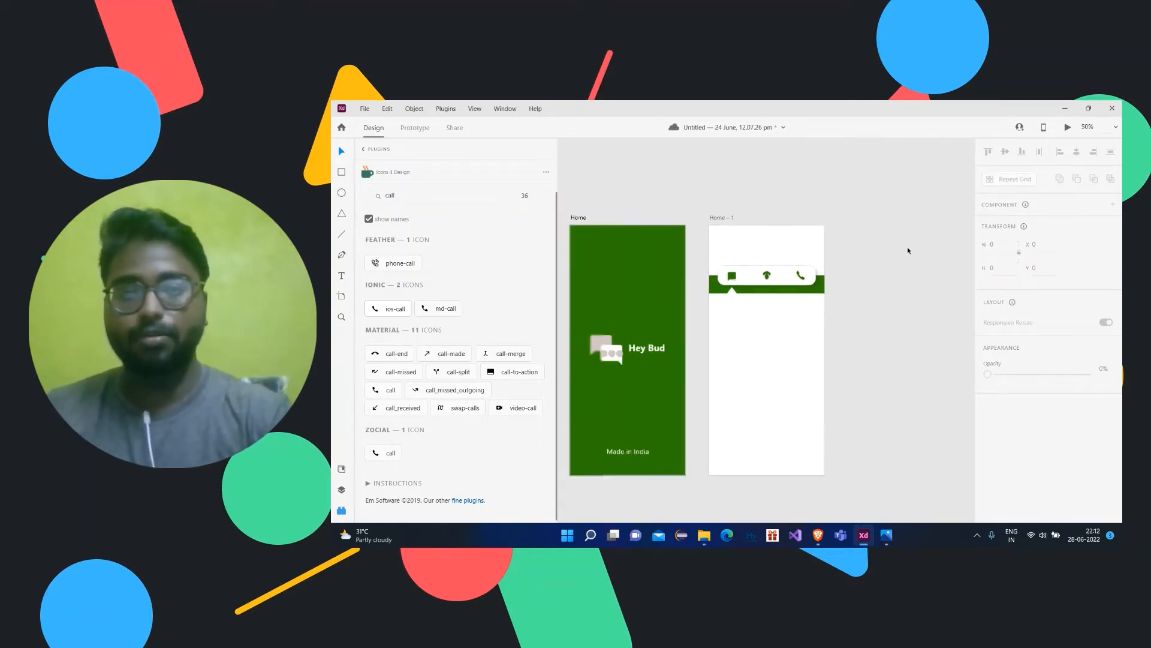
pyautogui.hotkey('ctrl', '=')
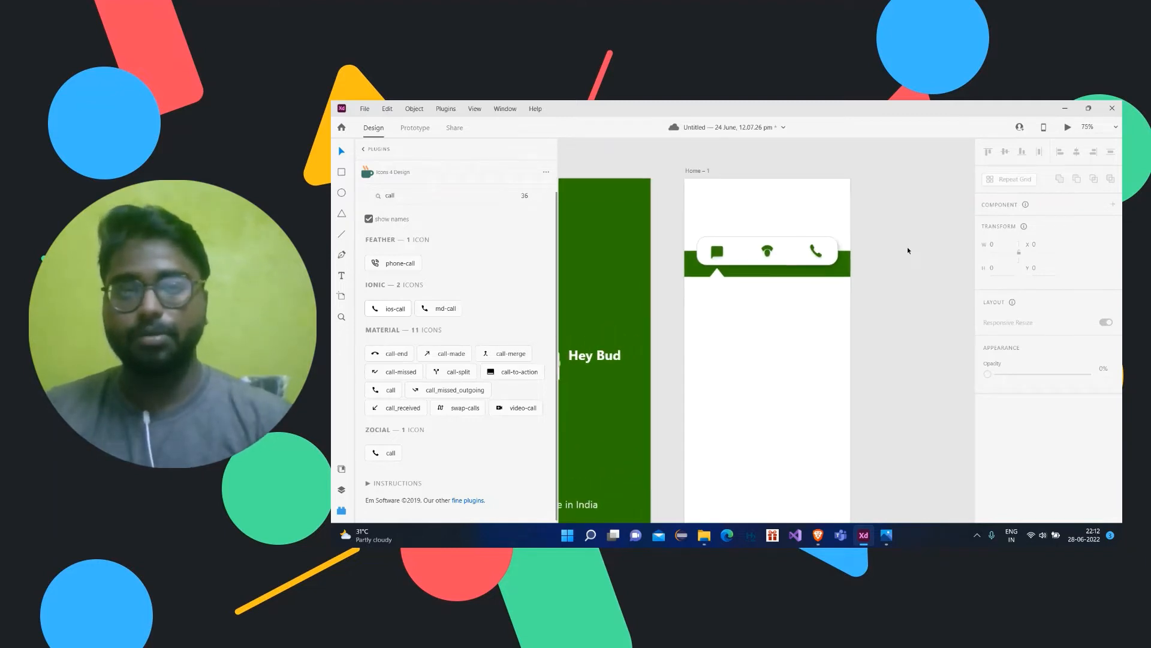
pyautogui.scroll(-1, 908, 249)
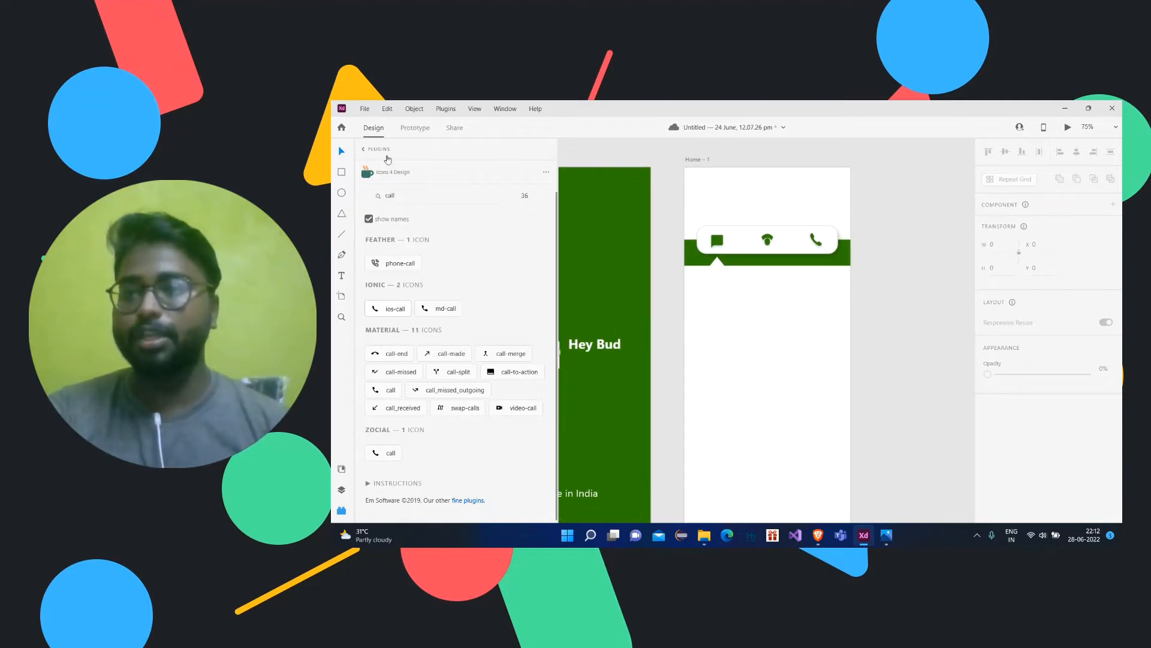
pyautogui.click(342, 276)
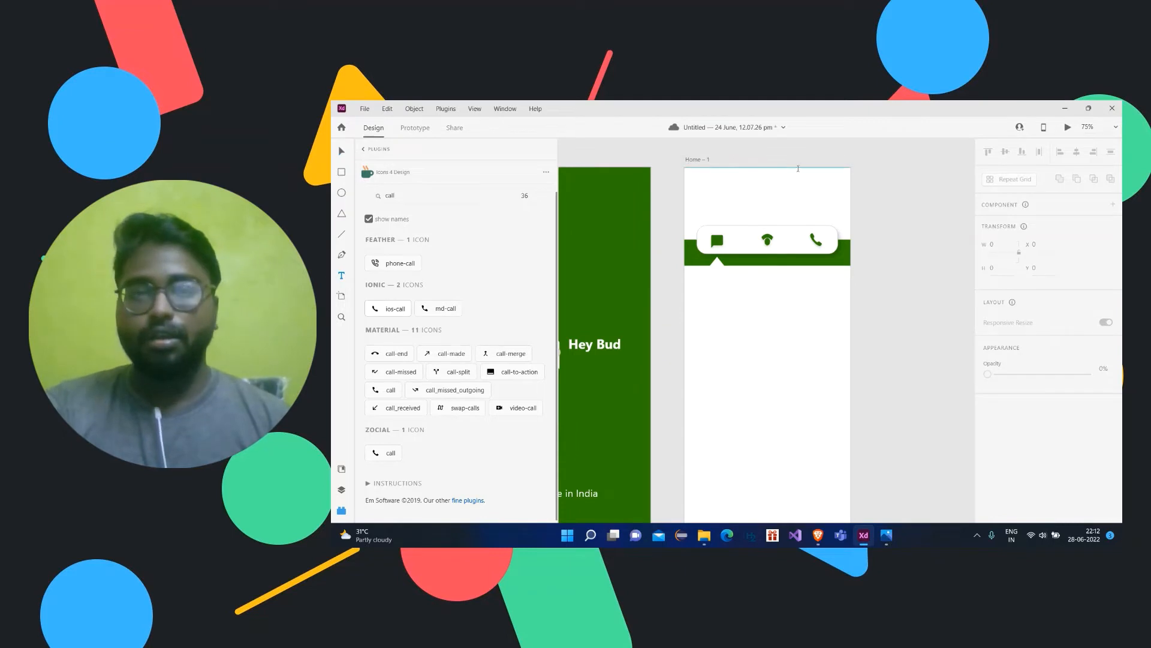
pyautogui.click(741, 193)
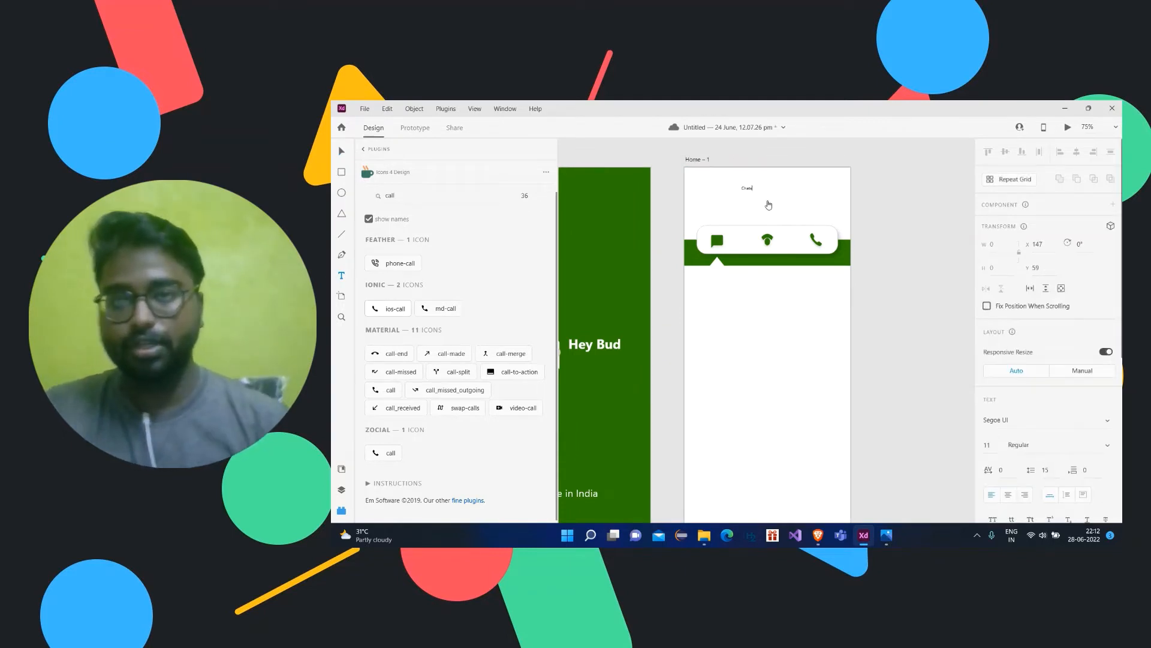
pyautogui.press('Escape')
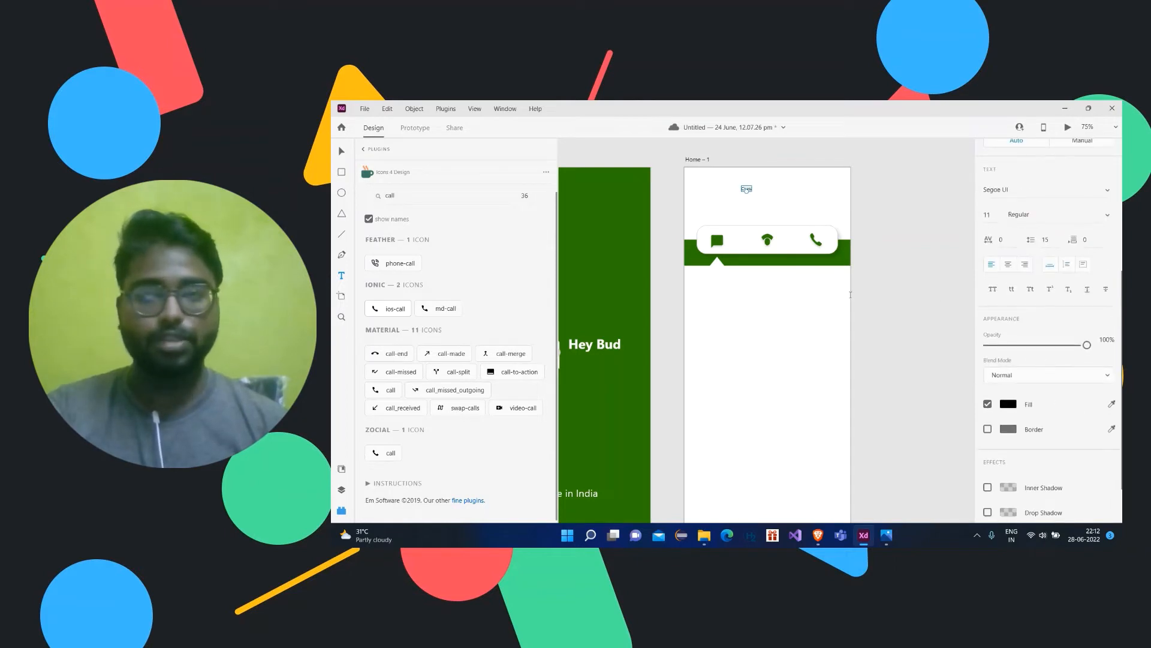
pyautogui.click(343, 151)
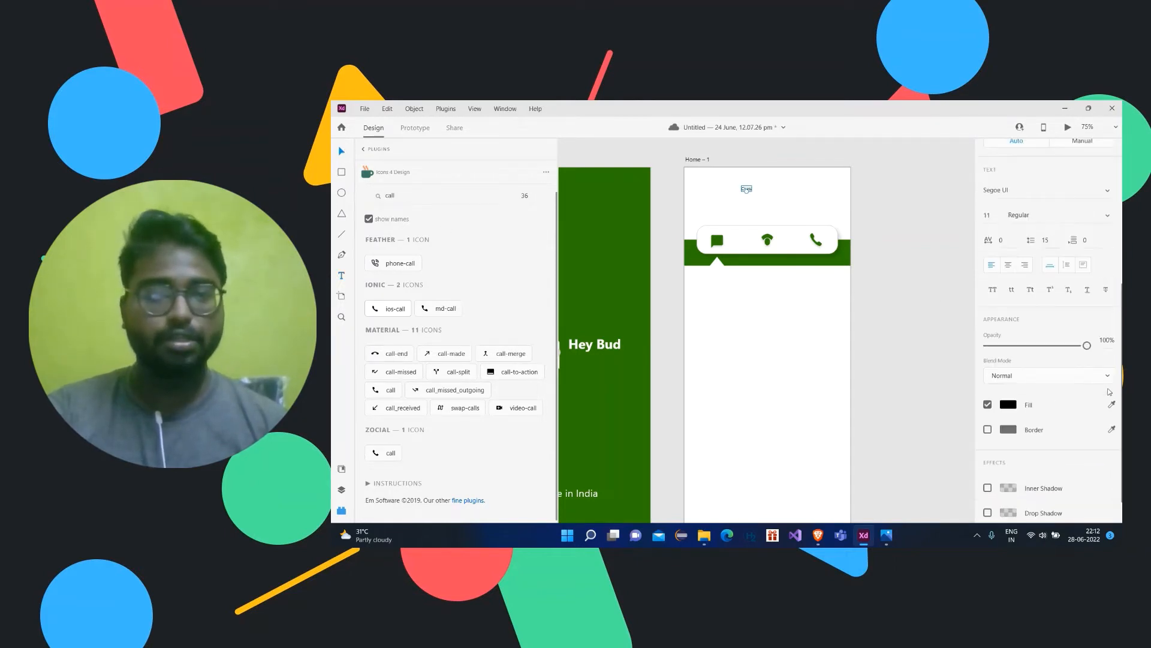
# - Set the "Chats" text size to 44 and centre it horizontally just above the icon bar, at about X 160, Y 62
pyautogui.scroll(3, 1006, 404)
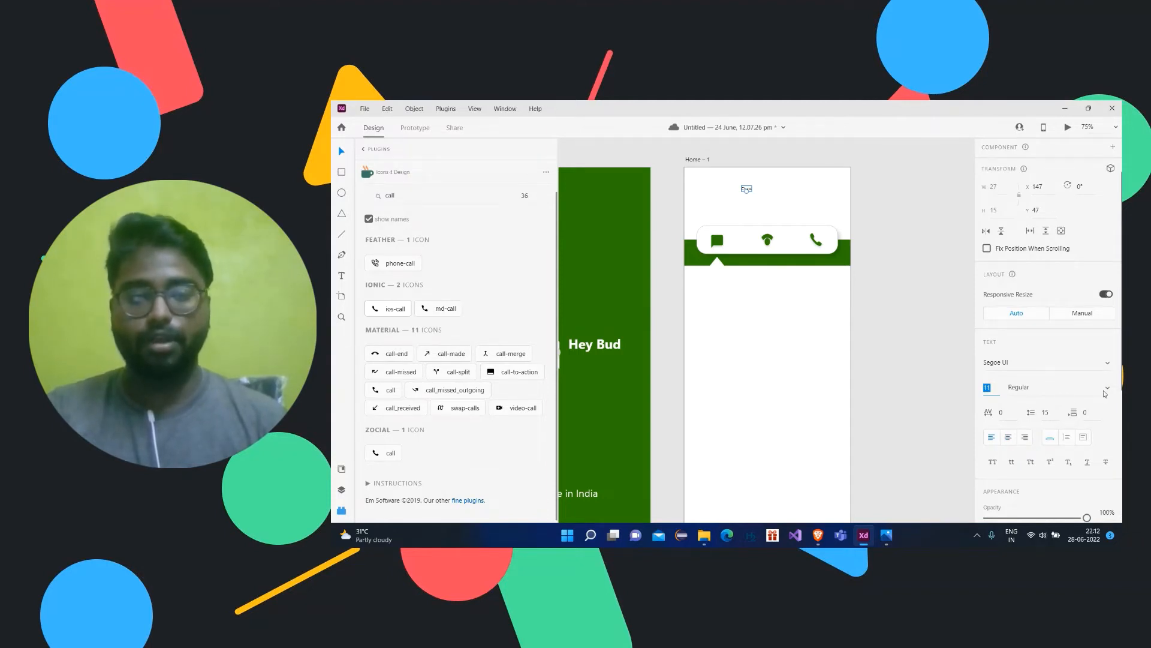
pyautogui.write('31')
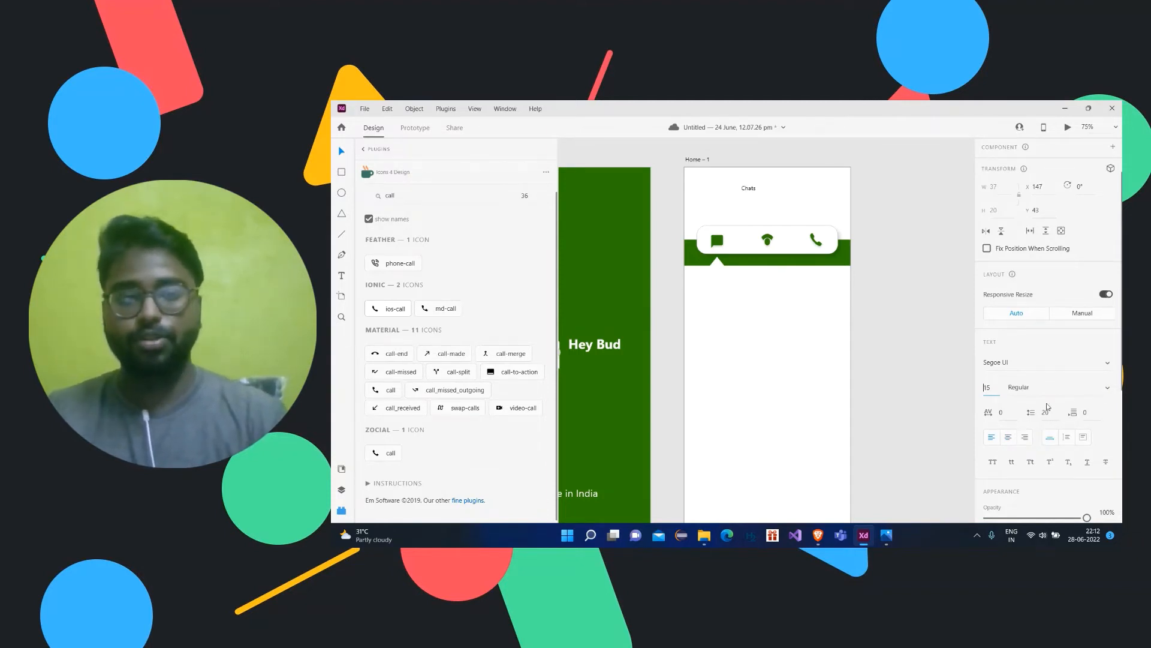
pyautogui.press('Up')
pyautogui.press('Up')
pyautogui.press('Up')
pyautogui.press('Up')
pyautogui.press('Up')
pyautogui.press('Up')
pyautogui.press('Up')
pyautogui.press('Up')
pyautogui.press('Up')
pyautogui.press('Up')
pyautogui.press('Up')
pyautogui.press('Up')
pyautogui.press('Up')
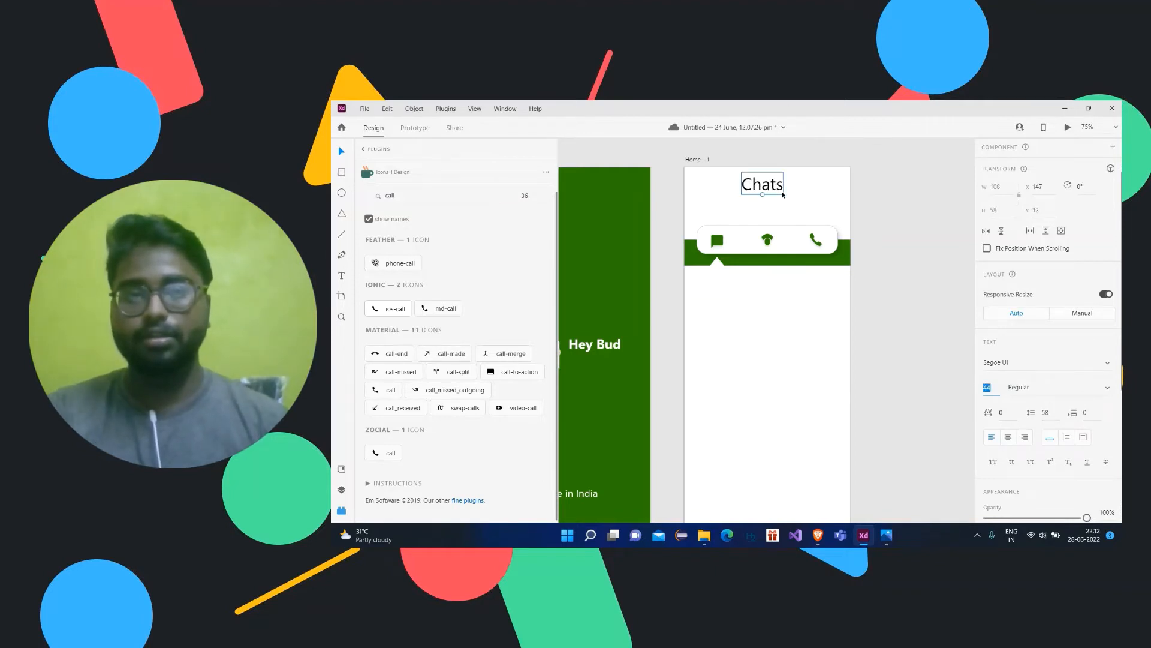
pyautogui.moveTo(778, 187); pyautogui.dragTo(781, 206)
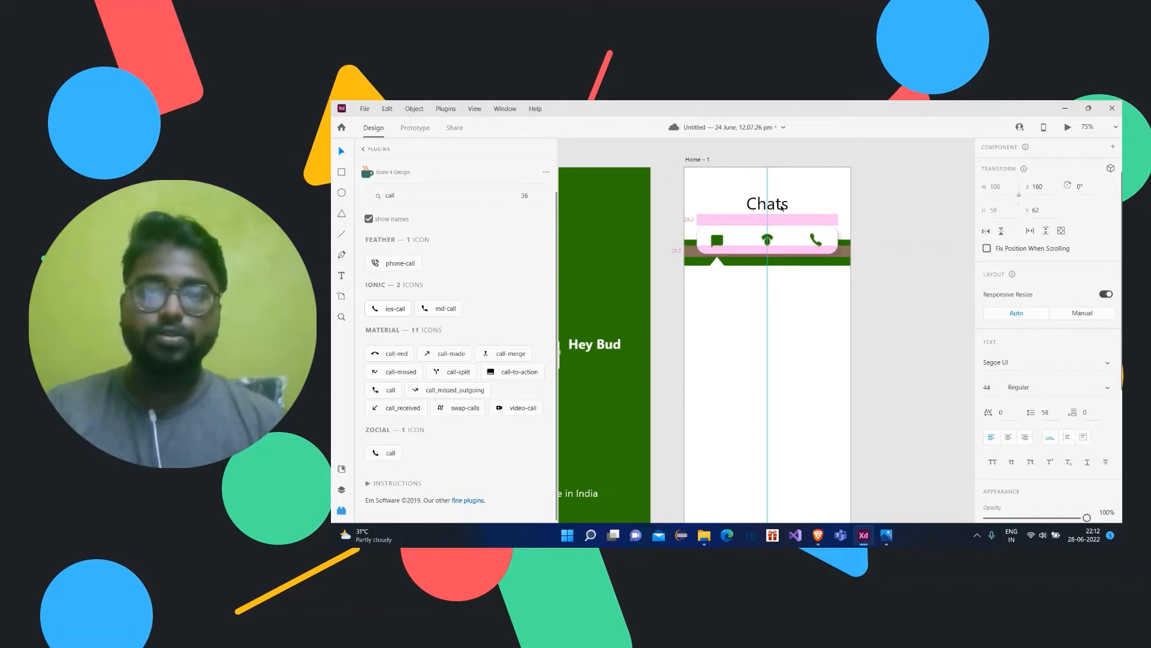
pyautogui.moveTo(781, 207); pyautogui.dragTo(781, 207)
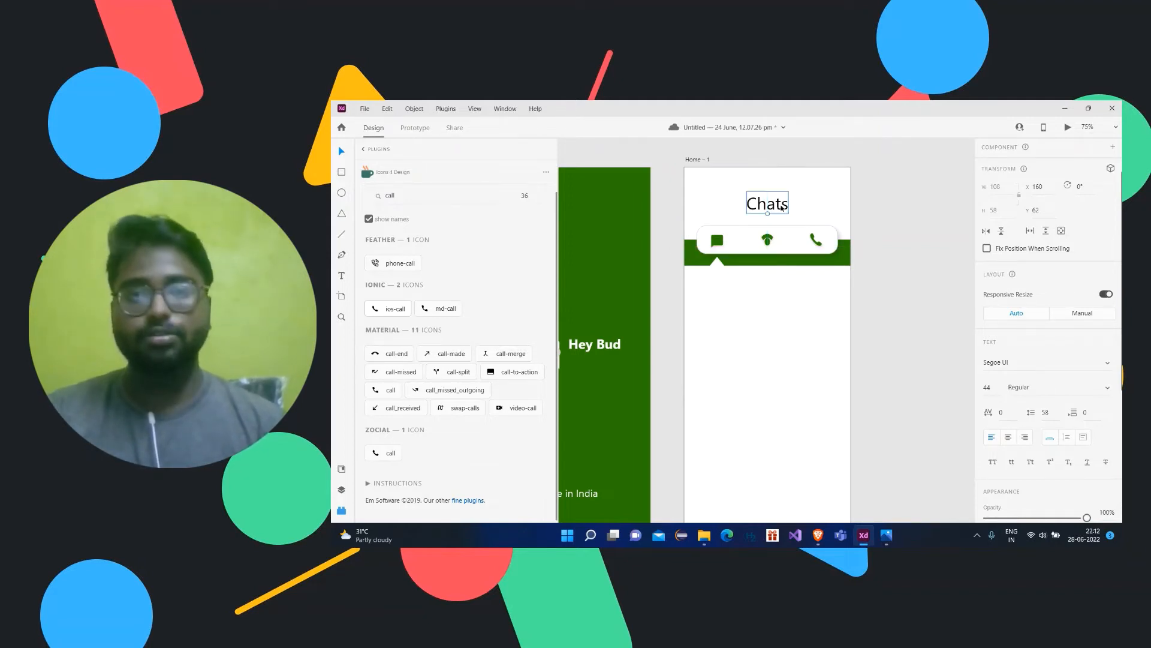
# - Fill the "Chats" title with the dark green sampled from the band behind the icon bar
pyautogui.scroll(-4, 1084, 351)
pyautogui.click(1111, 344)
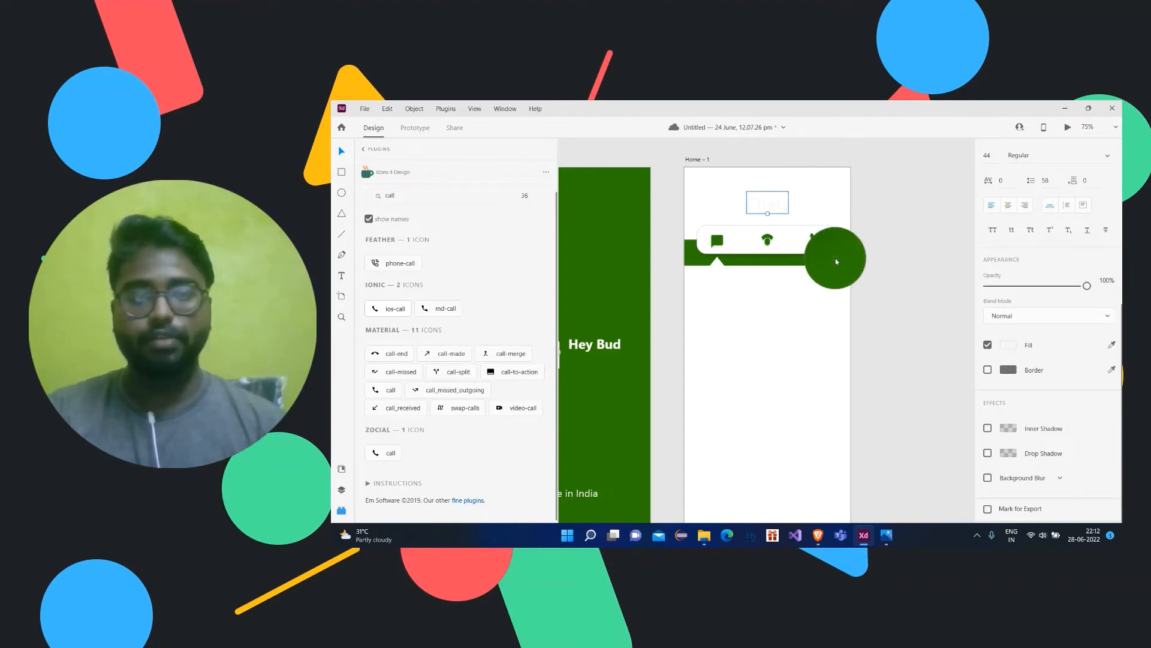
pyautogui.click(836, 258)
pyautogui.scroll(-2, 932, 265)
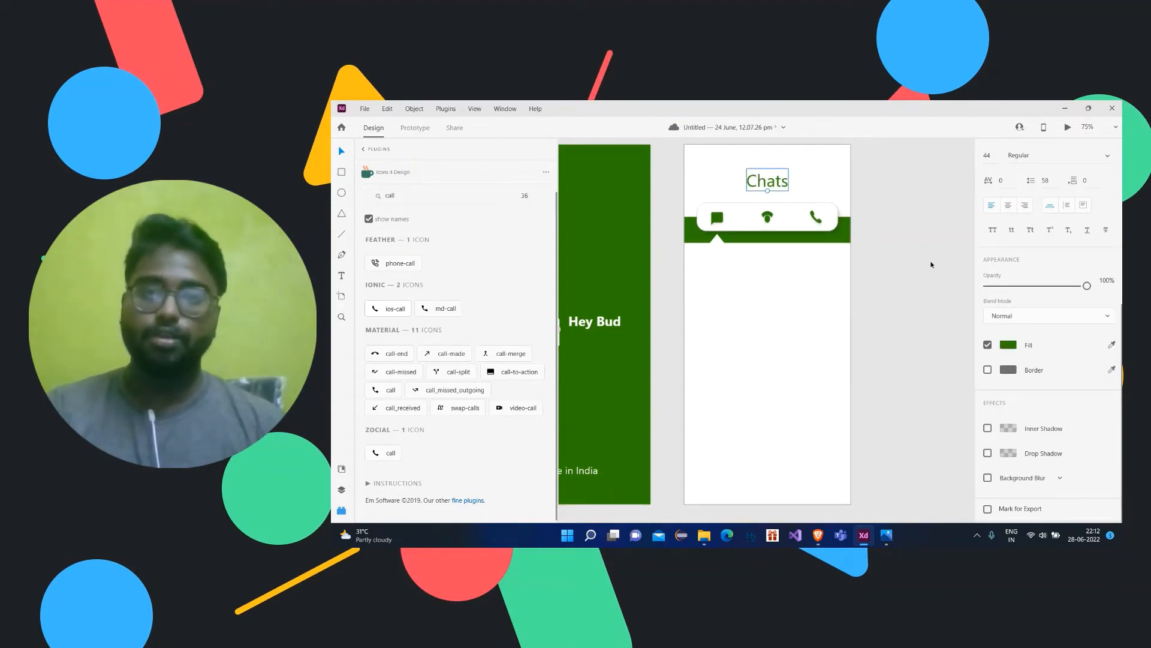
pyautogui.click(883, 240)
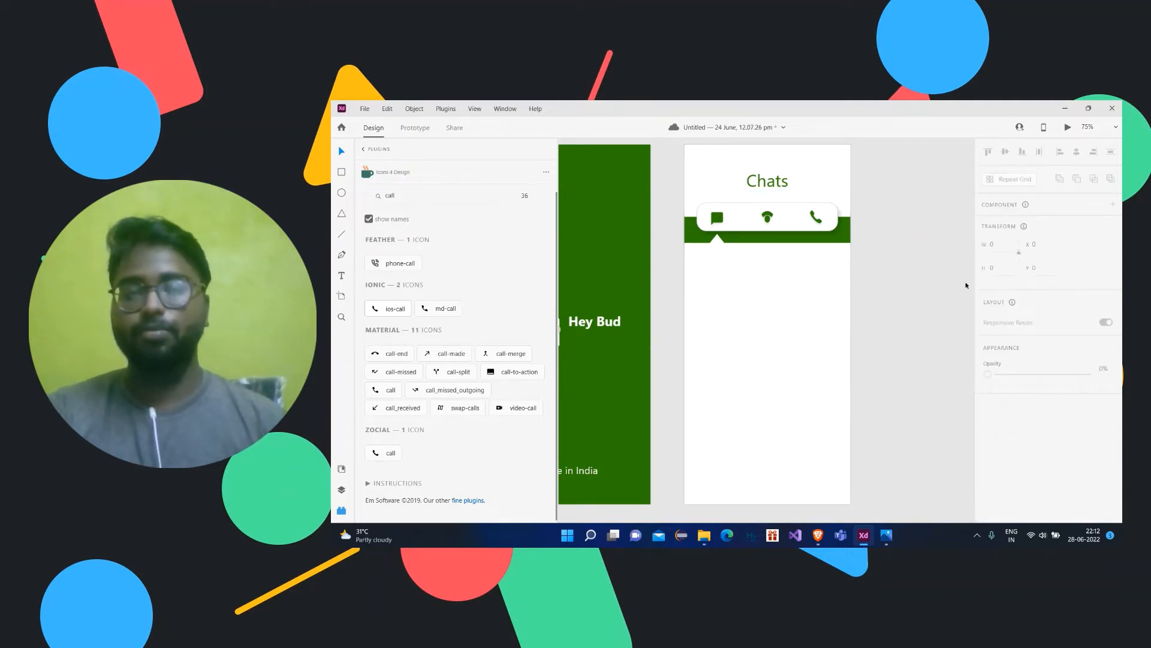
# - Draw a white chat row rectangle across the artboard below the green band, about 428 by 94 at X 0, Y 259
pyautogui.click(341, 173)
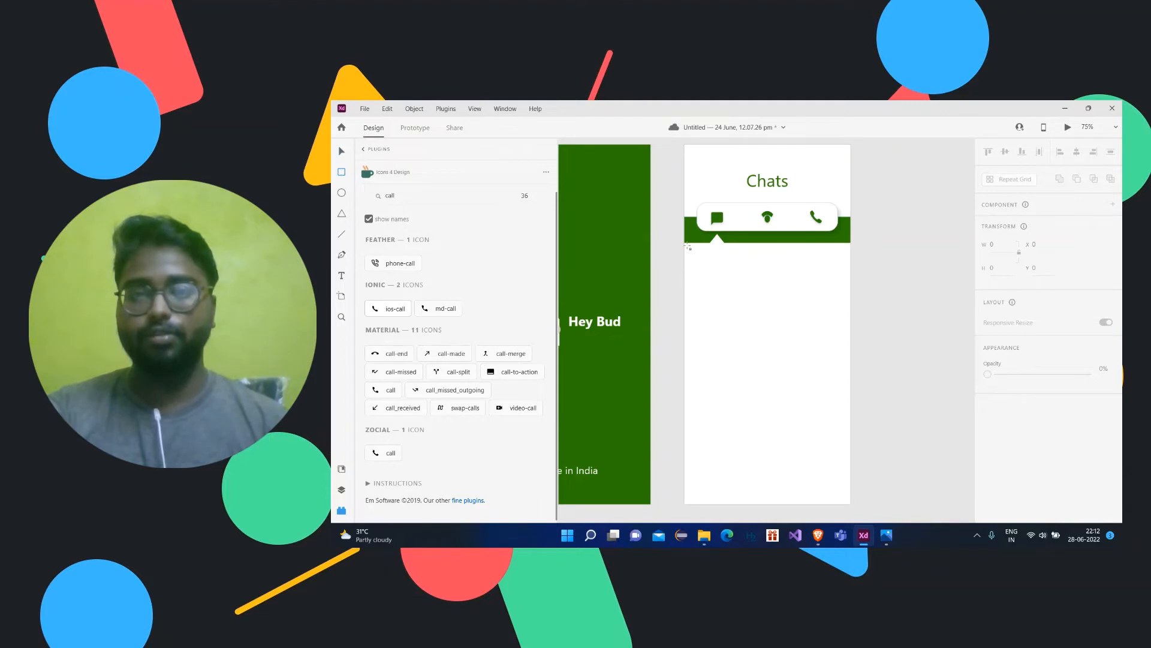
pyautogui.moveTo(687, 245); pyautogui.dragTo(852, 268)
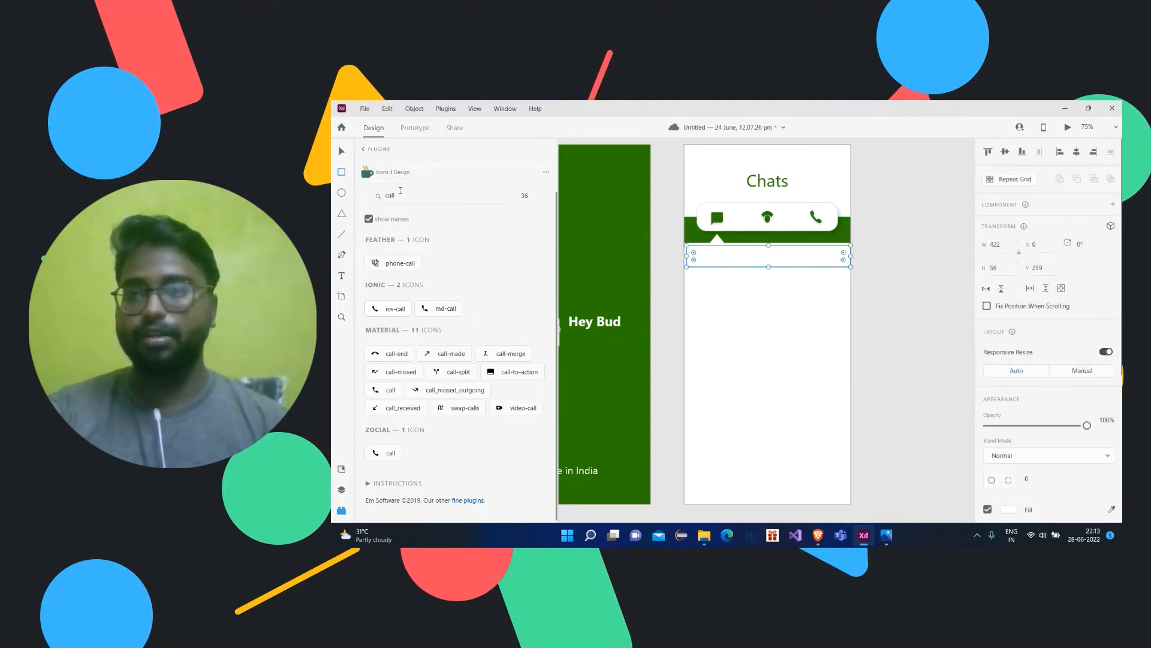
pyautogui.click(341, 151)
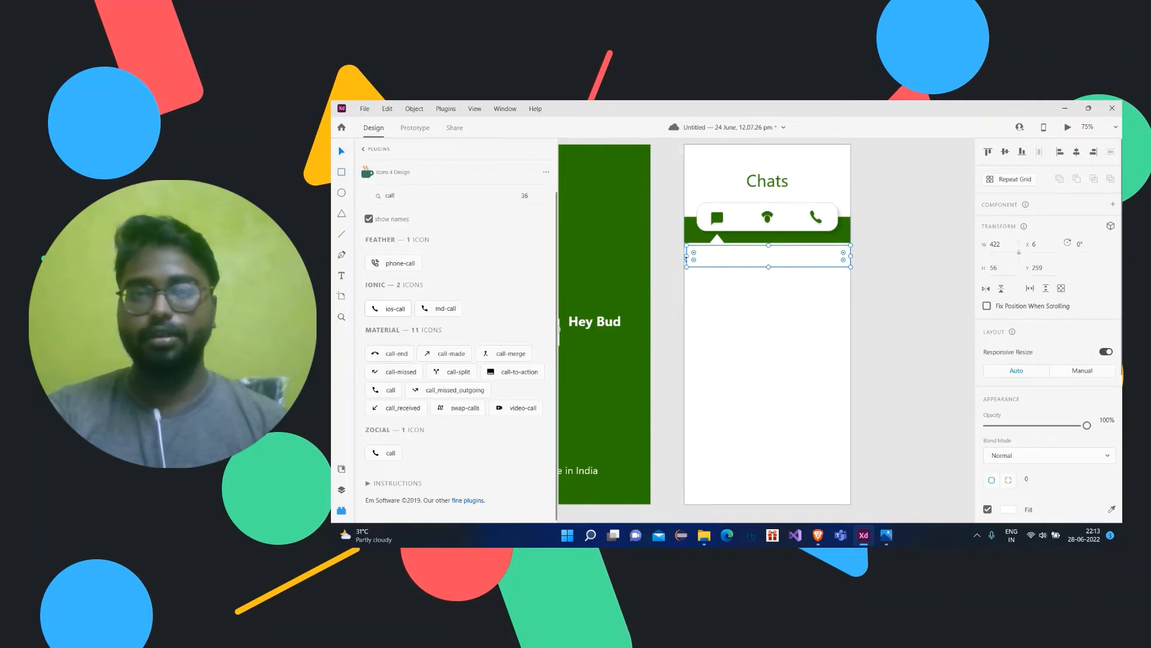
pyautogui.moveTo(687, 256); pyautogui.dragTo(684, 256)
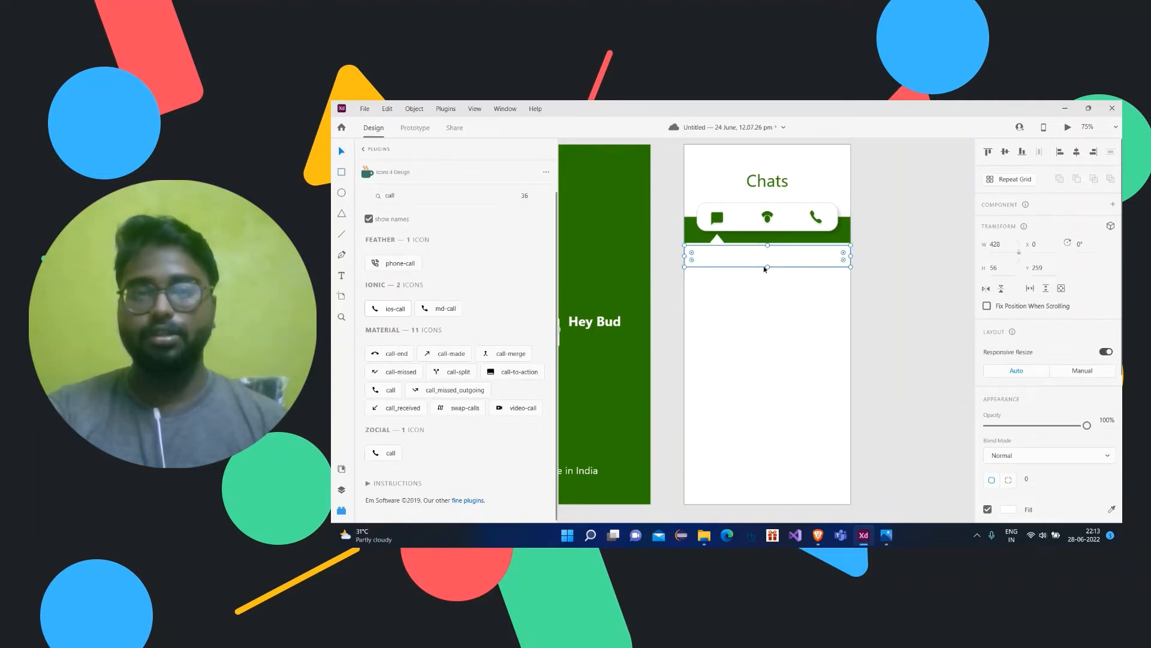
pyautogui.moveTo(767, 266); pyautogui.dragTo(768, 280)
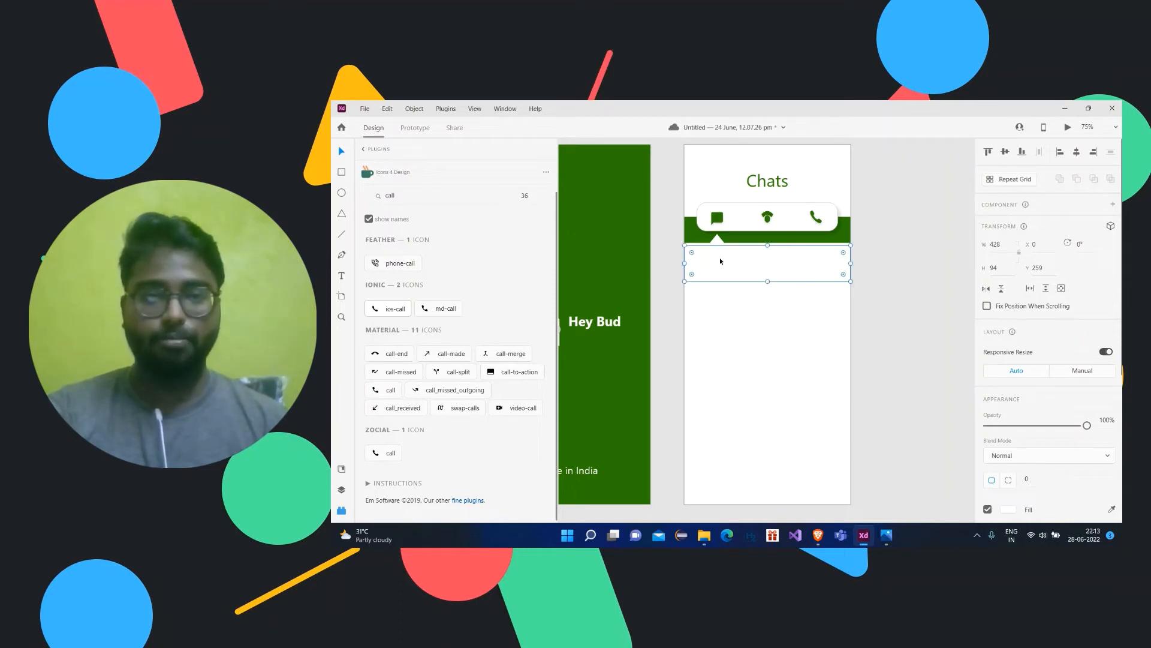
pyautogui.click(933, 267)
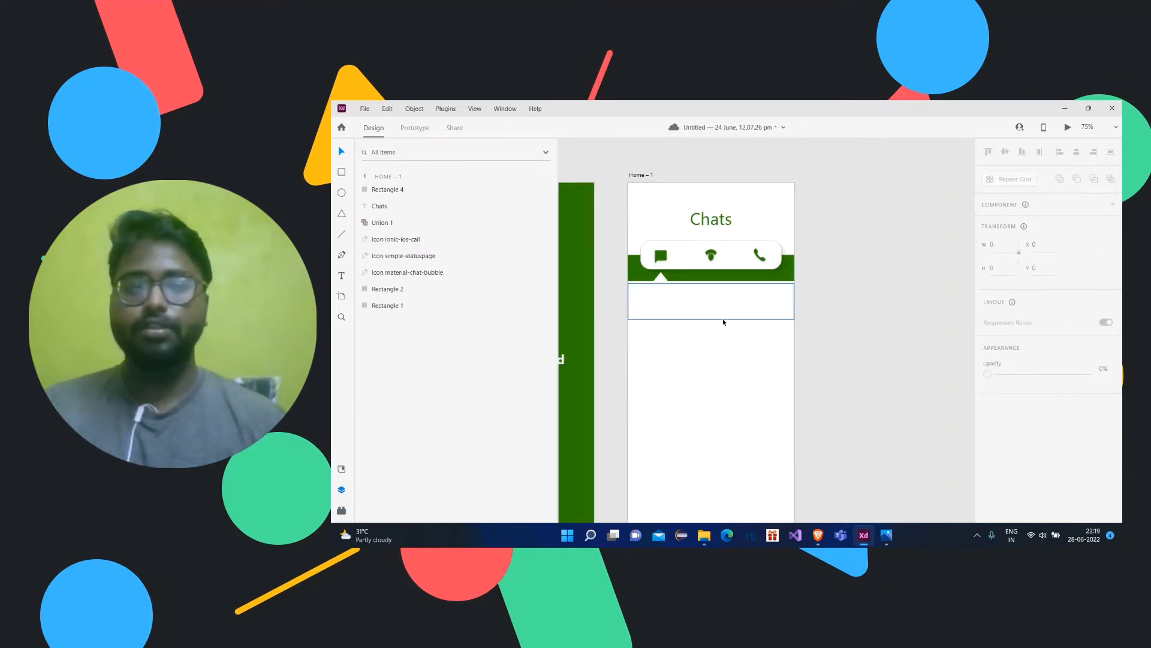
# - Draw a profile picture circle about 74 by 74 near the chat row's left end, at about X 26, Y 269
pyautogui.click(341, 192)
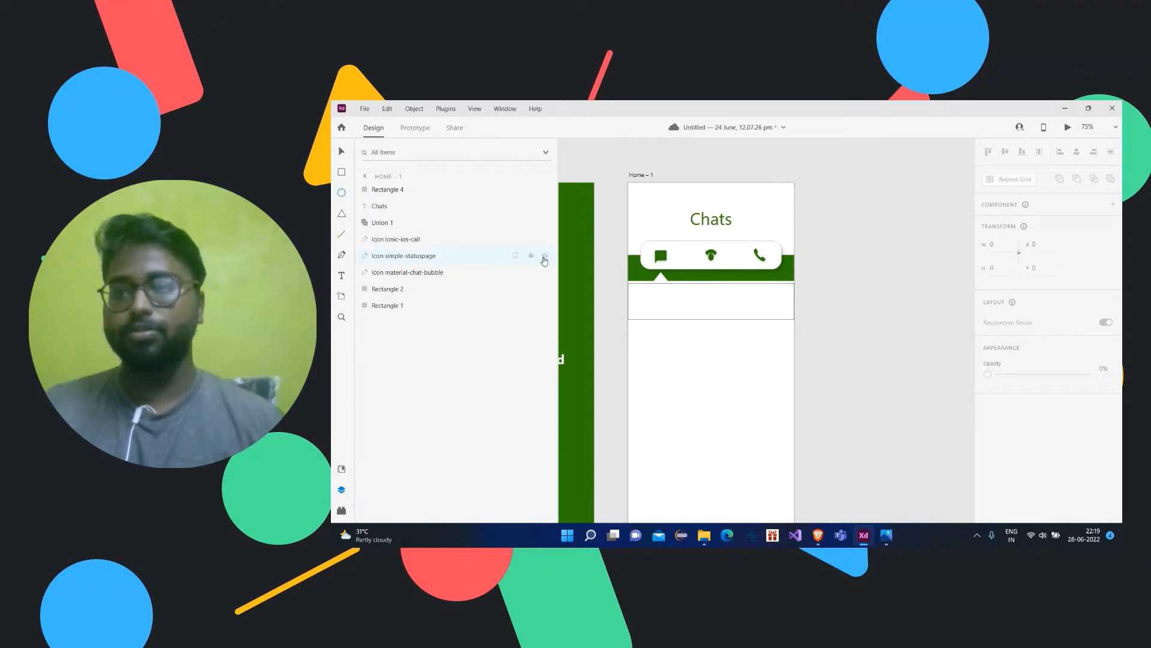
pyautogui.moveTo(640, 288)
pyautogui.mouseDown()
pyautogui.moveTo(670, 320)
pyautogui.moveTo(653, 295)
pyautogui.mouseUp()
pyautogui.click(341, 151)
pyautogui.click(869, 303)
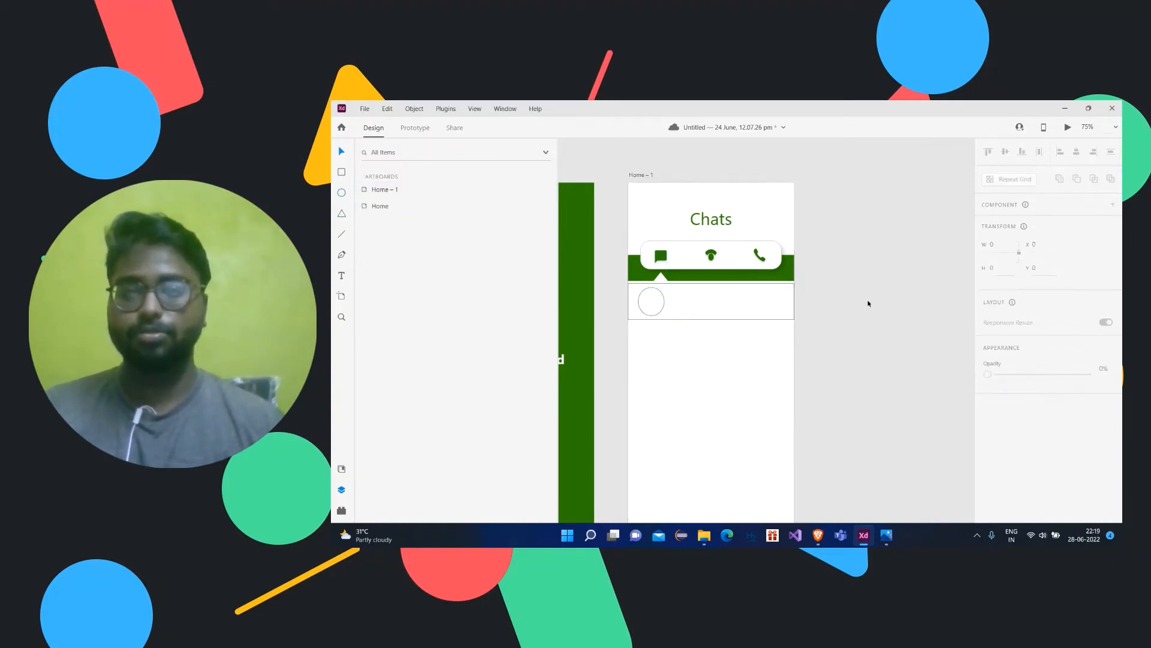
pyautogui.click(653, 299)
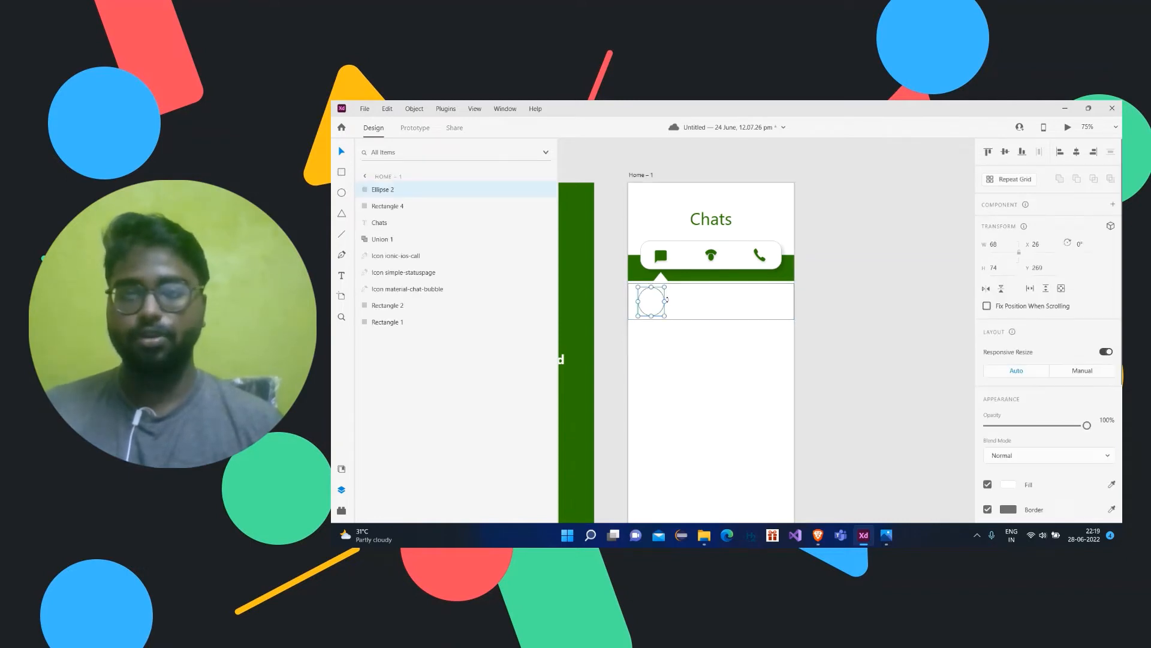
pyautogui.moveTo(665, 301); pyautogui.dragTo(668, 301)
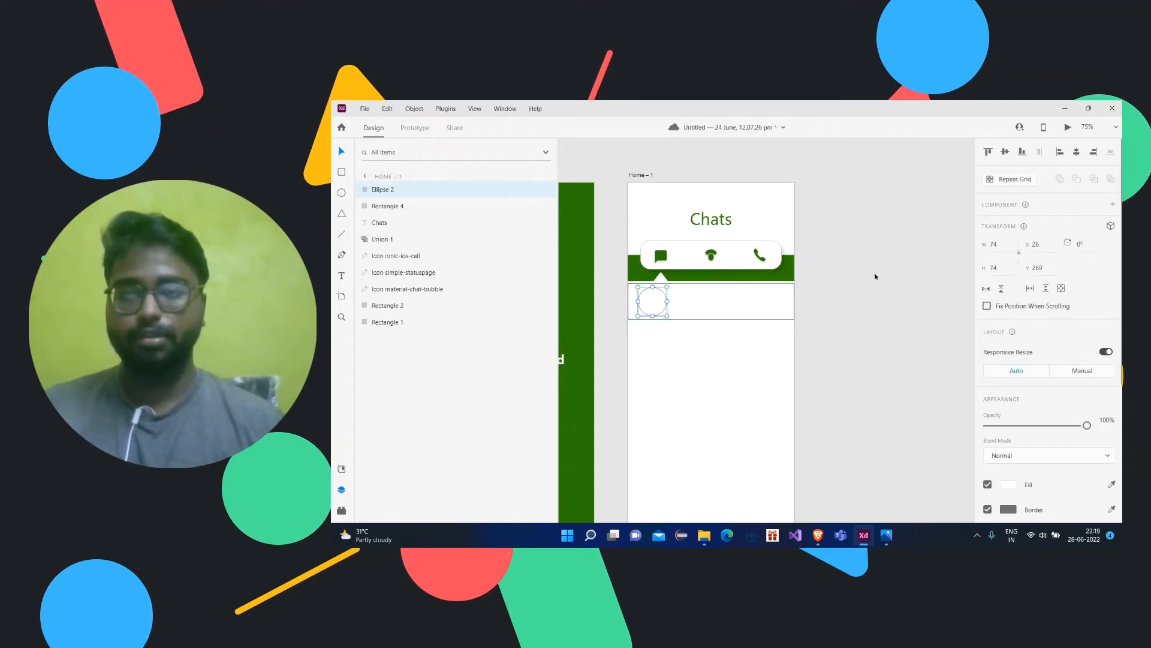
# - Turn the profile picture circle's border off and back on
pyautogui.click(873, 272)
pyautogui.click(662, 307)
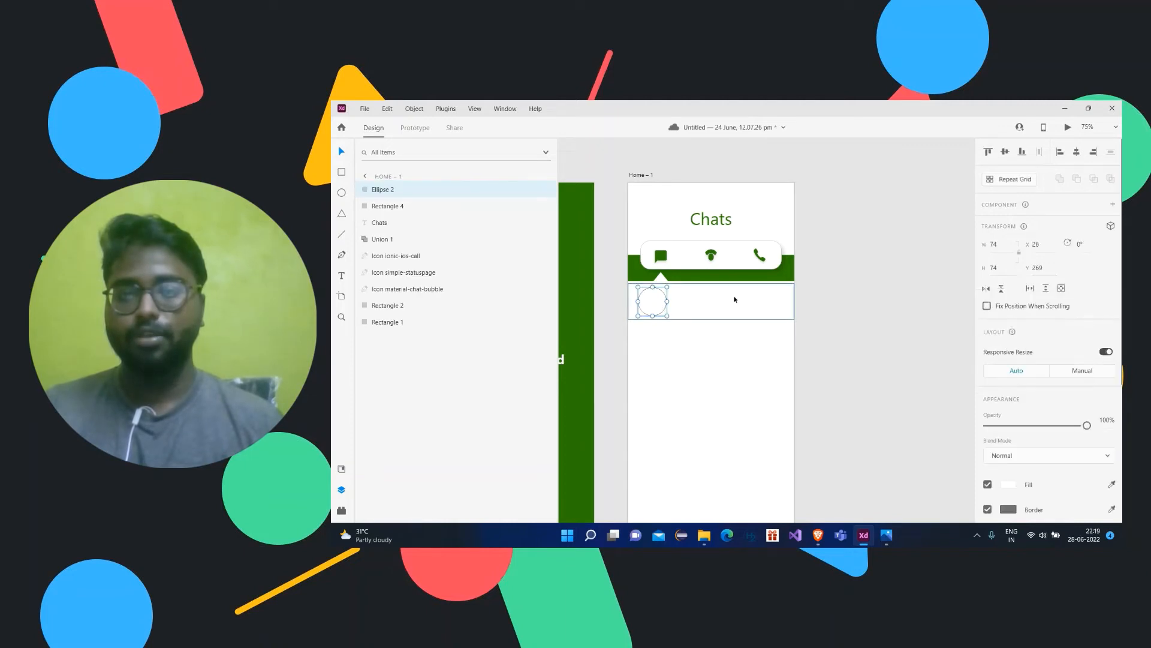
pyautogui.scroll(-4, 1019, 335)
pyautogui.click(988, 337)
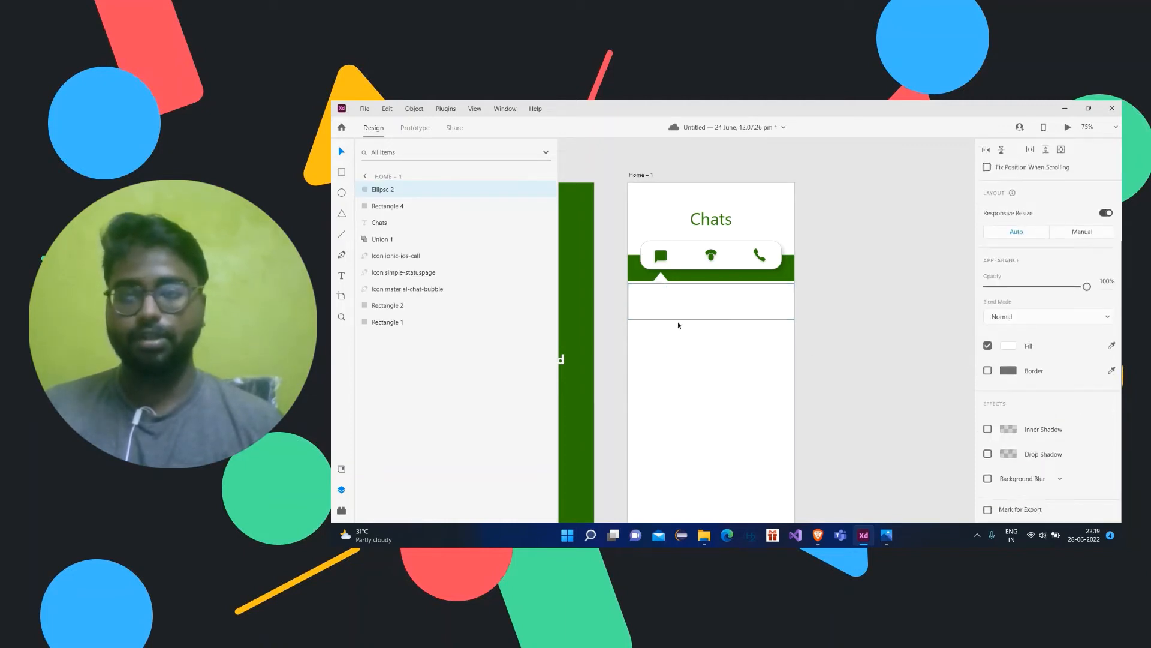
pyautogui.click(664, 307)
pyautogui.click(988, 370)
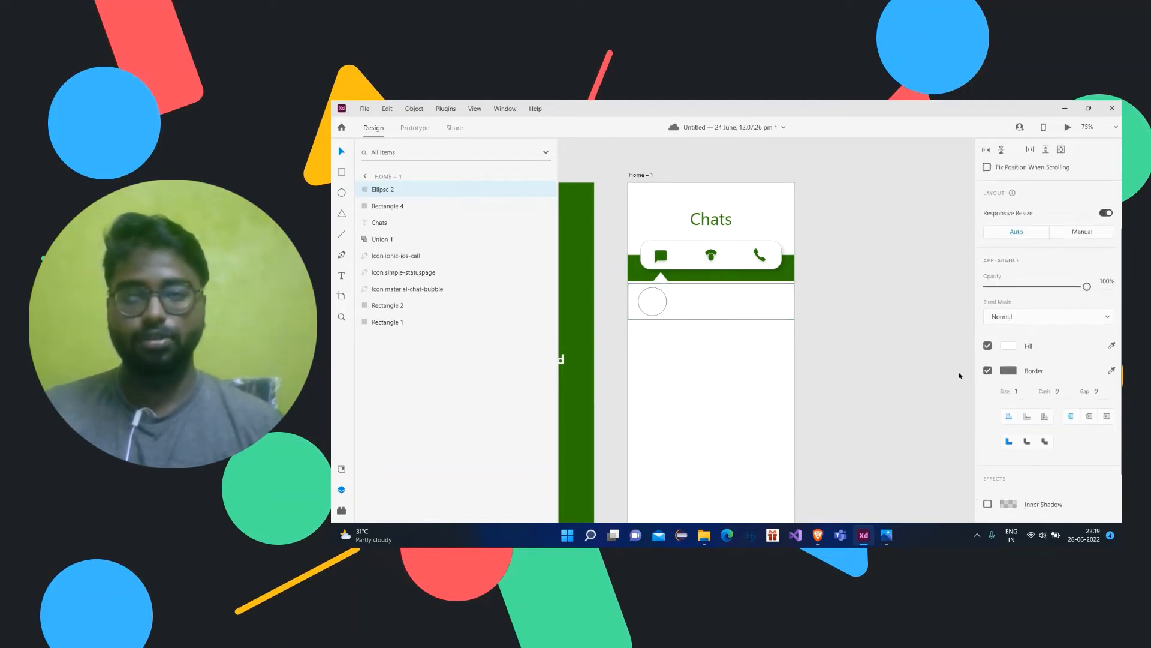
pyautogui.click(762, 313)
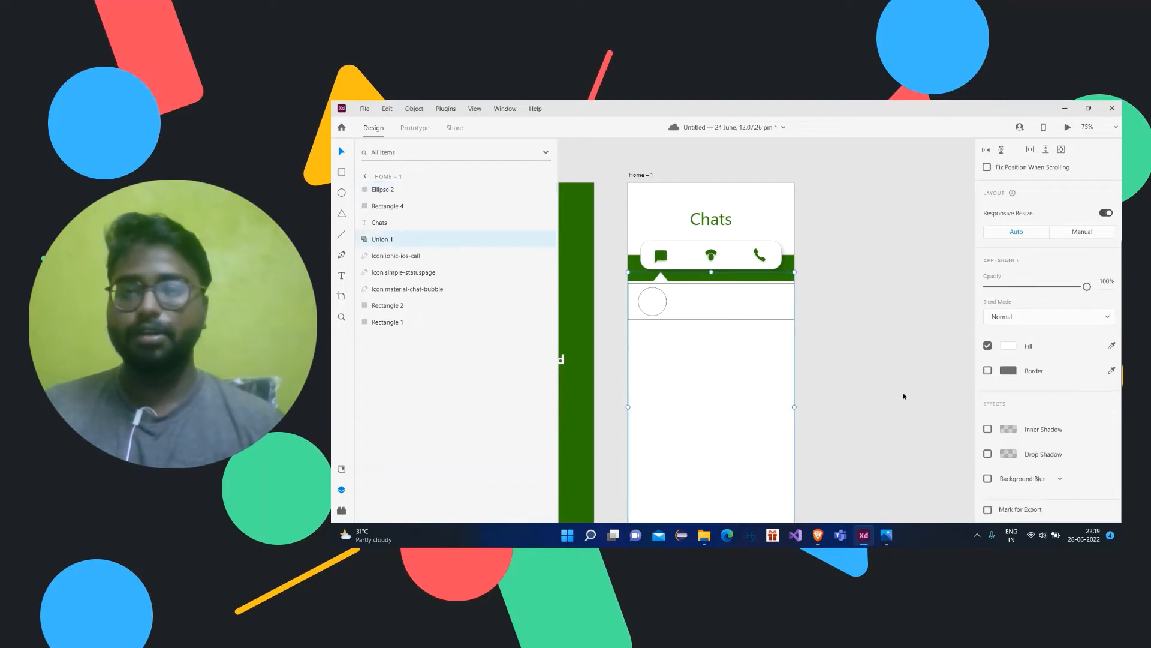
# - Try filling the profile picture circle directly with the dark male portrait from the UIUX folder, and undo the fill
pyautogui.click(704, 535)
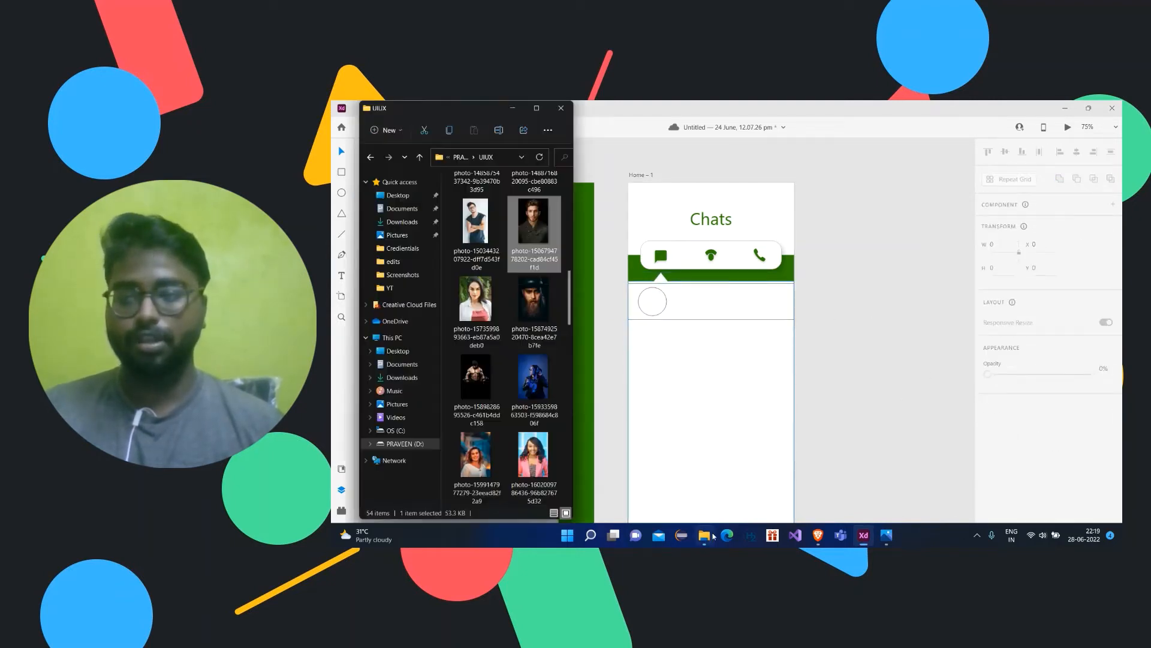
pyautogui.scroll(-10, 485, 303)
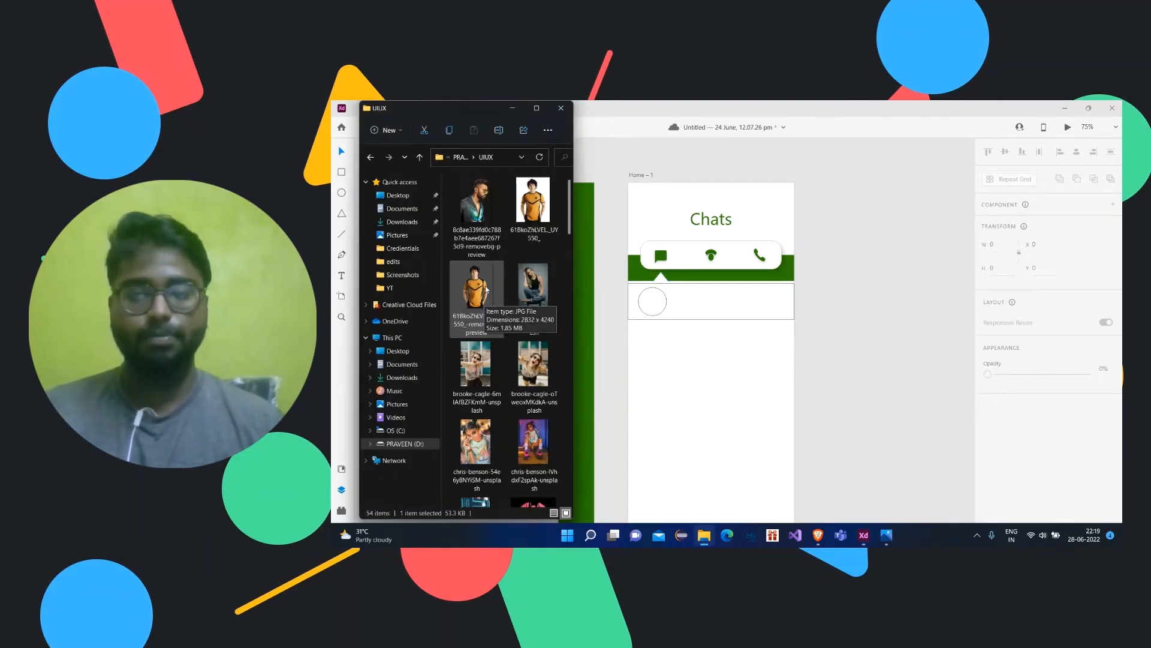
pyautogui.scroll(12, 504, 306)
pyautogui.scroll(-5, 525, 335)
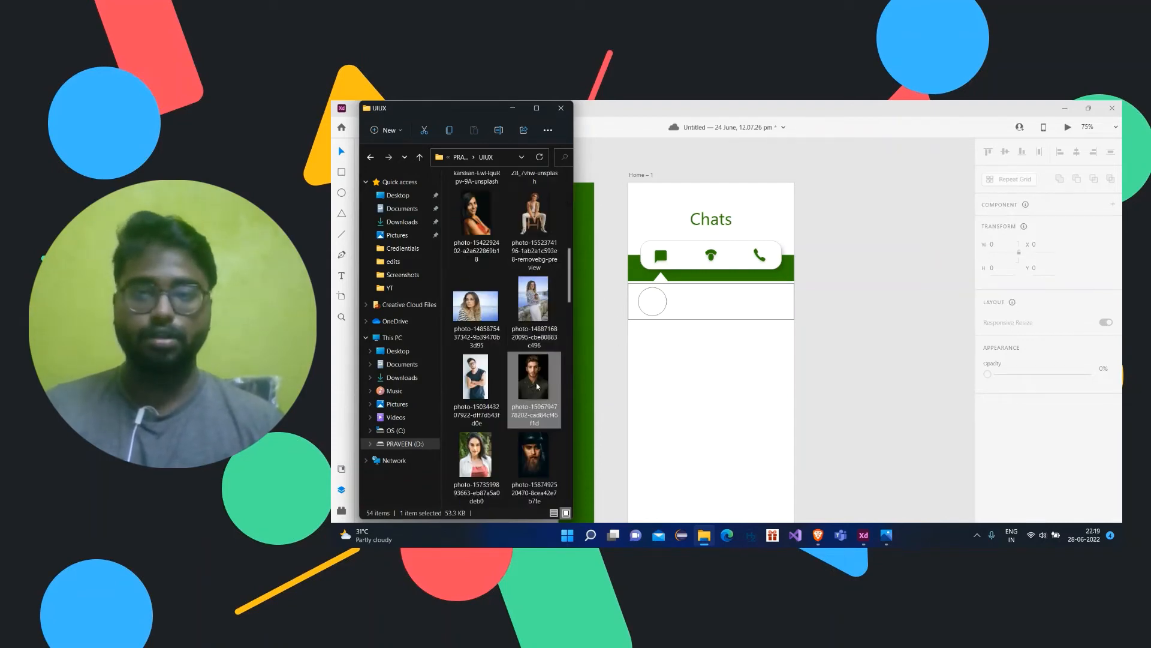
pyautogui.moveTo(630, 334); pyautogui.dragTo(658, 301)
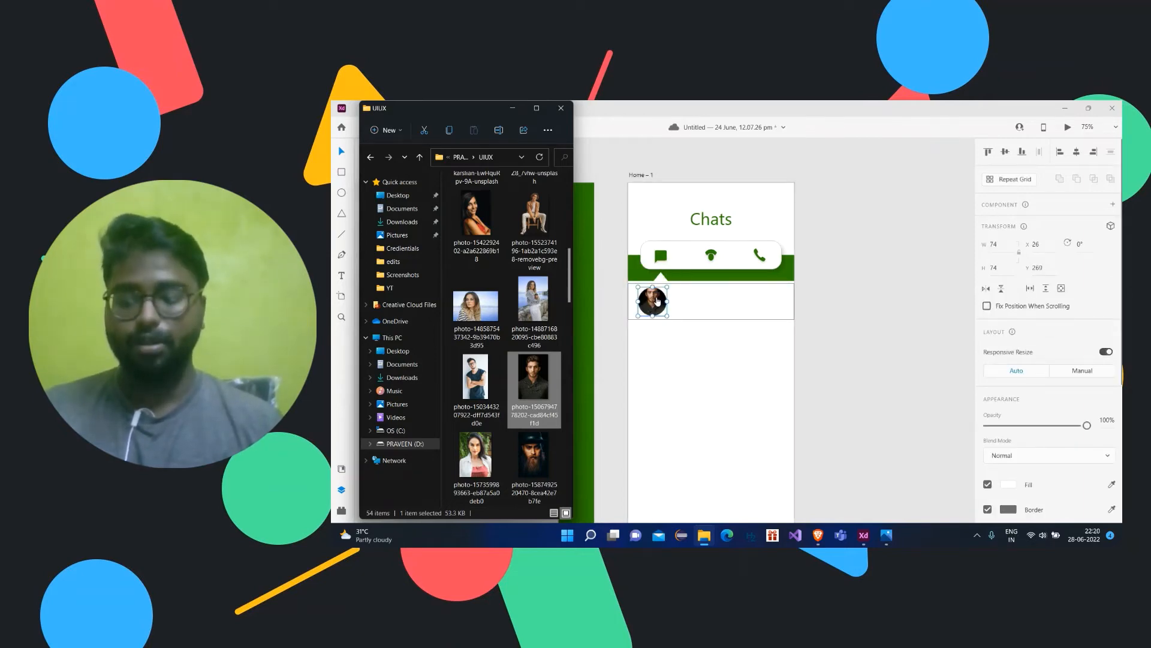
pyautogui.click(793, 309)
pyautogui.hotkey('ctrl', 'z')
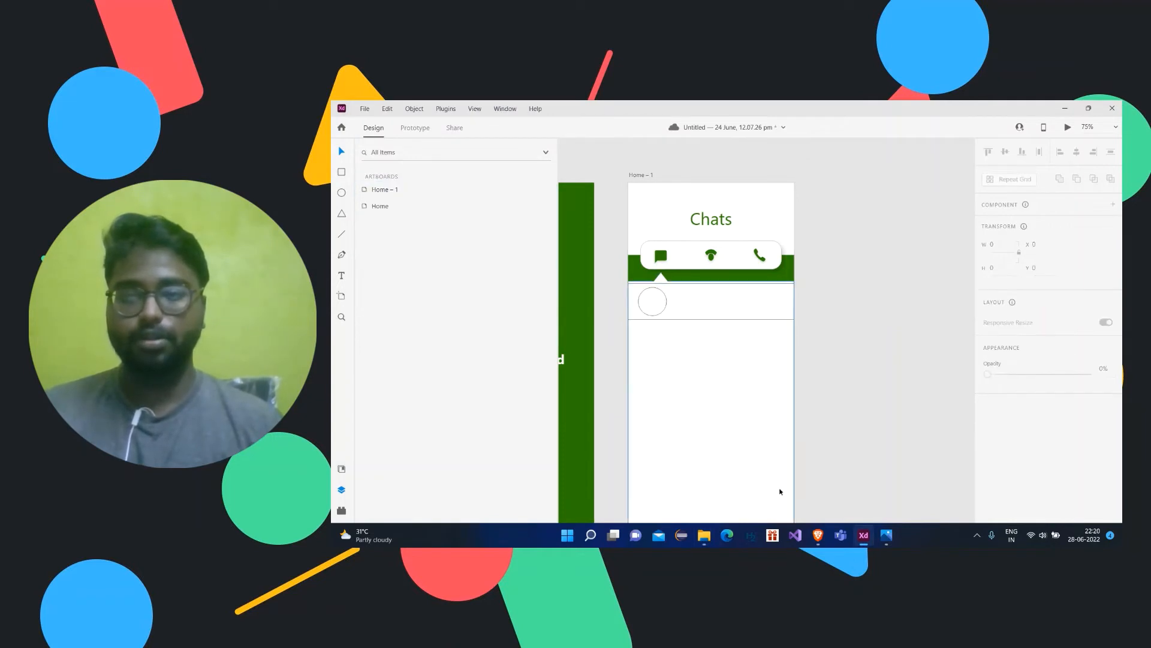
pyautogui.click(704, 535)
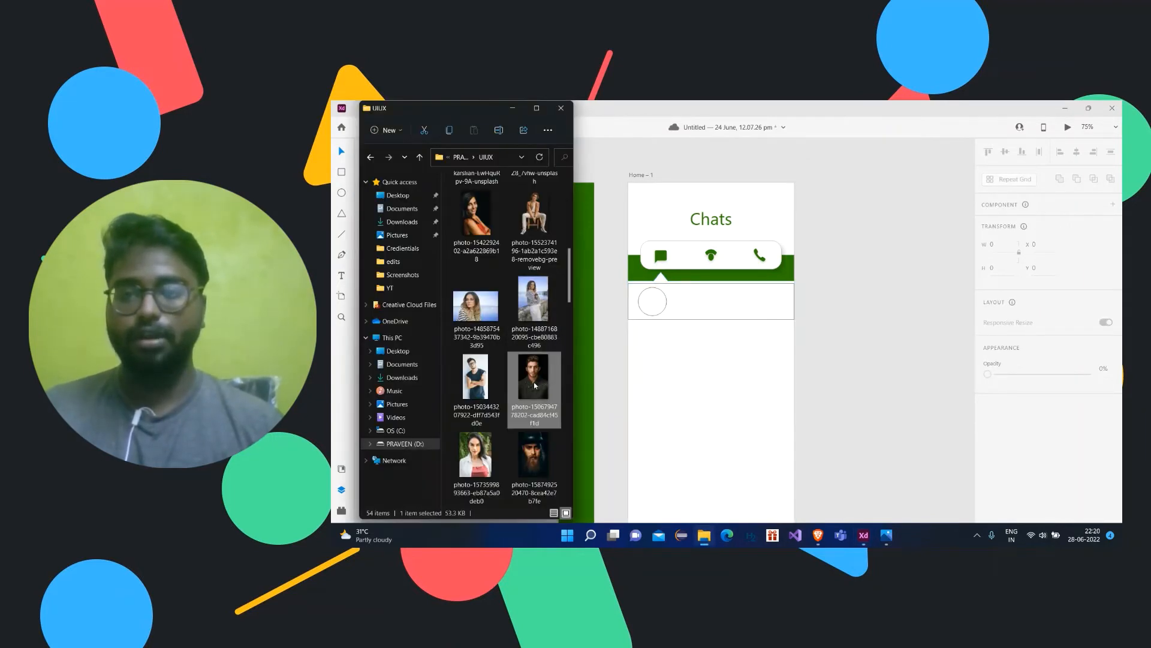
pyautogui.moveTo(600, 376); pyautogui.dragTo(862, 361)
pyautogui.moveTo(934, 395); pyautogui.dragTo(671, 343)
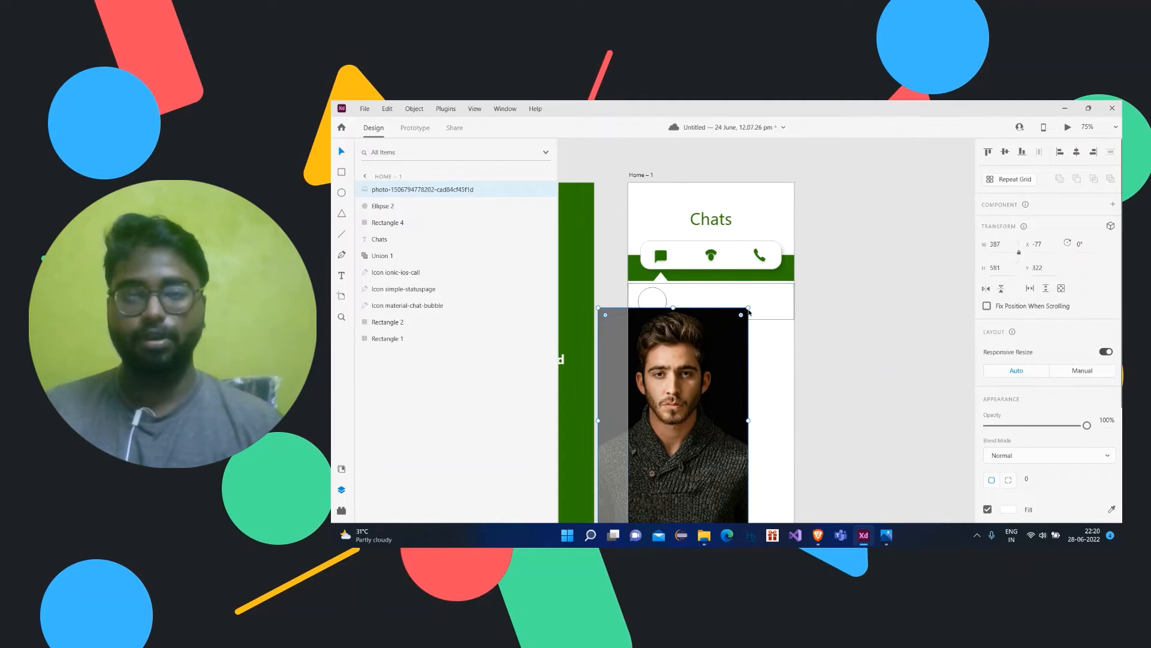
pyautogui.moveTo(749, 311); pyautogui.dragTo(673, 421)
pyautogui.moveTo(636, 474); pyautogui.dragTo(728, 368)
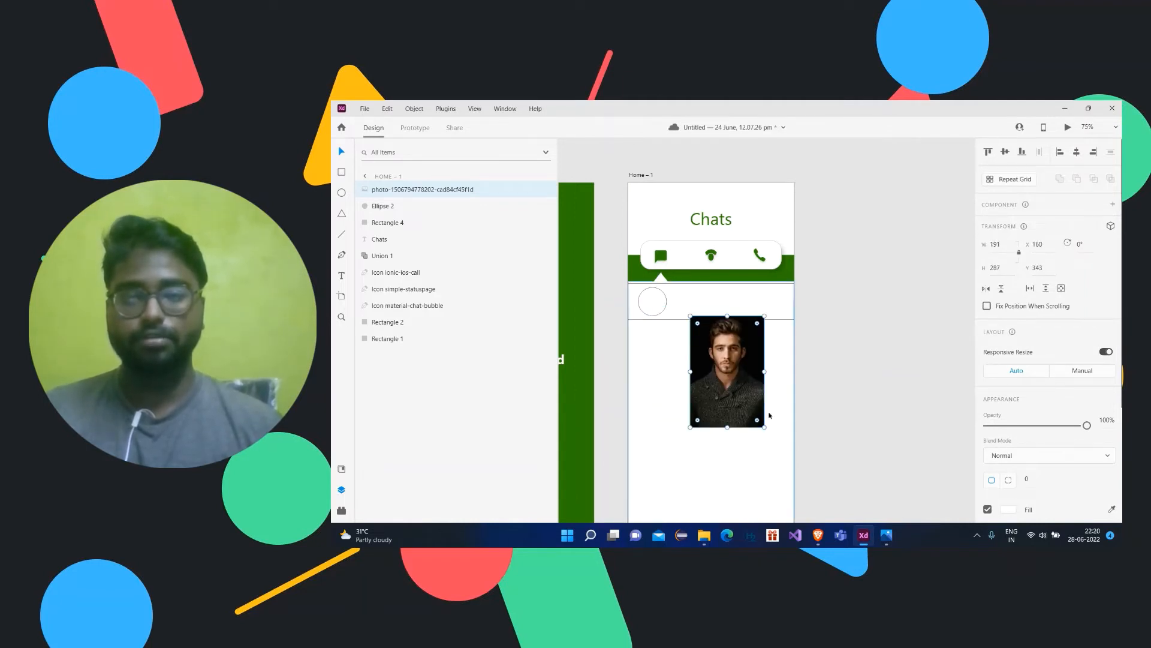
pyautogui.moveTo(764, 427); pyautogui.dragTo(658, 332)
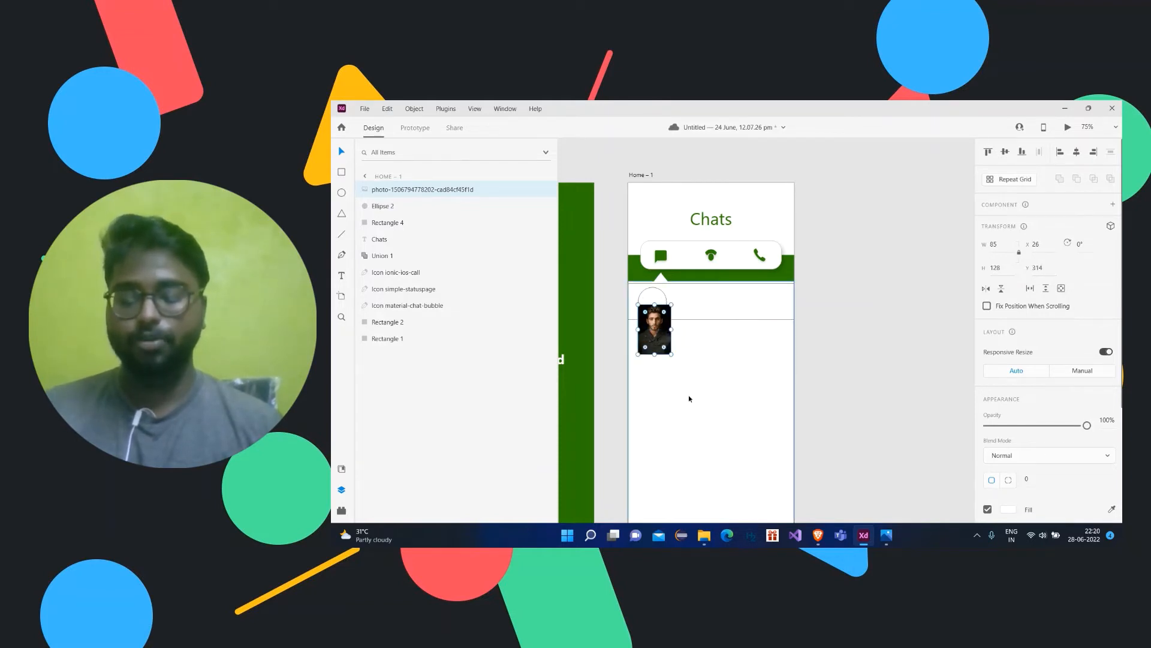
pyautogui.press('Escape')
# - Mask the portrait photo with the profile picture circle and reposition the photo to about X 15, Y 262 so the face fills the circle
pyautogui.click(656, 328)
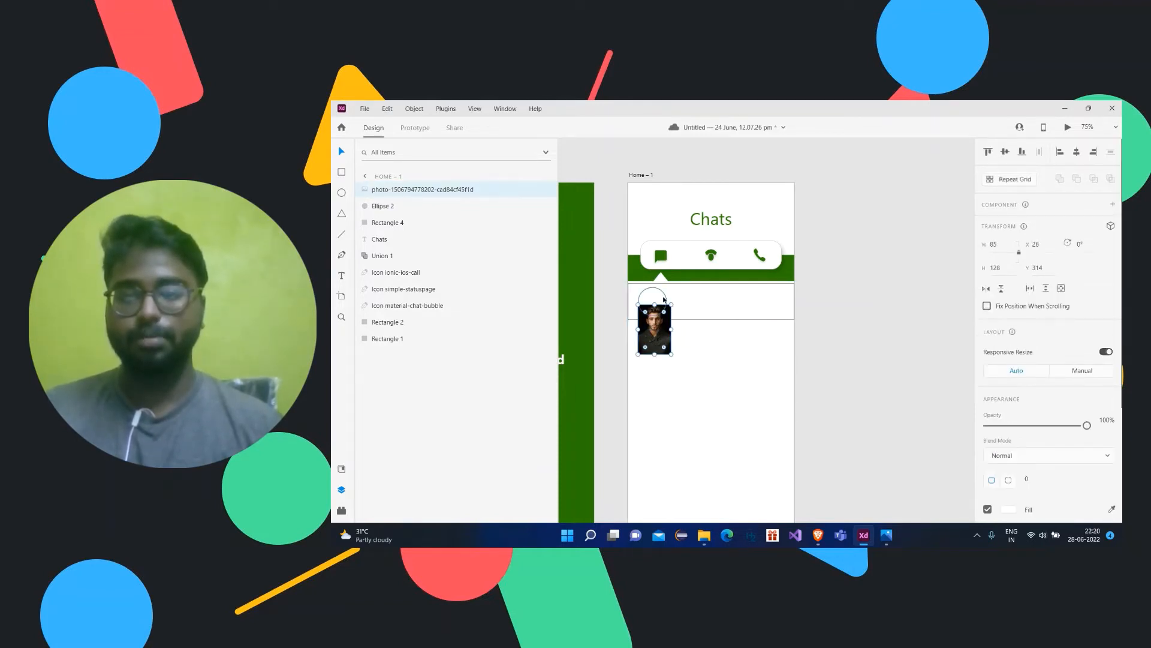
pyautogui.keyDown('shift'); pyautogui.click(664, 300); pyautogui.keyUp('shift')
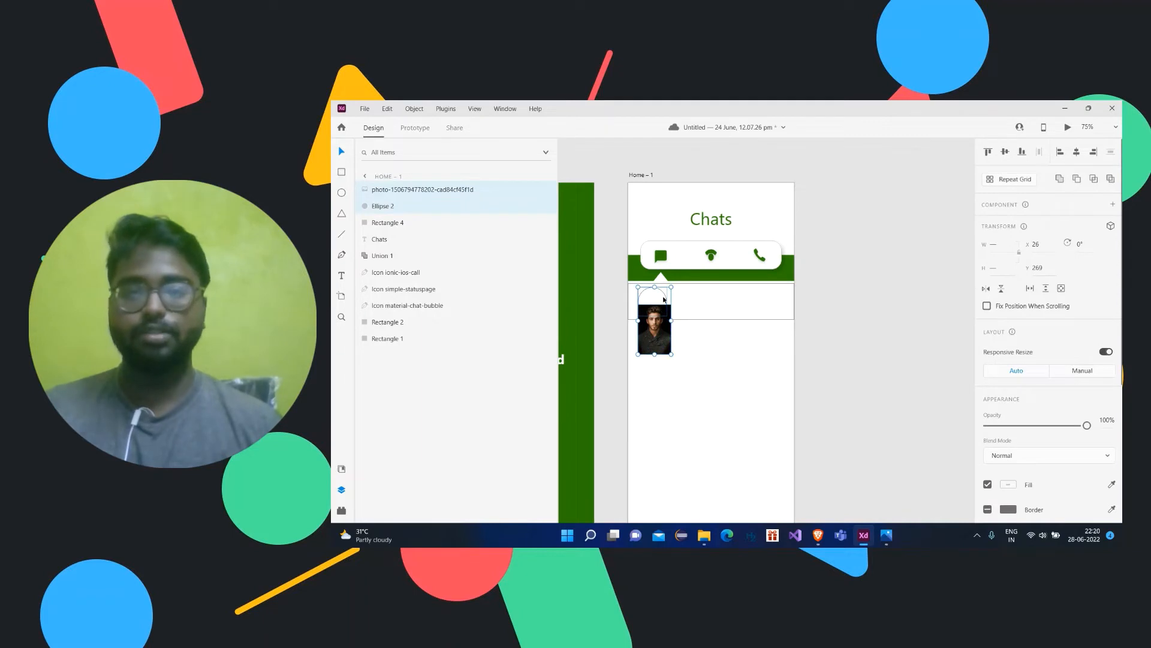
pyautogui.click(422, 109)
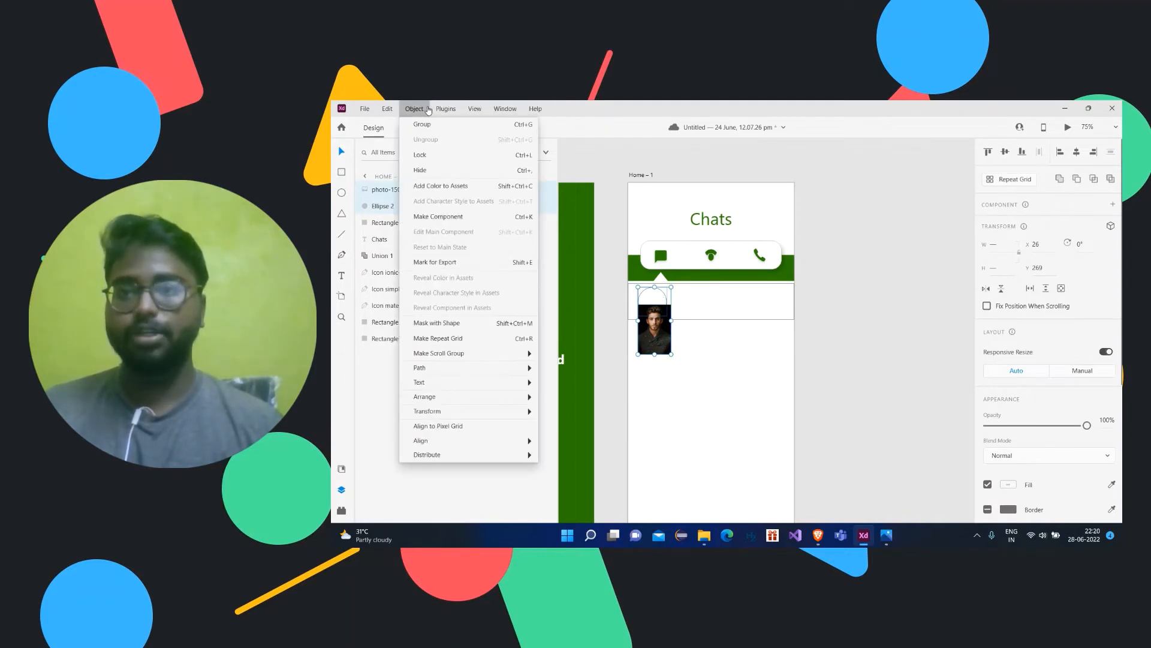
pyautogui.click(451, 324)
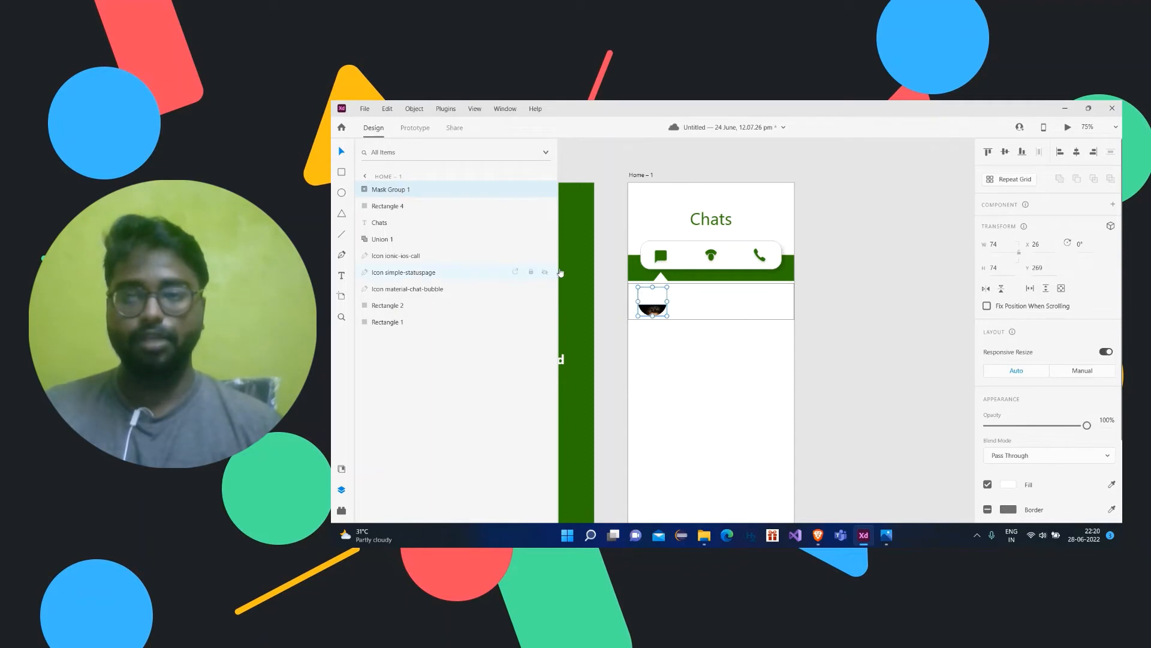
pyautogui.doubleClick(655, 307)
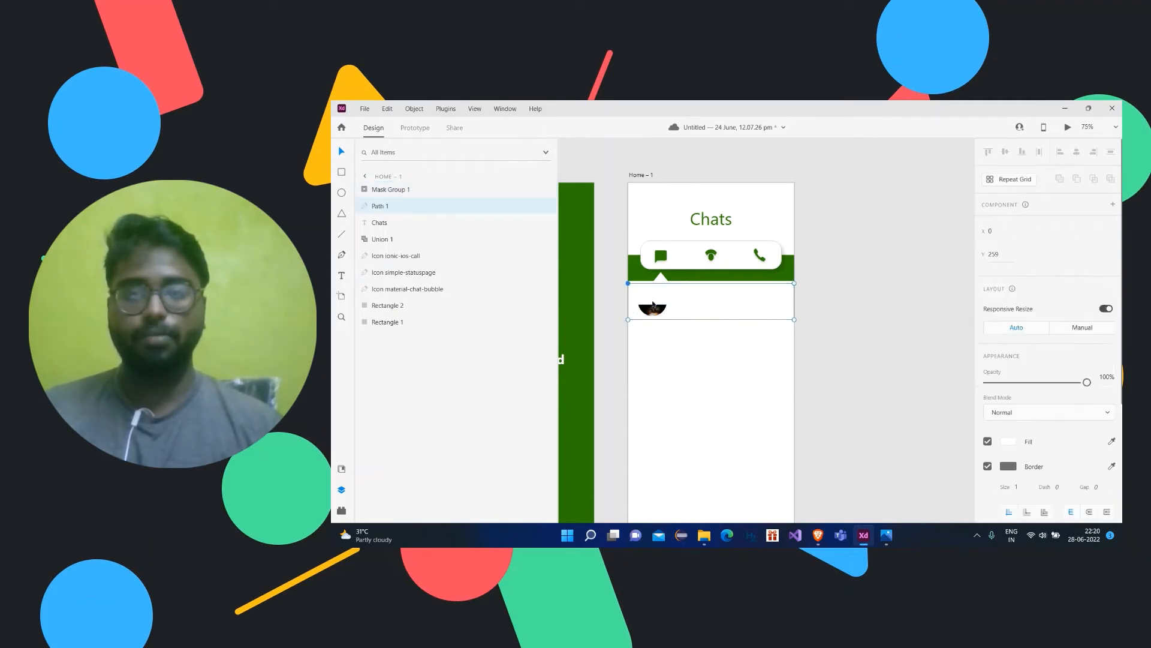
pyautogui.moveTo(656, 347); pyautogui.dragTo(652, 322)
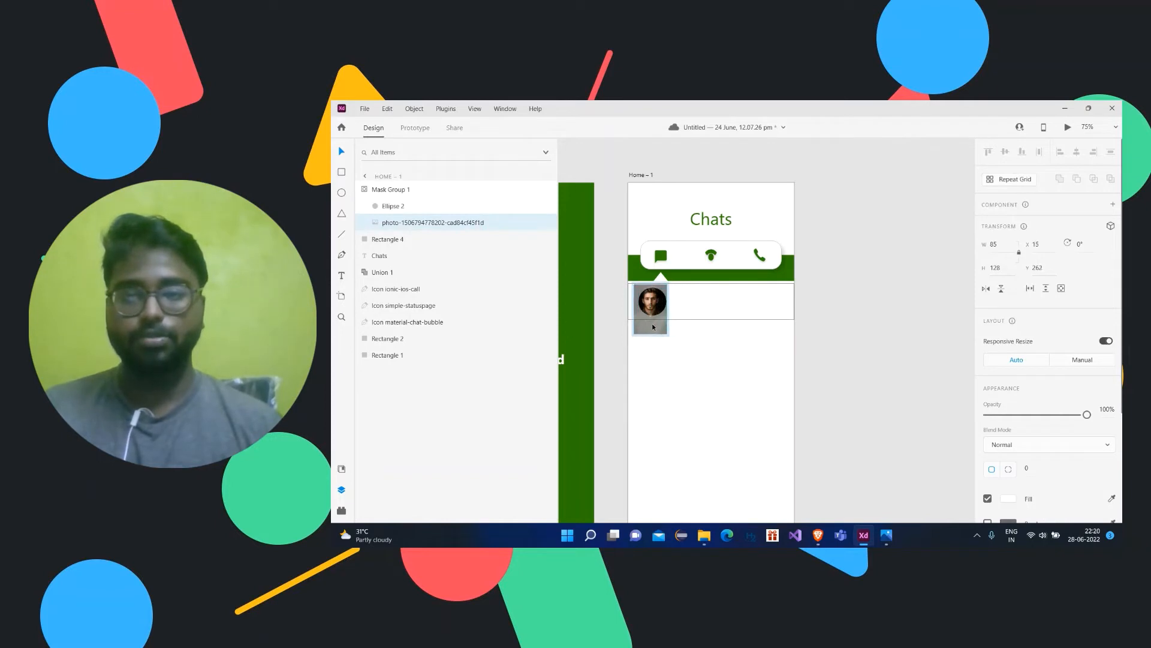
pyautogui.click(904, 299)
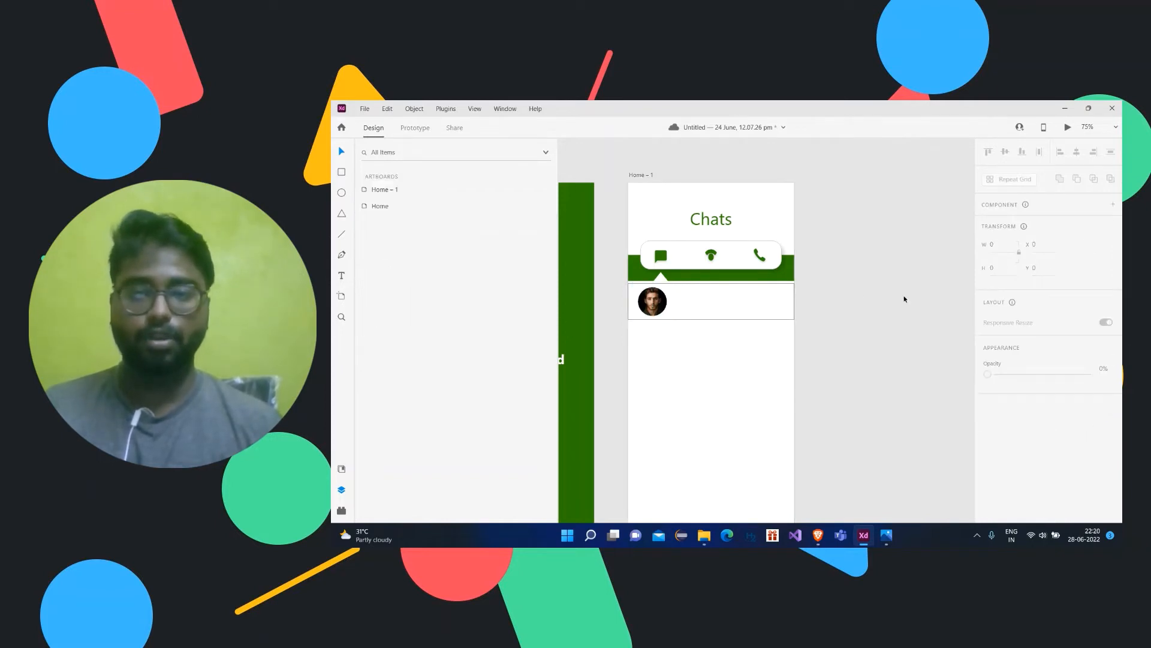
# - Narrow the masked profile picture to about 67 wide, keeping its height at 74
pyautogui.click(660, 307)
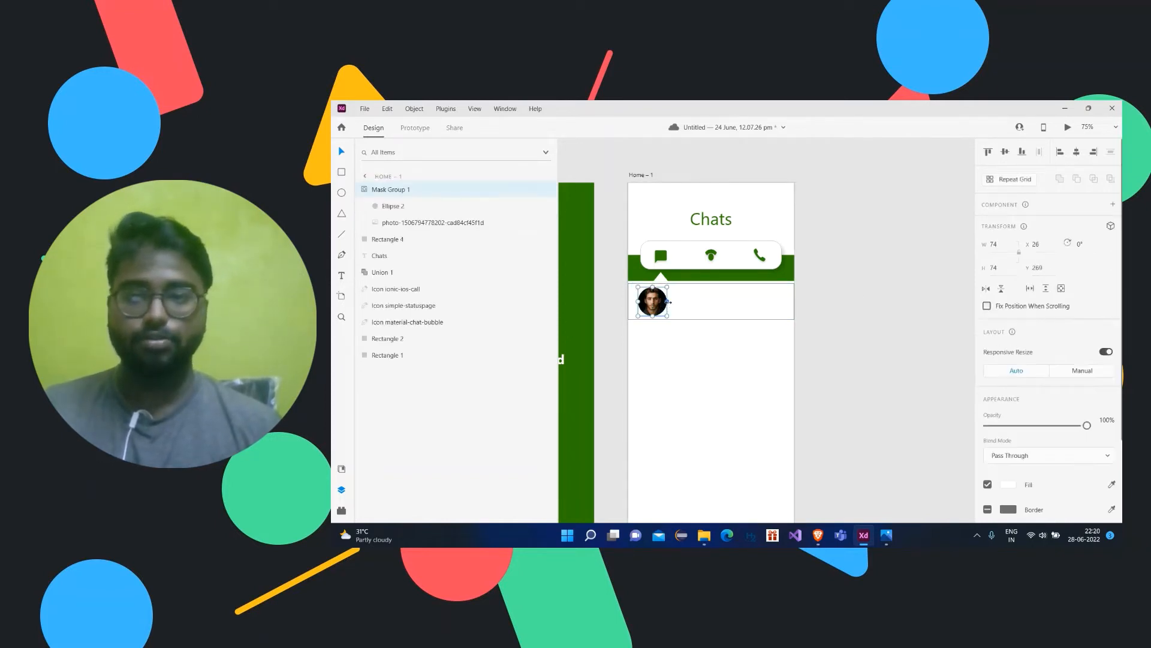
pyautogui.moveTo(667, 301); pyautogui.dragTo(665, 302)
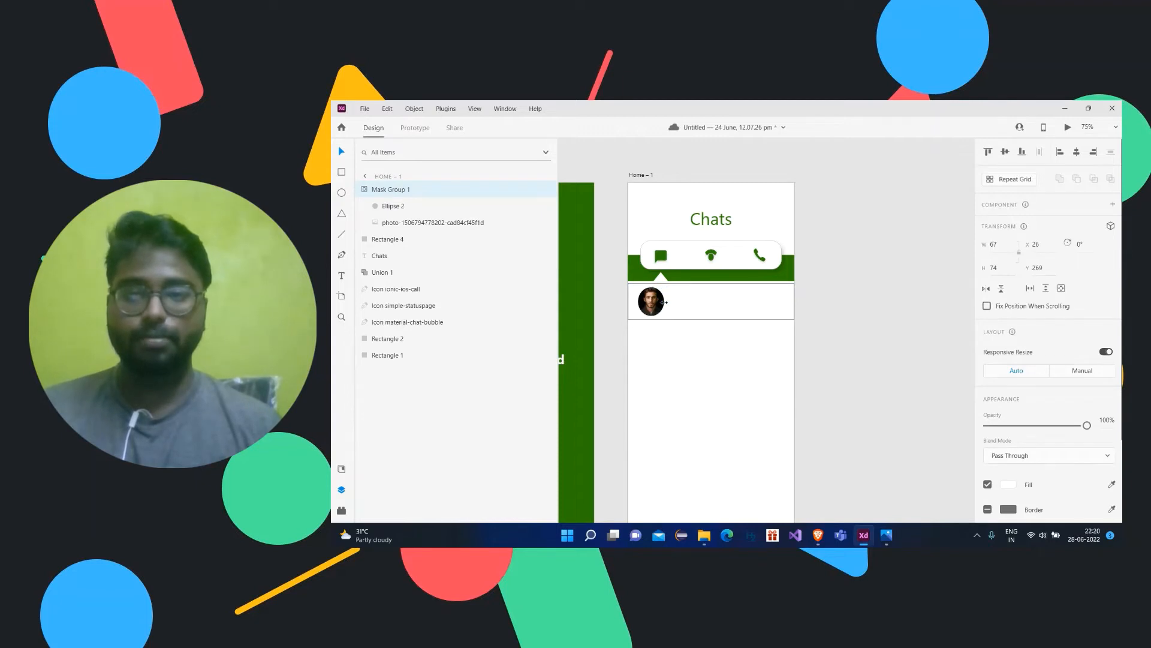
pyautogui.click(851, 289)
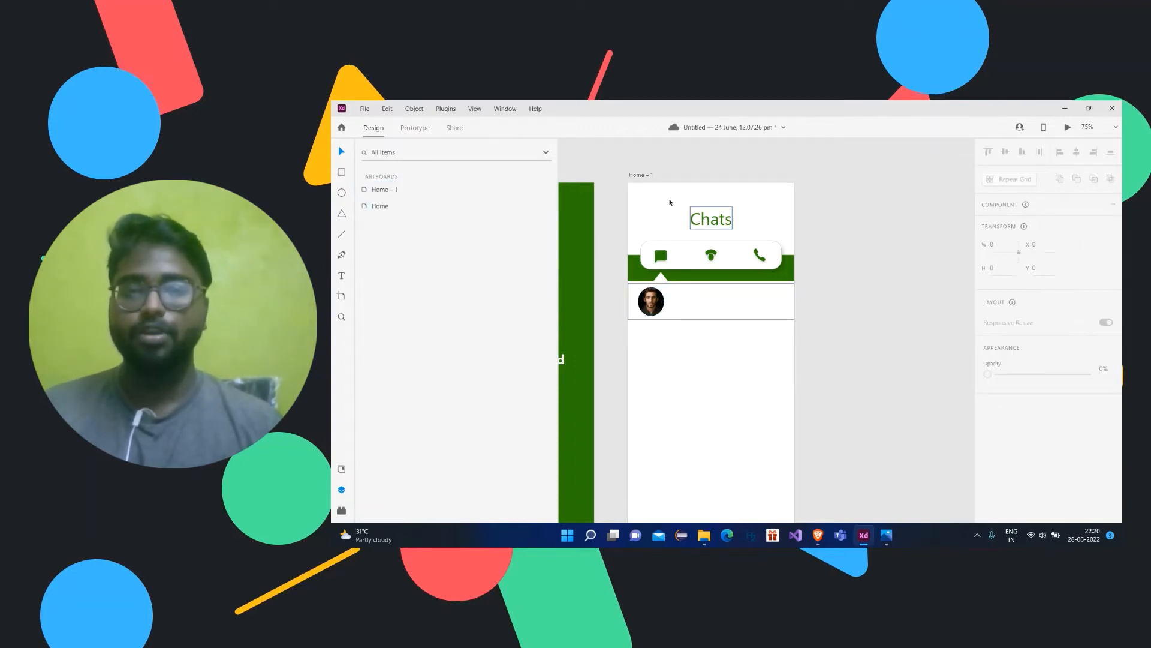
# - Duplicate the "Chats" title into the chat row at about X 145, Y 269 and bring the copy to the front of the layer order
pyautogui.click(717, 230)
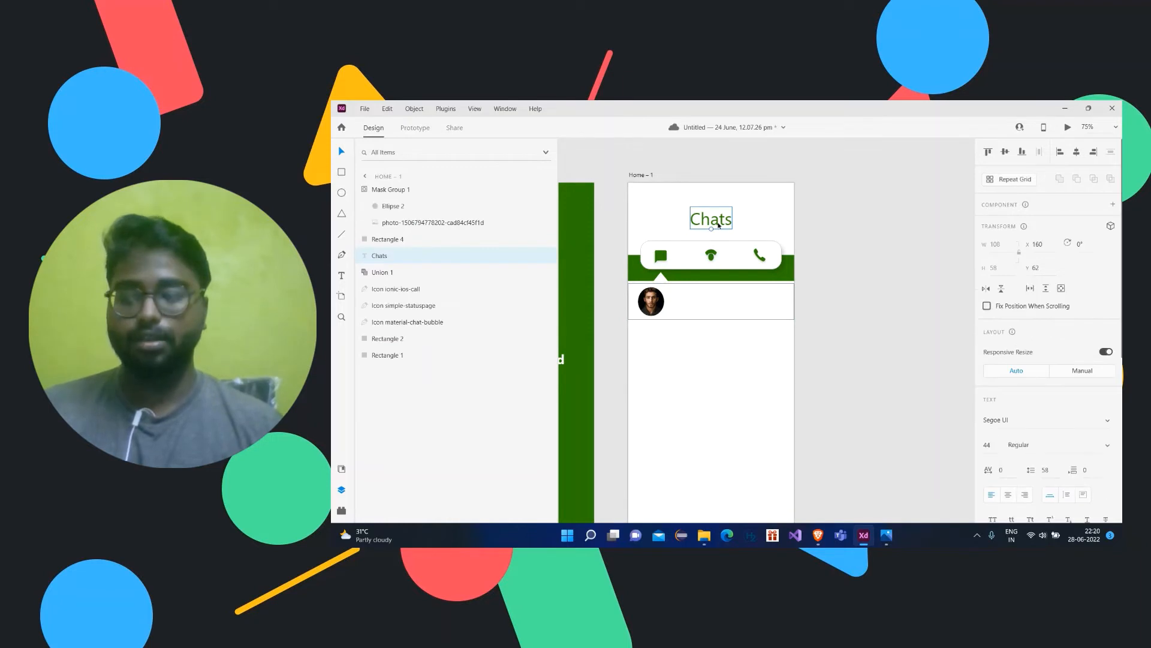
pyautogui.moveTo(718, 230); pyautogui.dragTo(715, 301)
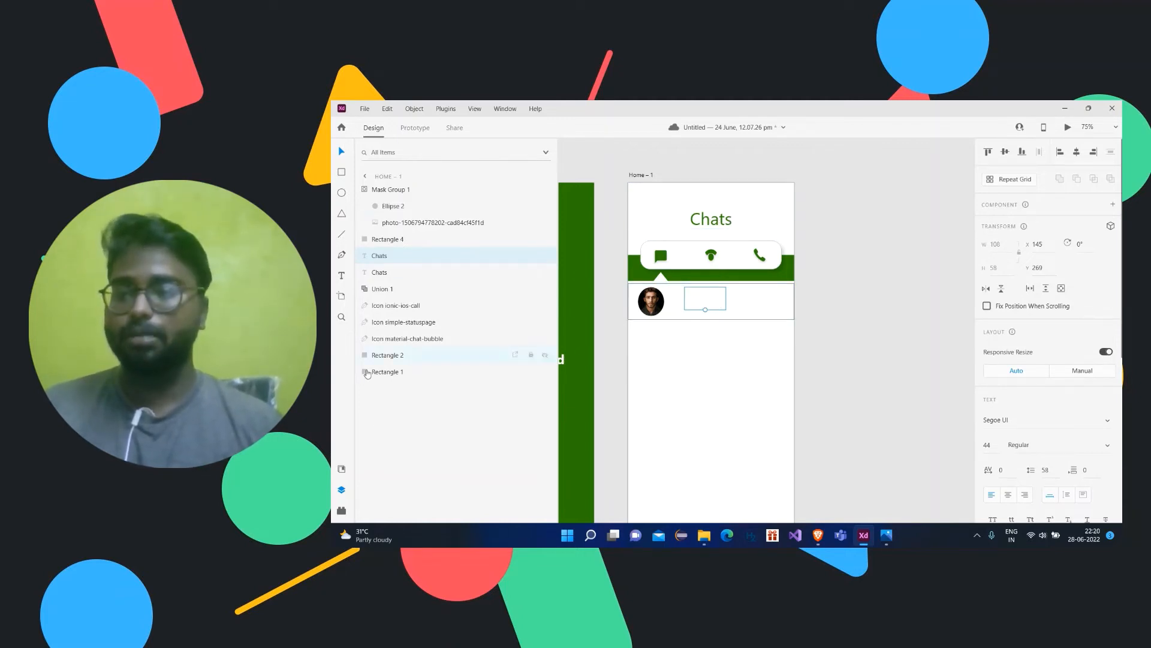
pyautogui.click(342, 511)
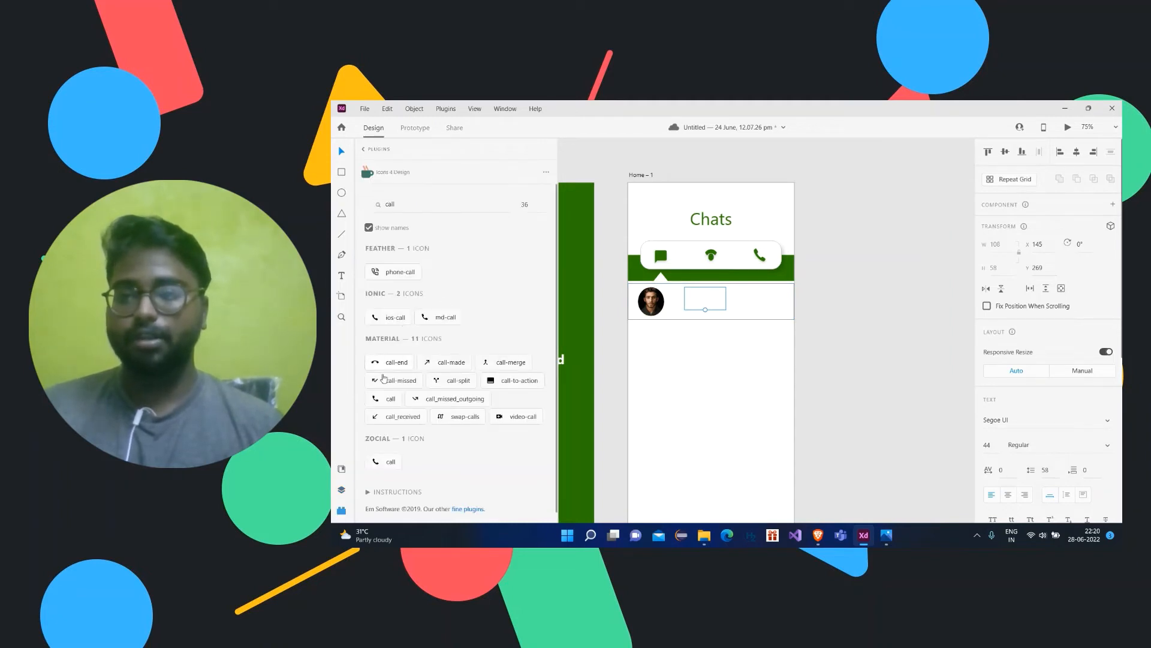
pyautogui.click(350, 488)
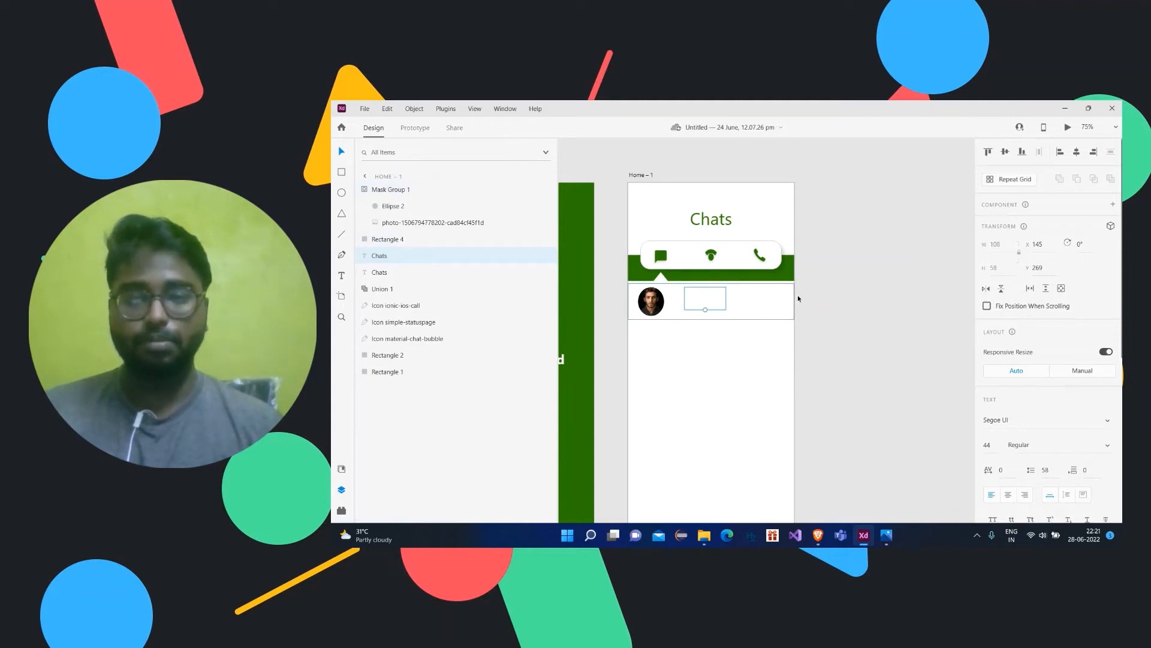
pyautogui.moveTo(400, 264); pyautogui.dragTo(396, 186)
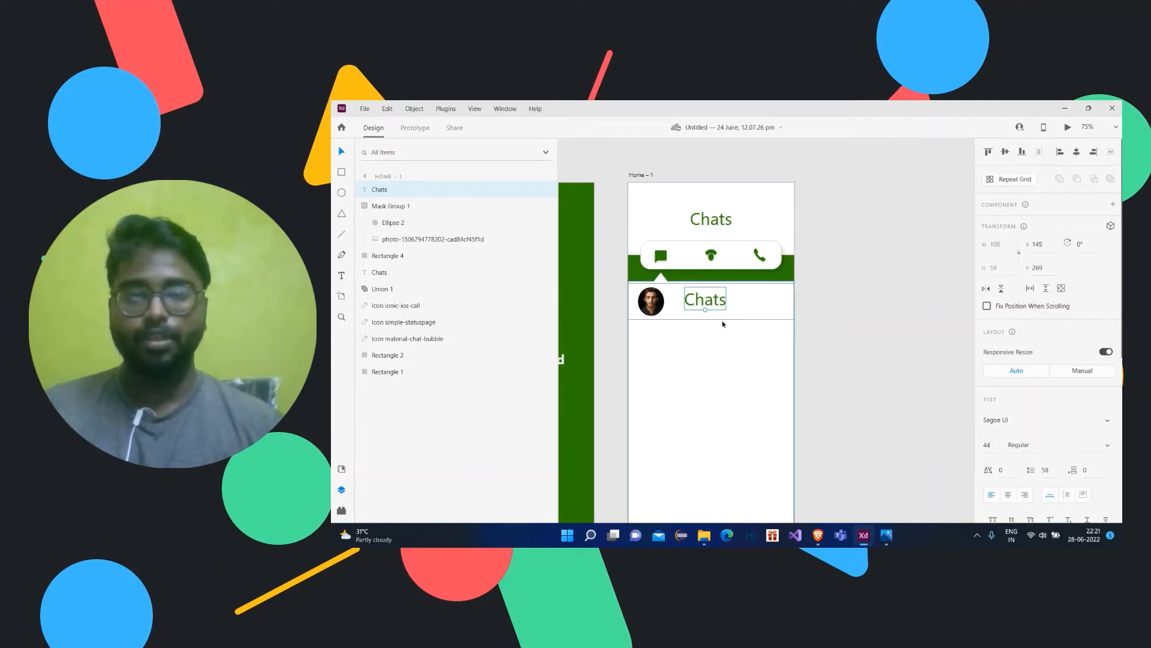
# - Replace the duplicated text in the chat row with the contact's first name
pyautogui.doubleClick(715, 300)
pyautogui.write('Sam')
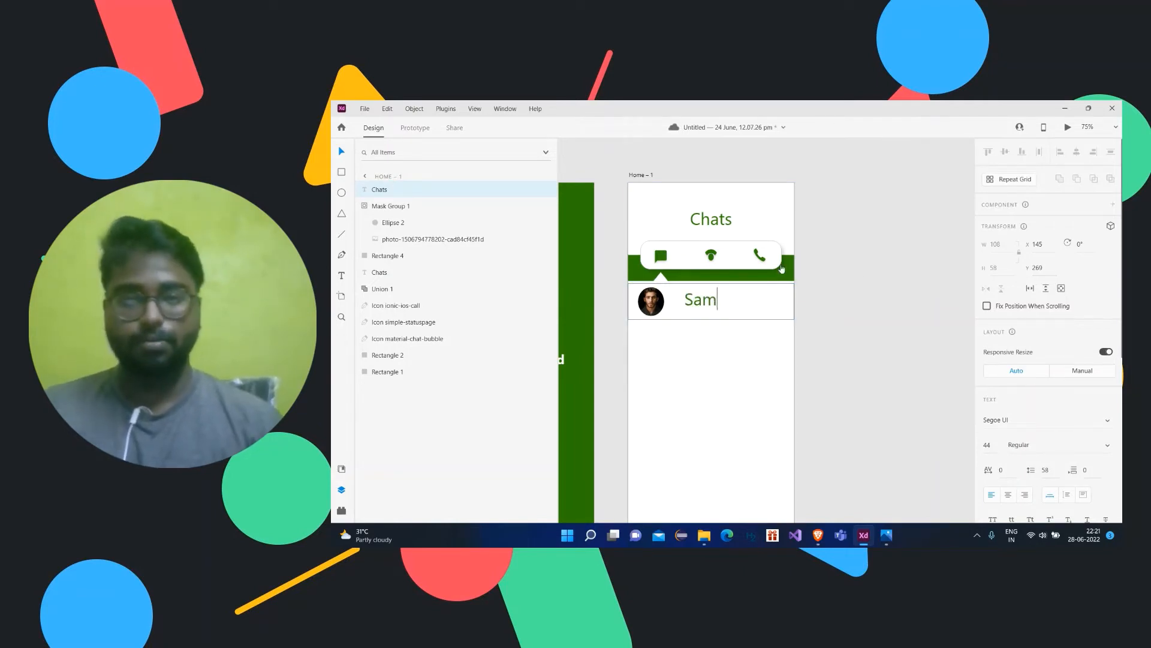
pyautogui.press('Escape')
# - Set the contact name's text size to 35 and move it next to the profile picture, at about X 110, Y 269
pyautogui.scroll(-4, 1033, 359)
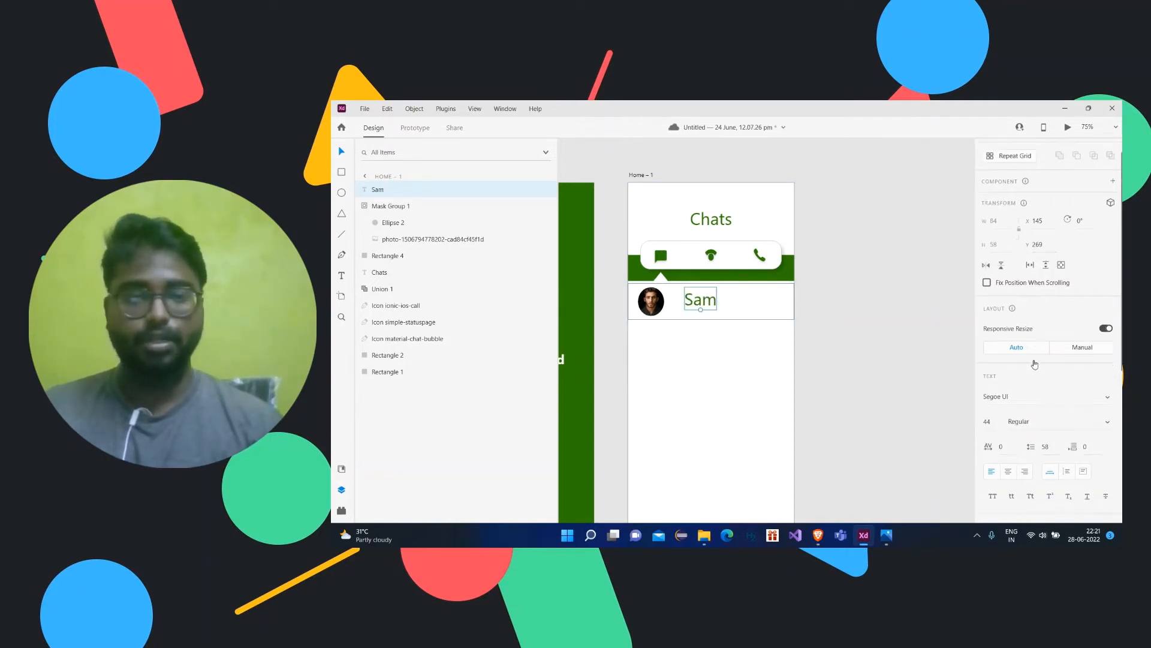
pyautogui.press('Down')
pyautogui.press('Down')
pyautogui.press('Down')
pyautogui.press('Down')
pyautogui.press('Down')
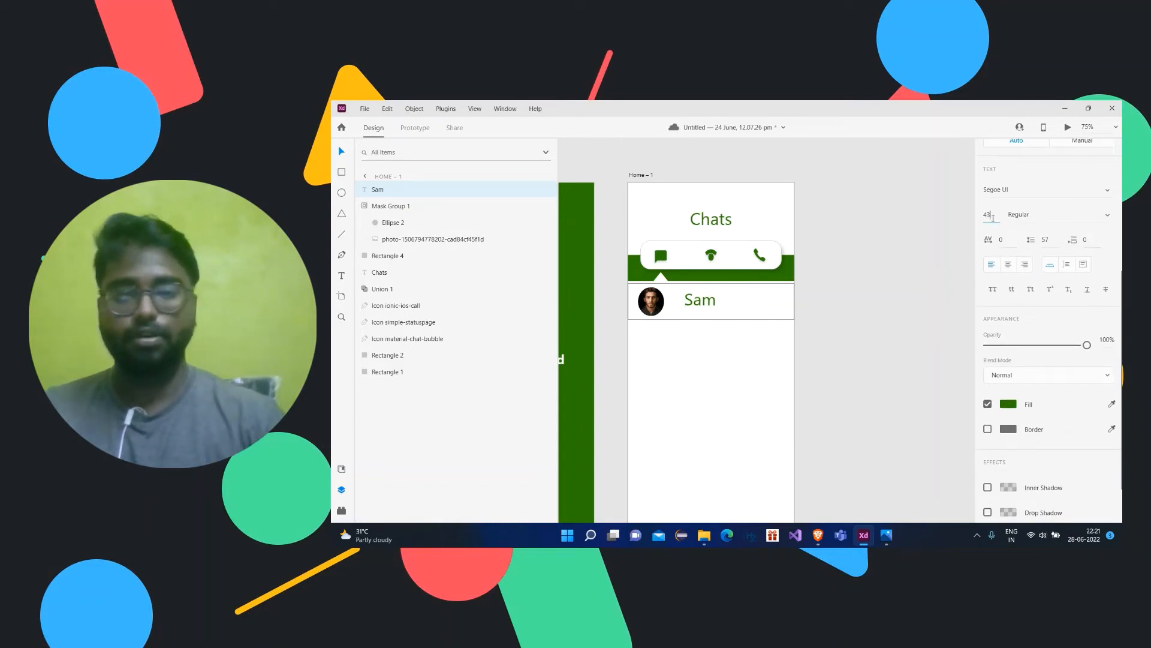
pyautogui.press('Down')
pyautogui.press('Down')
pyautogui.press('Down')
pyautogui.press('Down')
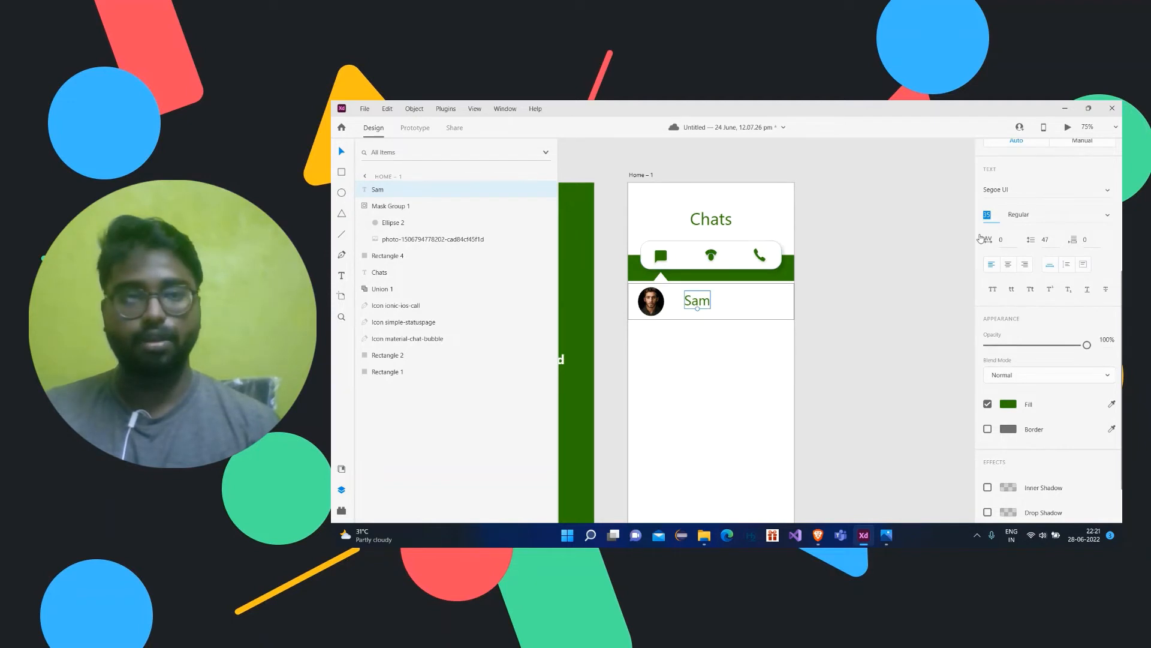
pyautogui.click(877, 264)
pyautogui.moveTo(703, 306); pyautogui.dragTo(688, 304)
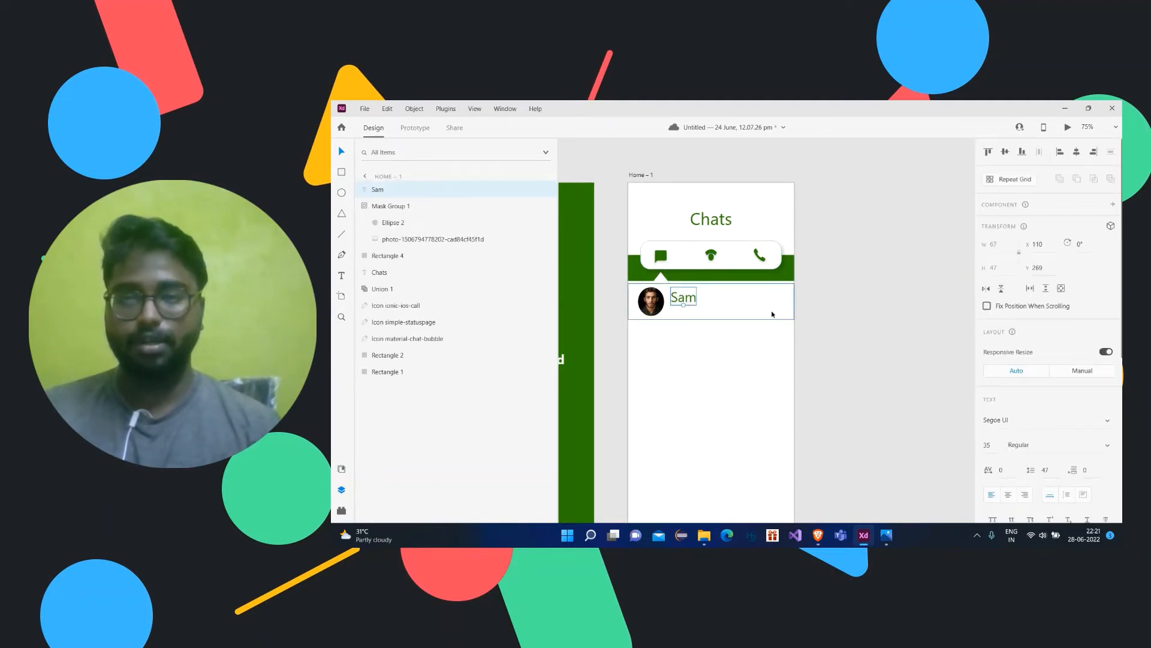
pyautogui.click(872, 308)
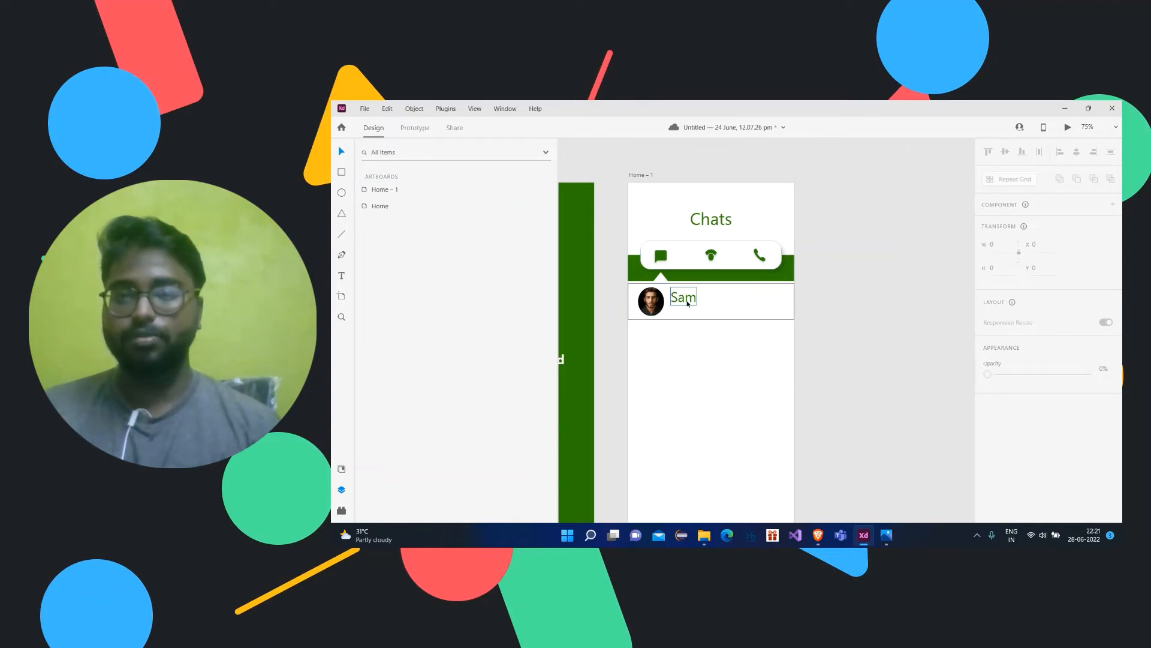
# - Duplicate the contact's name just below itself at X 110, Y 306 and replace the copy's text with "Hi, How are you?"
pyautogui.click(686, 297)
pyautogui.moveTo(686, 297); pyautogui.dragTo(686, 311)
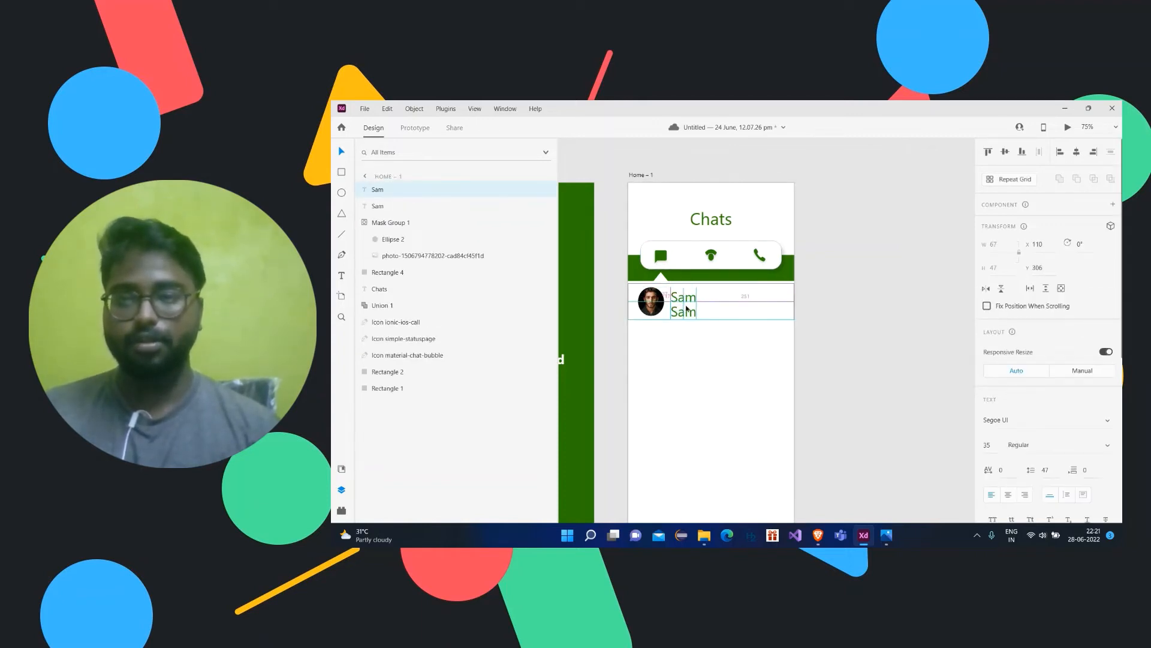
pyautogui.doubleClick(689, 312)
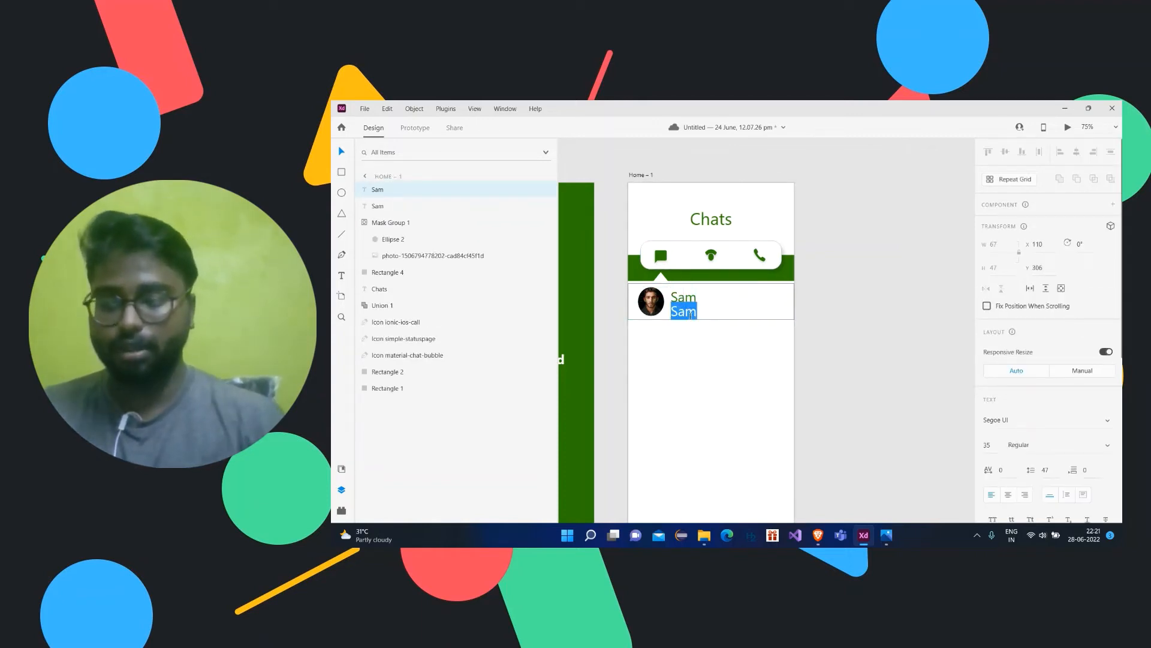
pyautogui.write('Hi, Ho')
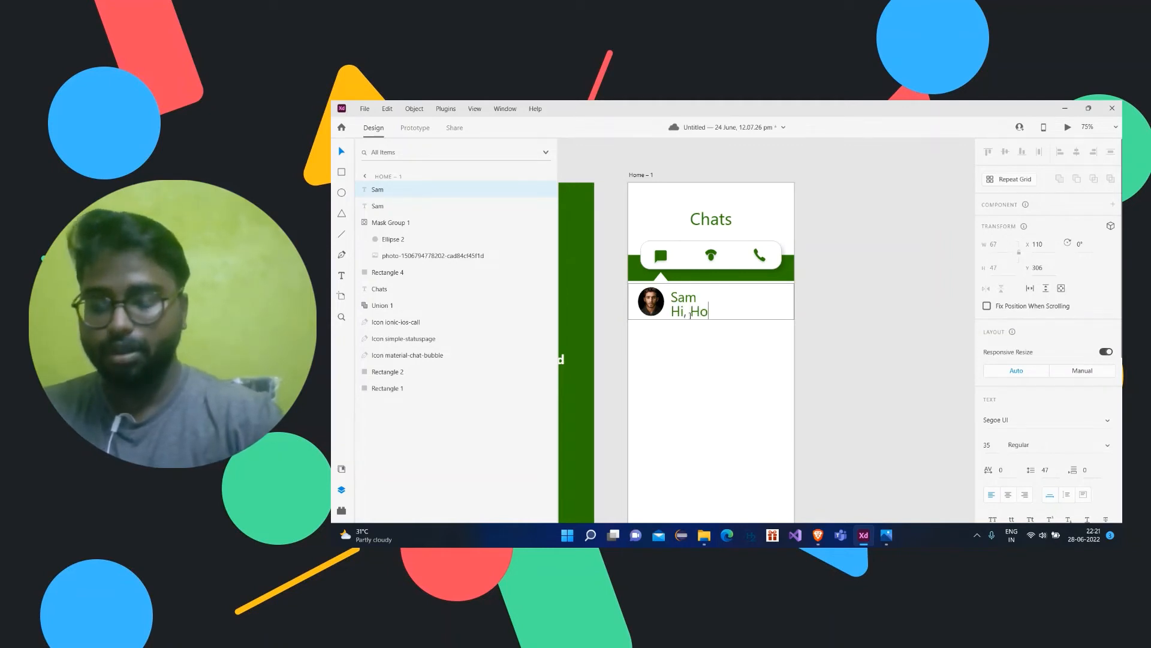
pyautogui.write('w are you?')
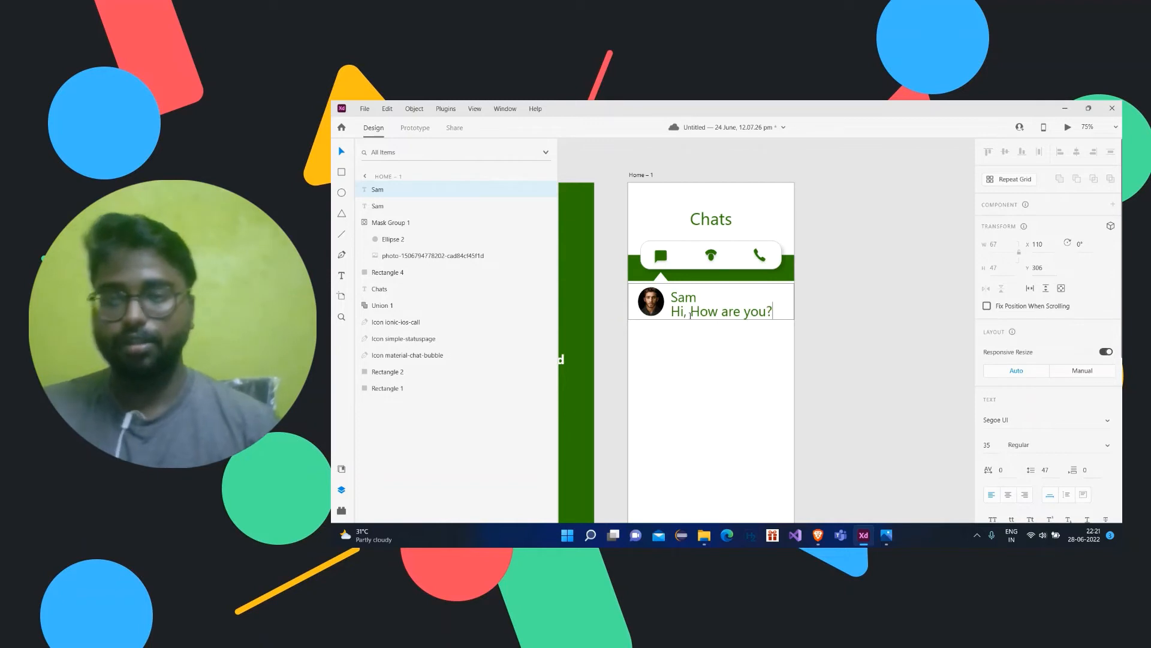
pyautogui.press('Escape')
# - Set the "Hi, How are you?" message text's size to 20 and position it closely under the contact's name
pyautogui.scroll(-3, 1097, 435)
pyautogui.scroll(-1, 1096, 434)
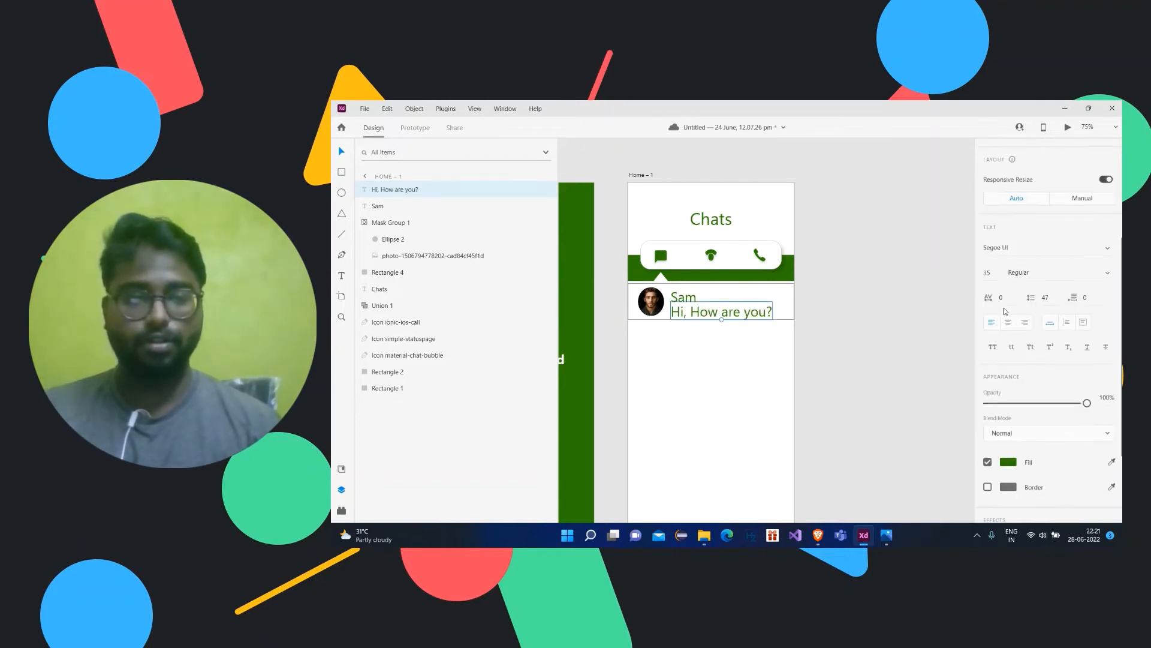
pyautogui.write('25')
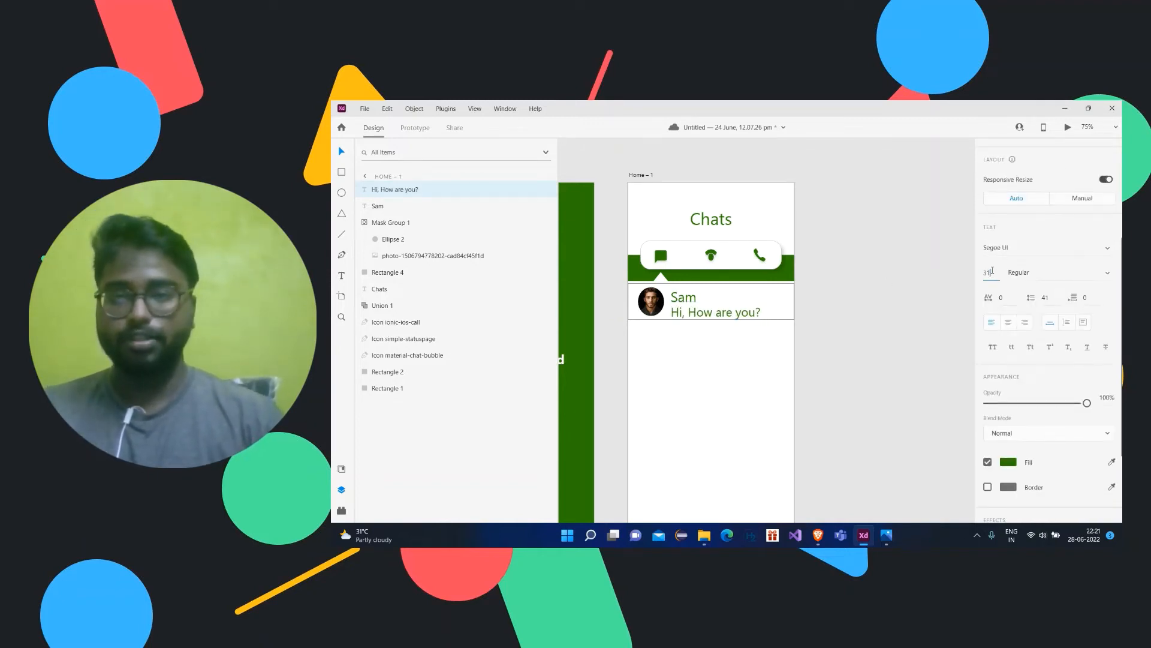
pyautogui.press('Down')
pyautogui.press('Down')
pyautogui.press('Down')
pyautogui.press('Down')
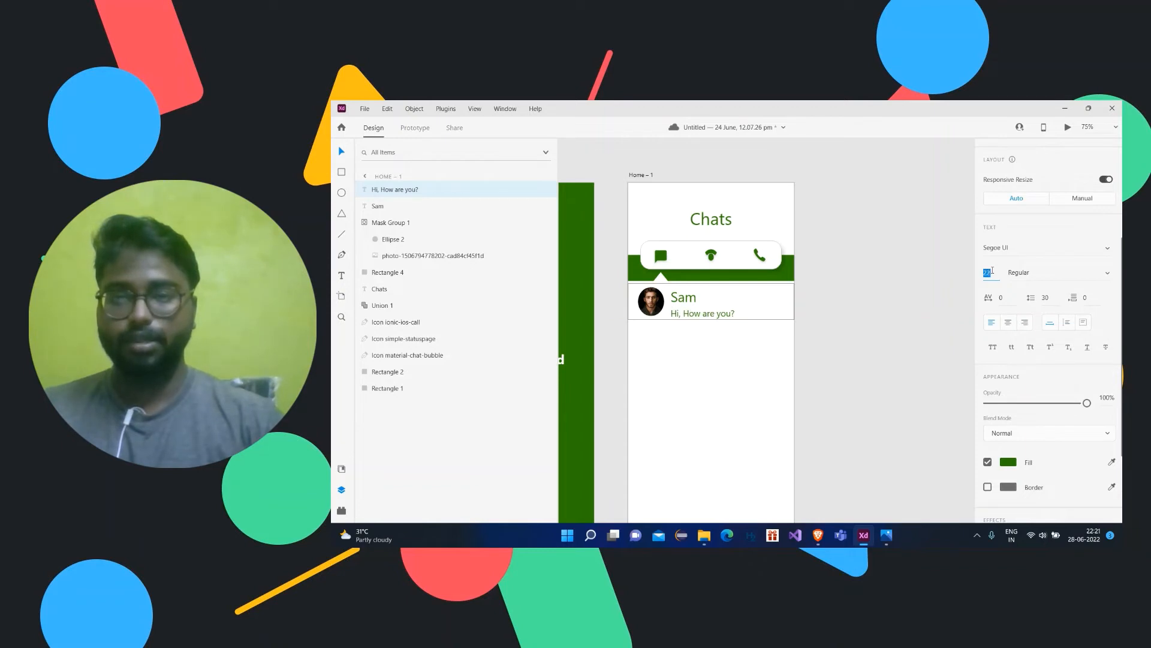
pyautogui.moveTo(713, 314); pyautogui.dragTo(716, 314)
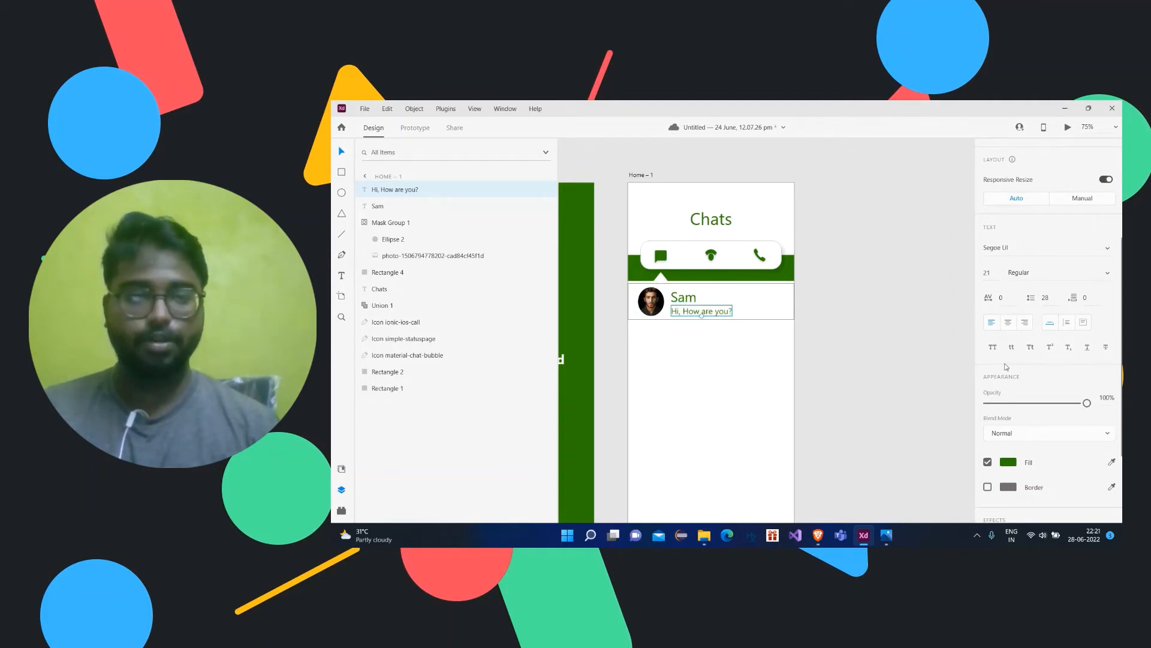
pyautogui.press('Down')
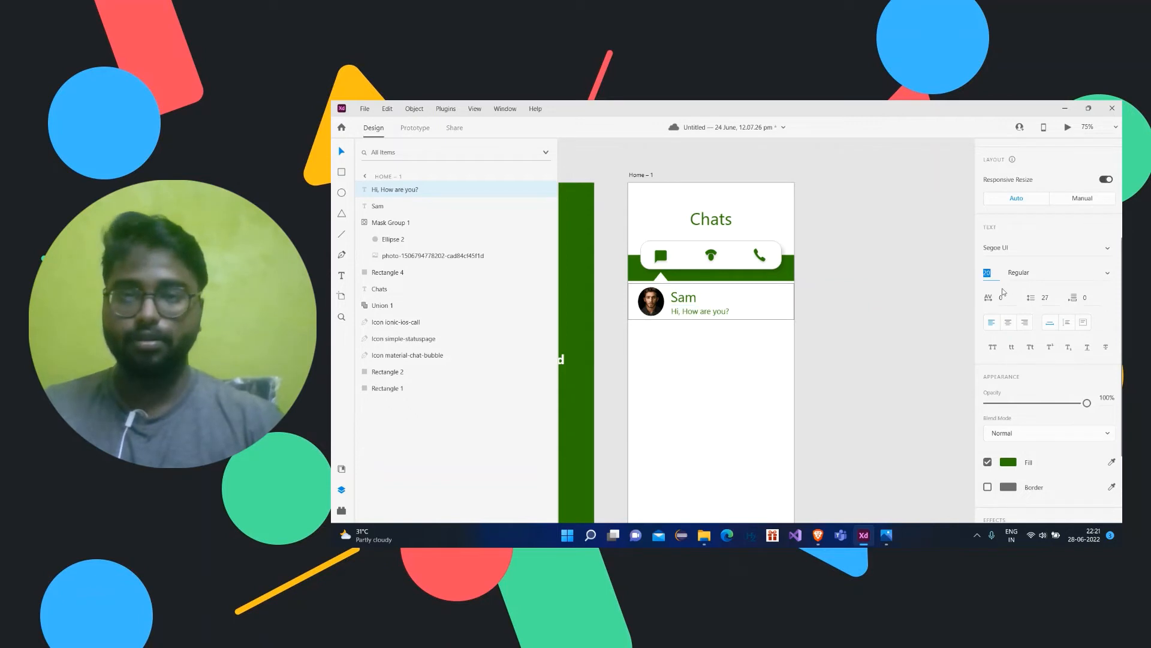
pyautogui.moveTo(704, 312); pyautogui.dragTo(706, 311)
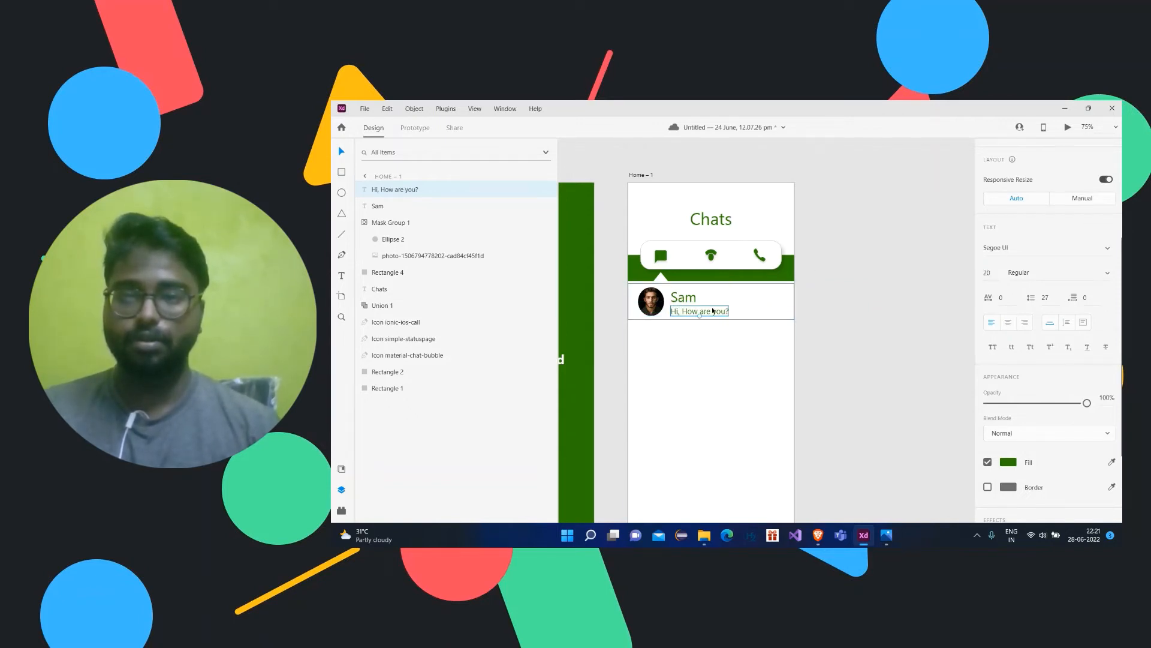
# - Draw a circle about 30 by 29 near the chat row's right end and place it at about X 354, Y 278
pyautogui.click(825, 301)
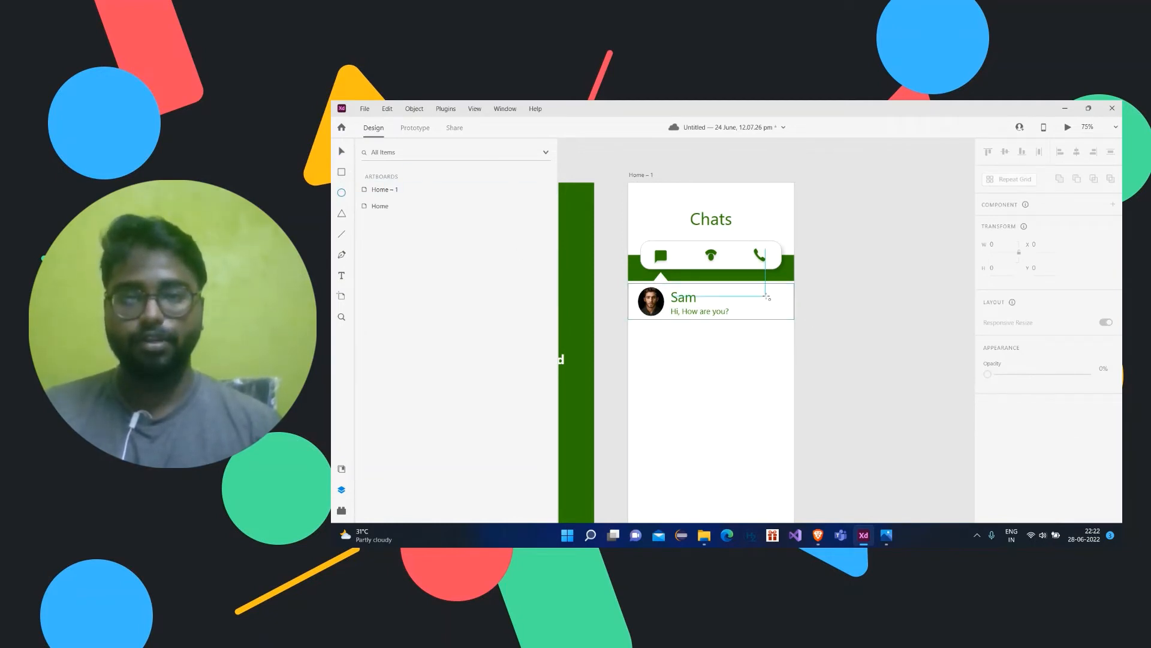
pyautogui.moveTo(765, 296); pyautogui.dragTo(778, 310)
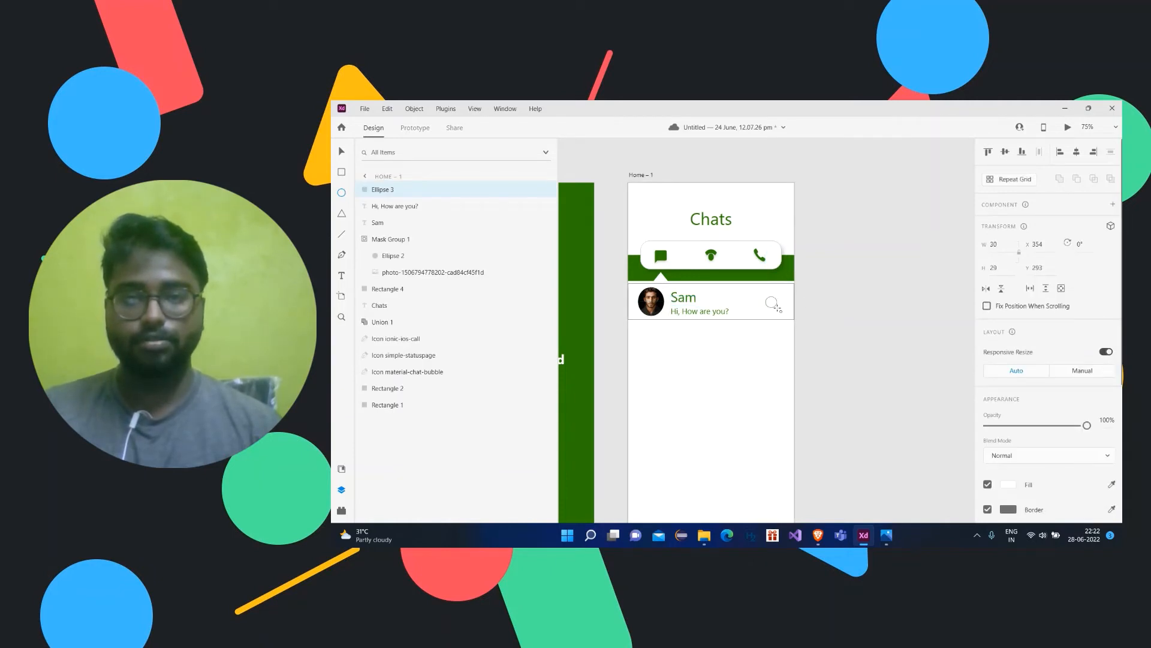
pyautogui.hotkey('ctrl', '+')
pyautogui.hotkey('ctrl', '+')
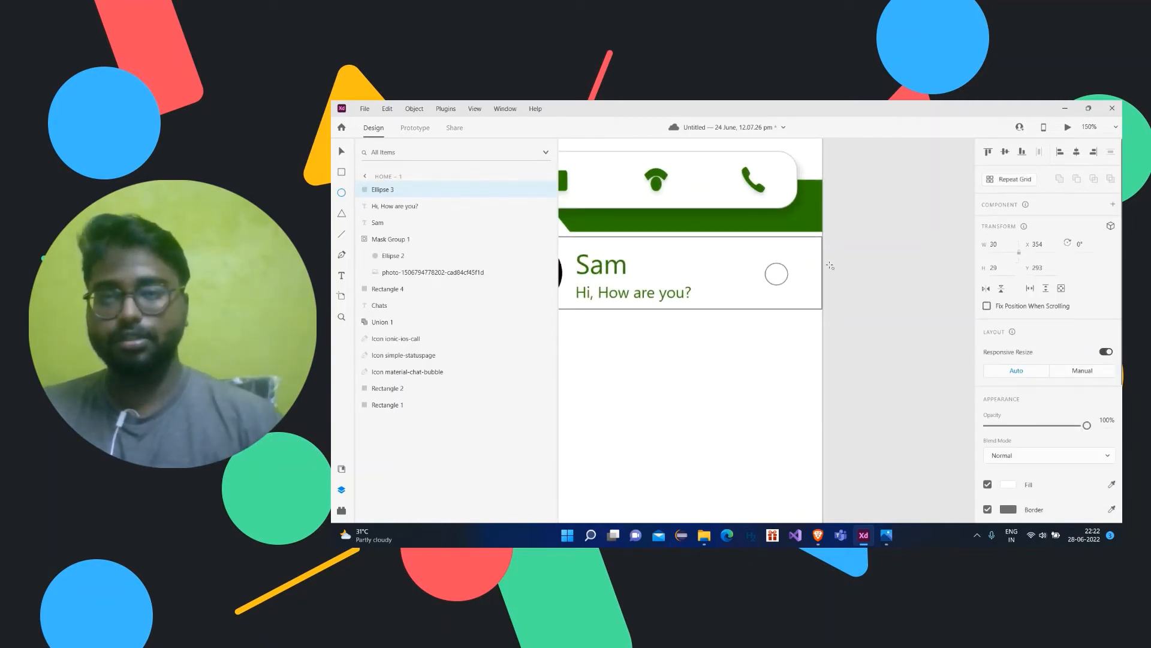
pyautogui.press('v')
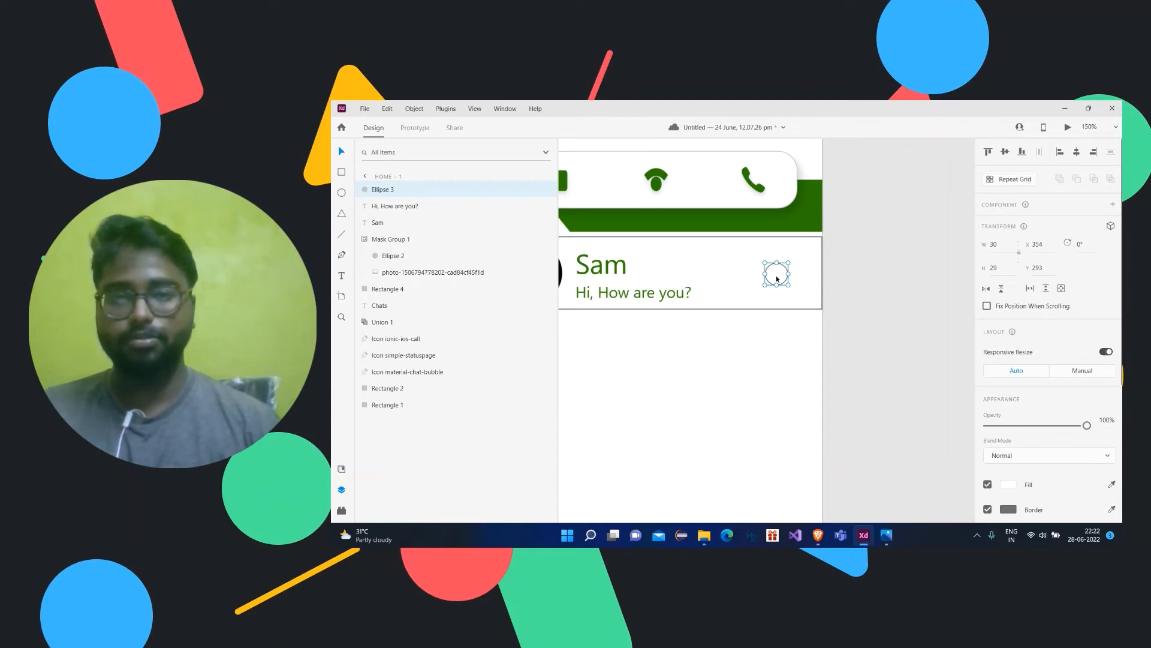
pyautogui.moveTo(777, 279); pyautogui.dragTo(776, 268)
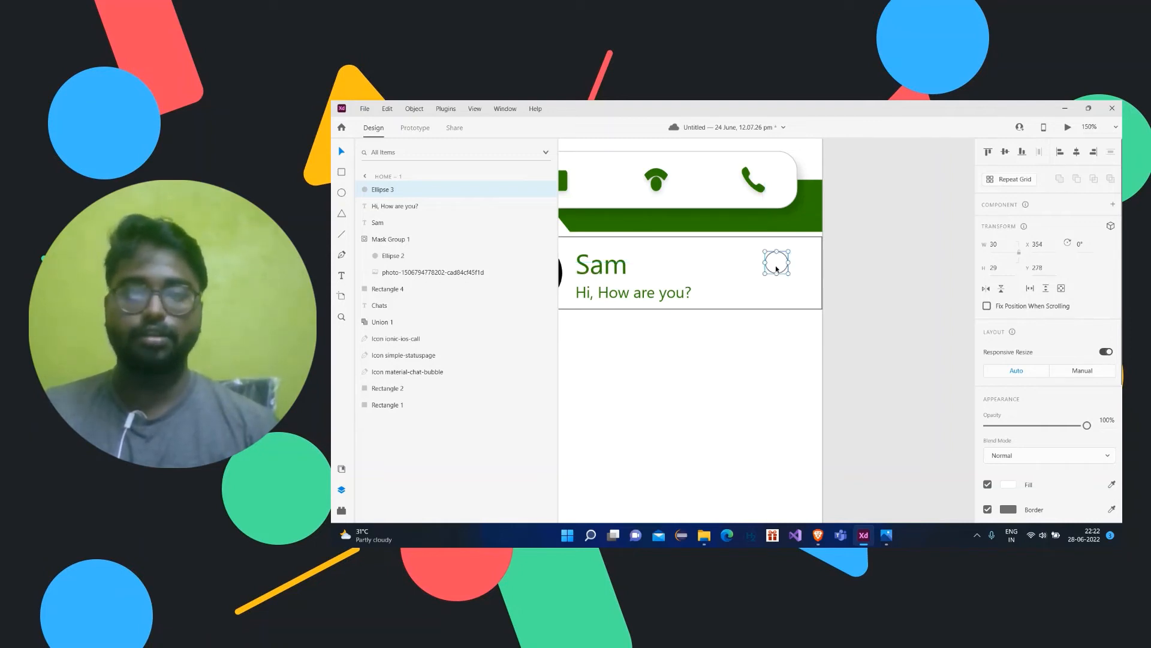
# - Remove the small circle's border, fill it with the green sampled from the header bar, and enable its drop shadow
pyautogui.scroll(-3, 1019, 390)
pyautogui.click(988, 395)
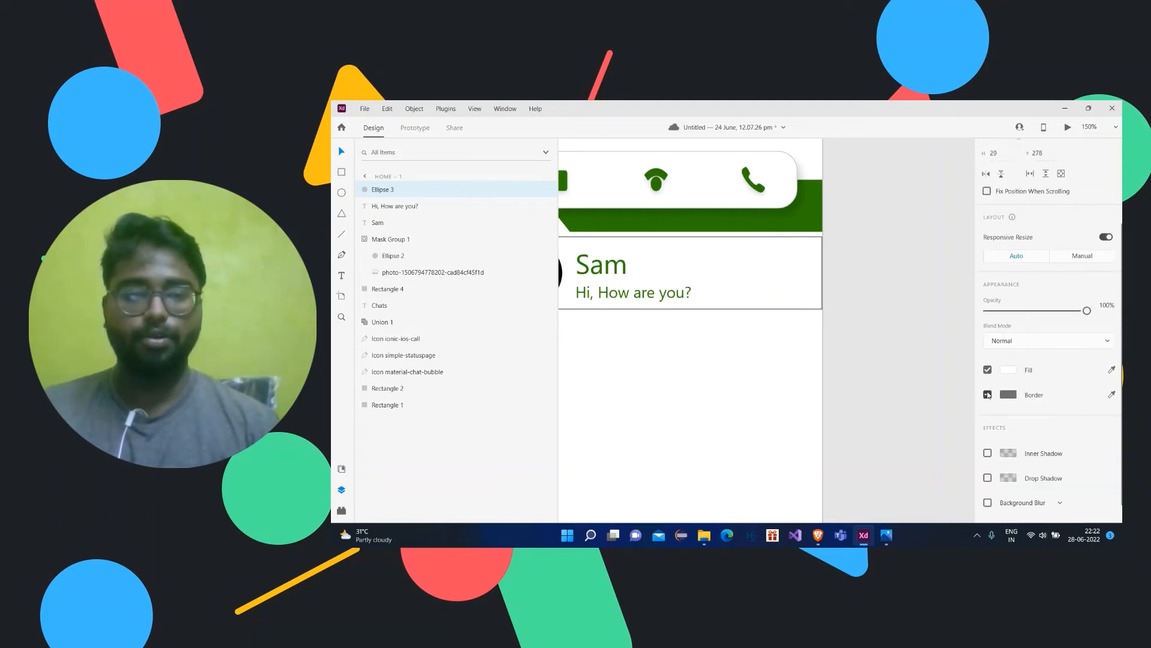
pyautogui.click(1111, 369)
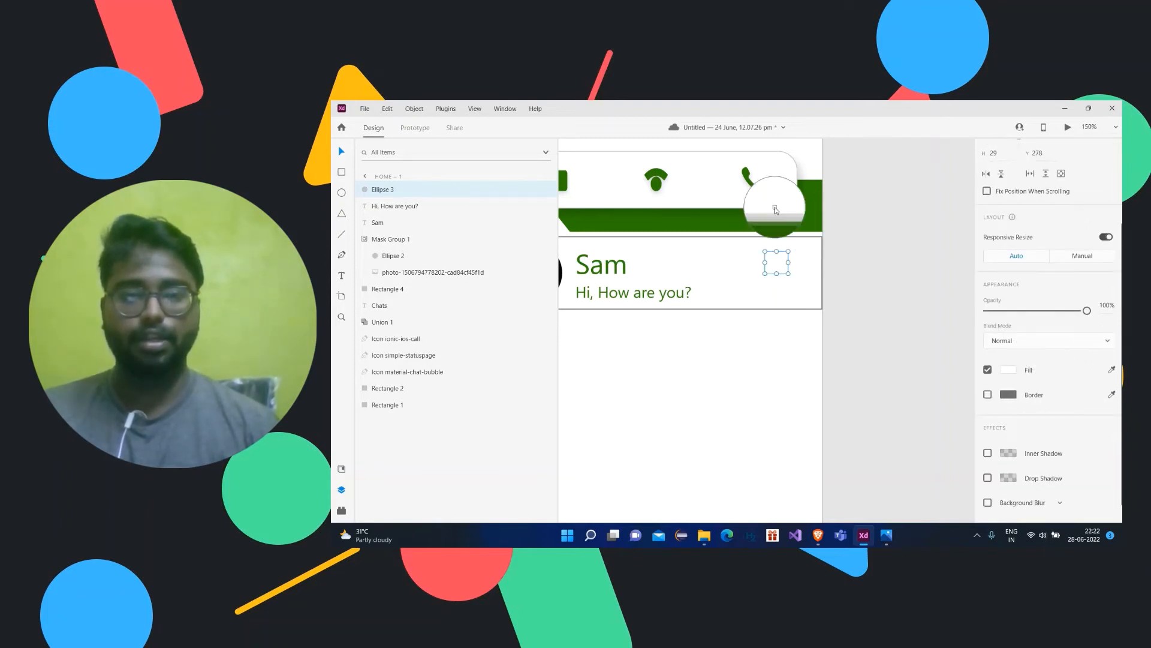
pyautogui.click(804, 222)
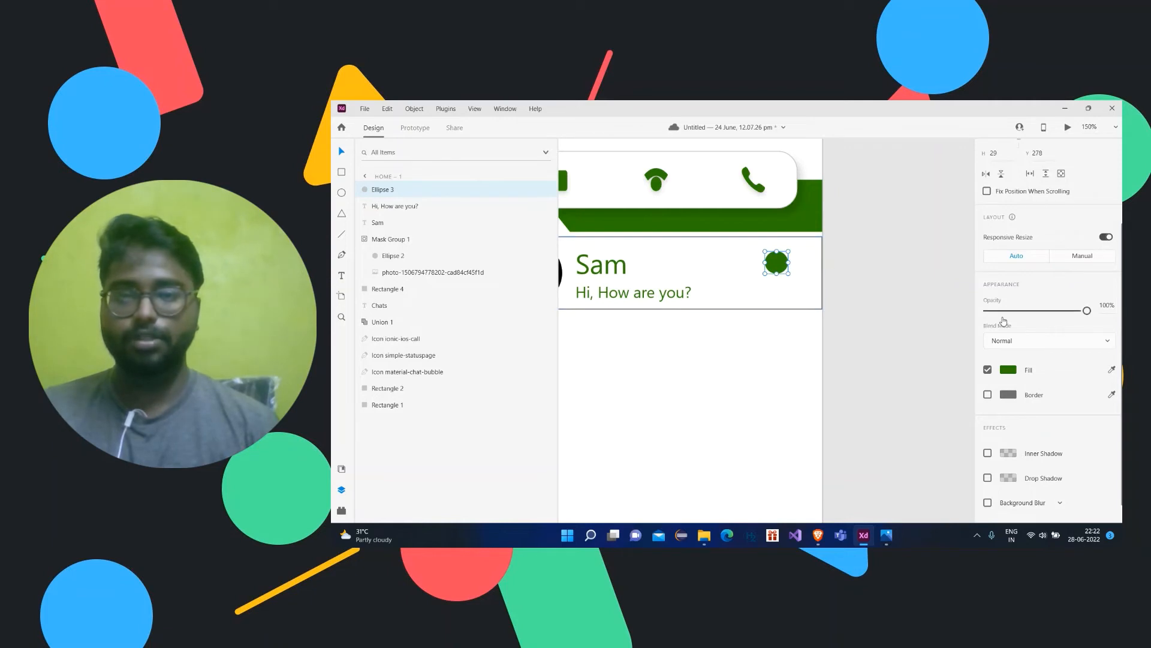
pyautogui.scroll(-1, 1037, 390)
pyautogui.click(988, 454)
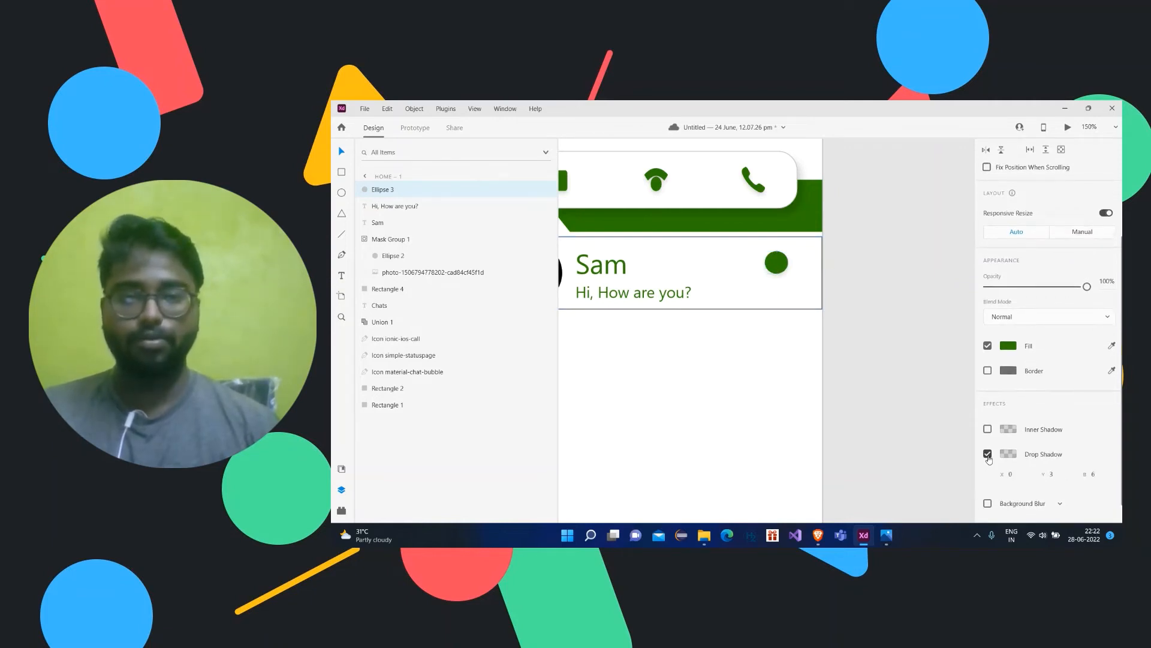
pyautogui.click(884, 308)
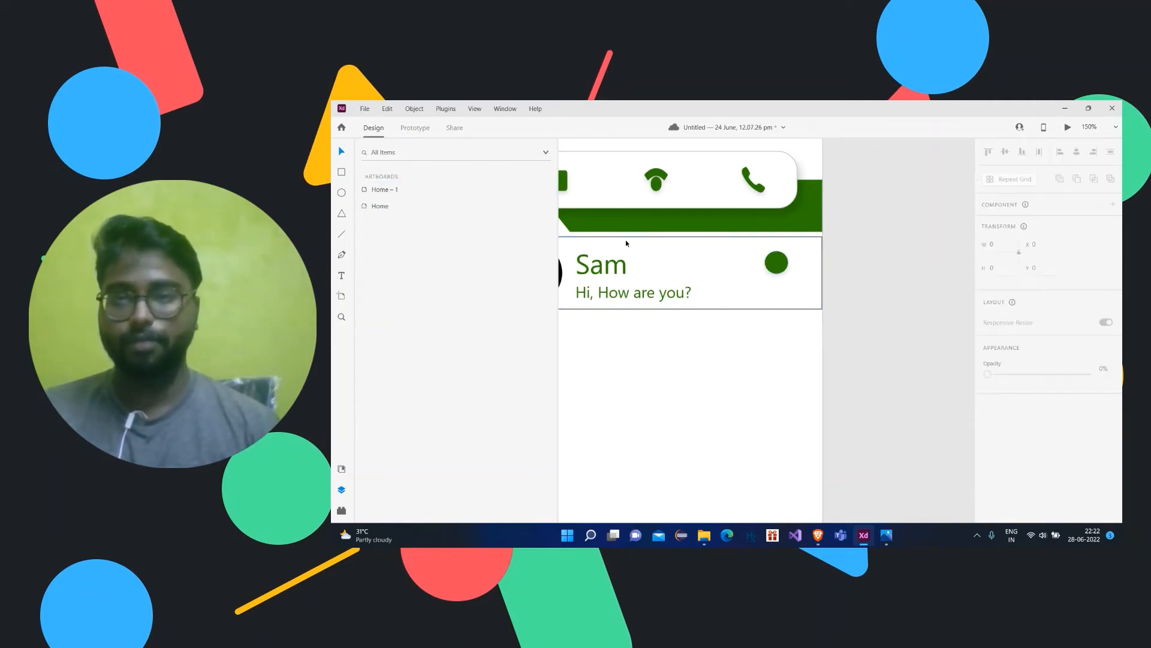
# - Duplicate the message text, change the copy to "1", and place it over the green circle as the topmost layer
pyautogui.click(619, 297)
pyautogui.moveTo(630, 293); pyautogui.dragTo(744, 270)
pyautogui.doubleClick(745, 270)
pyautogui.write('1')
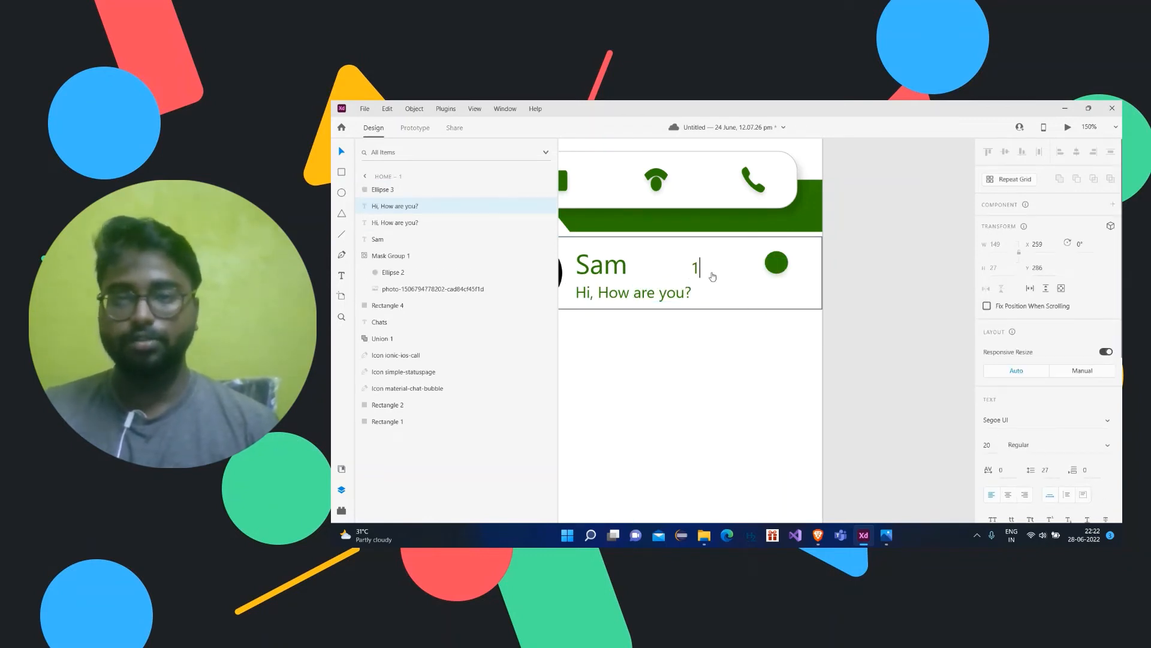
pyautogui.moveTo(695, 271); pyautogui.dragTo(777, 265)
pyautogui.moveTo(398, 206); pyautogui.dragTo(400, 186)
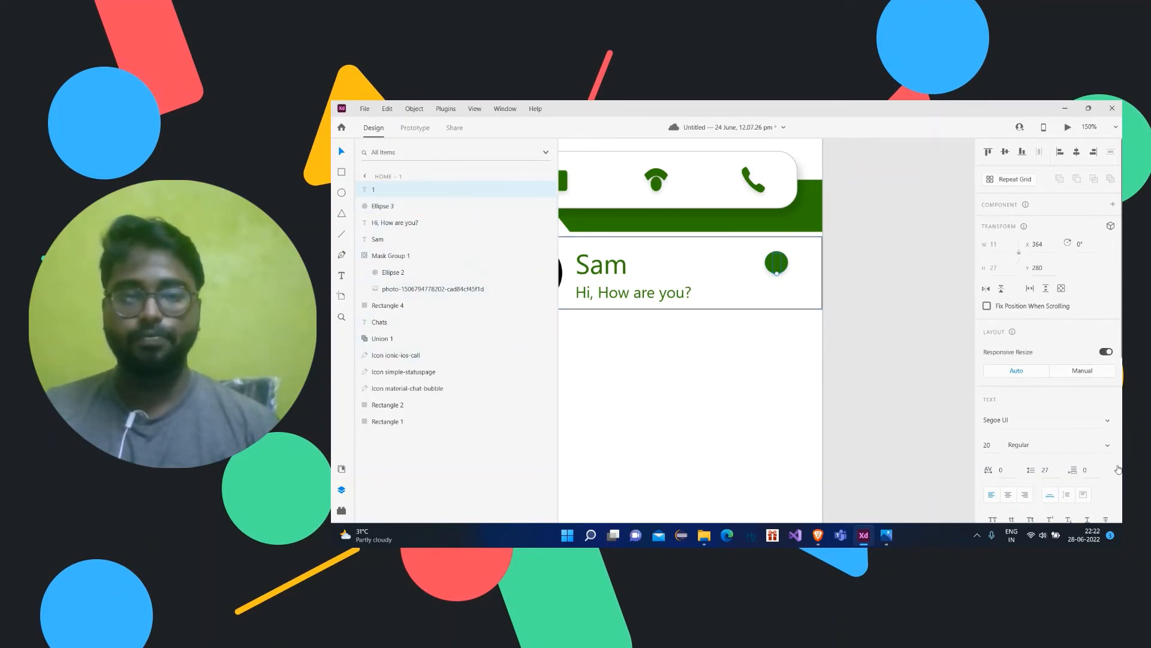
# - Give the "1" a white fill, reduce its text size to 18, and center it in the green badge
pyautogui.scroll(-5, 1001, 379)
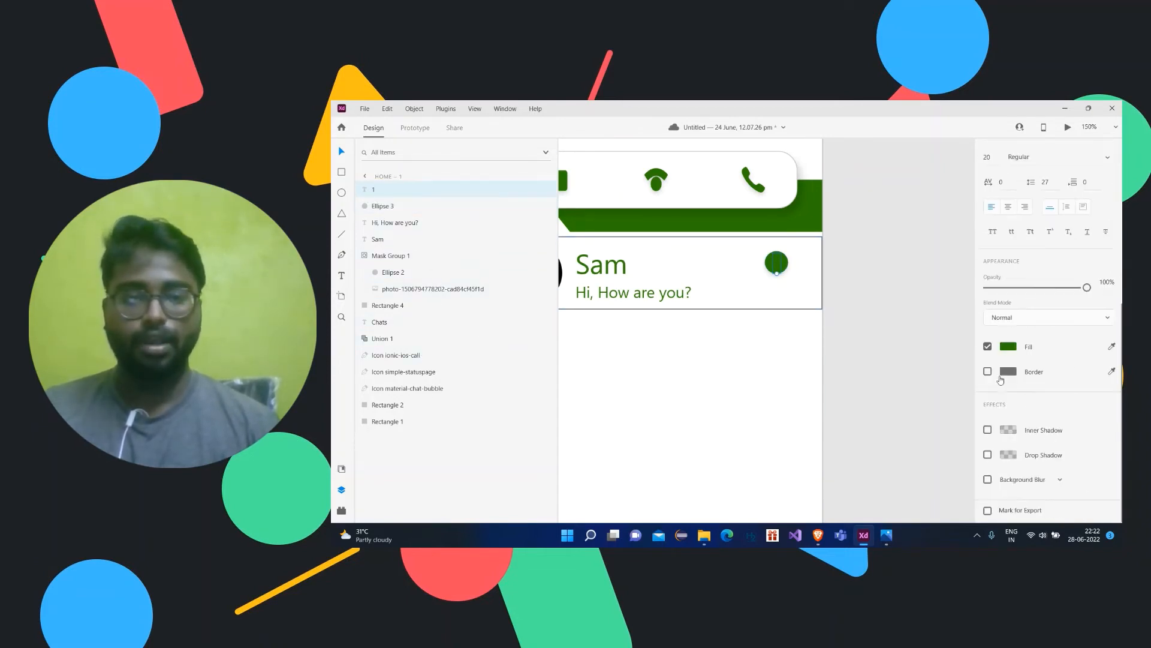
pyautogui.click(1112, 346)
pyautogui.click(790, 283)
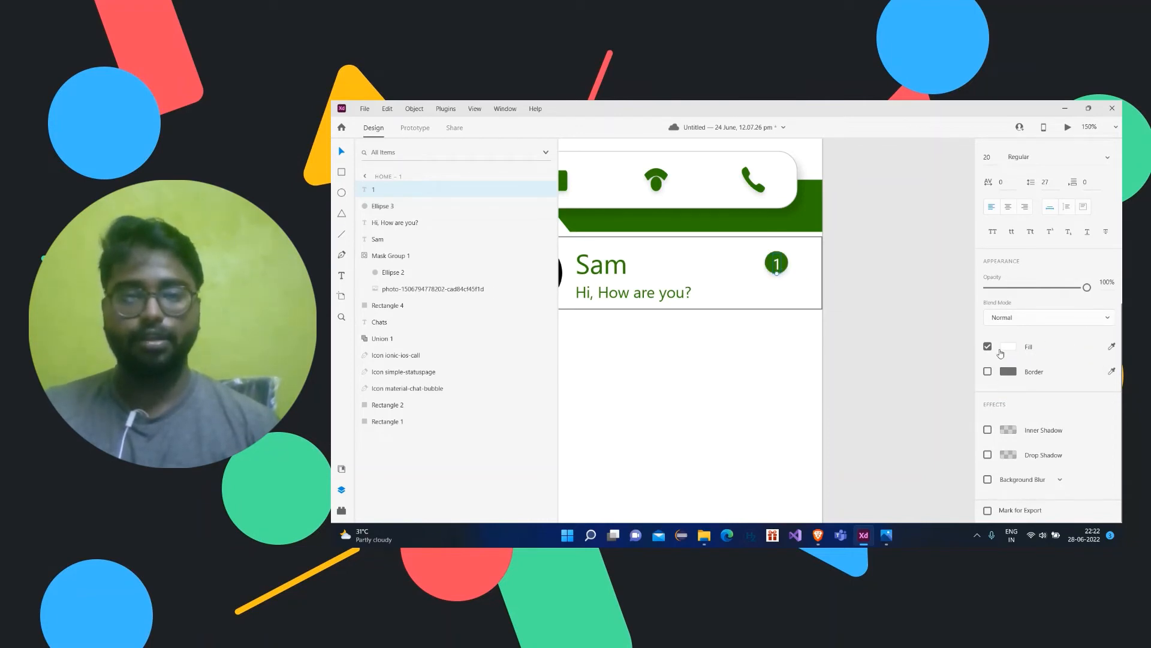
pyautogui.scroll(3, 1002, 292)
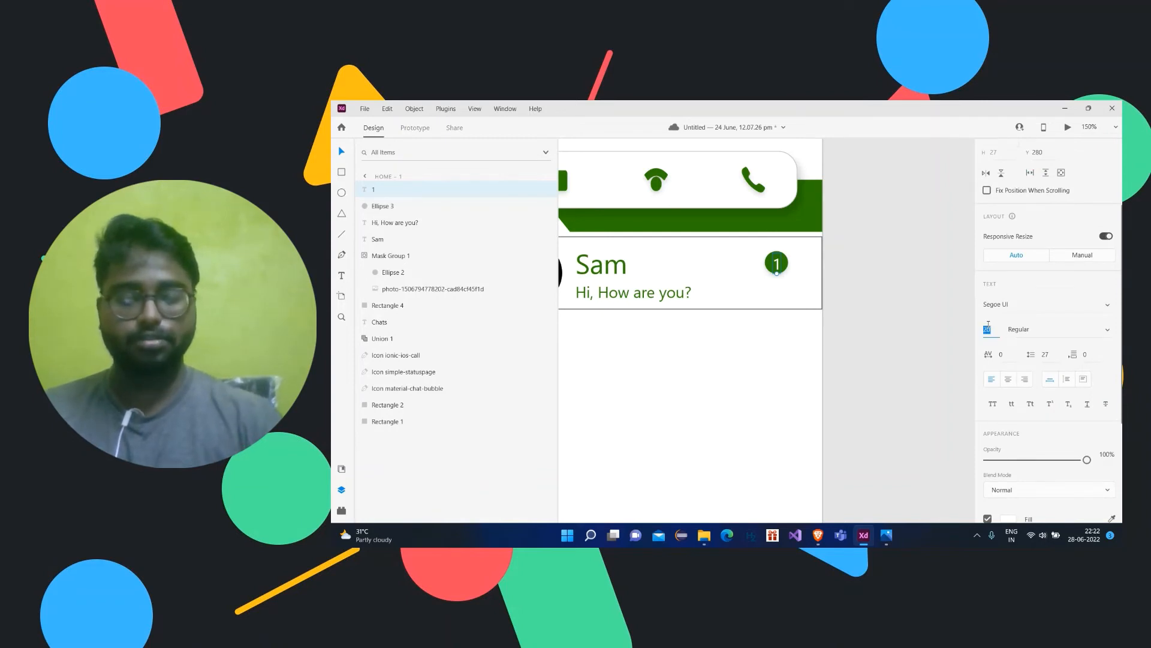
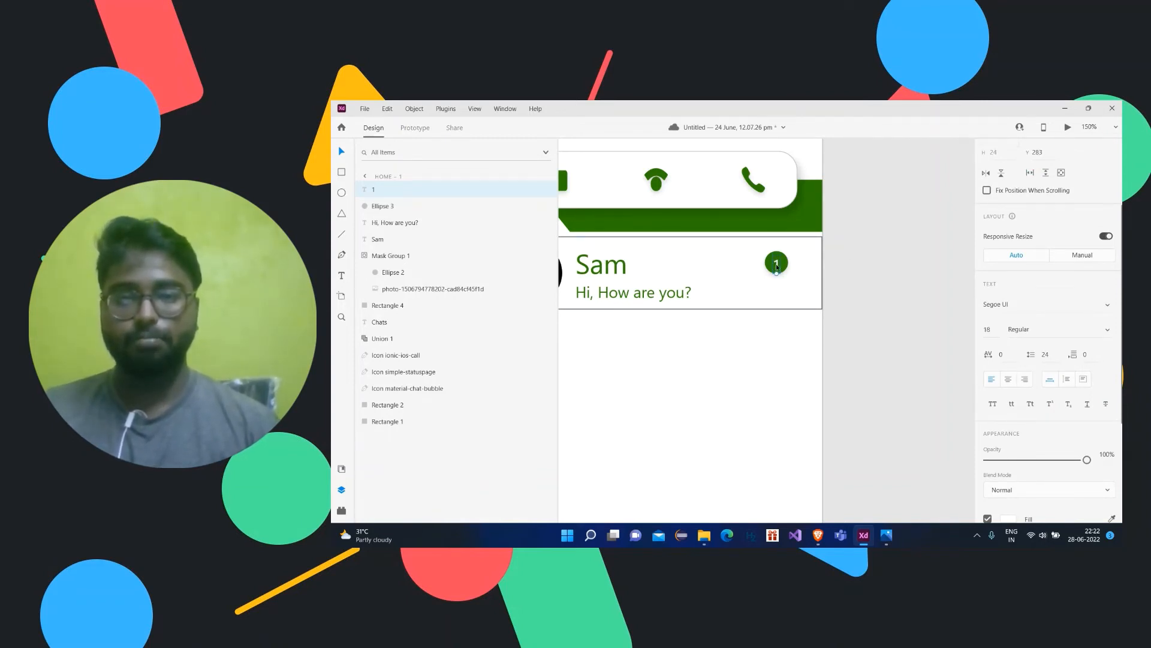
pyautogui.click(861, 259)
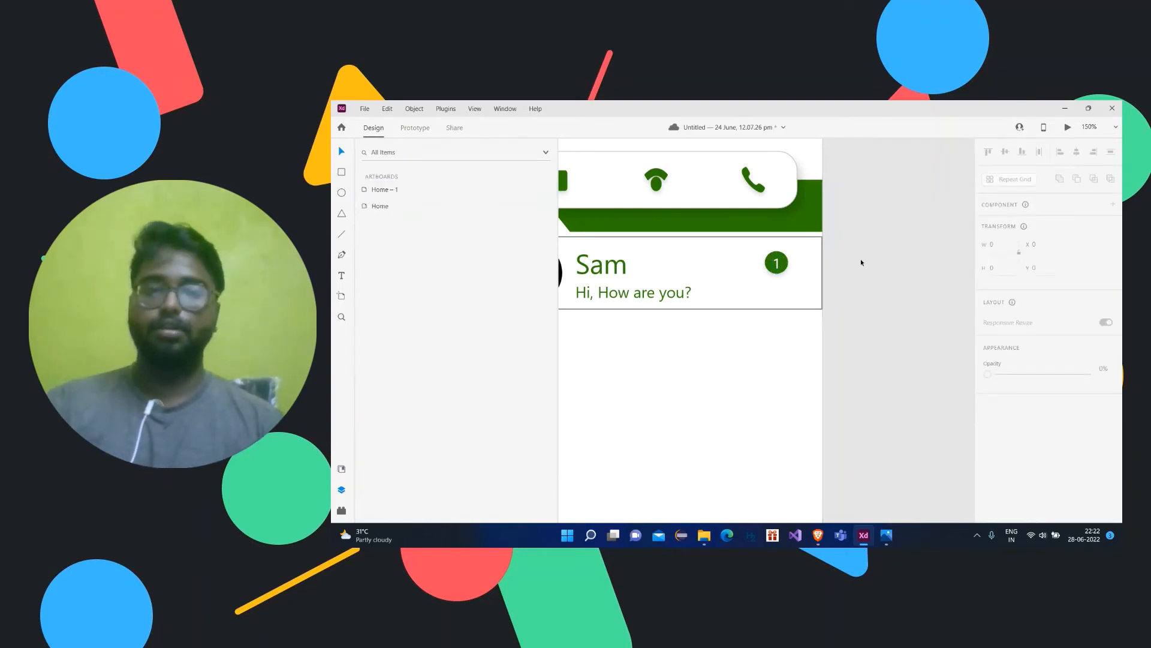
# - Duplicate the "Hi, How are you?" text below the green badge and replace the copy's text with "9.00 am"
pyautogui.click(628, 293)
pyautogui.moveTo(645, 293); pyautogui.dragTo(786, 292)
pyautogui.doubleClick(783, 291)
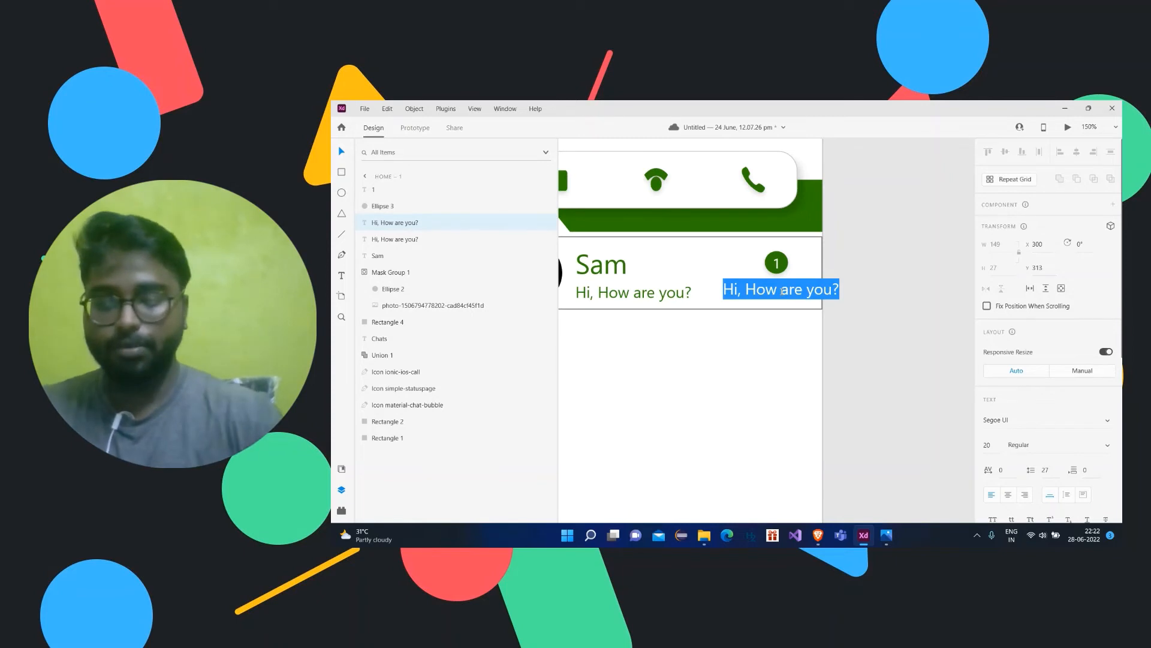
pyautogui.press('BackSpace')
pyautogui.write('9.00 a')
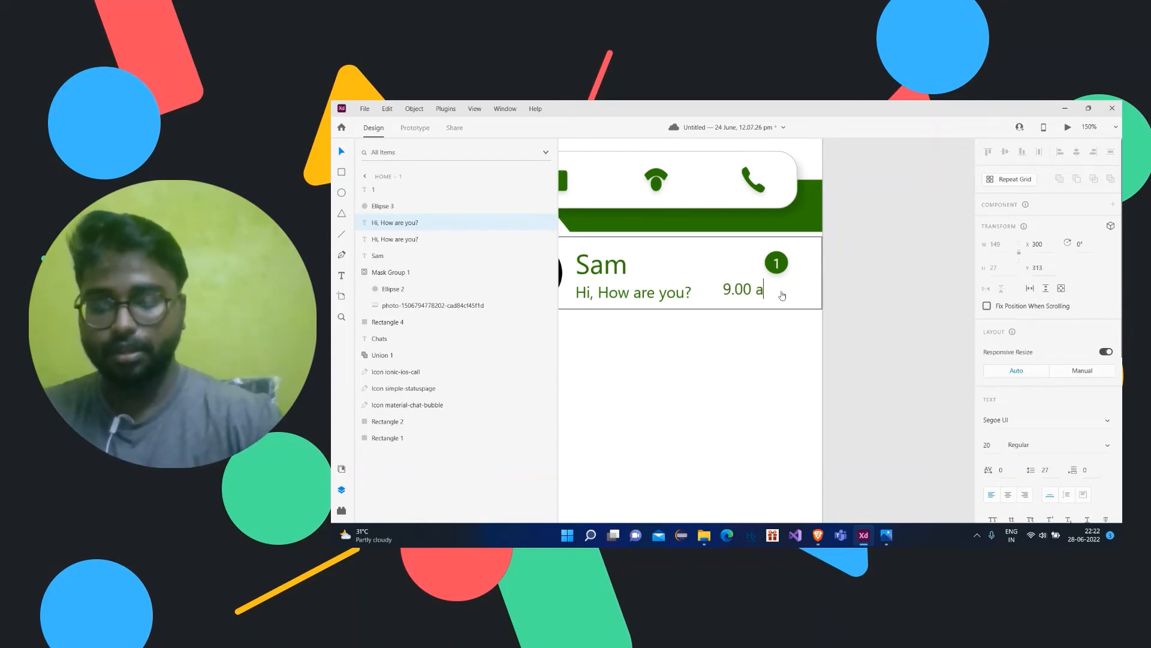
pyautogui.write('m')
pyautogui.click(871, 290)
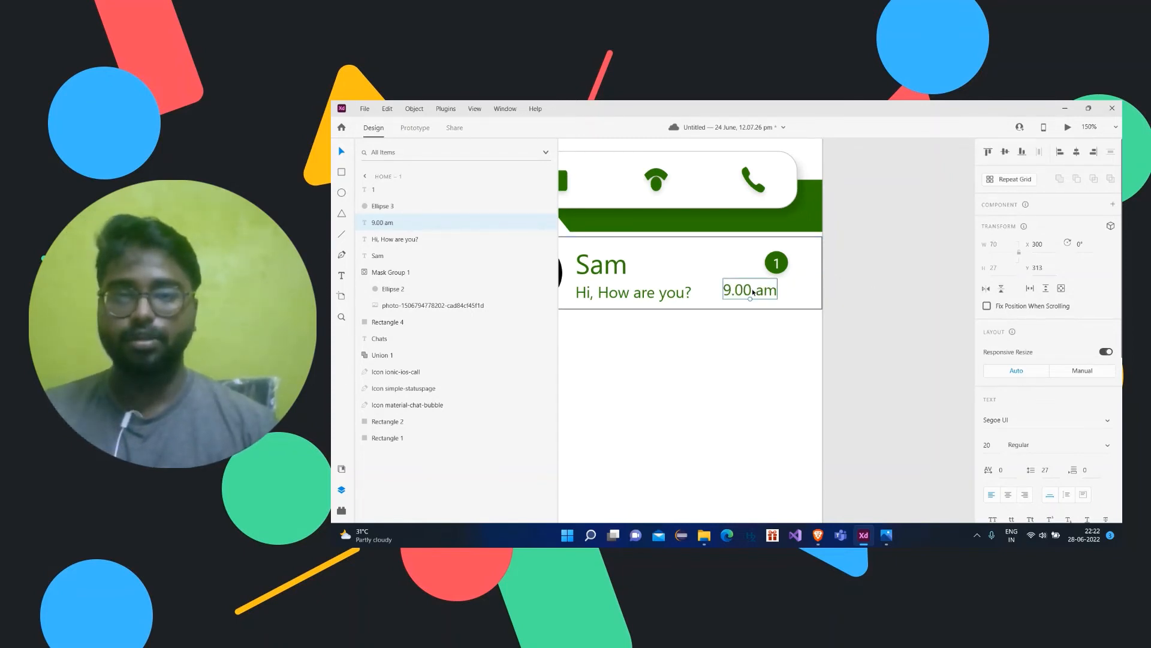
# - Set the "9.00 am" text's size to 16 and center it under the badge at about X 341, Y 319
pyautogui.moveTo(753, 292); pyautogui.dragTo(779, 290)
pyautogui.scroll(-3, 1049, 401)
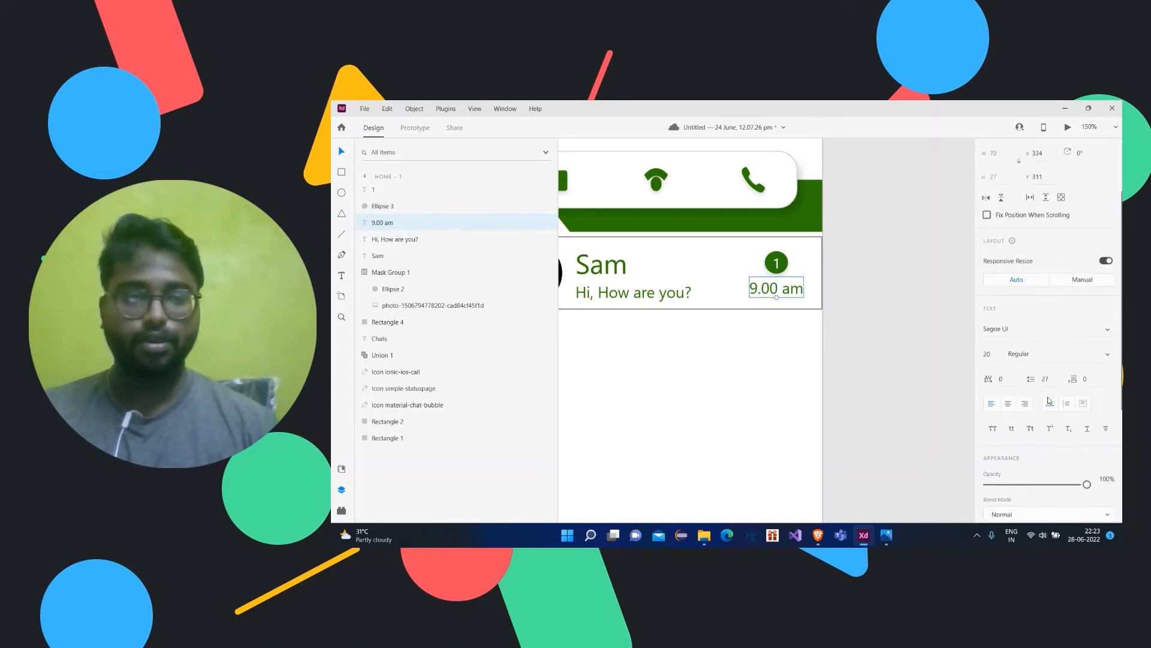
pyautogui.scroll(-1, 1049, 400)
pyautogui.write('16')
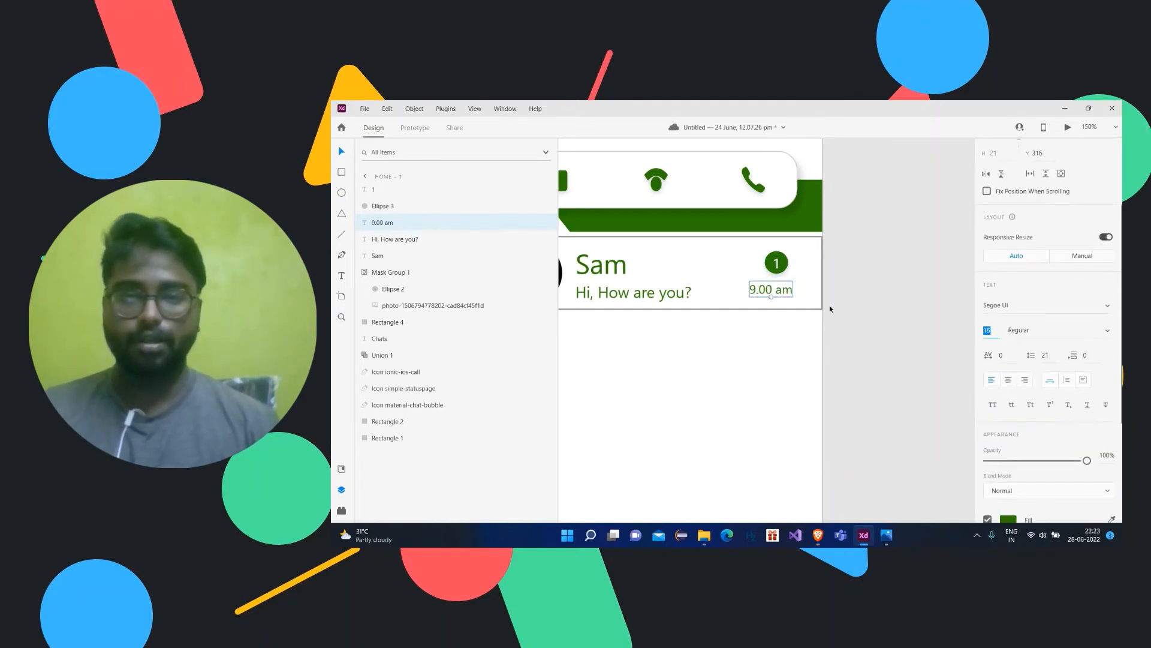
pyautogui.moveTo(775, 291); pyautogui.dragTo(783, 293)
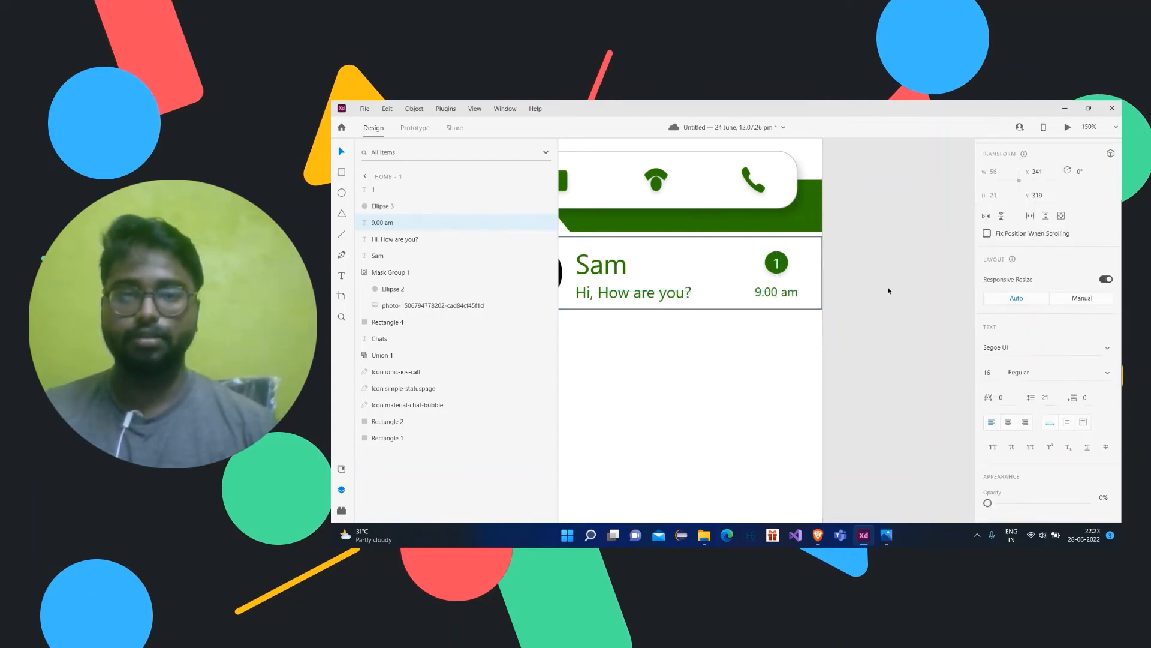
pyautogui.click(889, 291)
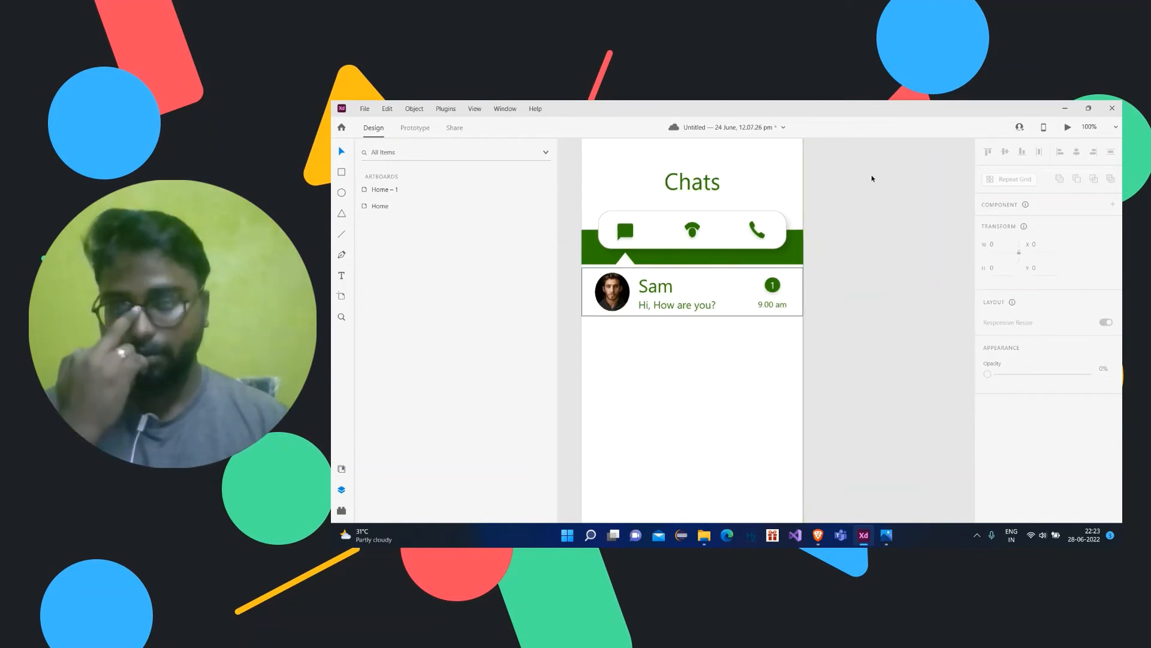
# - Reduce the contact name's text size to 32 in the first chat row and adjust its position beside the photo
pyautogui.click(659, 289)
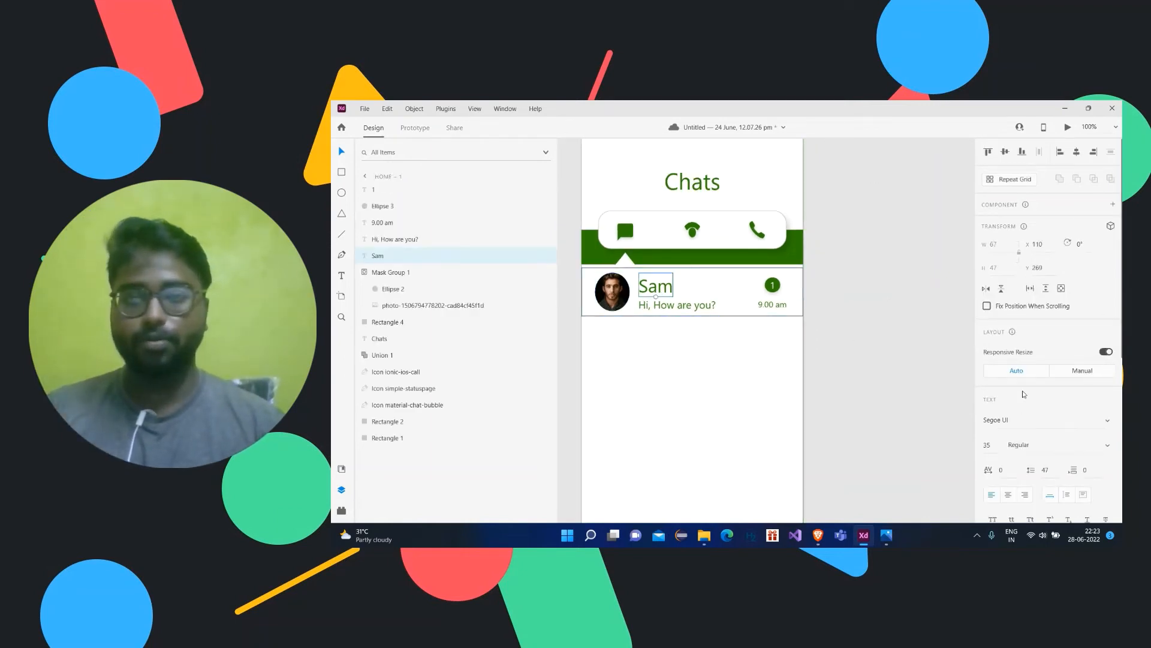
pyautogui.scroll(-3, 1024, 394)
pyautogui.click(989, 273)
pyautogui.press('Down')
pyautogui.press('Down')
pyautogui.press('Down')
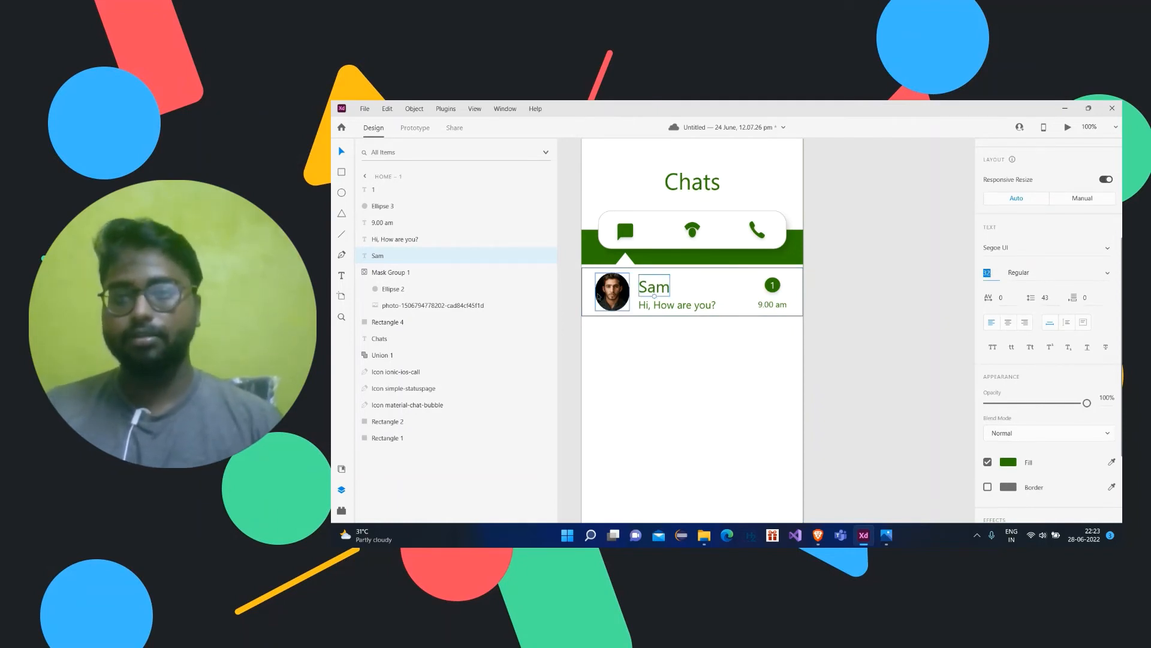
pyautogui.moveTo(658, 290); pyautogui.dragTo(659, 290)
# - Set the "Hi, How are you?" text's size to 18 and move it slightly up toward the contact name
pyautogui.click(677, 307)
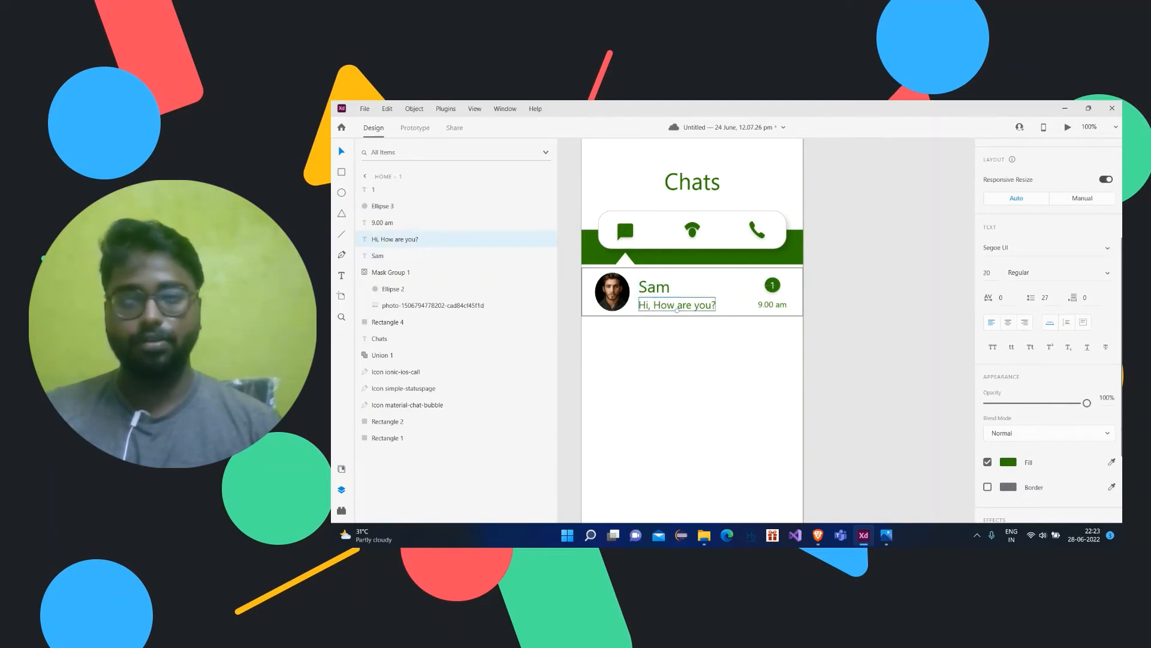
pyautogui.write('18')
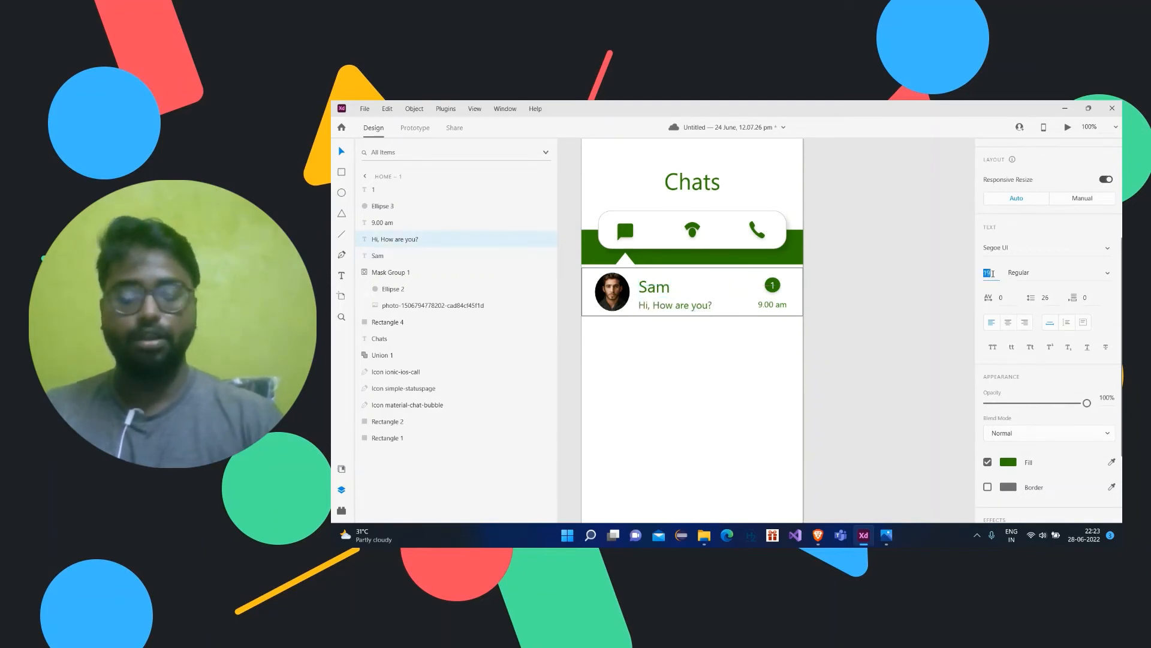
pyautogui.press('Return')
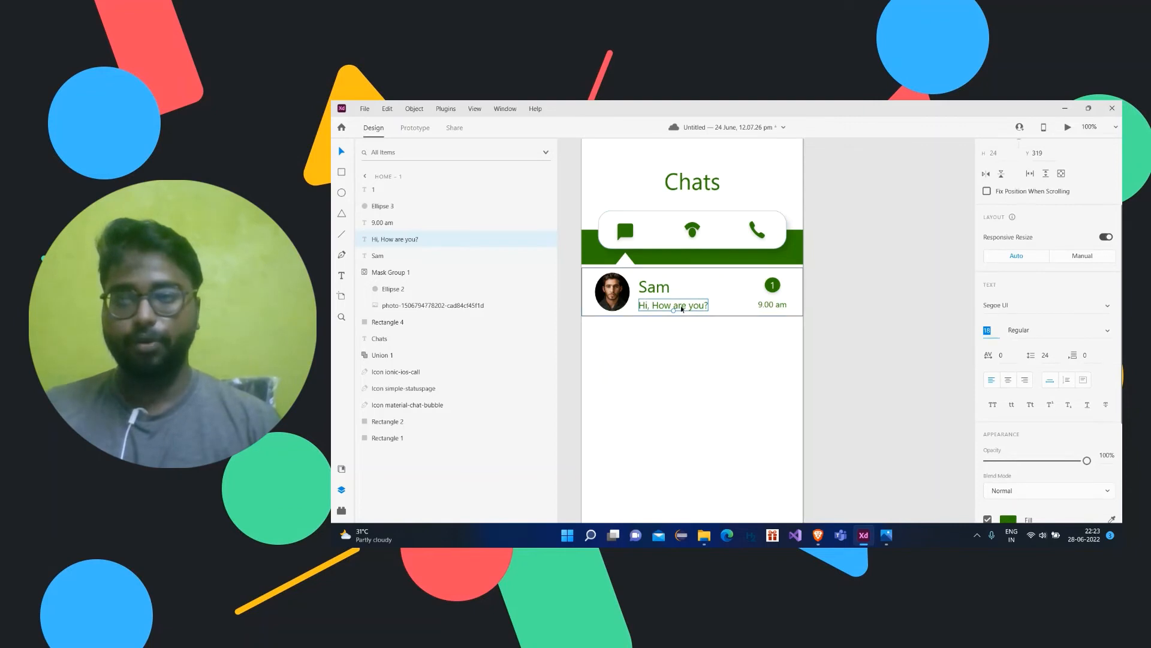
pyautogui.moveTo(683, 308); pyautogui.dragTo(683, 306)
pyautogui.click(902, 290)
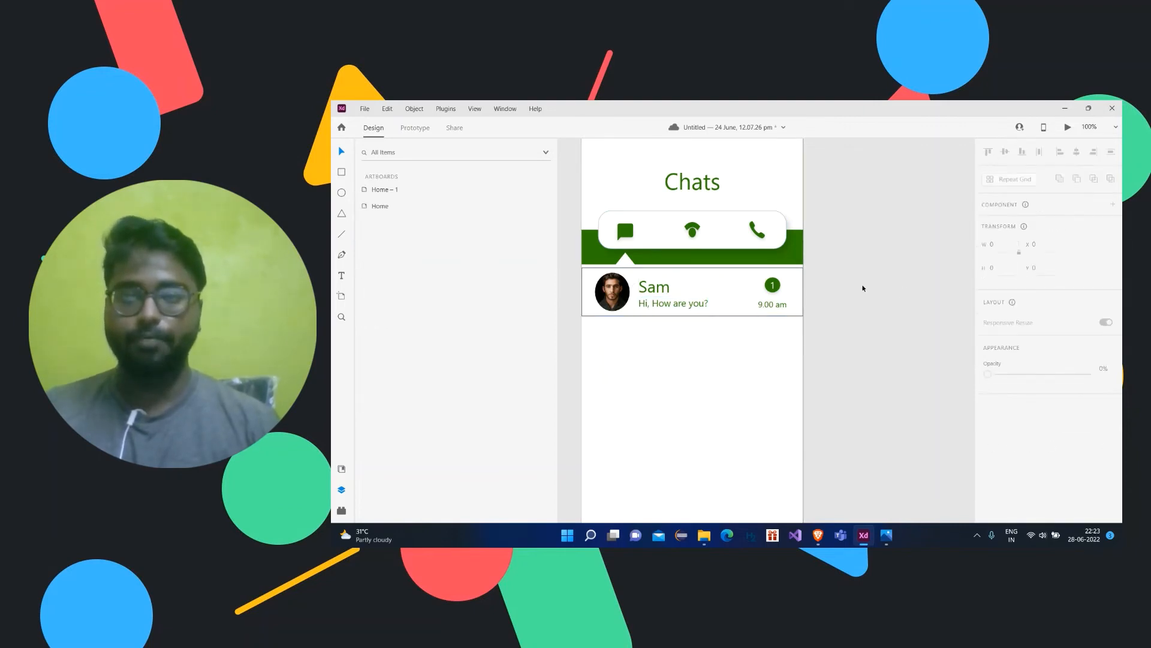
# - Move the "9.00 am" text slightly right and up to about X 346, Y 317, level with the message preview
pyautogui.click(779, 304)
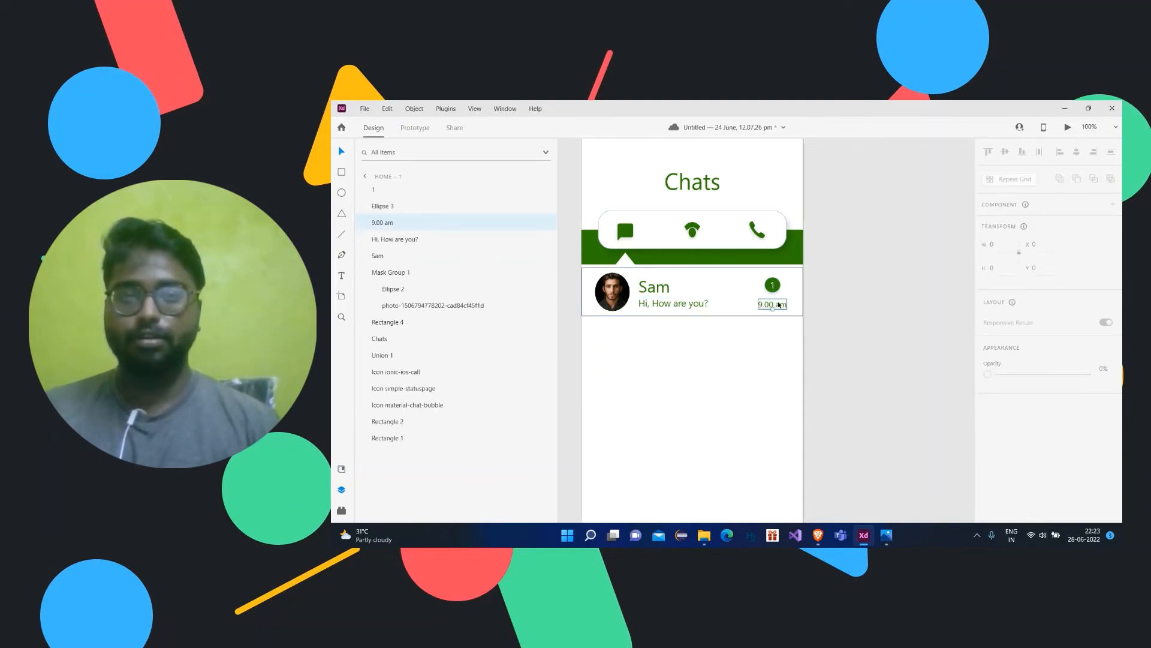
pyautogui.moveTo(778, 304); pyautogui.dragTo(782, 304)
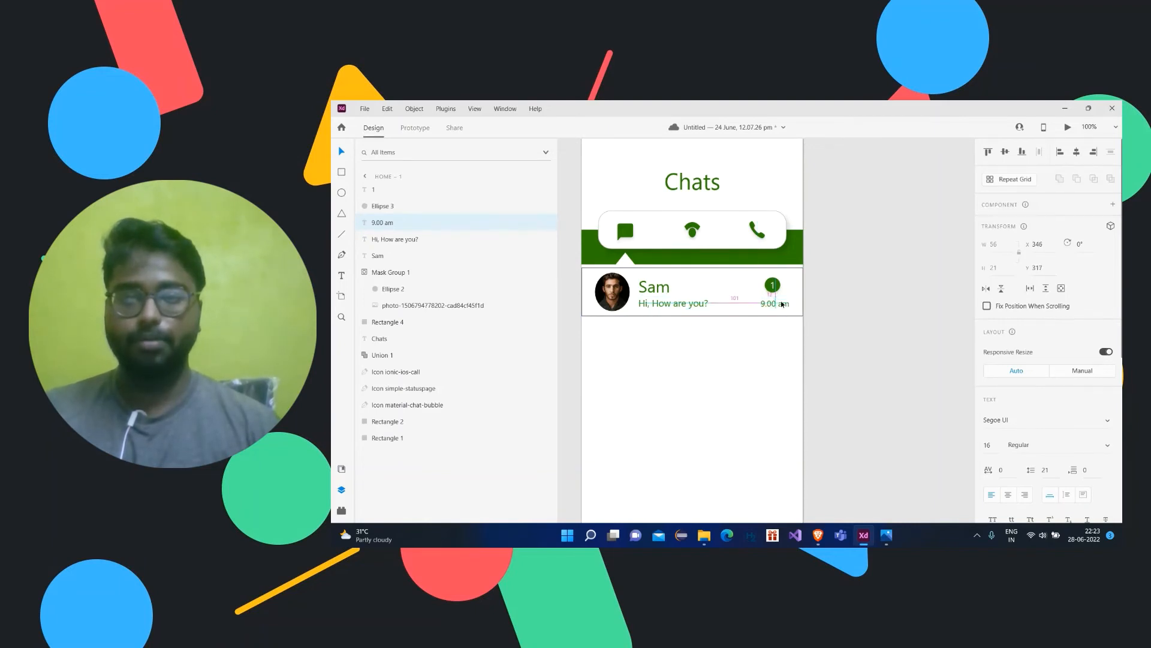
pyautogui.click(861, 297)
pyautogui.scroll(-1, 861, 297)
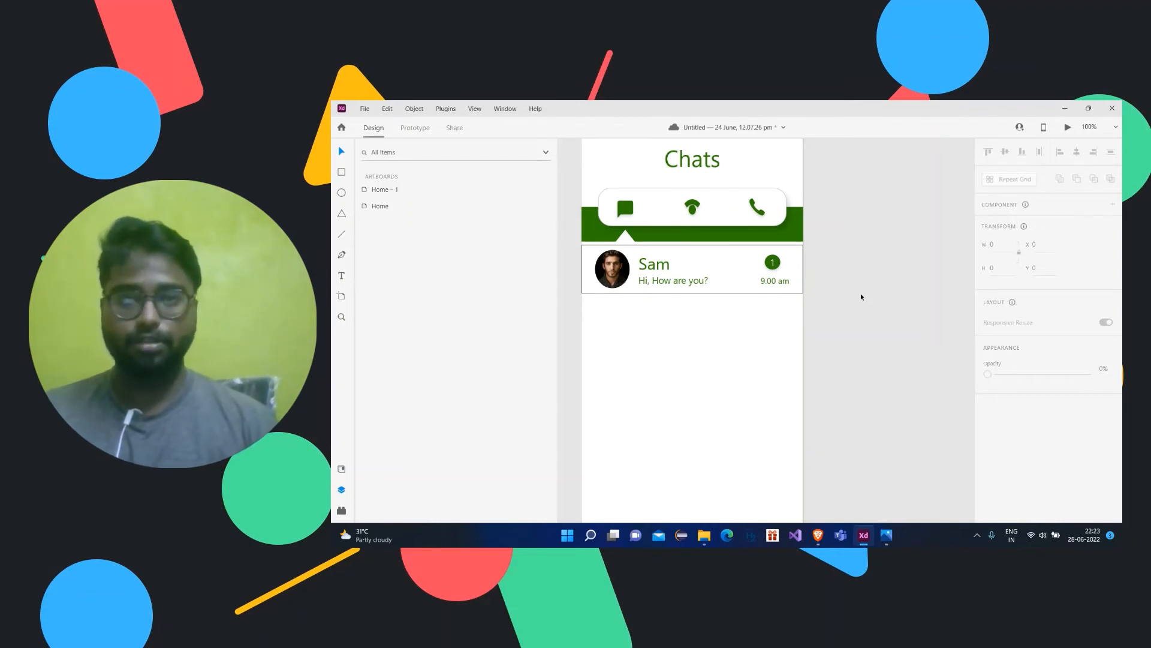
pyautogui.click(681, 255)
pyautogui.click(863, 308)
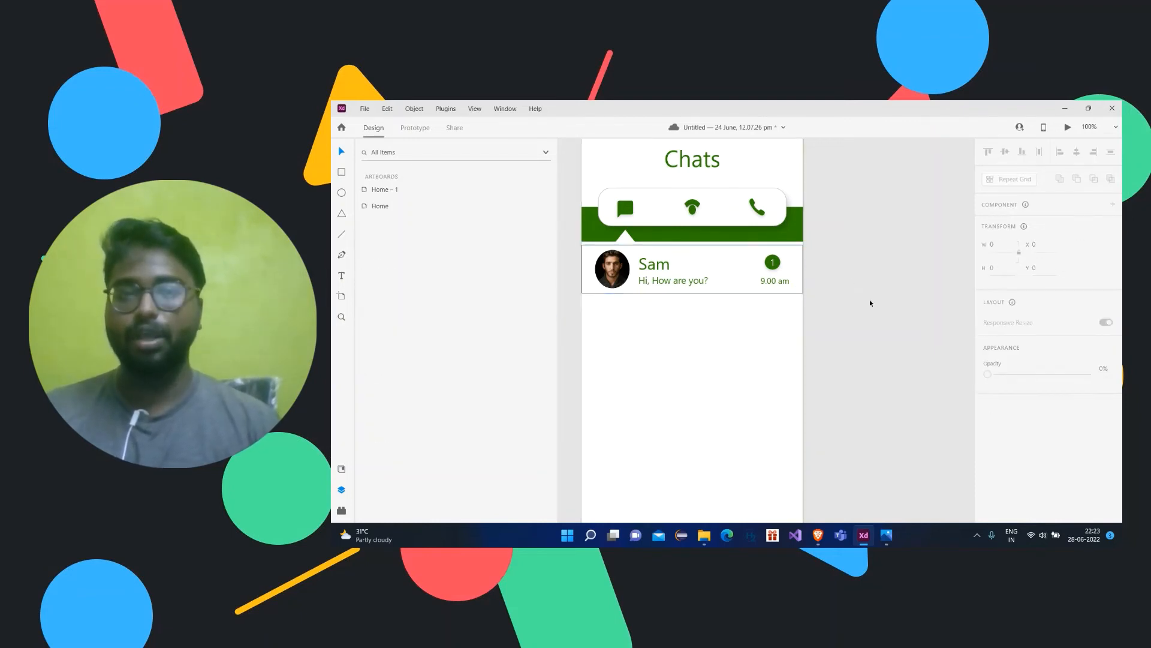
pyautogui.click(784, 349)
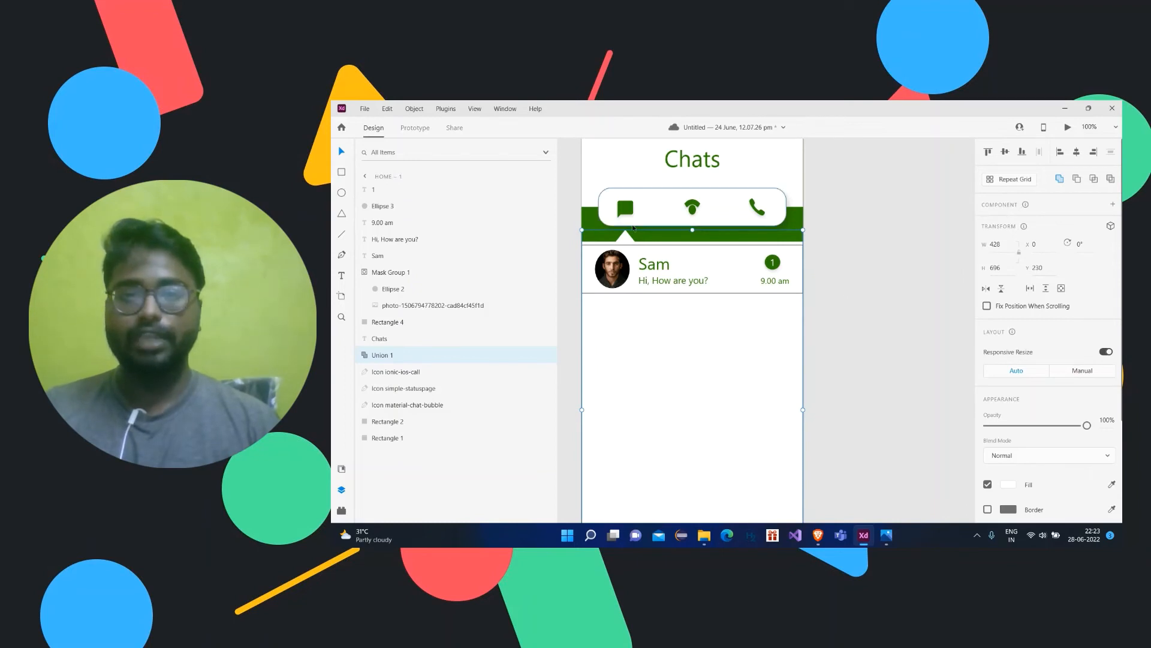
pyautogui.click(871, 301)
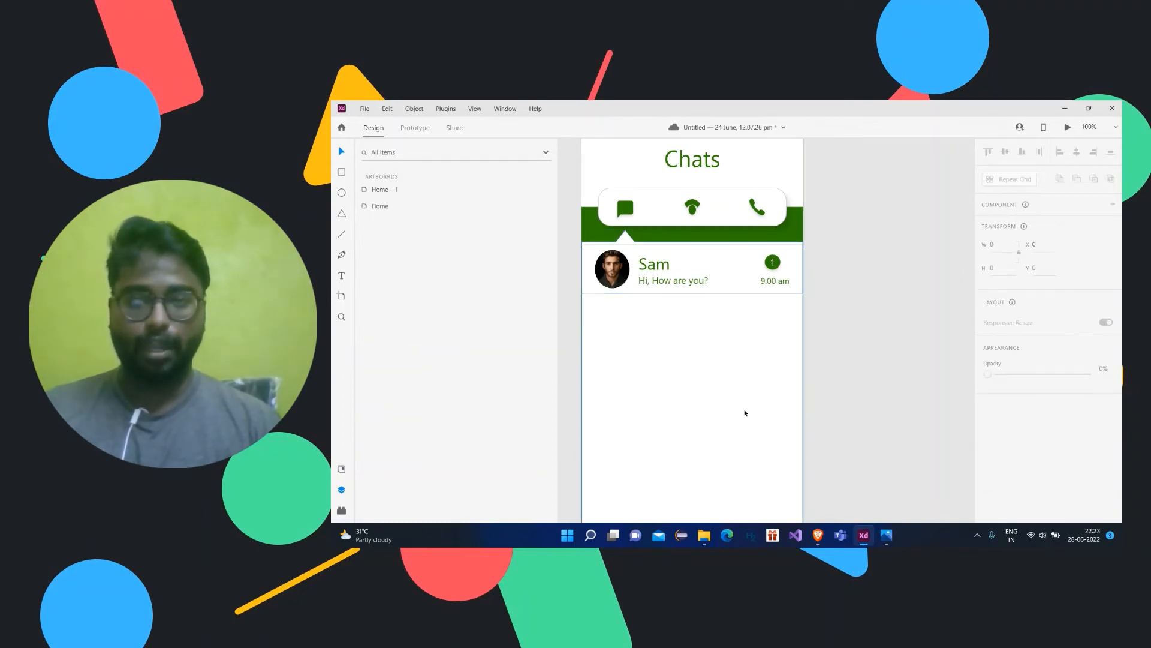
pyautogui.click(752, 360)
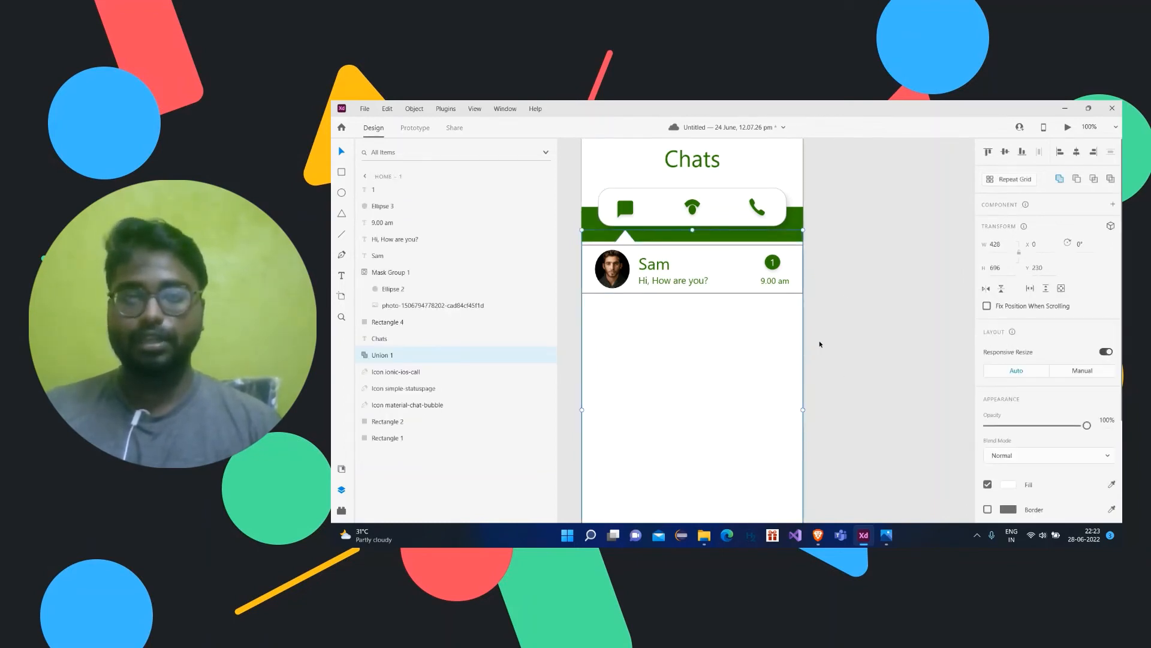
pyautogui.click(843, 322)
pyautogui.moveTo(852, 322); pyautogui.dragTo(658, 277)
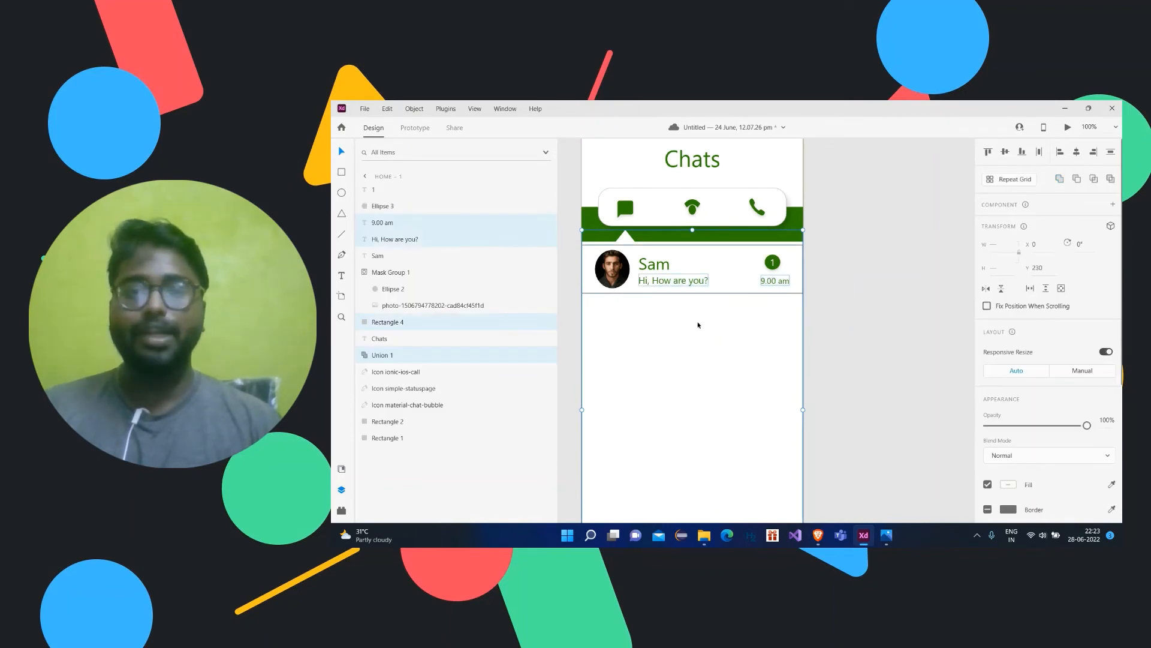
pyautogui.click(911, 349)
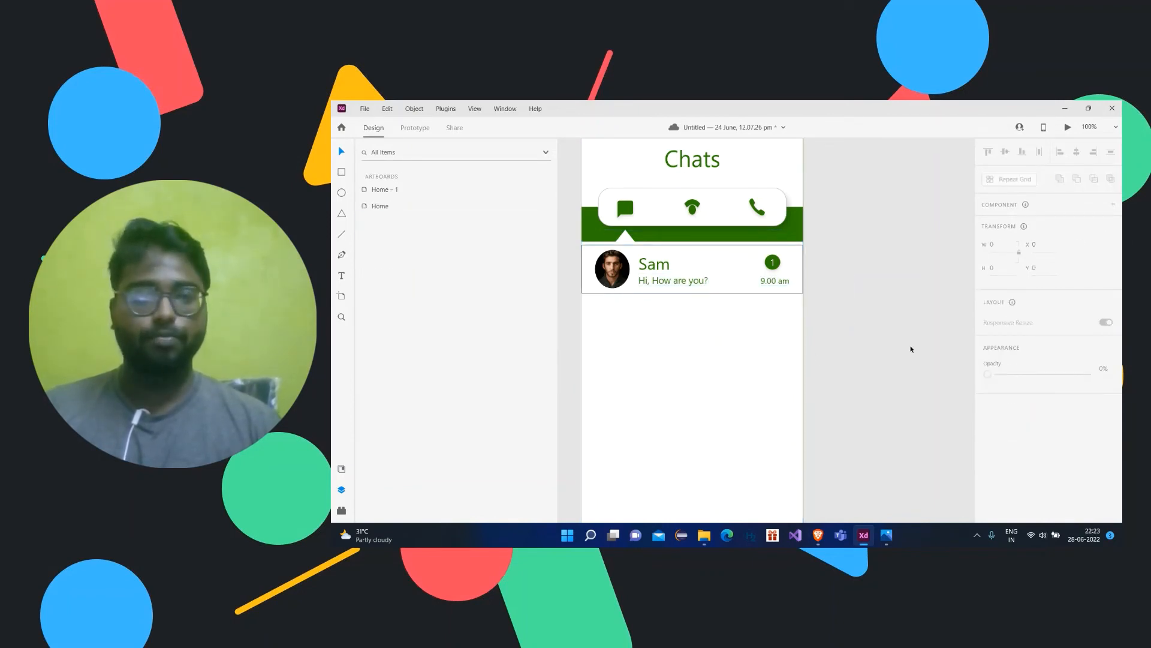
# - Lock the white background shape, Union 1, behind the chat row
pyautogui.click(738, 350)
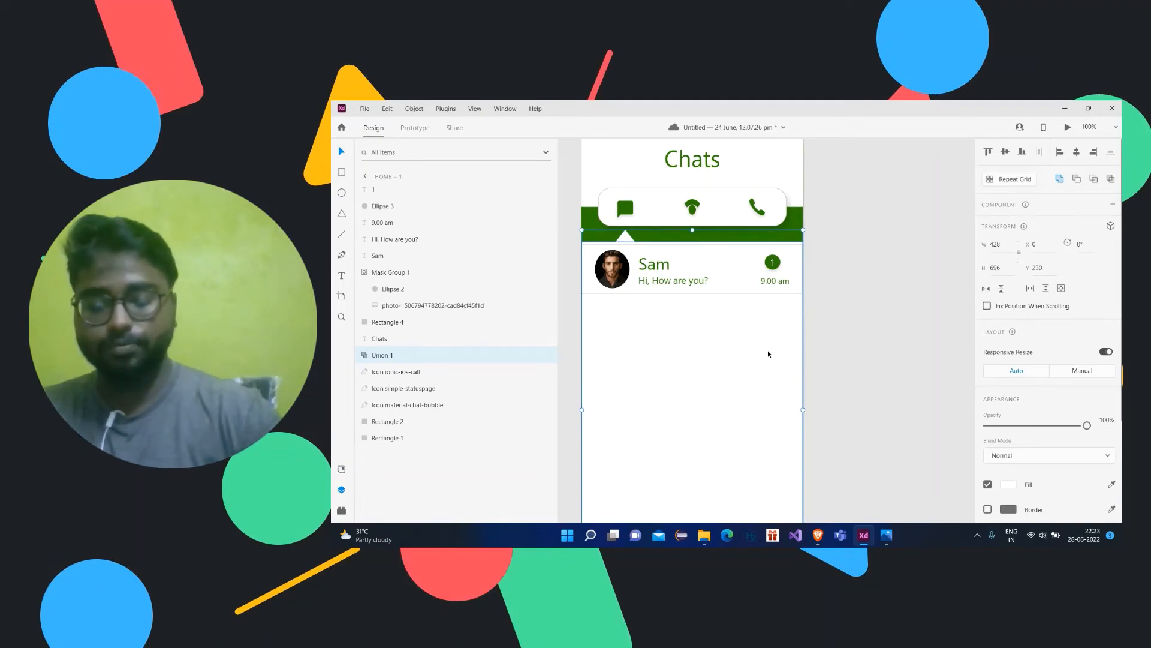
pyautogui.hotkey('ctrl', 'l')
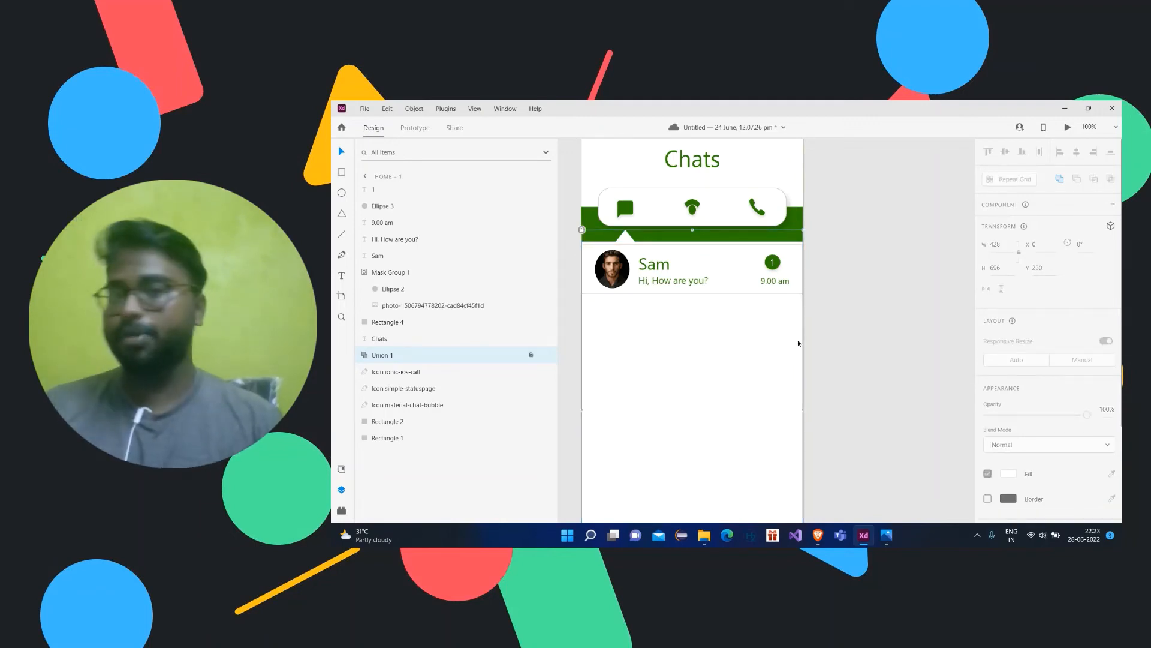
pyautogui.click(714, 366)
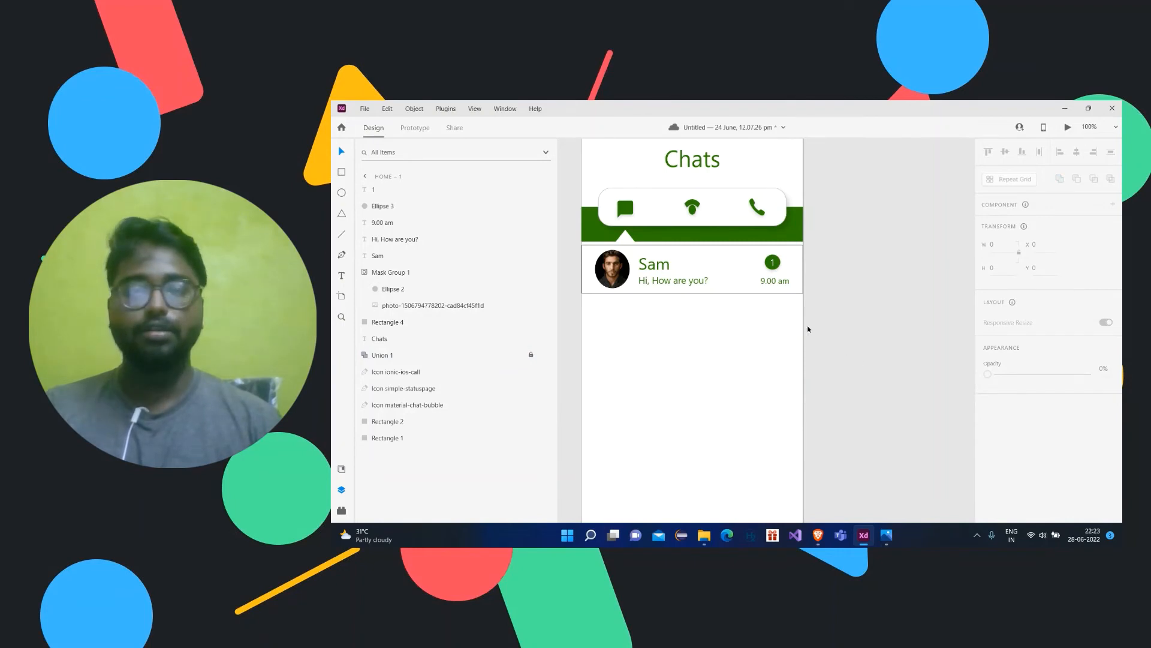
# - Group all elements of the chat row and turn the group into a repeat grid
pyautogui.moveTo(844, 306); pyautogui.dragTo(578, 255)
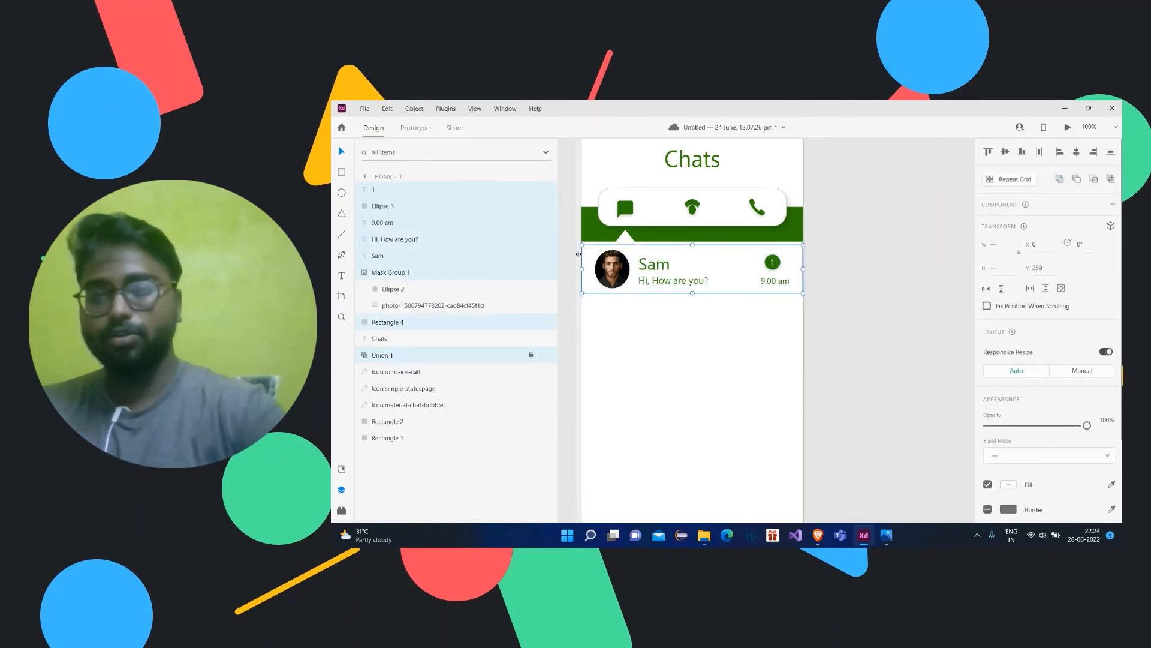
pyautogui.hotkey('ctrl', 'g')
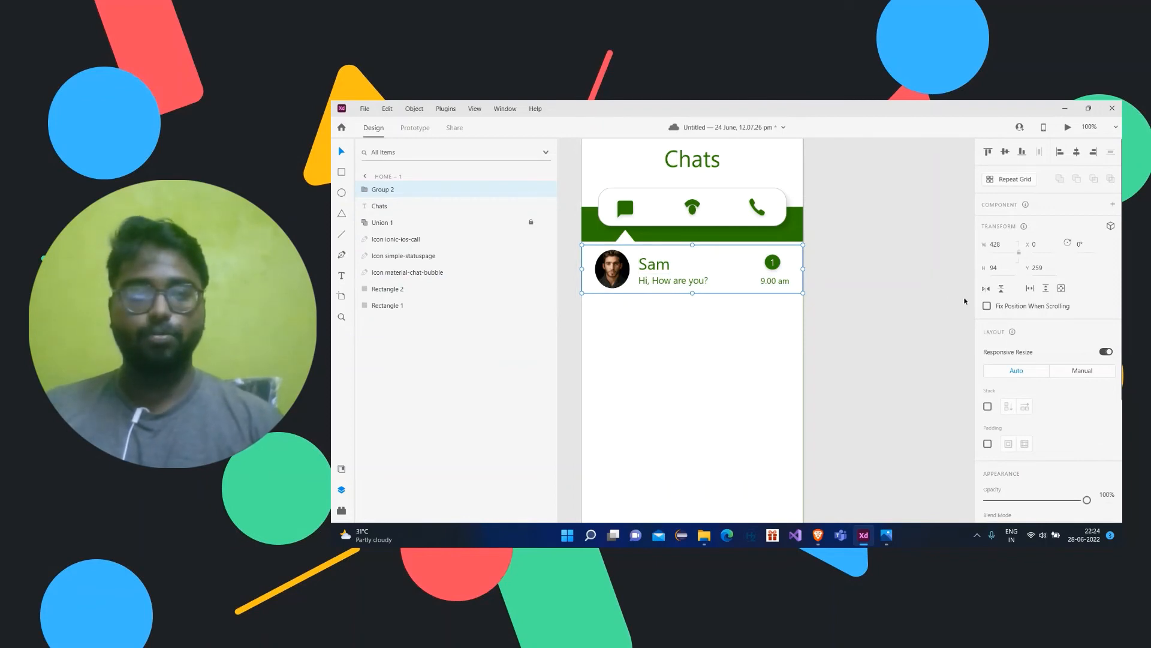
pyautogui.click(1018, 183)
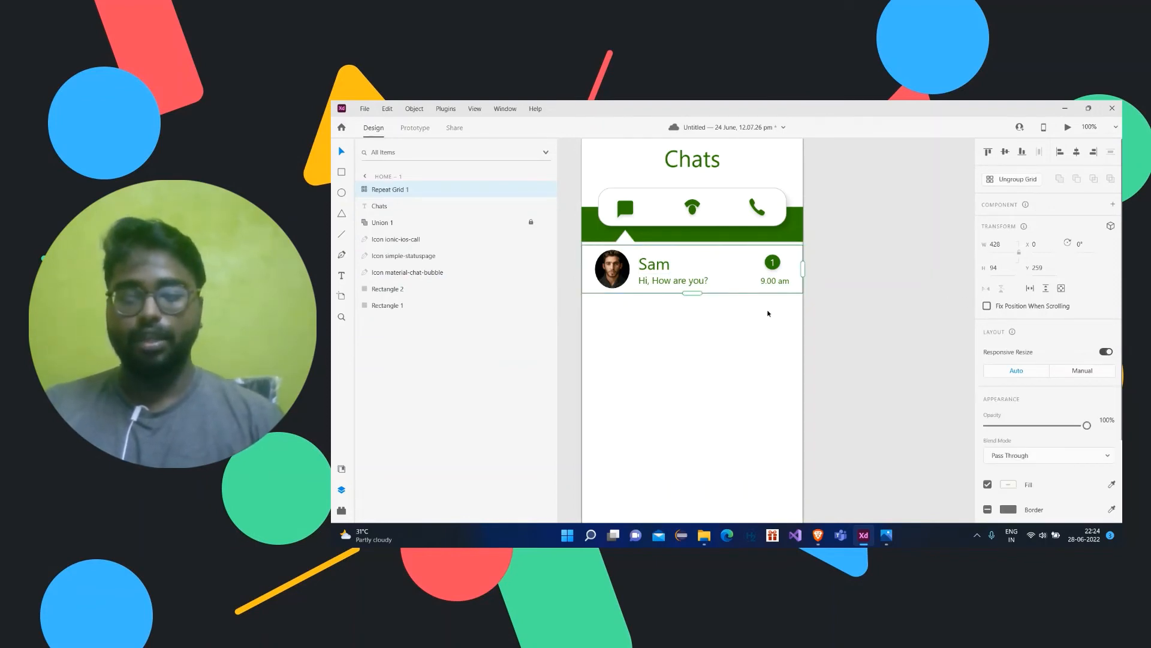
# - Extend the repeat grid down to the artboard's lower edge, about 667 high, and close the gaps between the rows
pyautogui.scroll(-2, 768, 313)
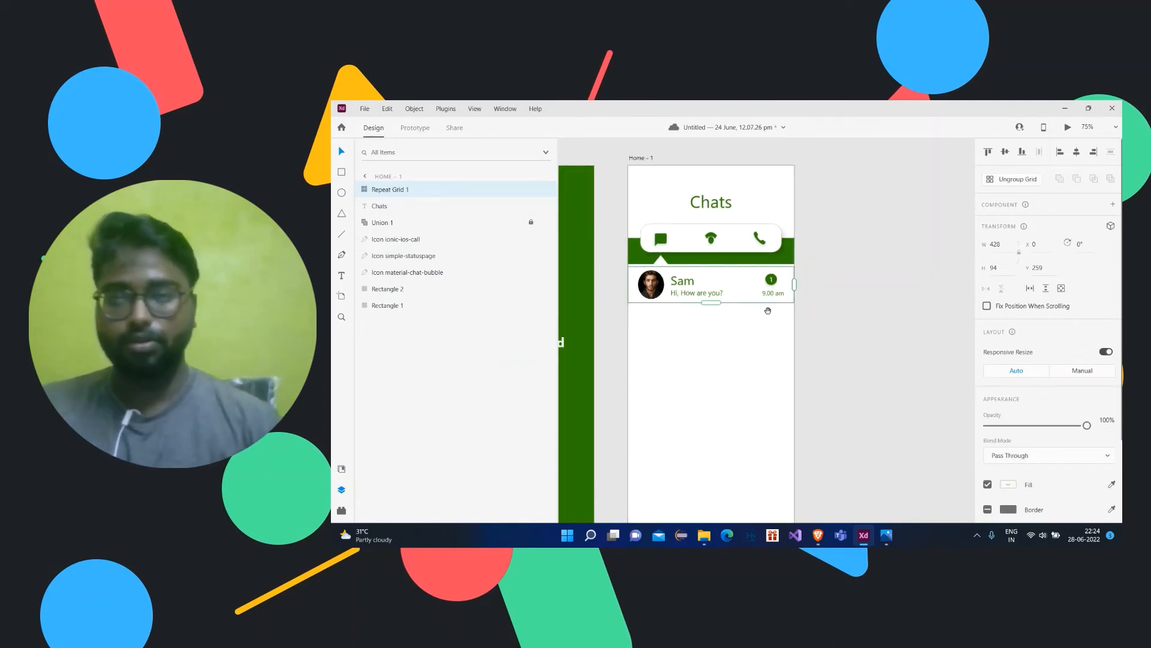
pyautogui.scroll(-2, 815, 371)
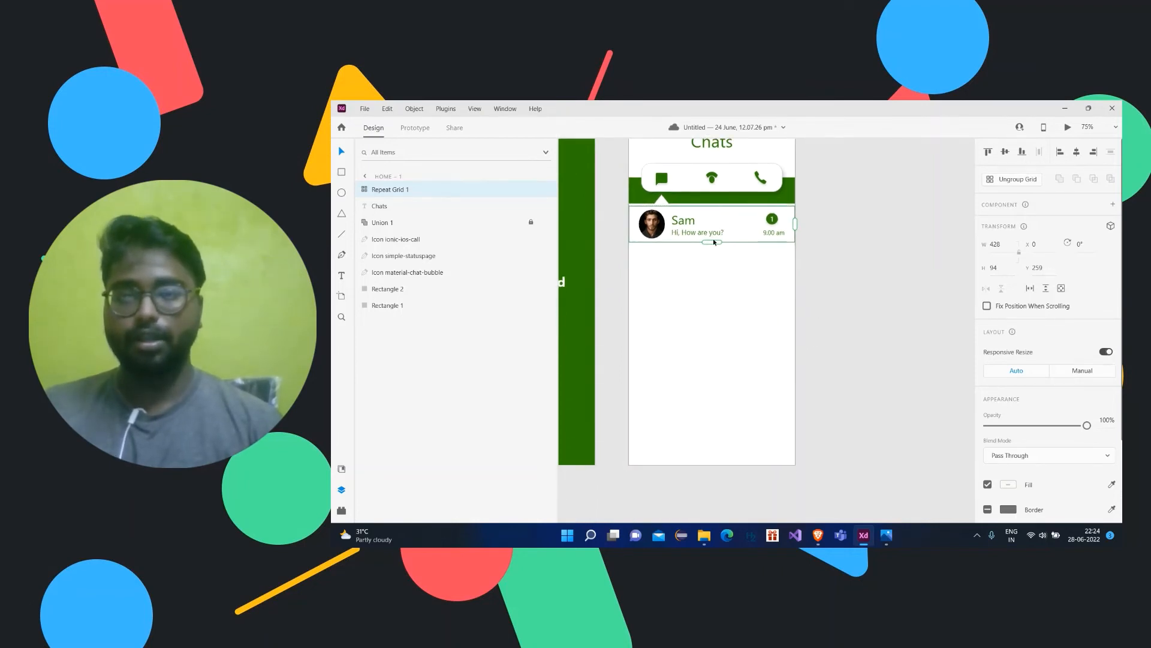
pyautogui.moveTo(711, 242); pyautogui.dragTo(688, 468)
pyautogui.moveTo(720, 423); pyautogui.dragTo(724, 381)
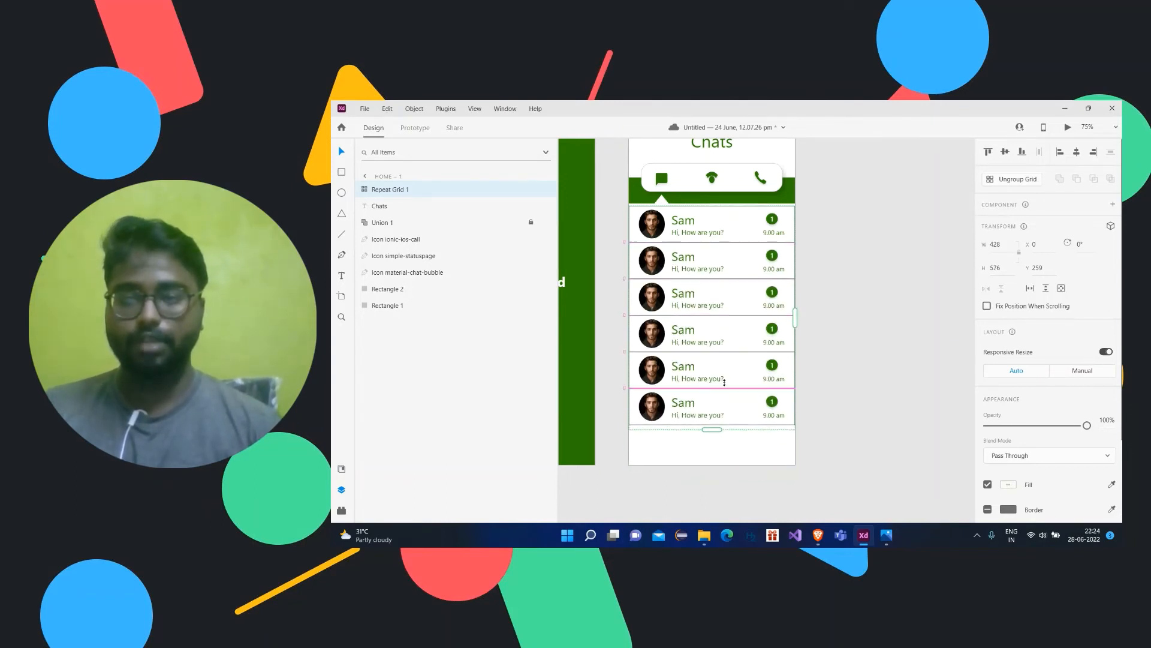
pyautogui.moveTo(712, 429); pyautogui.dragTo(703, 466)
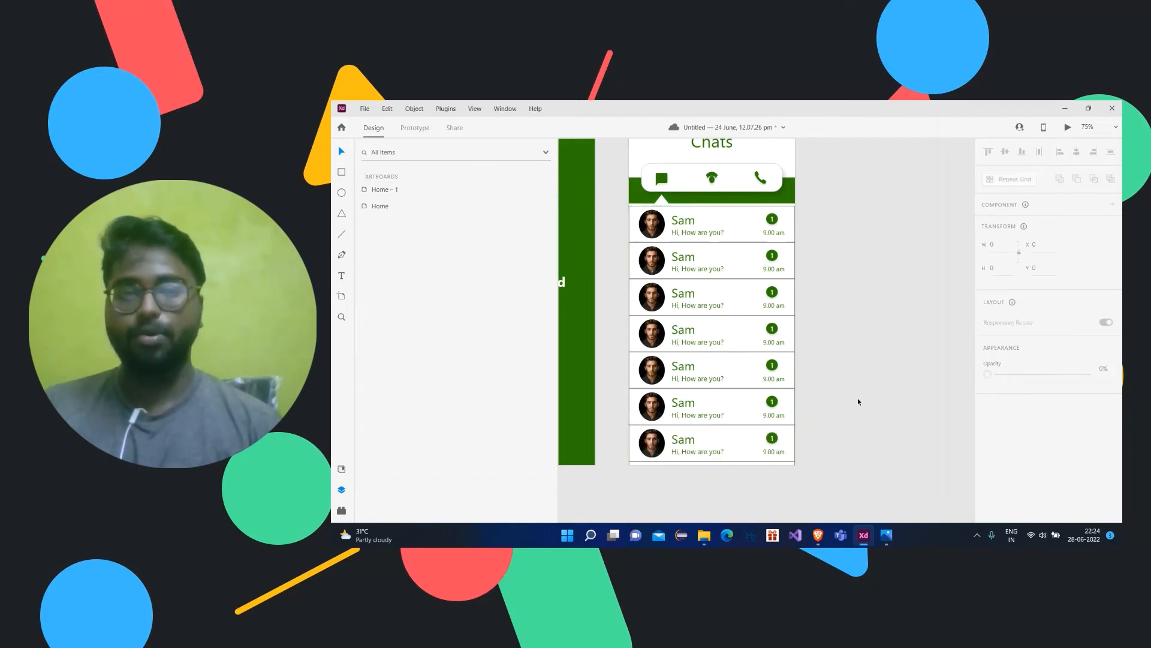
# - Ungroup the repeat grid into separate chat rows
pyautogui.scroll(1, 933, 296)
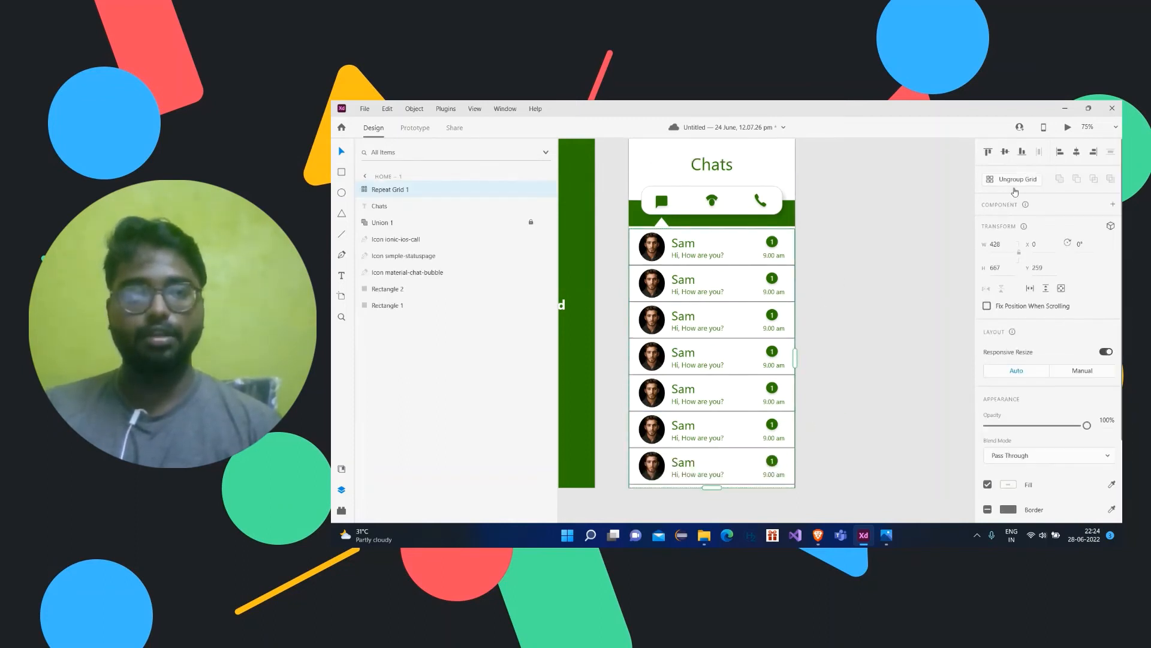
pyautogui.click(1016, 179)
pyautogui.click(901, 296)
pyautogui.scroll(1, 902, 298)
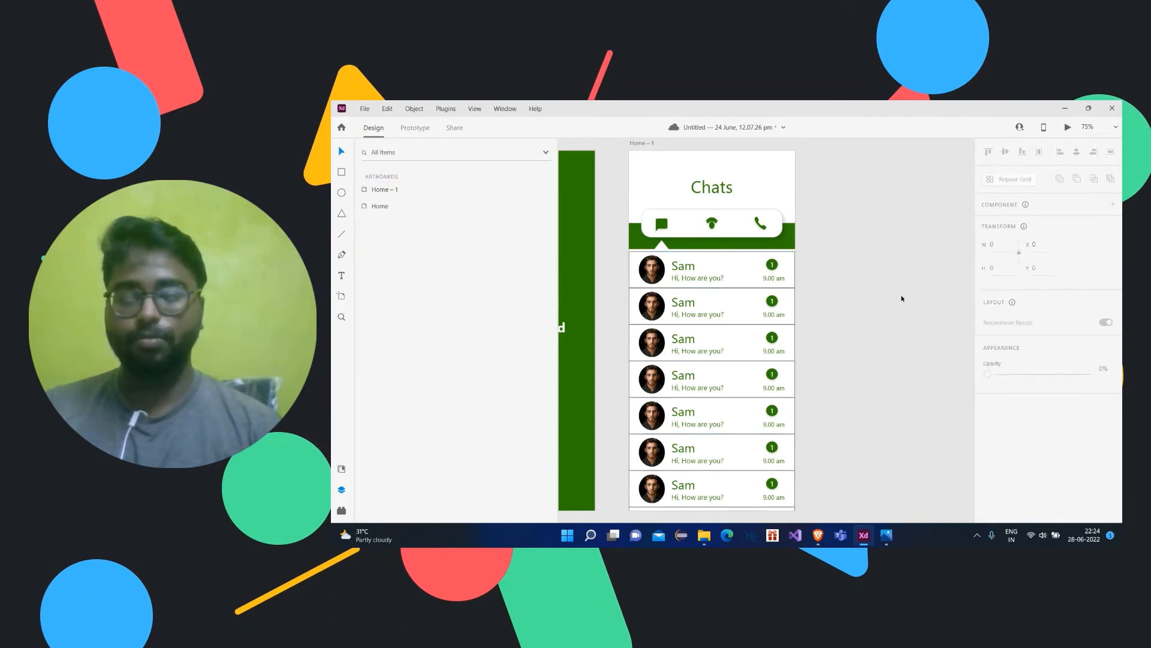
# - Replace the contact name in the second chat row with a different first name
pyautogui.hotkey('ctrl', '=')
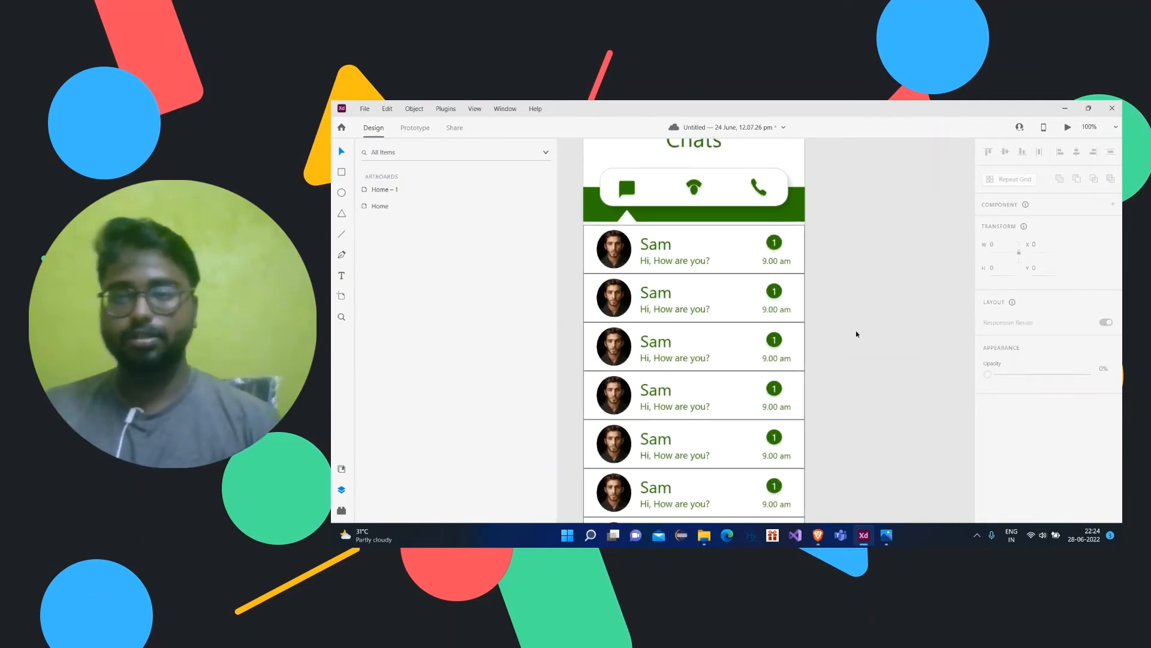
pyautogui.moveTo(855, 331); pyautogui.dragTo(907, 268)
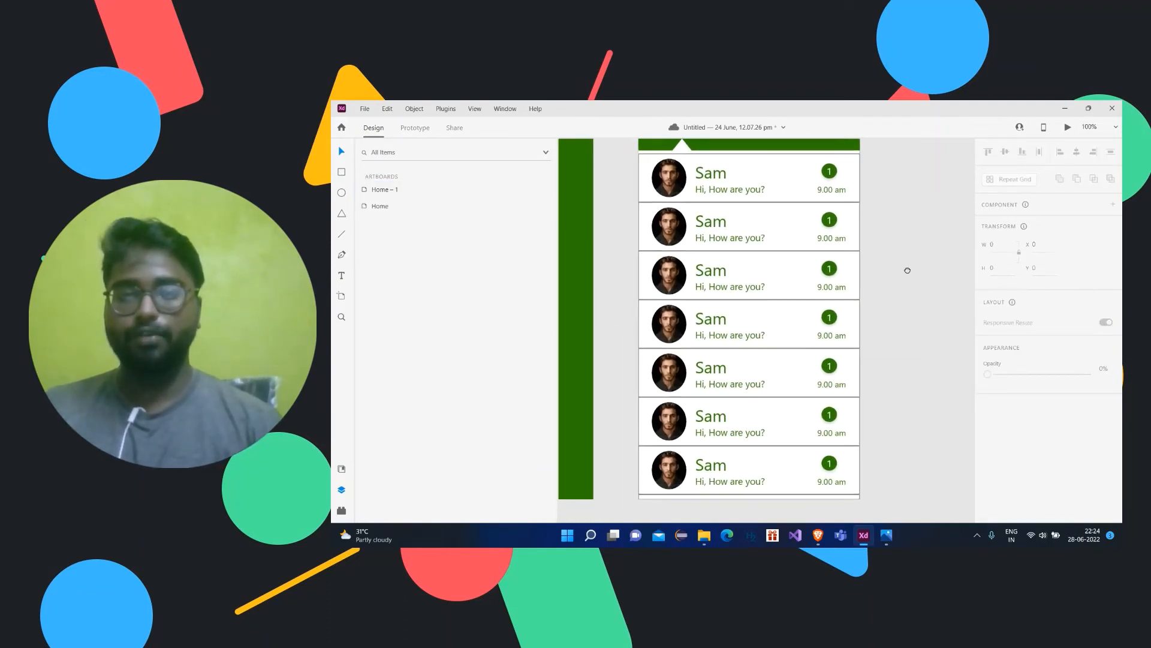
pyautogui.click(724, 225)
pyautogui.doubleClick(724, 225)
pyautogui.doubleClick(723, 224)
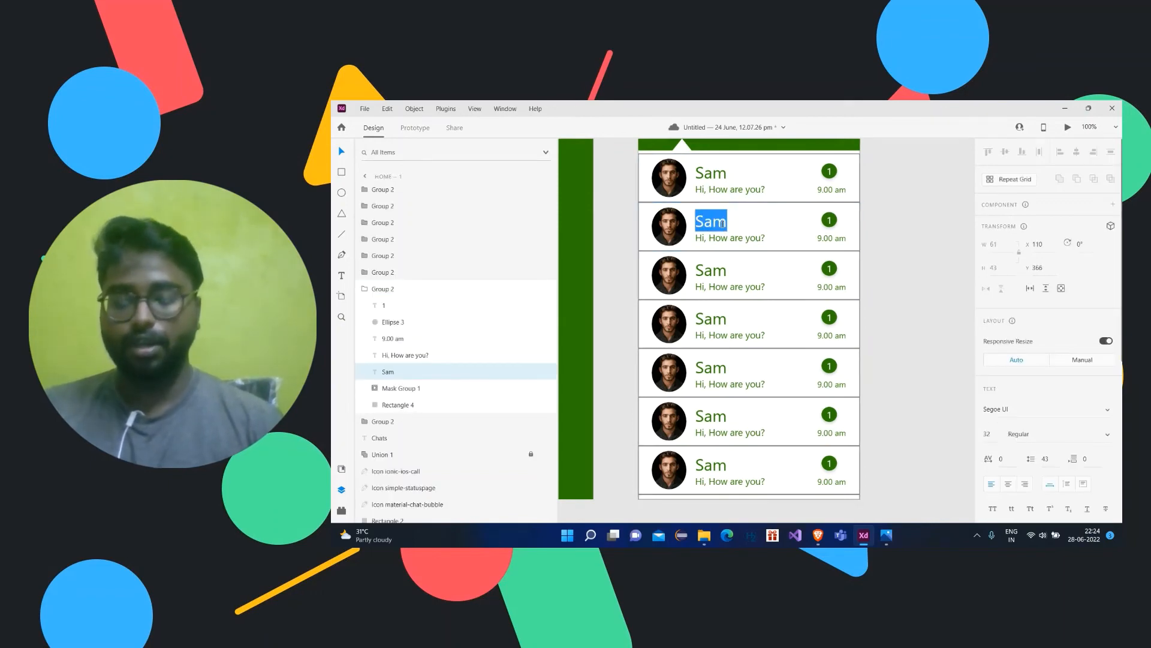
pyautogui.write('Je')
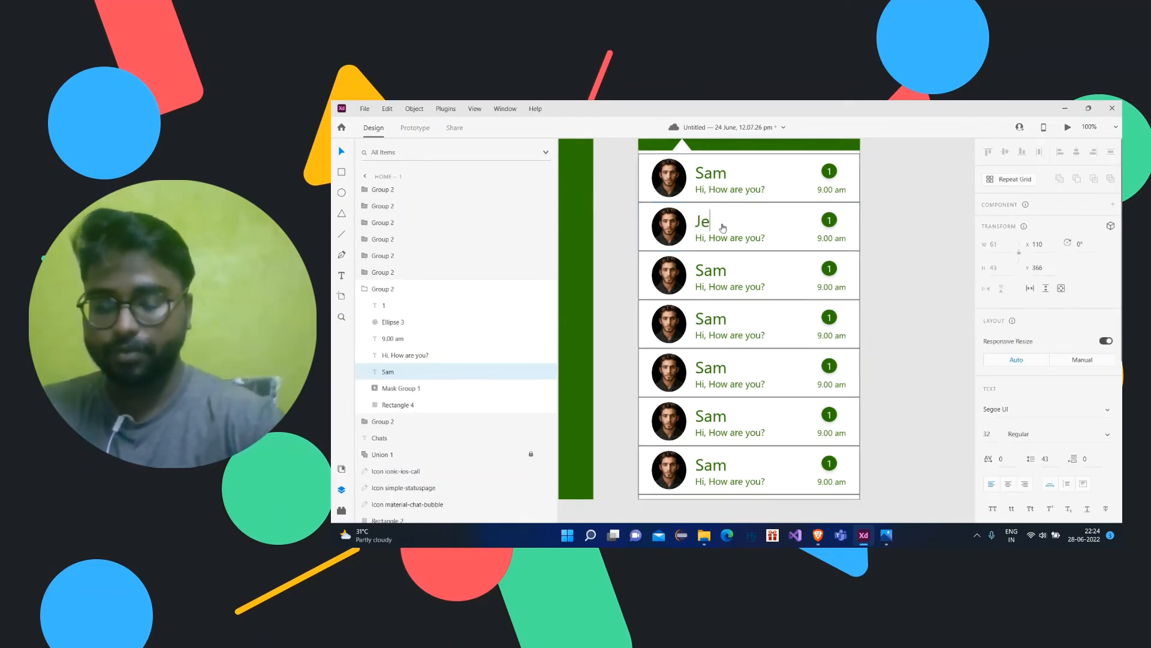
pyautogui.write('rri')
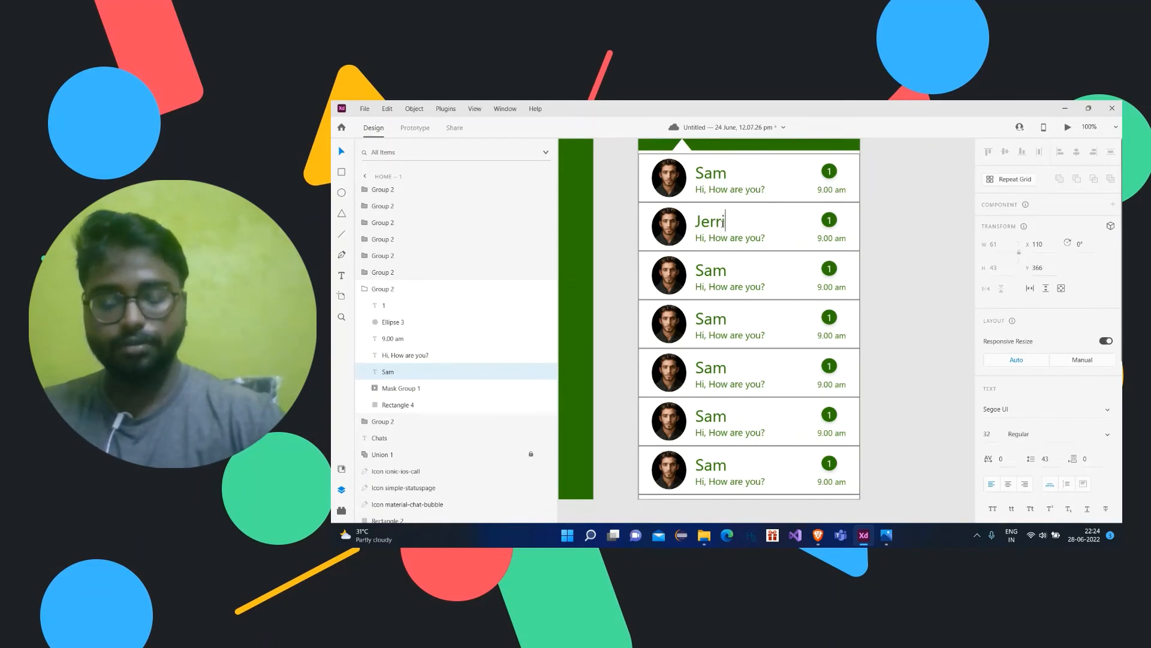
pyautogui.press('BackSpace')
pyautogui.write('y')
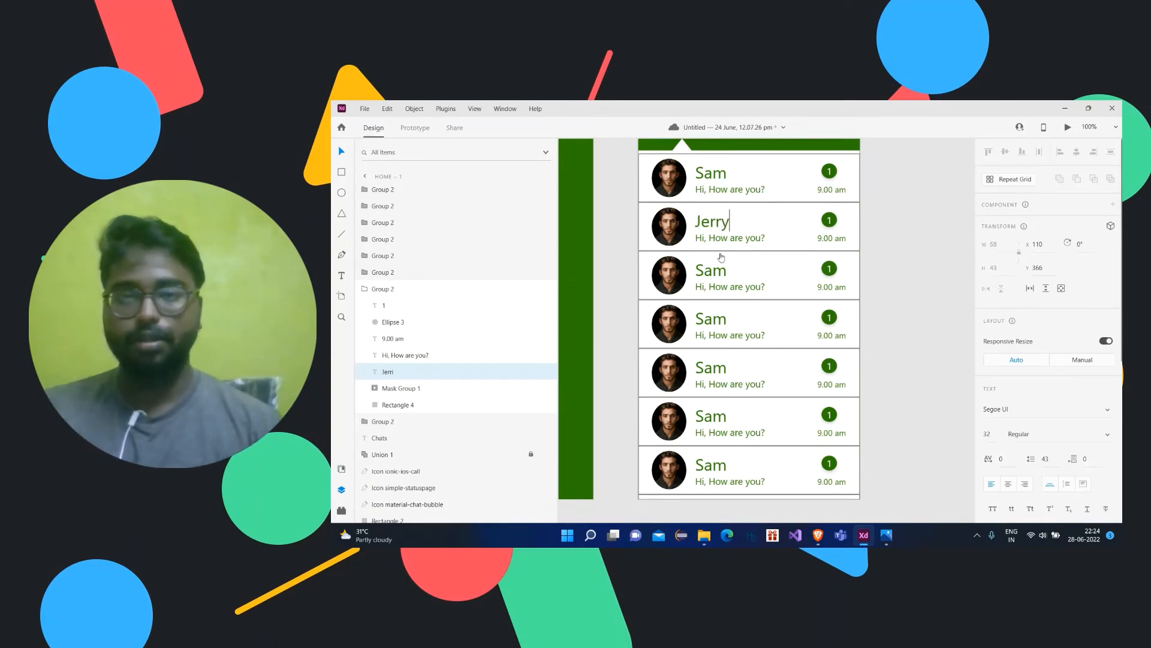
# - Replace the contact name in the third chat row with a different first name
pyautogui.click(707, 272)
pyautogui.doubleClick(706, 273)
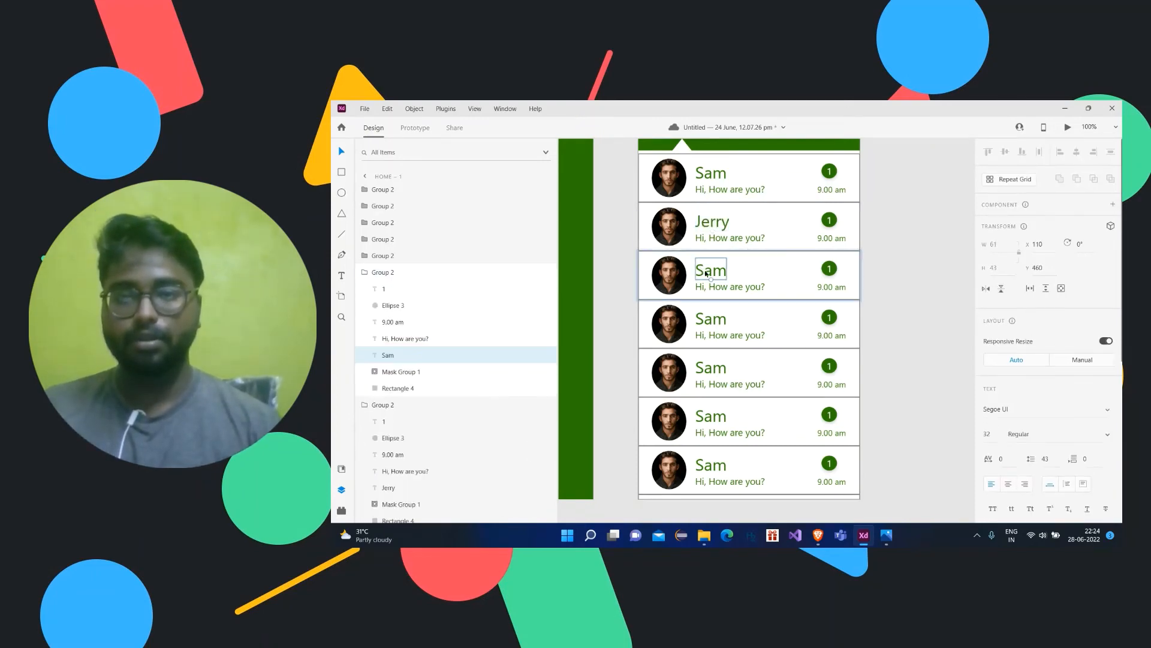
pyautogui.doubleClick(707, 273)
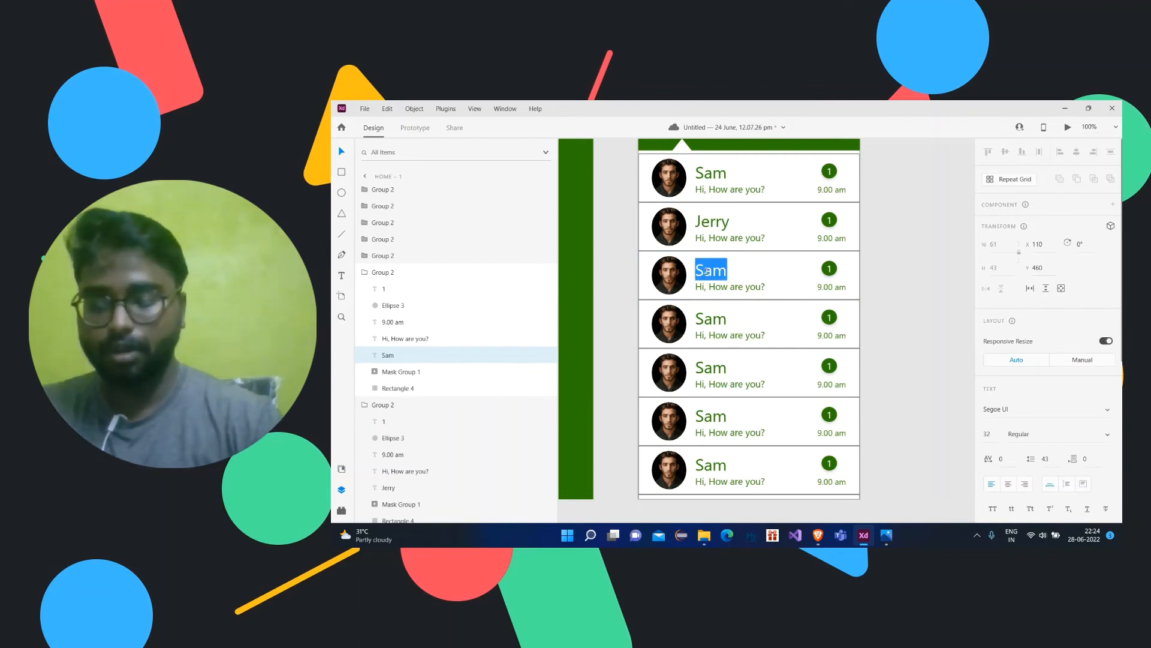
pyautogui.write('Gop')
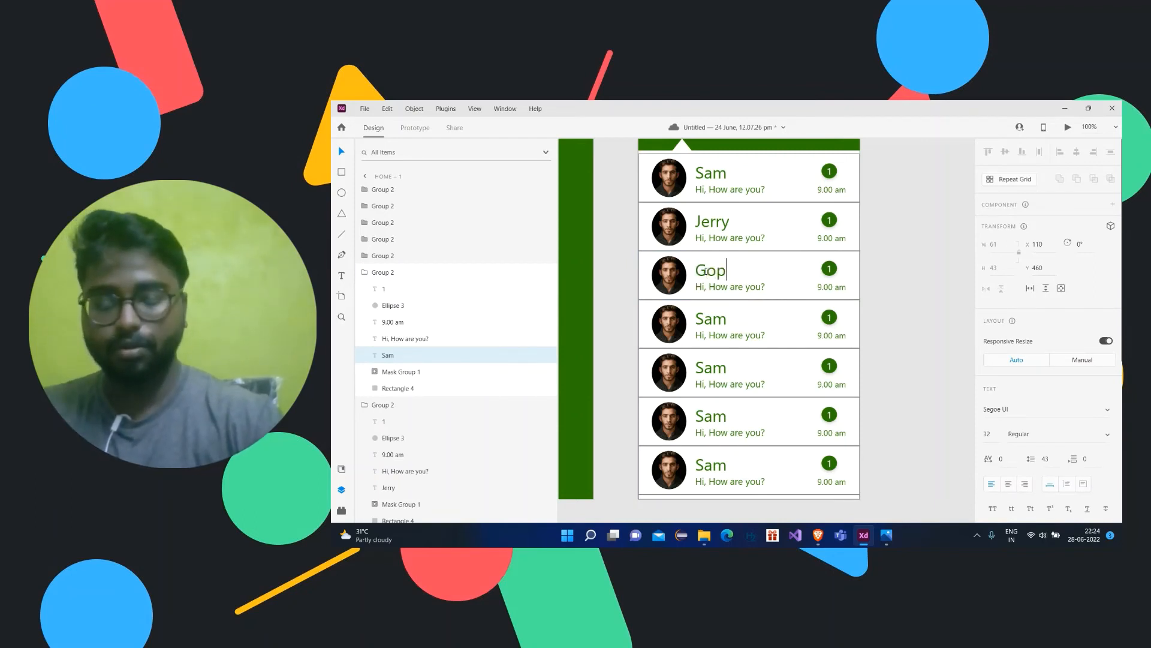
pyautogui.write('i')
# - Replace the contact name in the fourth chat row with a different first name
pyautogui.click(709, 319)
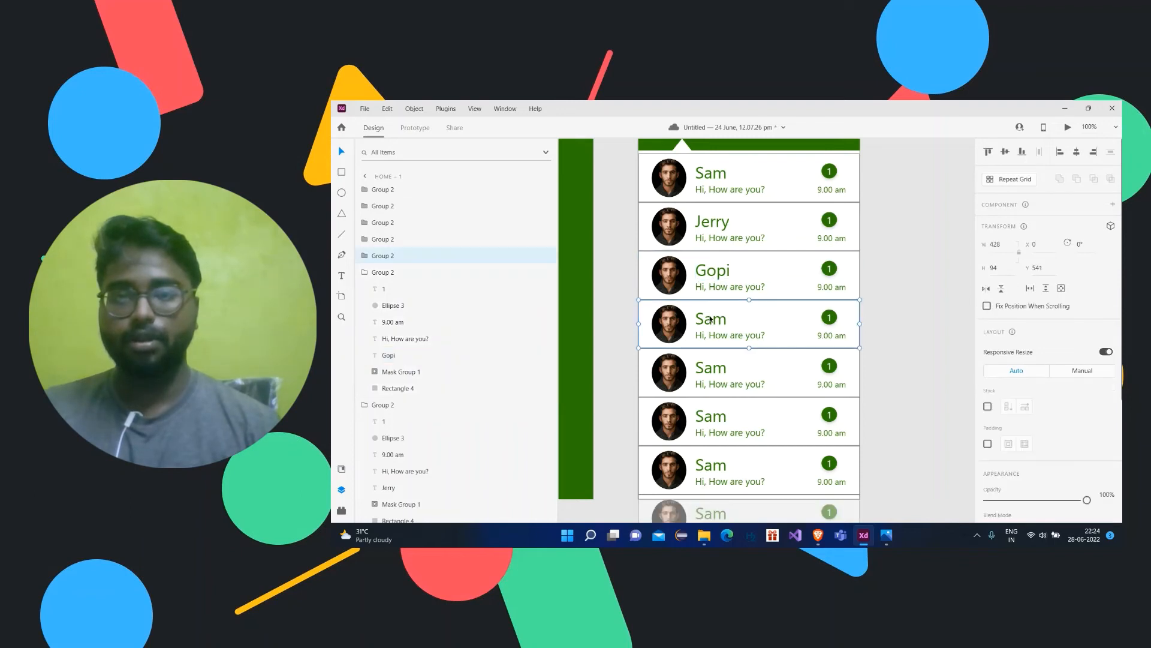
pyautogui.doubleClick(709, 320)
pyautogui.doubleClick(710, 318)
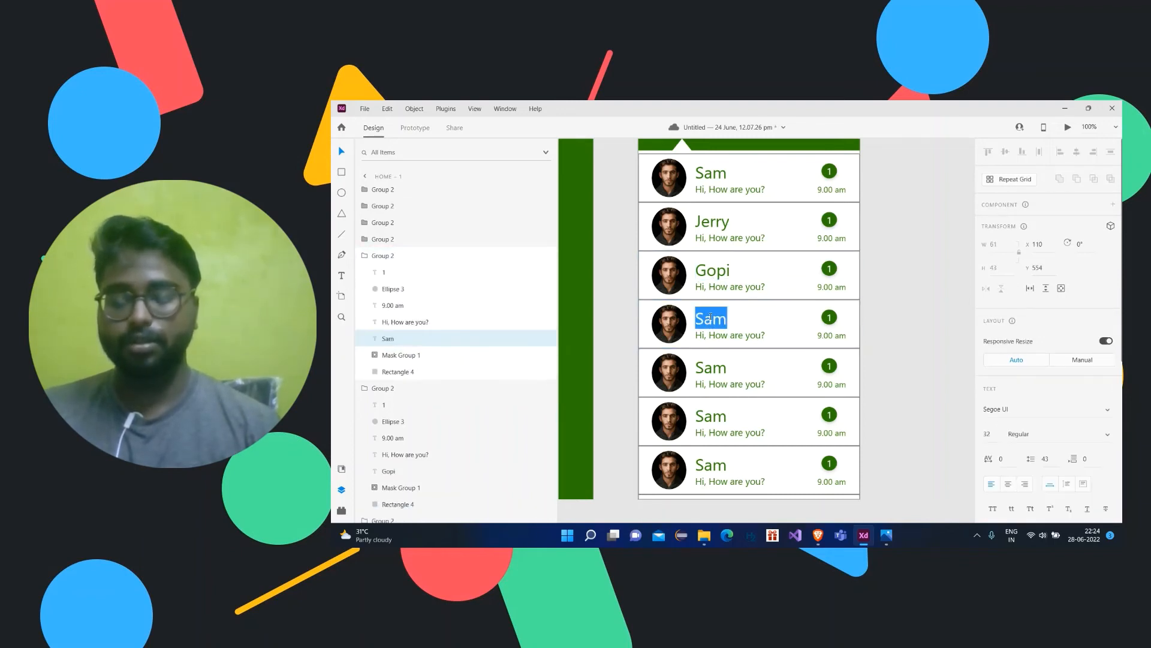
pyautogui.write('Sw')
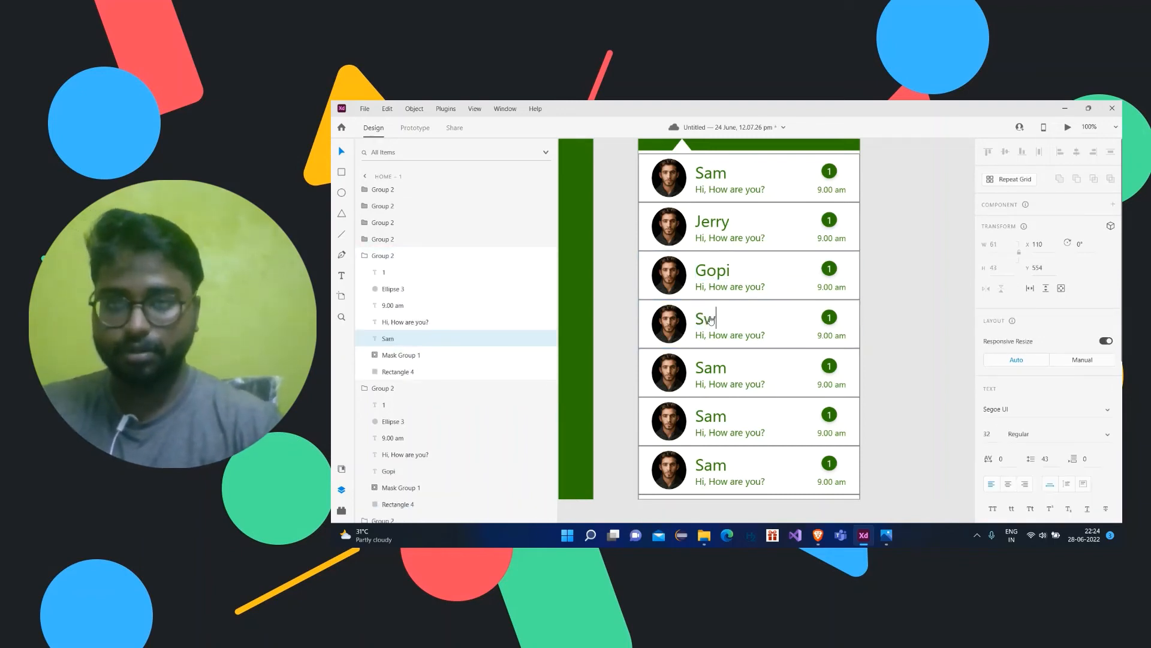
pyautogui.write('etha')
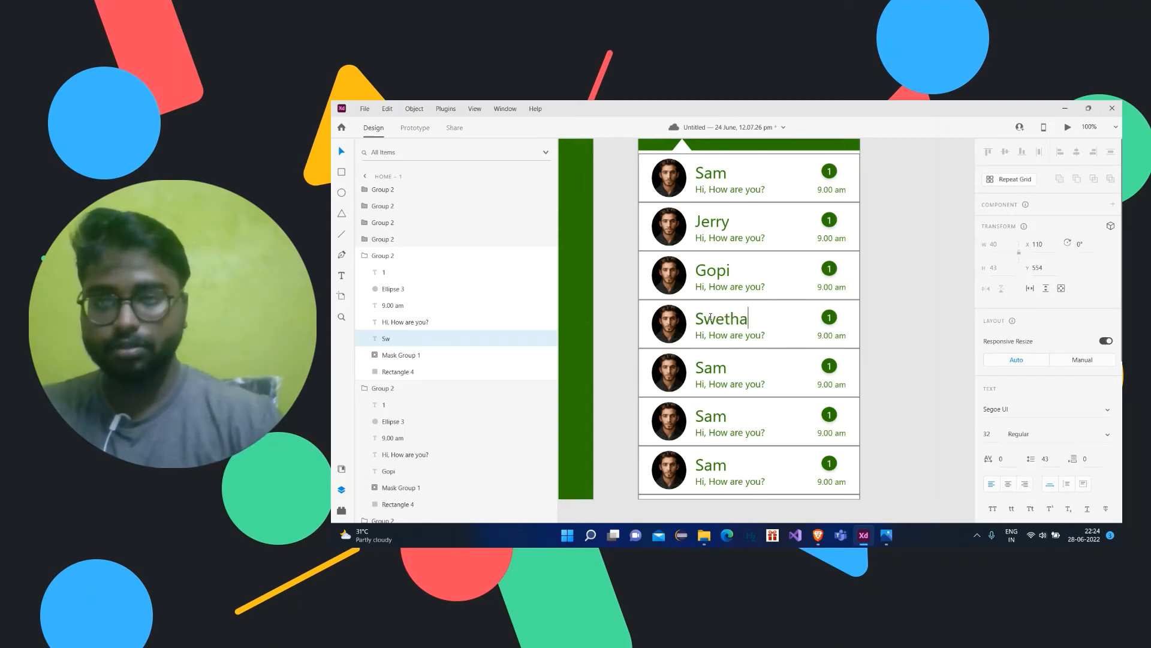
pyautogui.press('Escape')
# - Replace the contact name in the fifth chat row with a different first name
pyautogui.click(716, 368)
pyautogui.doubleClick(719, 372)
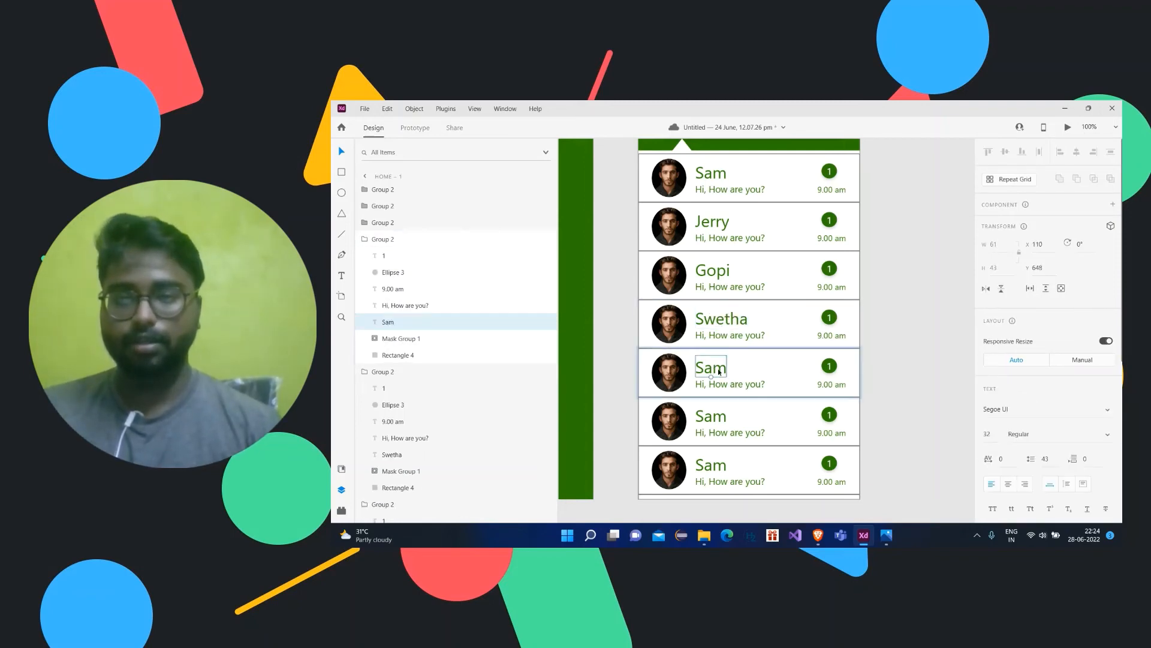
pyautogui.doubleClick(719, 371)
pyautogui.write('Cathy')
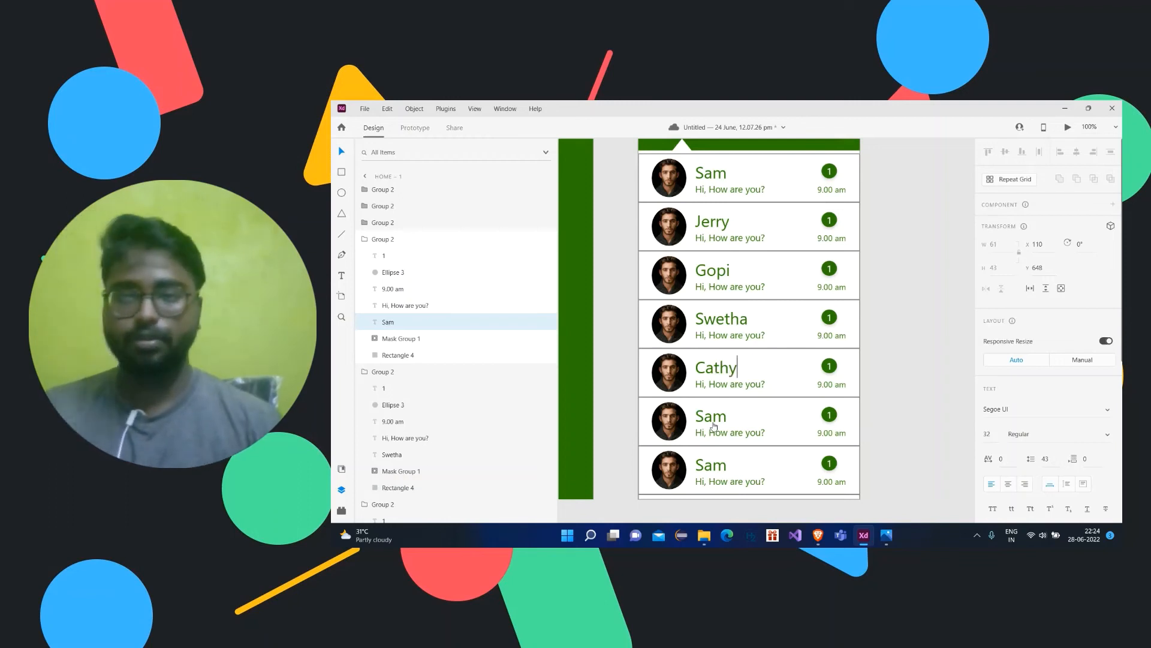
pyautogui.press('Escape')
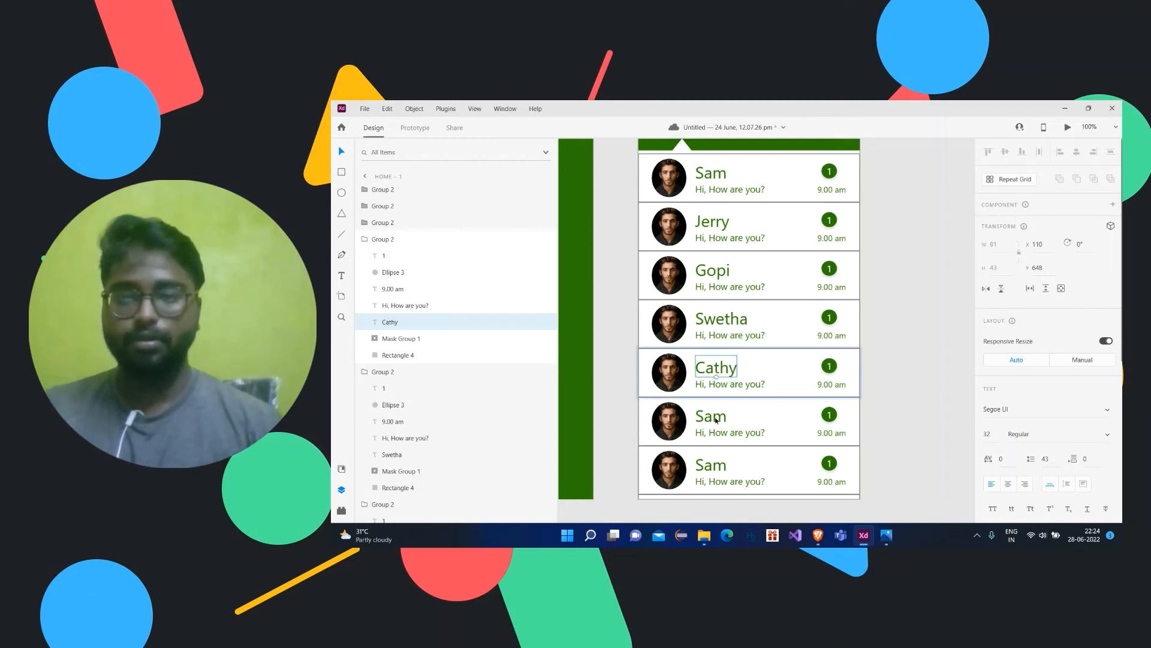
# - Replace the contact name in the sixth chat row with a different first name
pyautogui.click(715, 422)
pyautogui.doubleClick(715, 420)
pyautogui.doubleClick(715, 420)
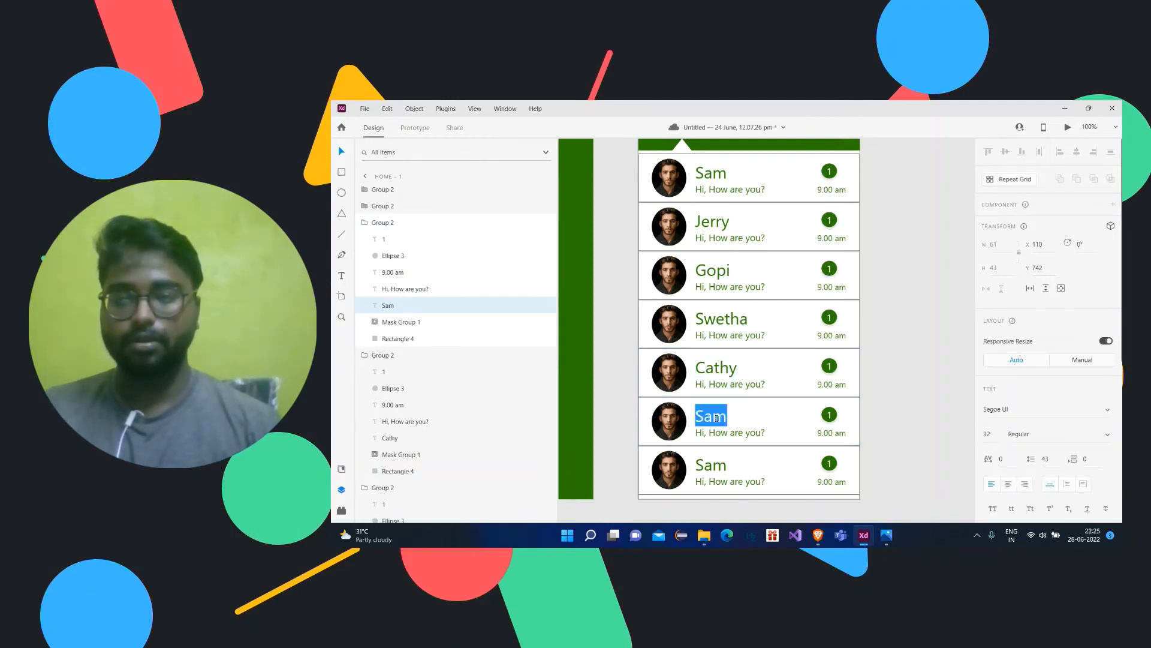
pyautogui.write('Daniel')
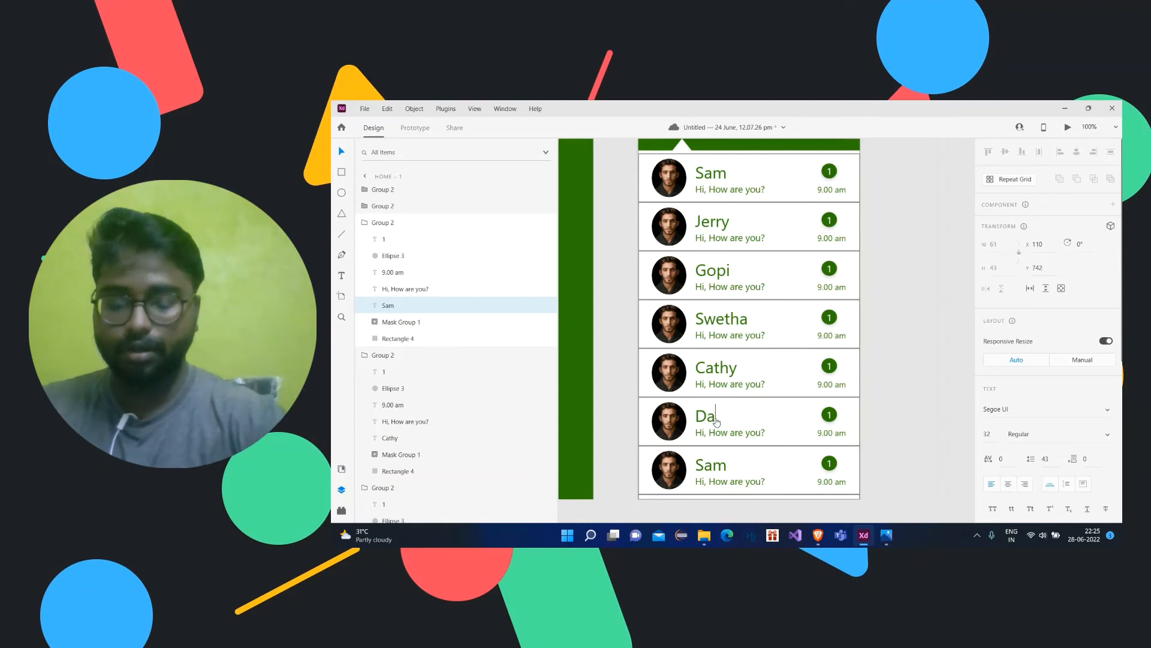
# - Replace the contact name in the seventh chat row with a different first name
pyautogui.click(714, 465)
pyautogui.doubleClick(713, 466)
pyautogui.doubleClick(713, 466)
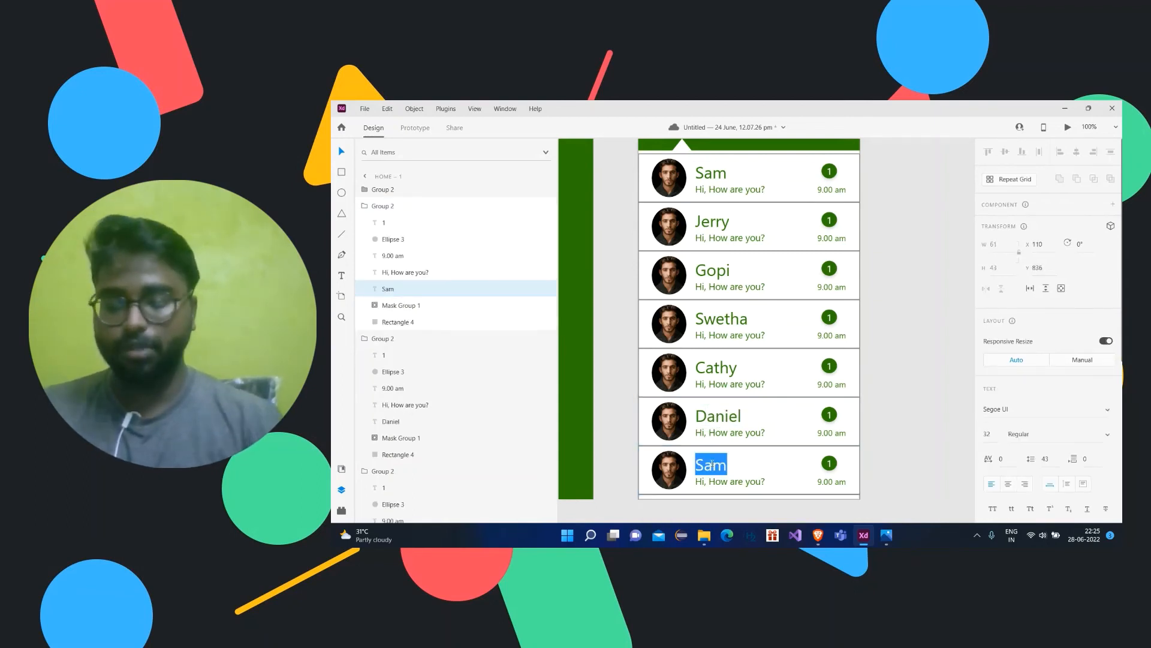
pyautogui.write('Pooja')
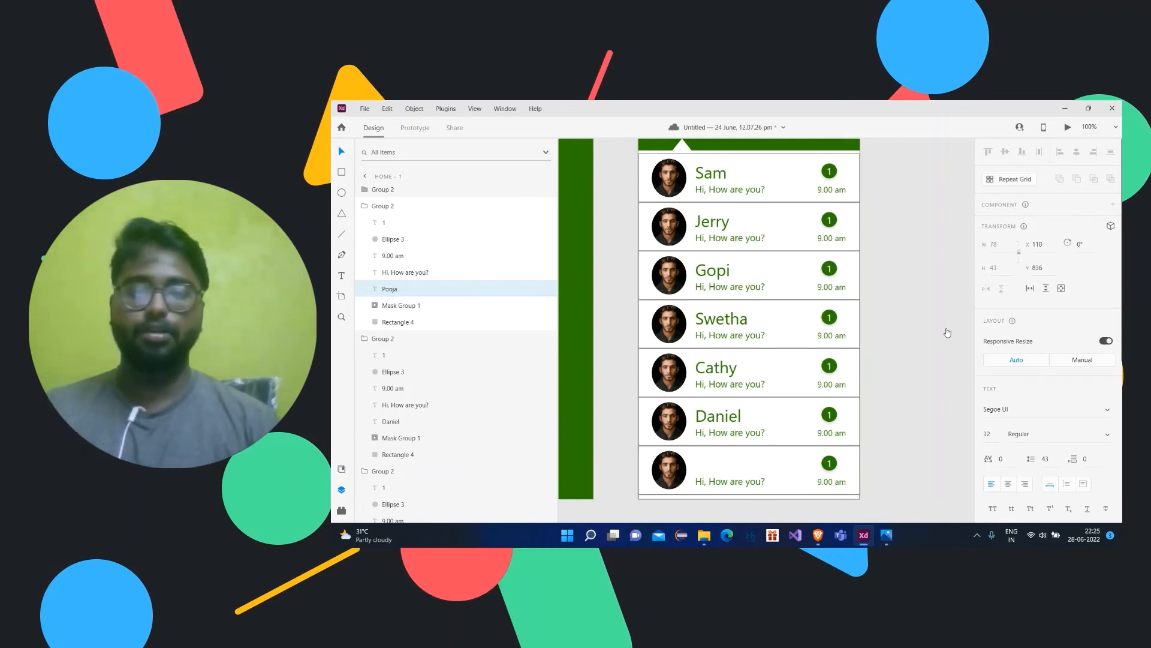
pyautogui.click(924, 334)
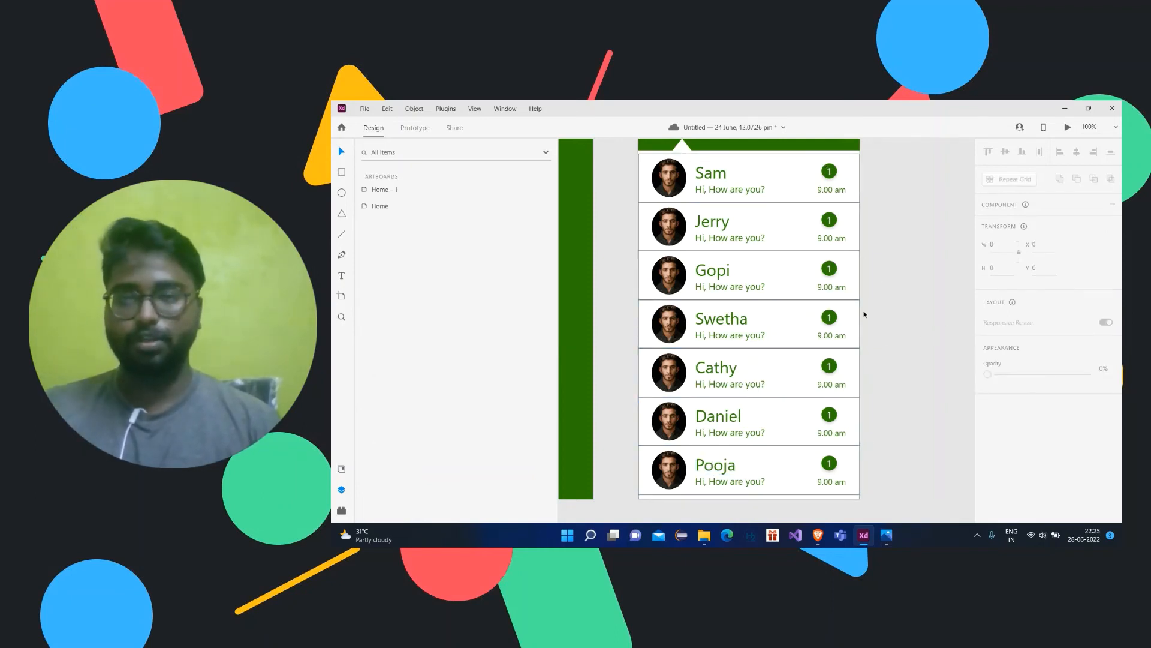
# - Change the message preview in the second chat row to "Good morning"
pyautogui.scroll(1, 741, 209)
pyautogui.click(729, 205)
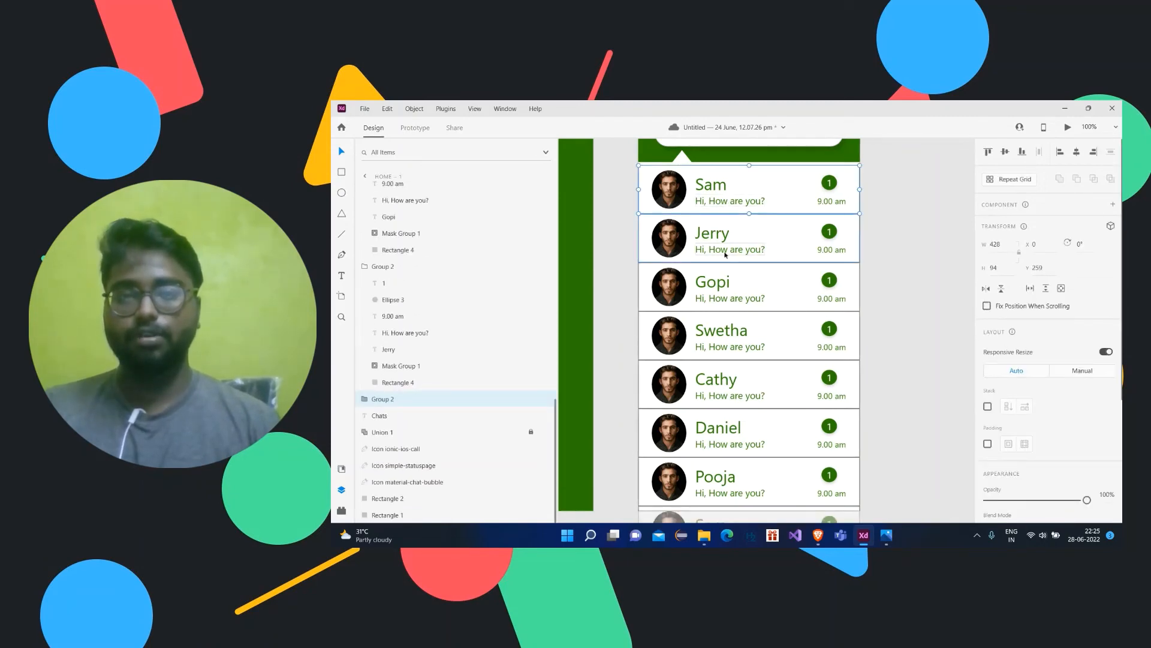
pyautogui.doubleClick(726, 254)
pyautogui.doubleClick(726, 253)
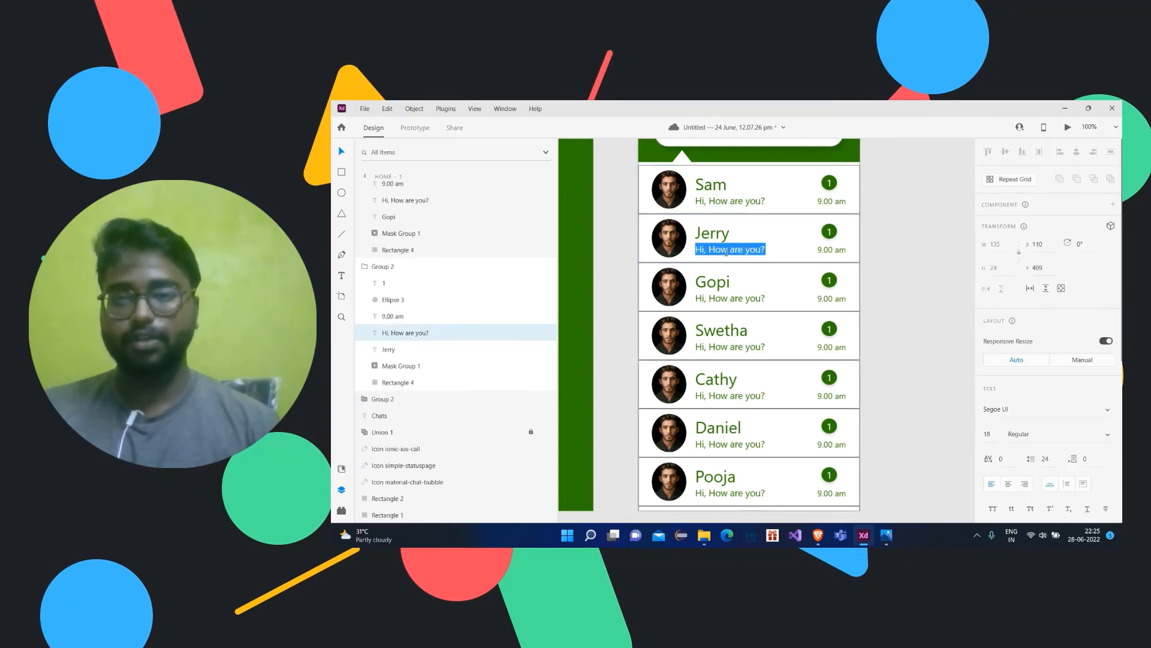
pyautogui.write('Good morning')
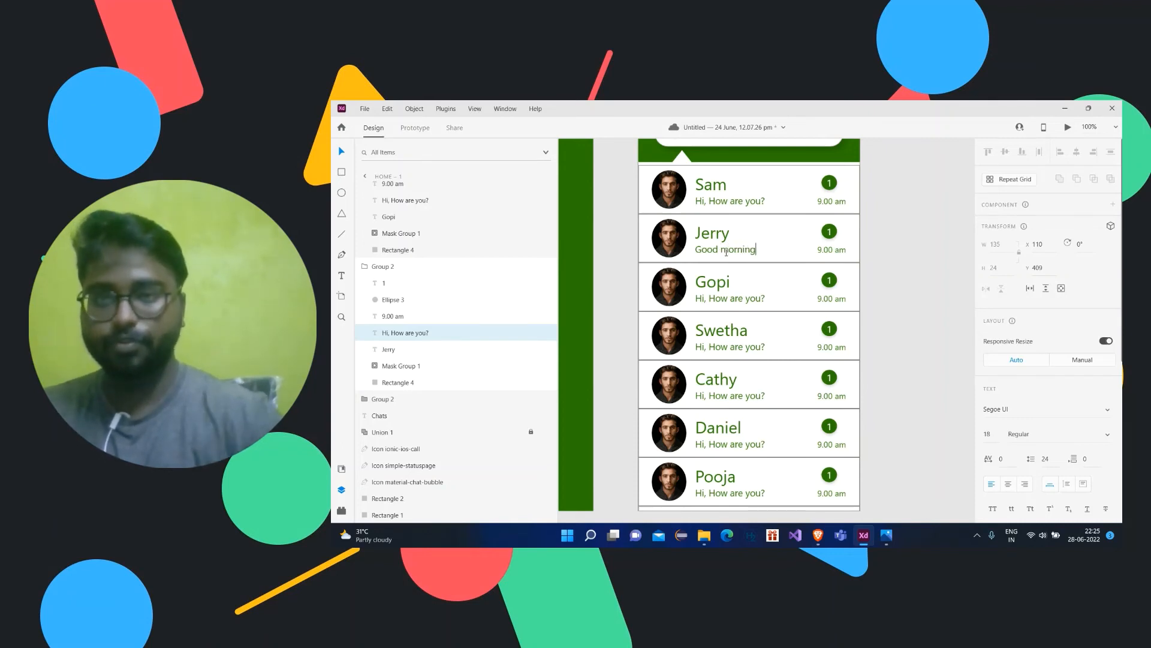
# - Change the message preview in the third chat row to "Hello"
pyautogui.doubleClick(729, 298)
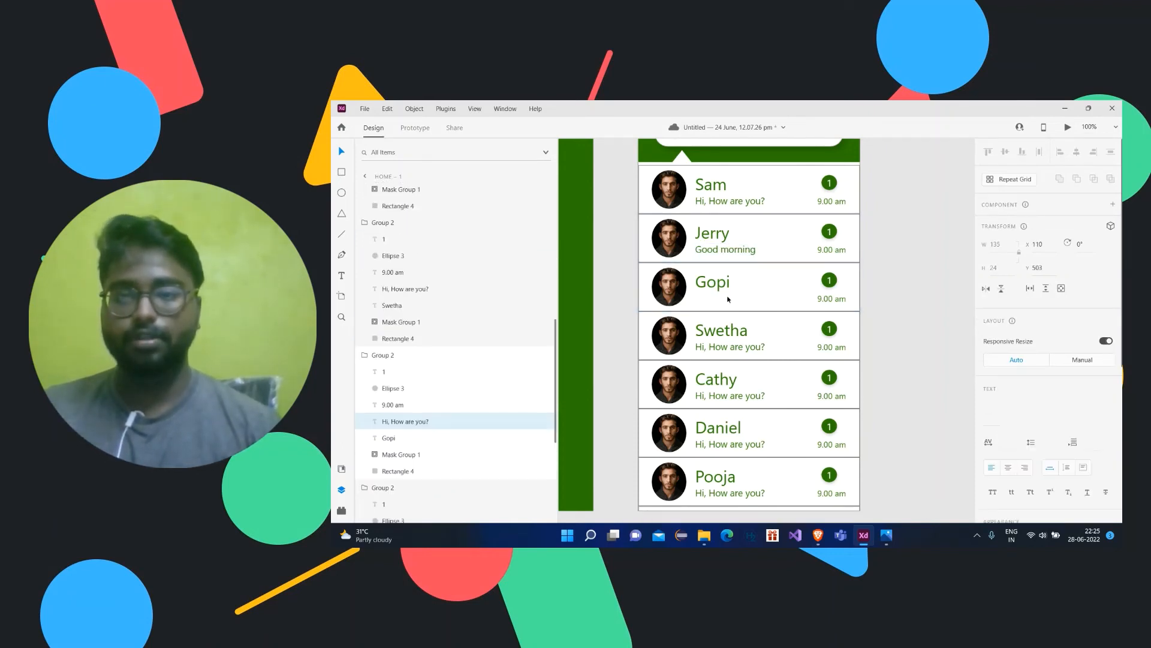
pyautogui.doubleClick(728, 298)
pyautogui.write('H')
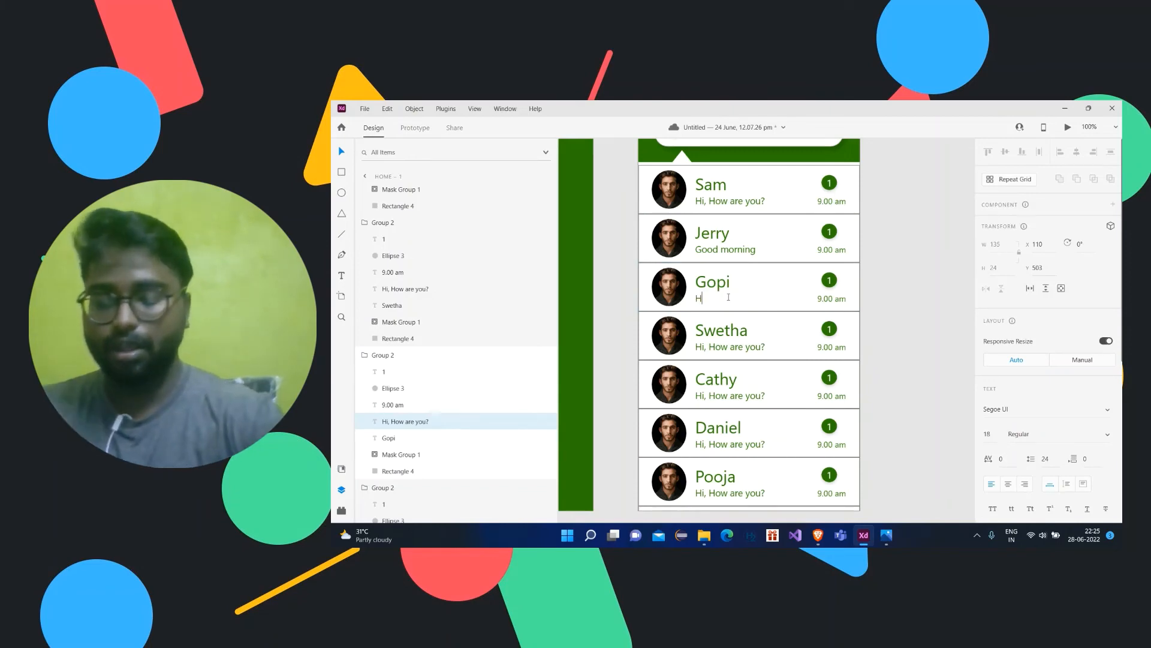
pyautogui.write('ello')
# - Change the message preview in the fourth chat row to "Reached...."
pyautogui.doubleClick(731, 348)
pyautogui.doubleClick(735, 347)
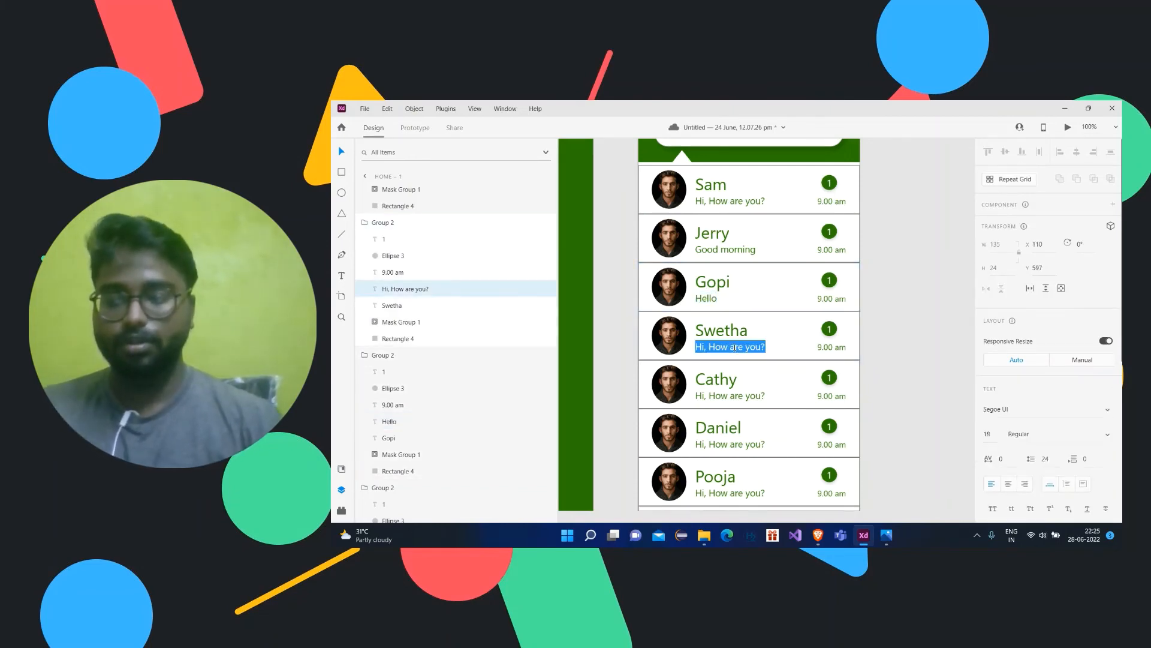
pyautogui.write('Rea')
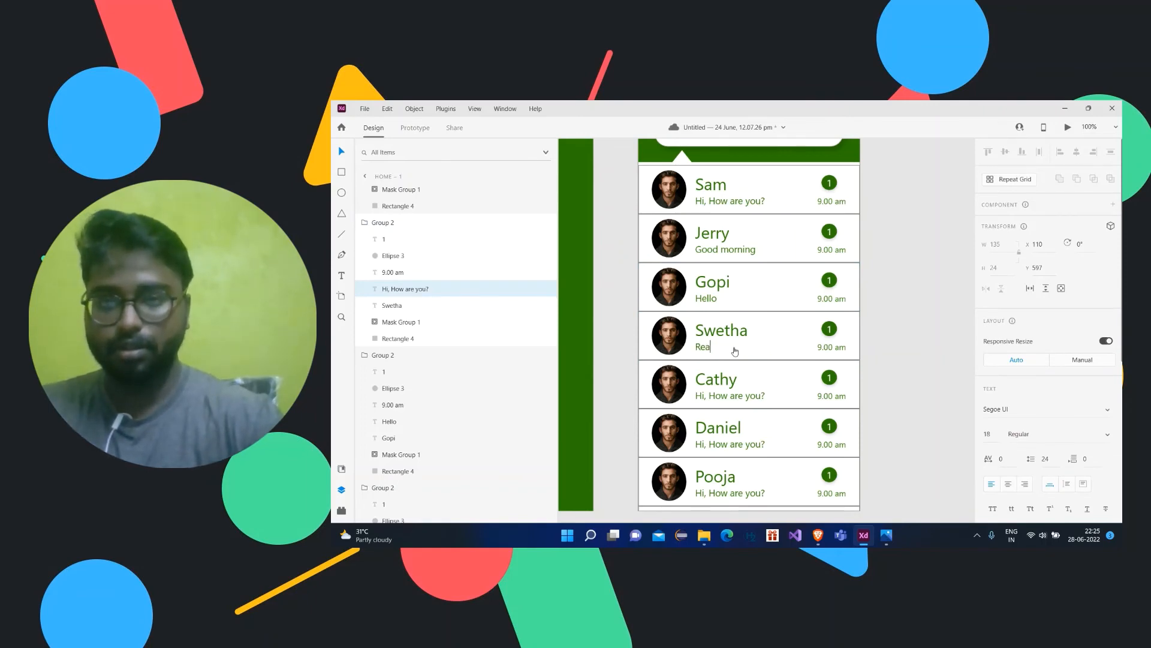
pyautogui.write('d....')
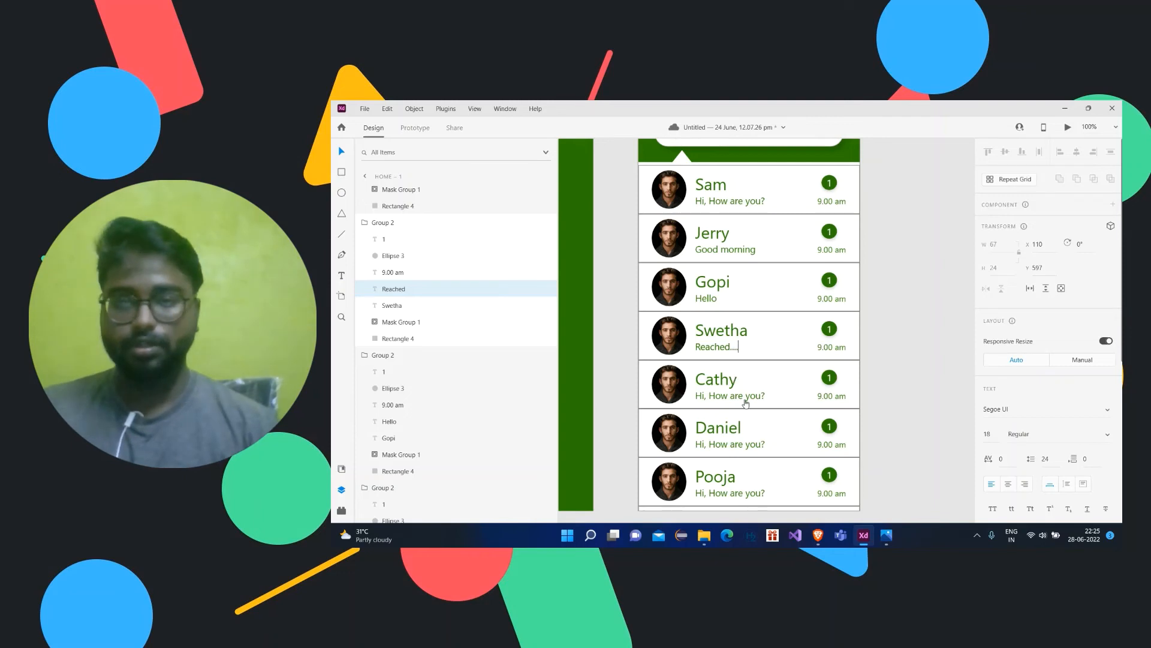
pyautogui.press('Escape')
# - Change the message preview in the fifth chat row to "Hey there..?"
pyautogui.click(746, 398)
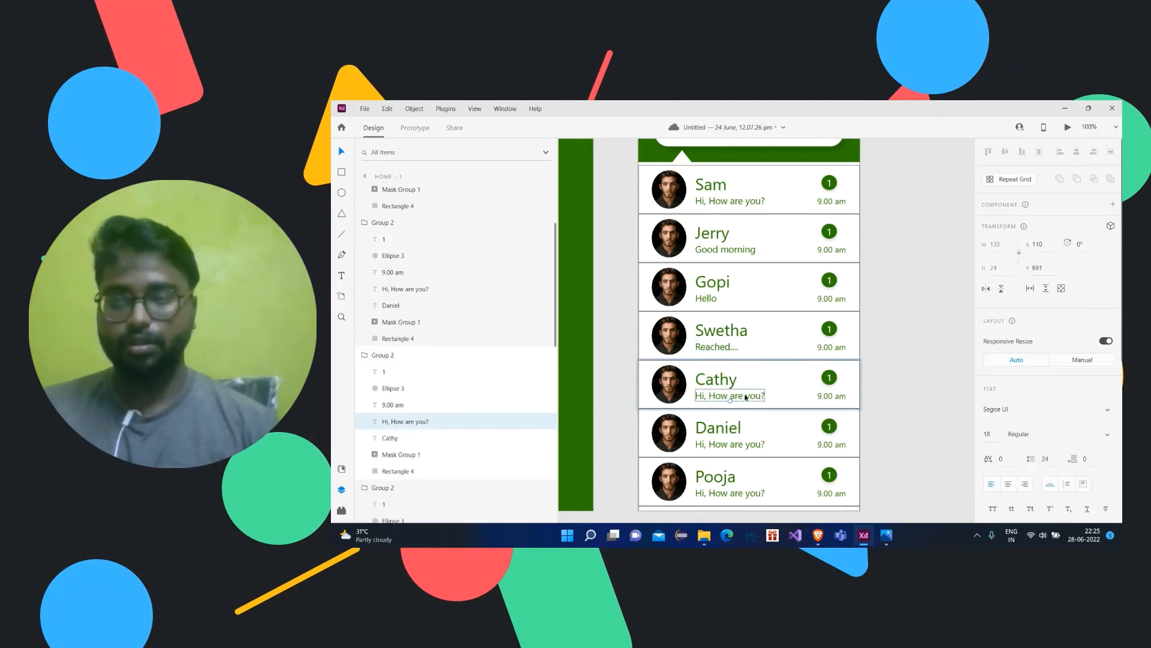
pyautogui.doubleClick(746, 397)
pyautogui.write('Hey there..?')
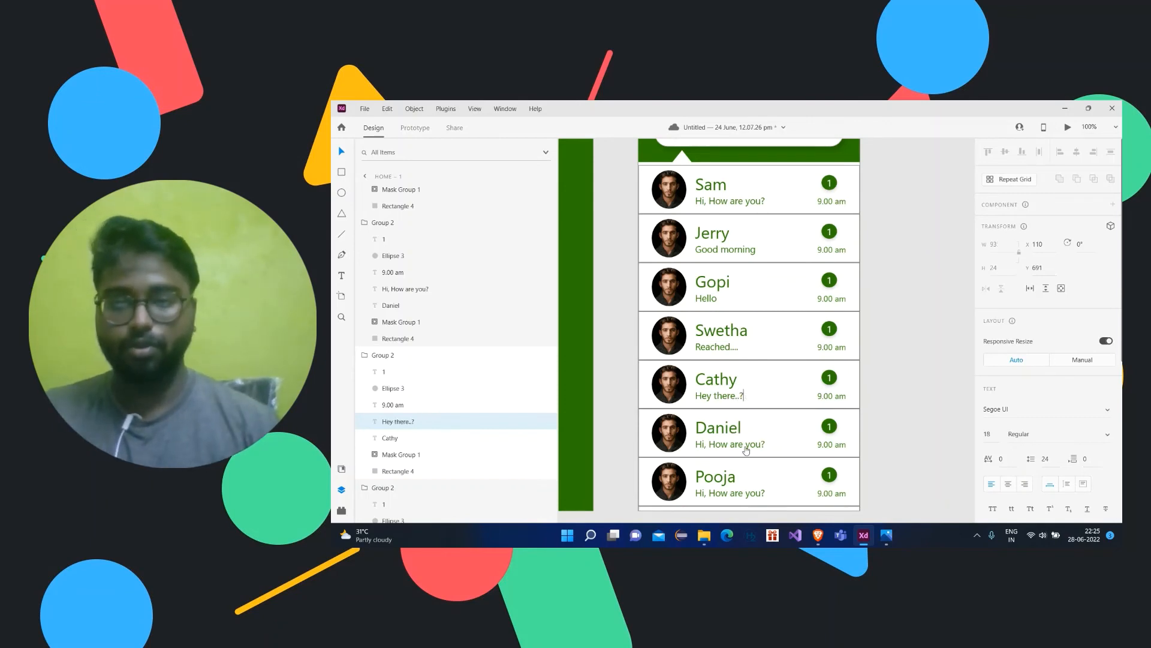
pyautogui.press('Escape')
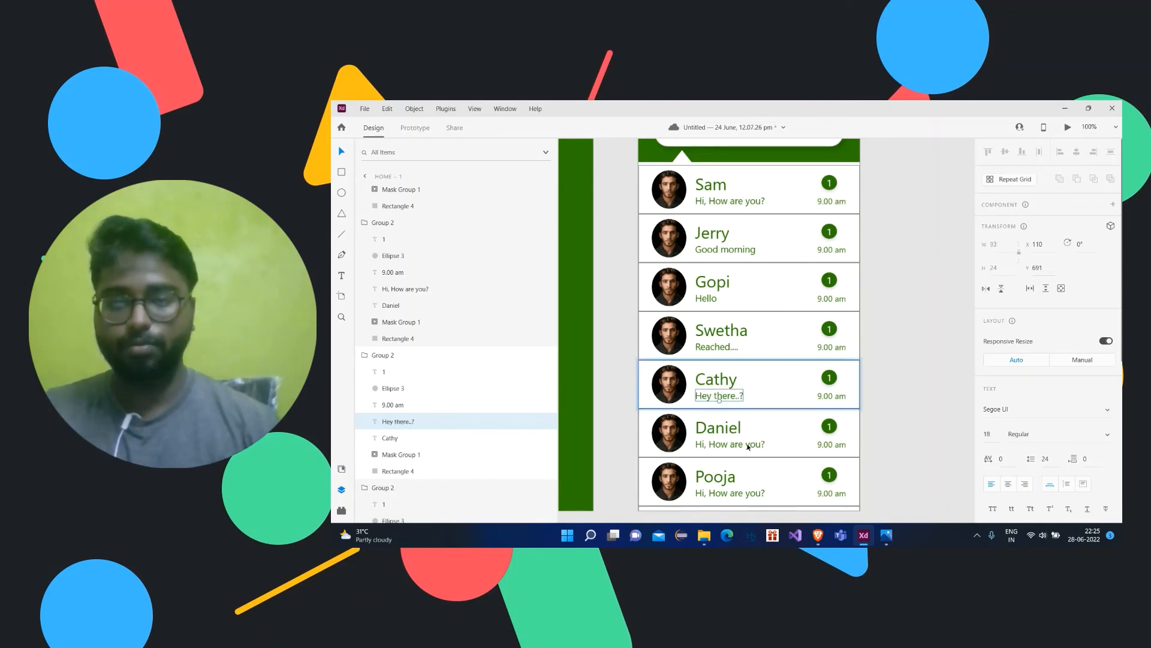
# - Change the message preview in the sixth chat row to "Done?"
pyautogui.click(749, 447)
pyautogui.doubleClick(748, 446)
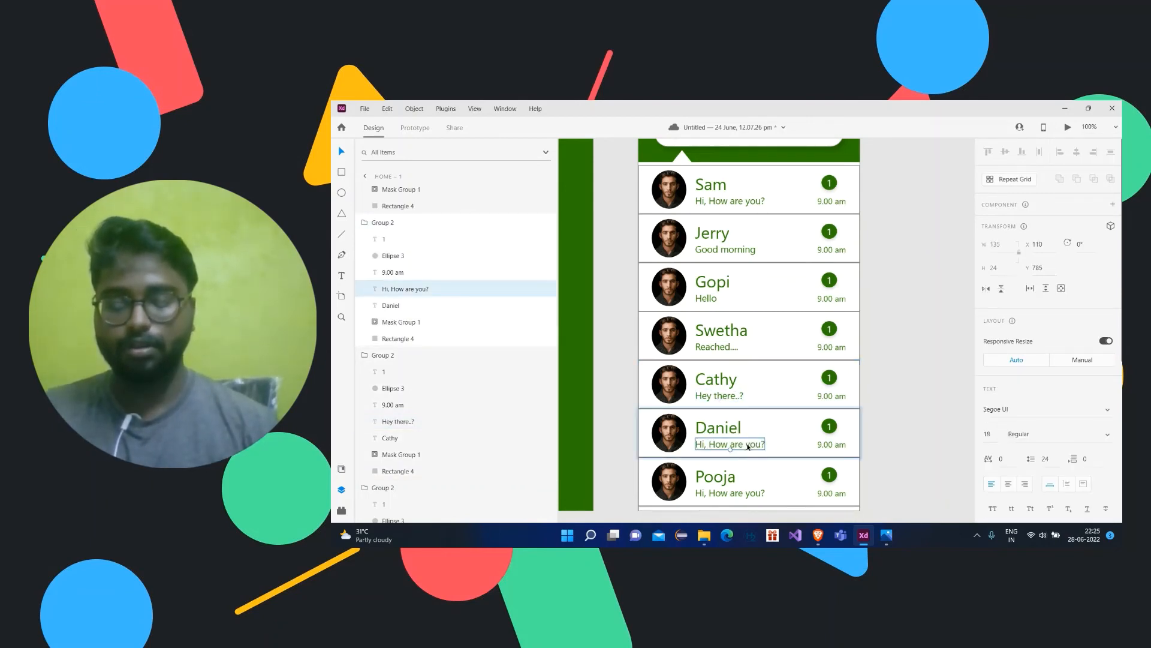
pyautogui.write('Don')
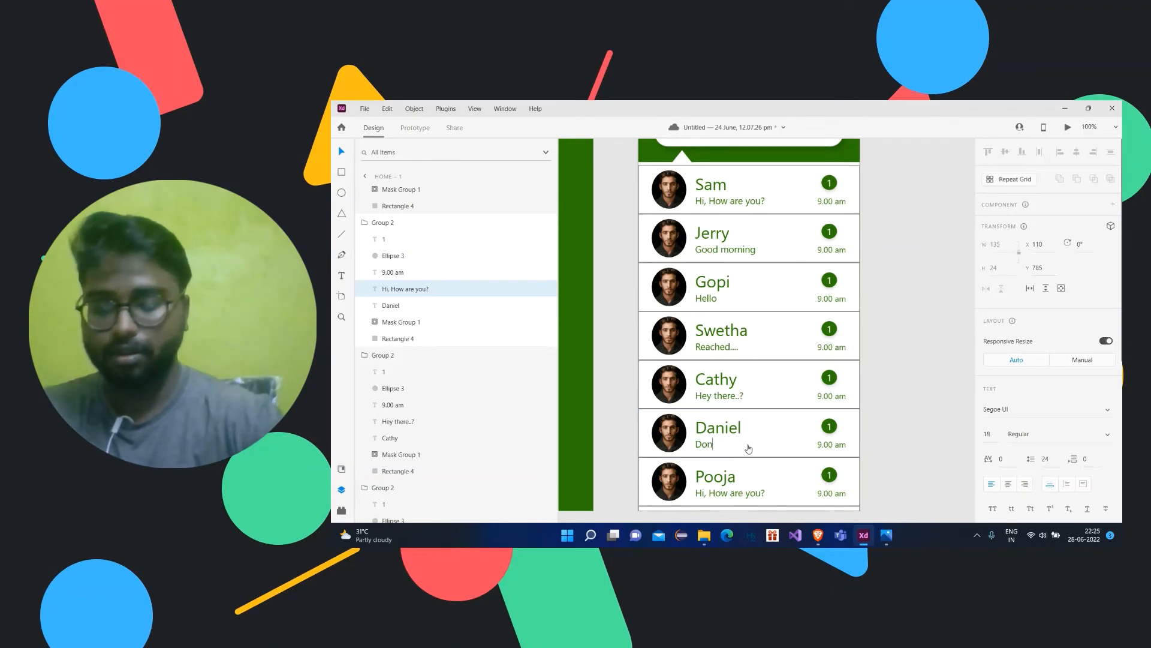
pyautogui.press('Escape')
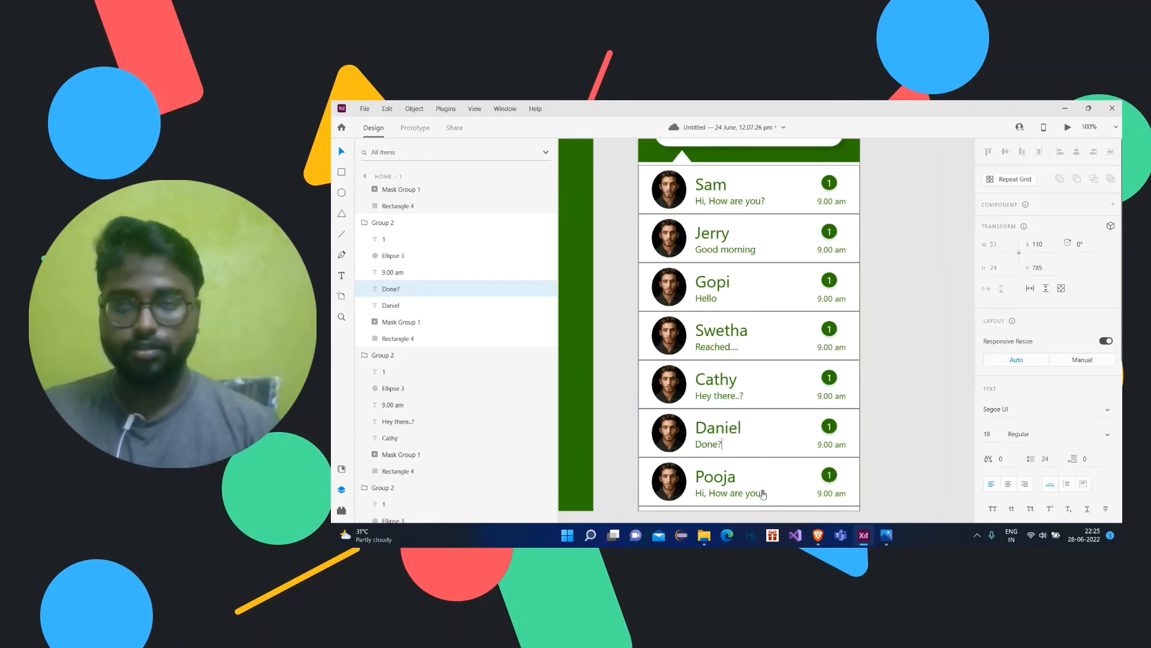
# - Change the message preview in the seventh chat row to "Happy birthday" and deselect it
pyautogui.click(762, 493)
pyautogui.doubleClick(763, 493)
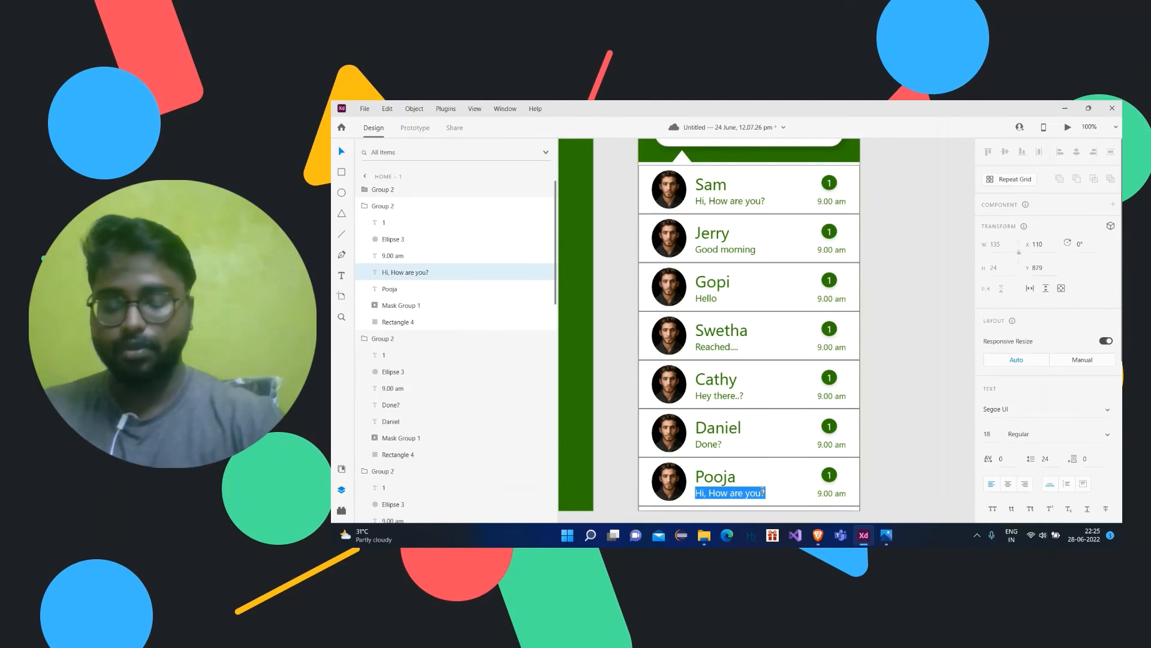
pyautogui.write('Happy birthday')
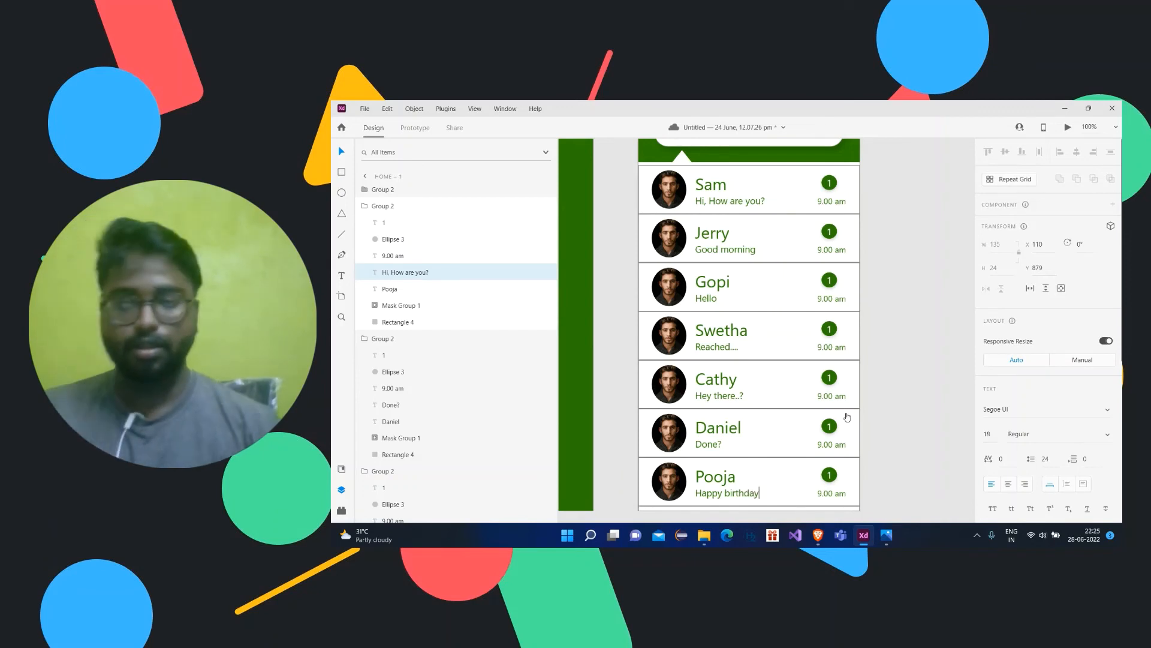
pyautogui.press('Escape')
pyautogui.scroll(1, 880, 422)
pyautogui.click(883, 423)
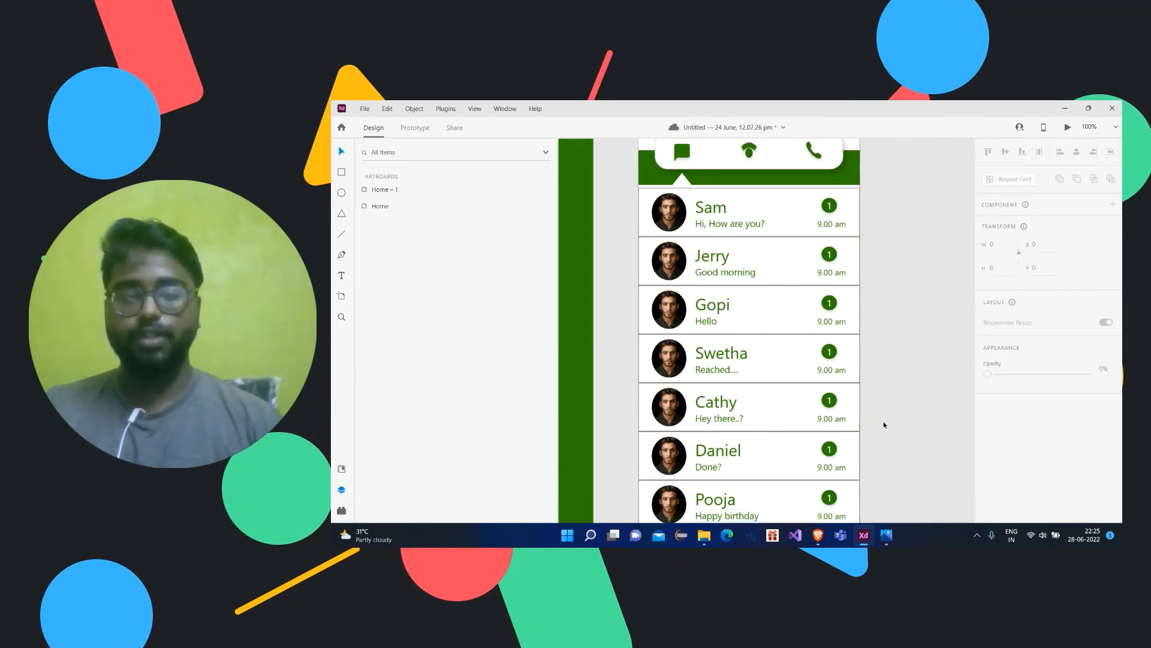
# - Set the number in the second chat row's green badge to 2
pyautogui.hotkey('ctrl', '-')
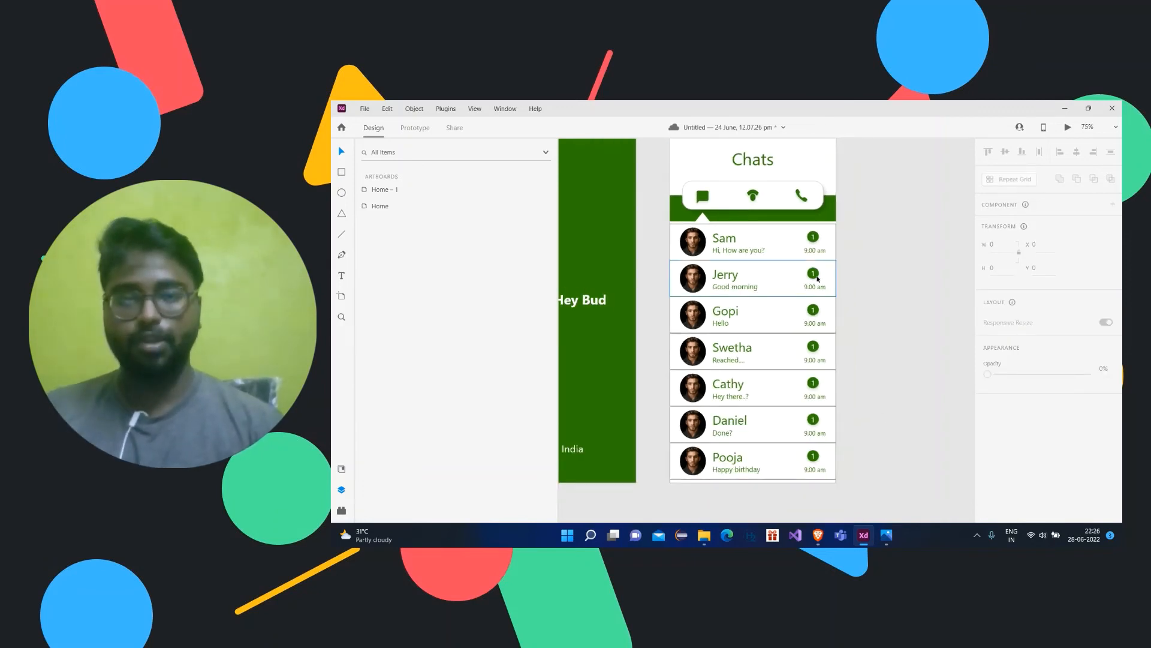
pyautogui.doubleClick(814, 274)
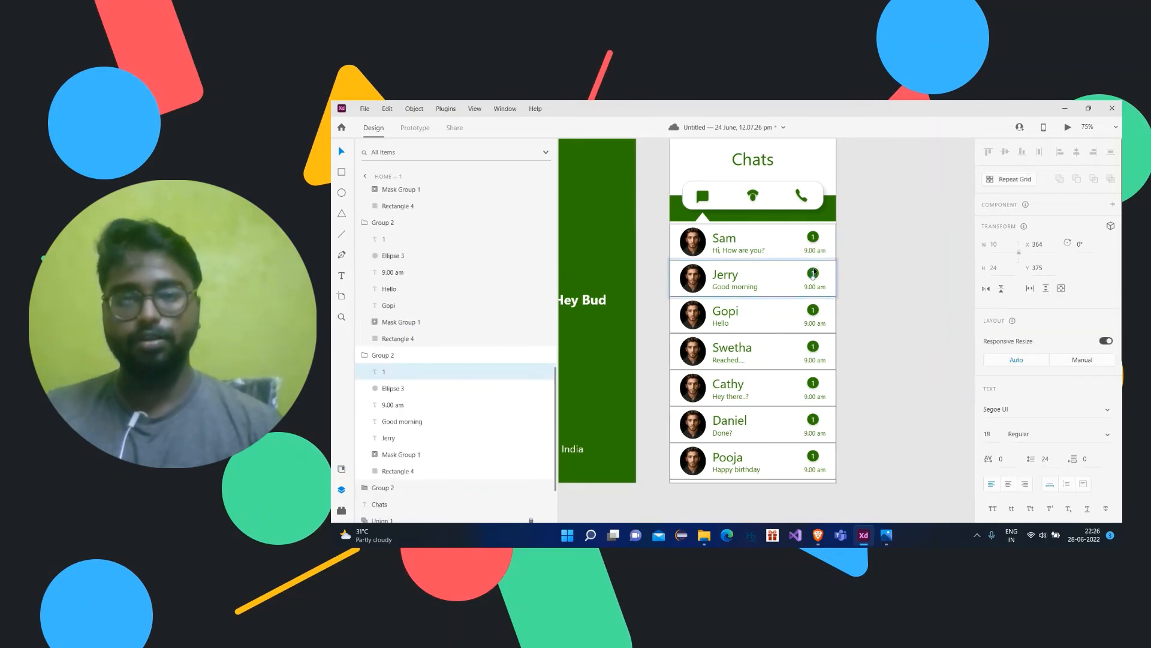
pyautogui.write('2')
pyautogui.press('Escape')
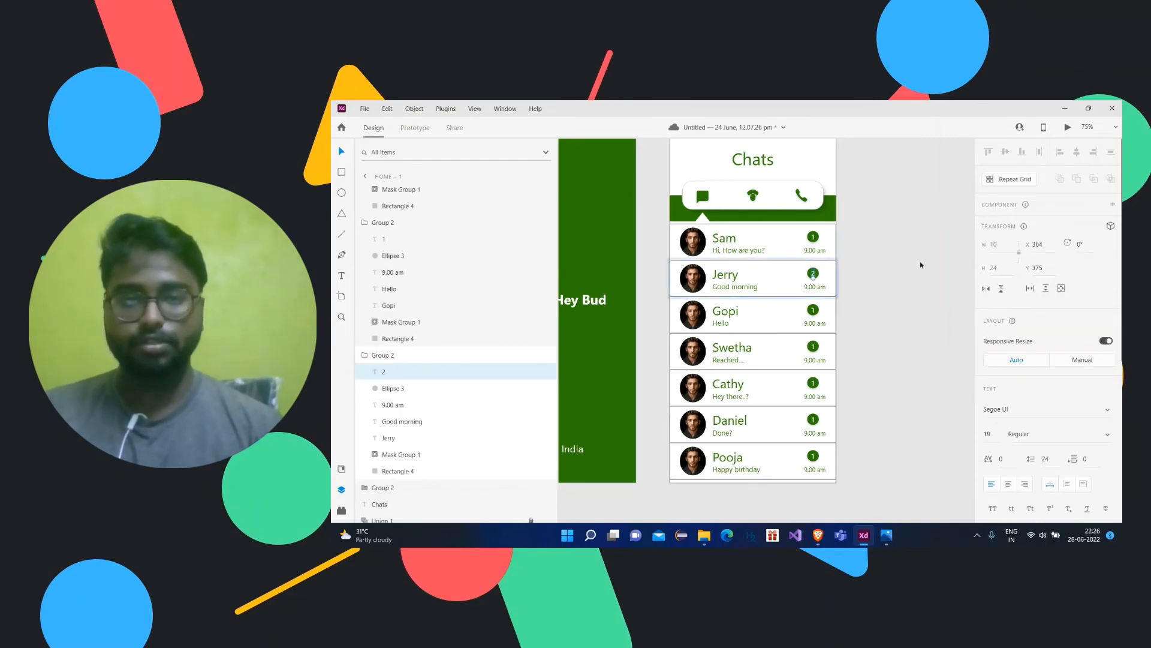
# - Delete the green badge circle, its number and the time text from the third chat row
pyautogui.click(920, 261)
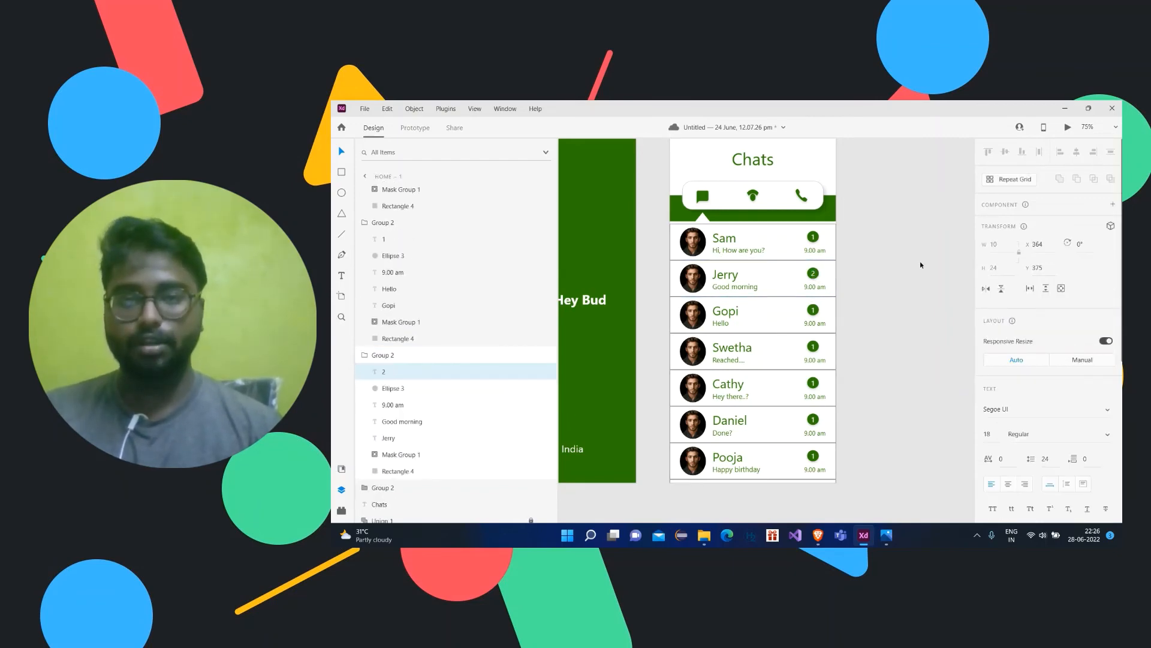
pyautogui.doubleClick(814, 312)
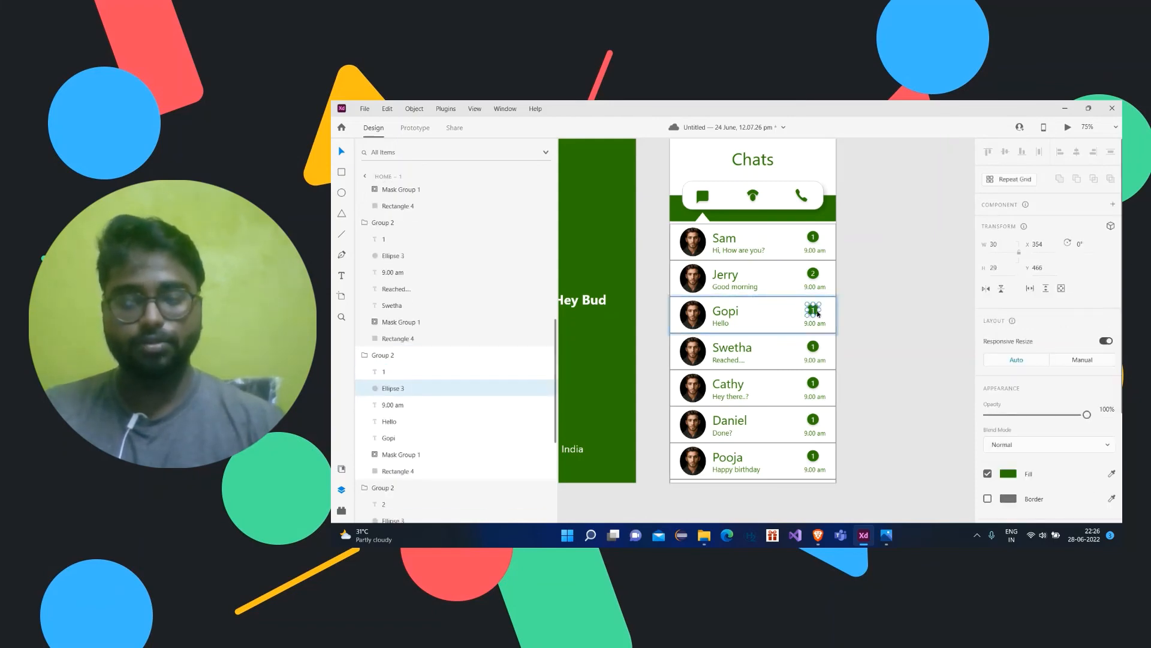
pyautogui.press('Delete')
pyautogui.click(813, 313)
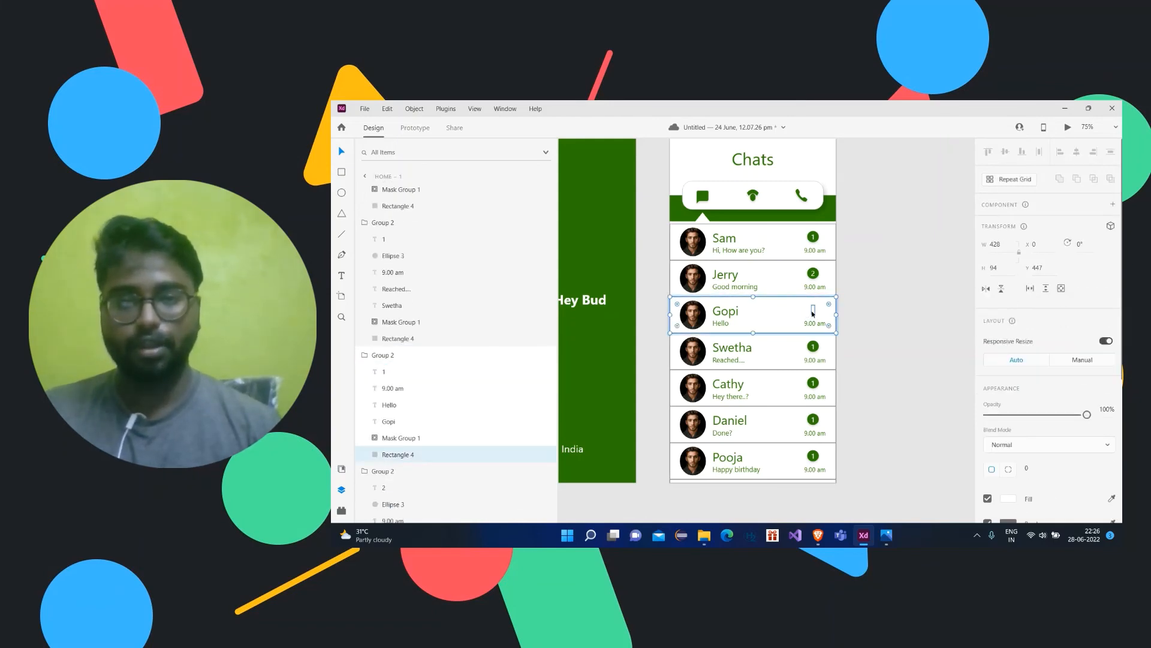
pyautogui.click(813, 313)
pyautogui.press('Delete')
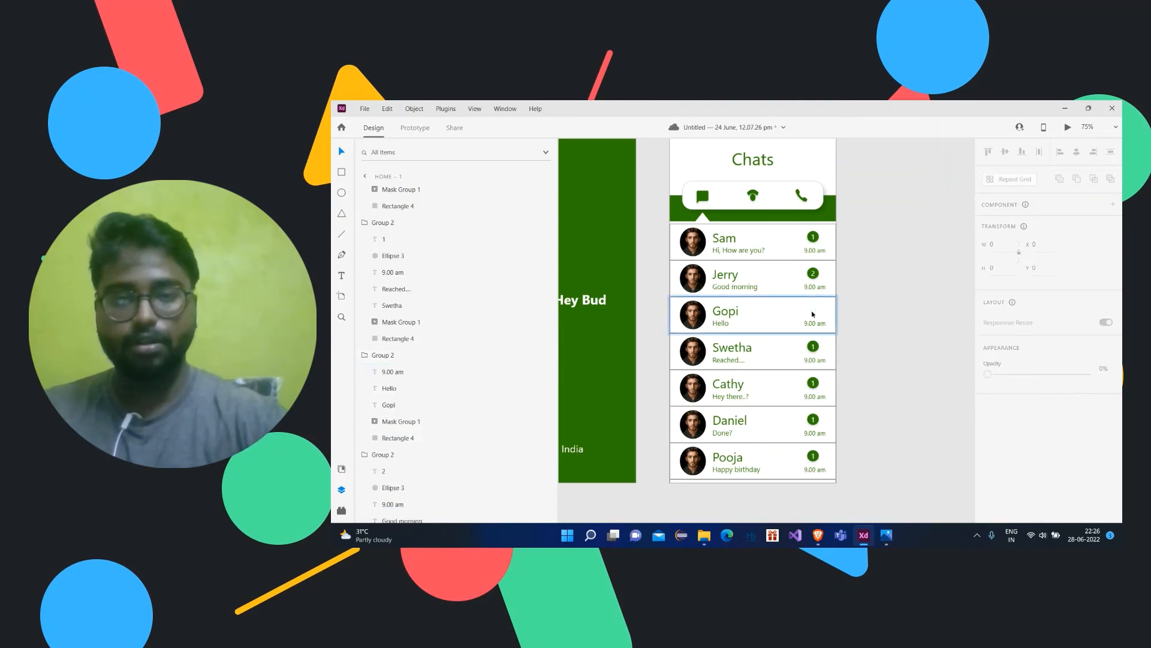
pyautogui.click(814, 323)
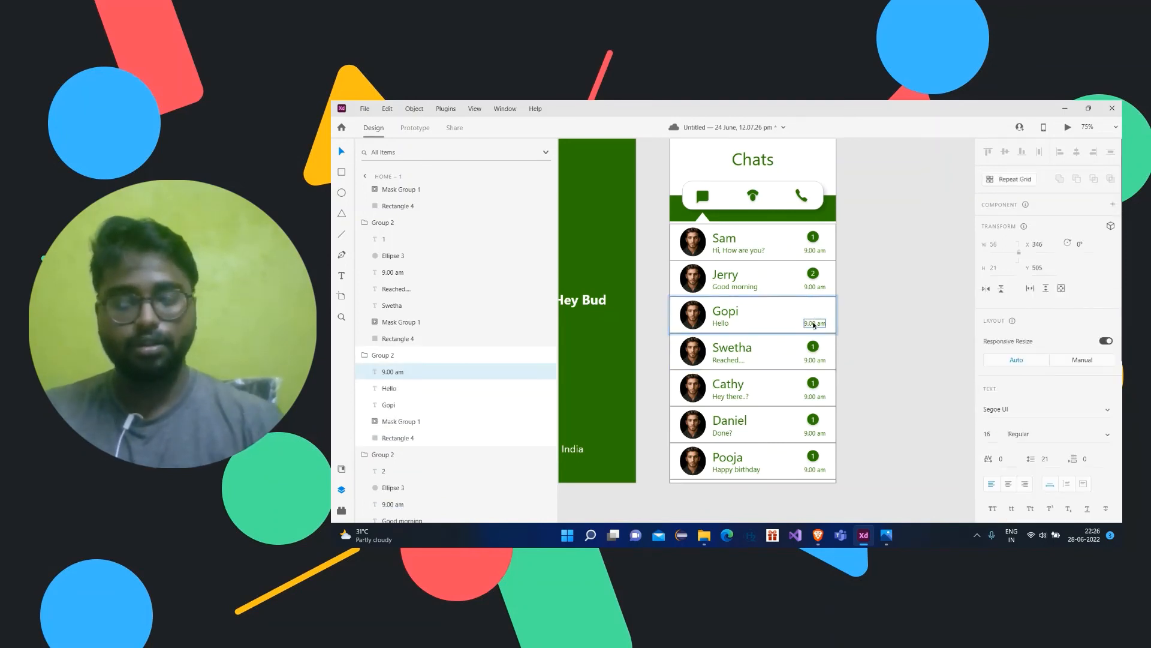
pyautogui.press('Delete')
pyautogui.click(874, 305)
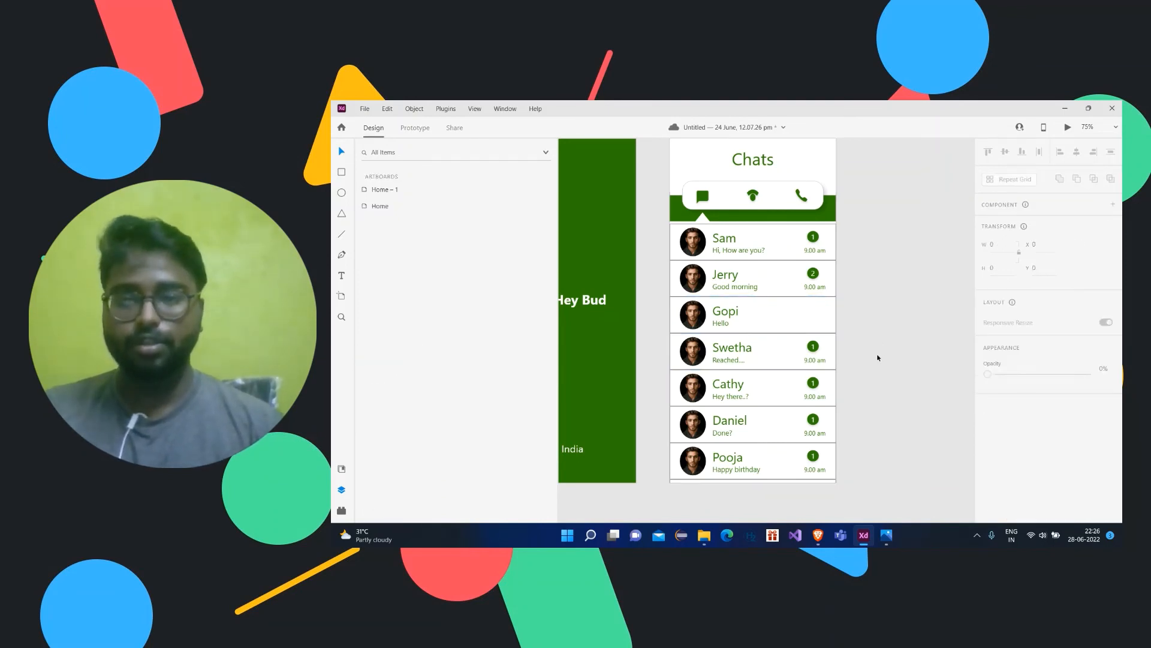
pyautogui.scroll(-1, 879, 354)
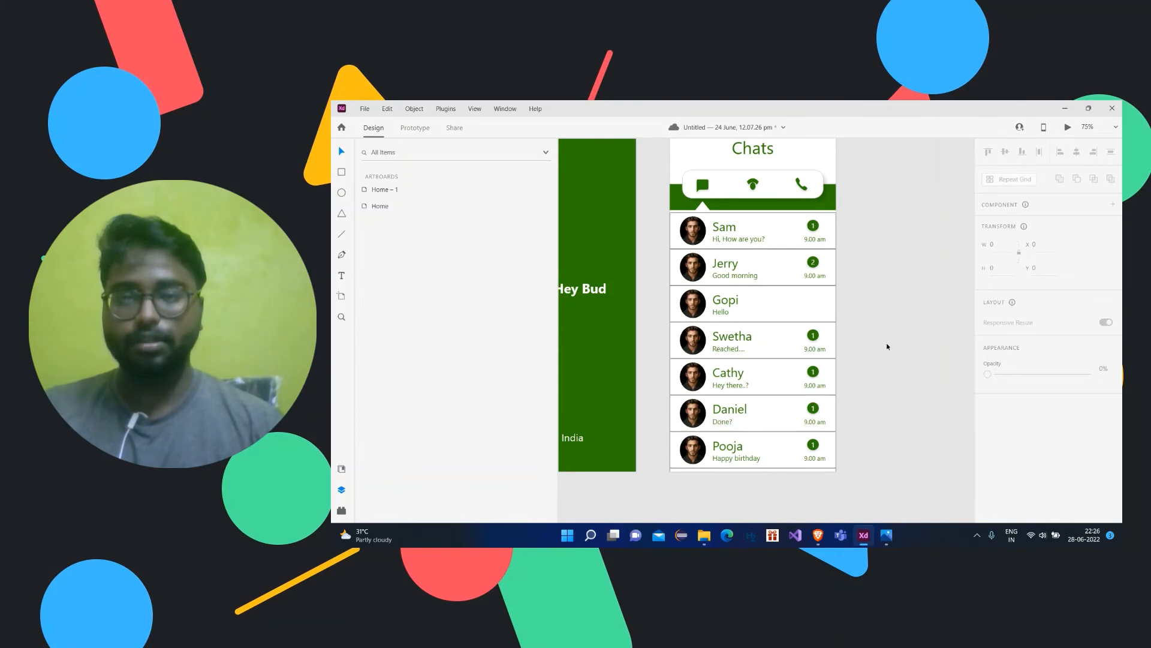
pyautogui.click(705, 535)
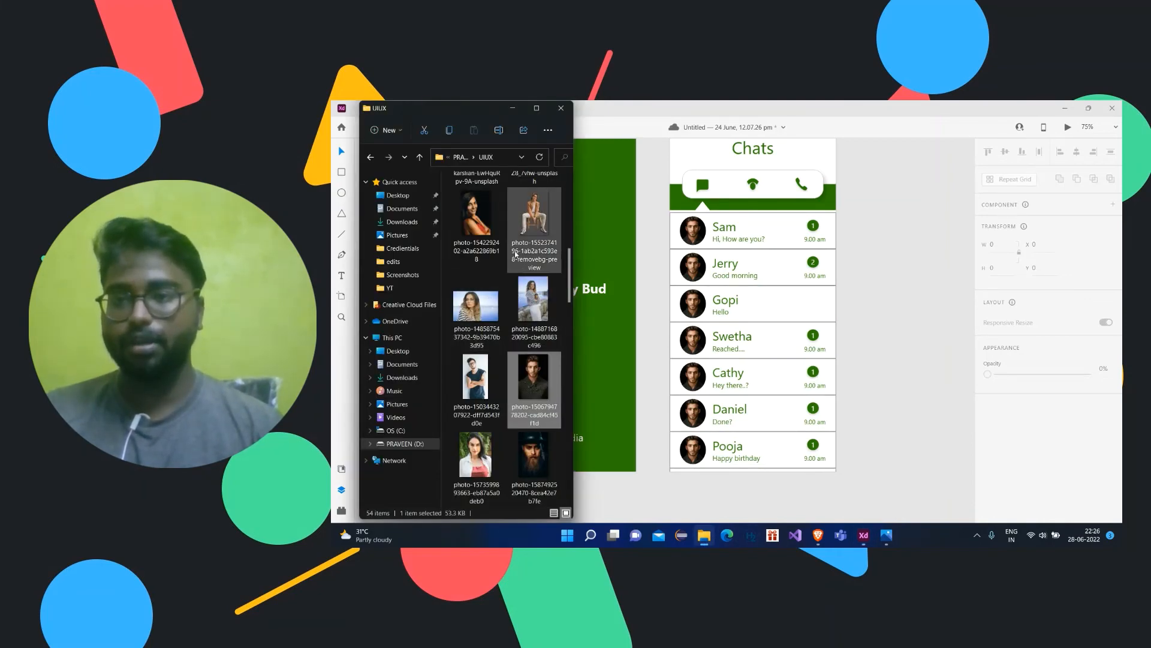
pyautogui.click(478, 223)
pyautogui.moveTo(666, 259); pyautogui.dragTo(694, 350)
pyautogui.click(902, 344)
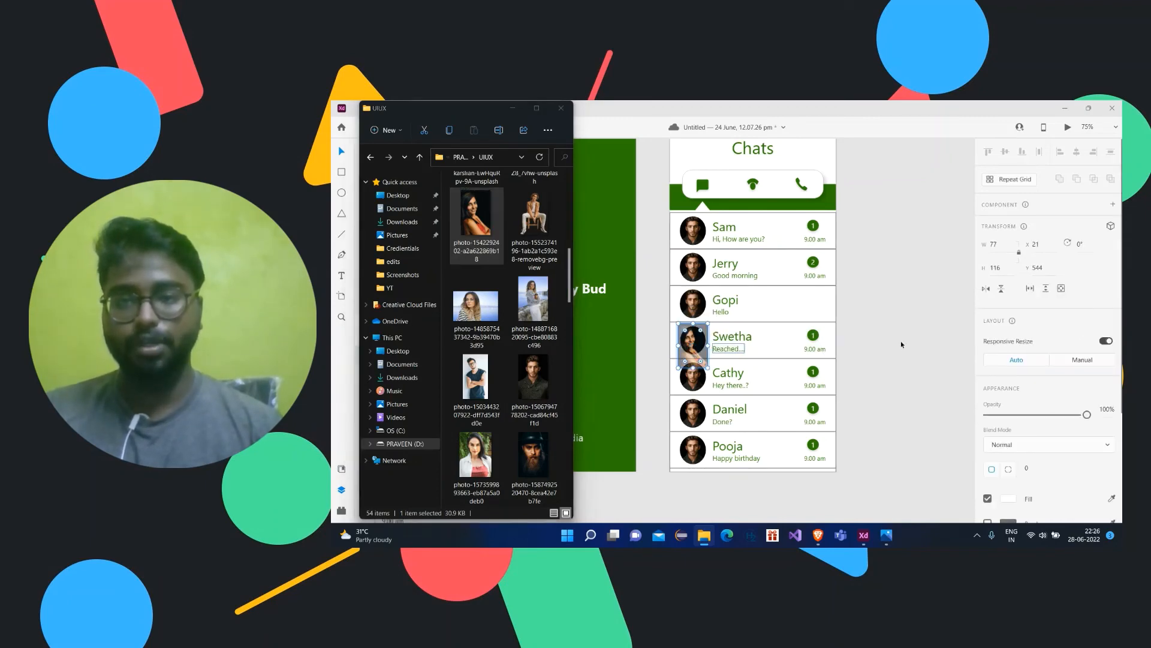
# - Replace the profile picture in the second chat row with the yellow-shirt photo 618koZhLVEL._UY550_ from the UIUX folder
pyautogui.click(705, 534)
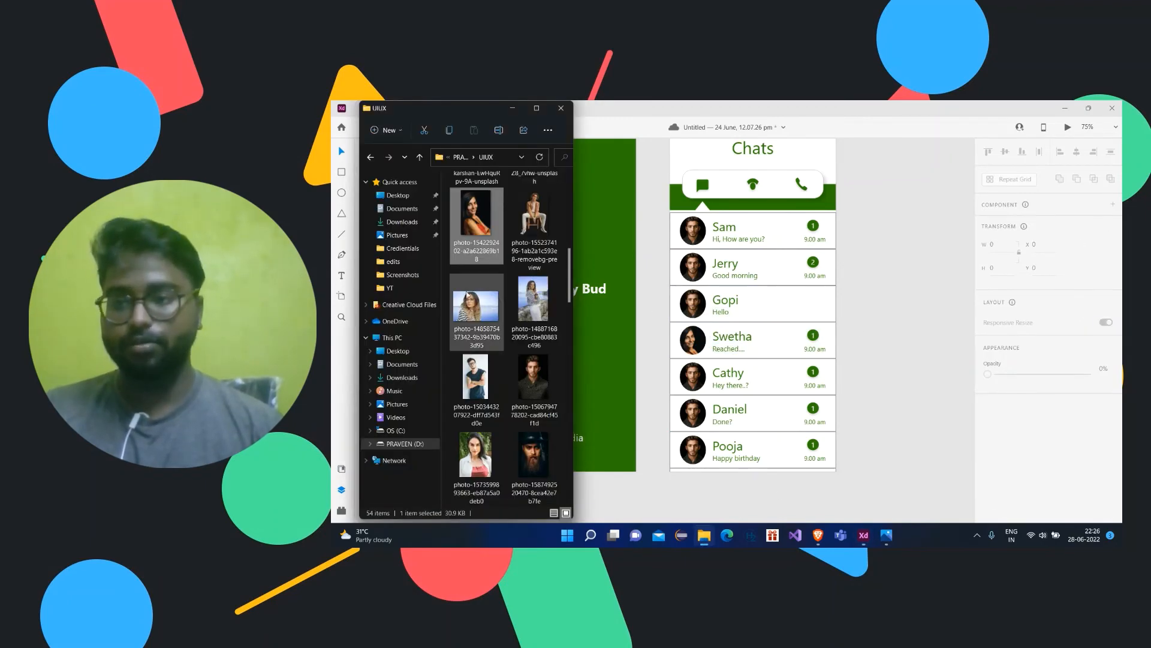
pyautogui.scroll(-1, 528, 267)
pyautogui.moveTo(533, 201); pyautogui.dragTo(691, 308)
pyautogui.moveTo(705, 283); pyautogui.dragTo(704, 282)
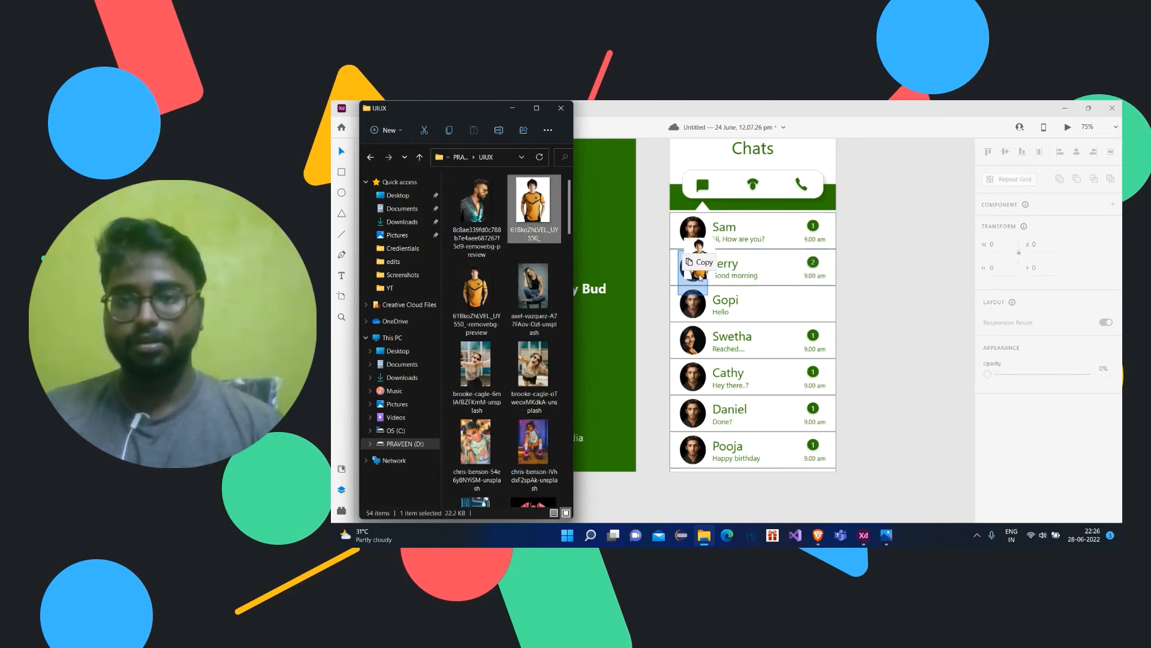
pyautogui.click(864, 278)
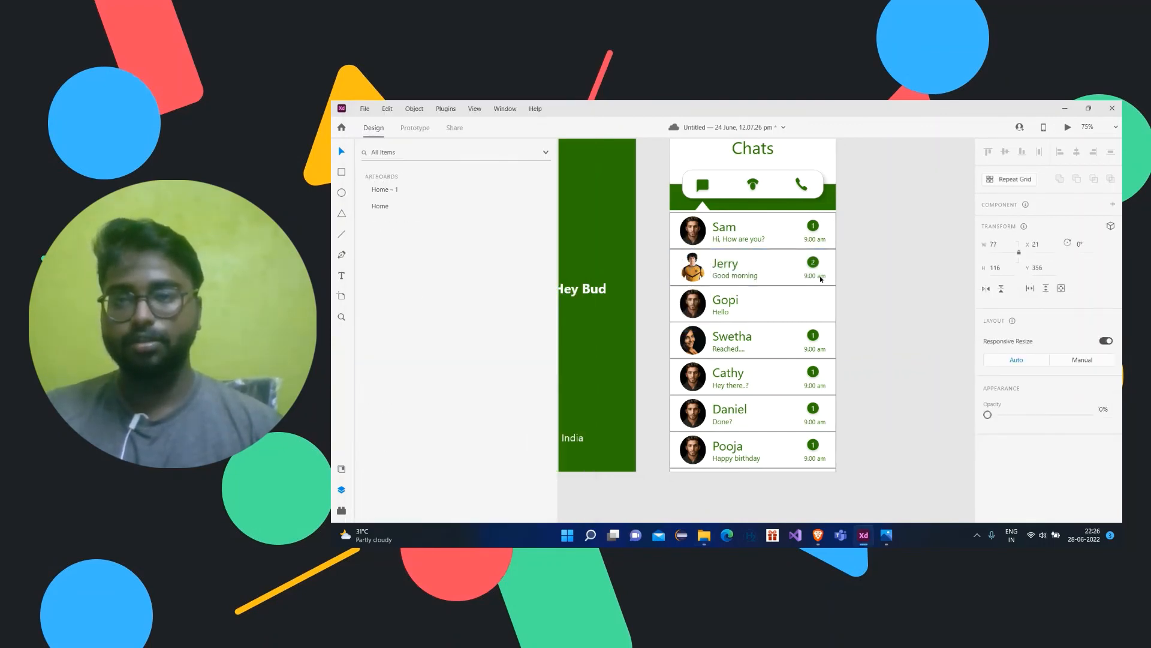
# - Replace the fifth chat row's profile picture with the seated woman in jeans and the seventh's with the woman in a light top
pyautogui.moveTo(818, 535)
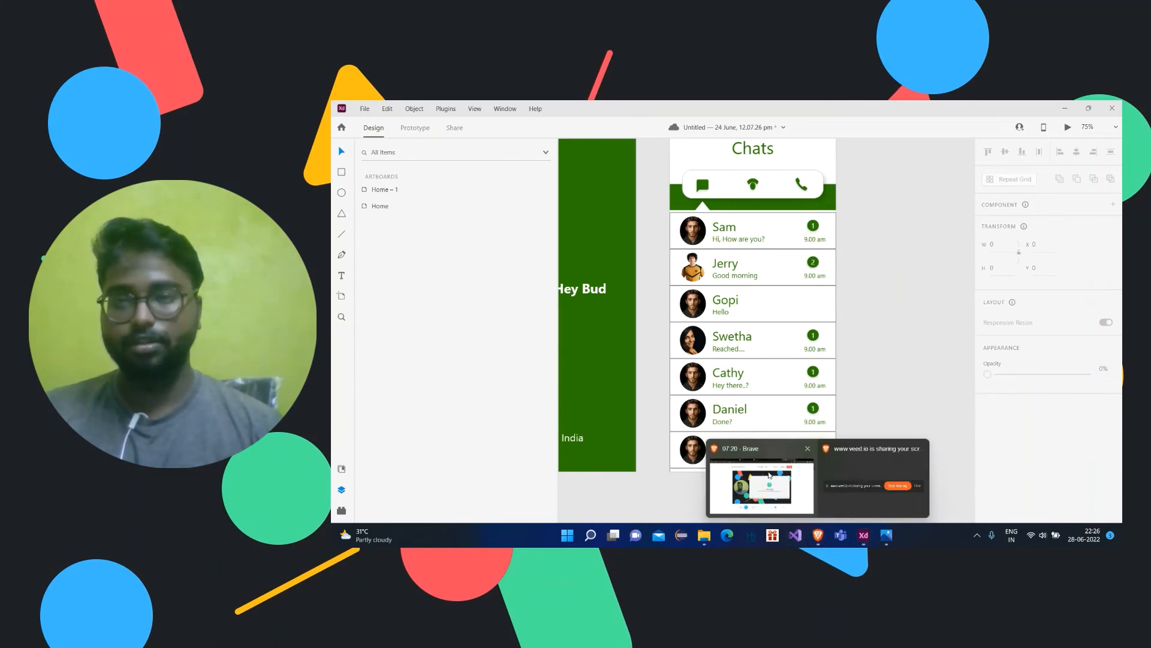
pyautogui.click(708, 532)
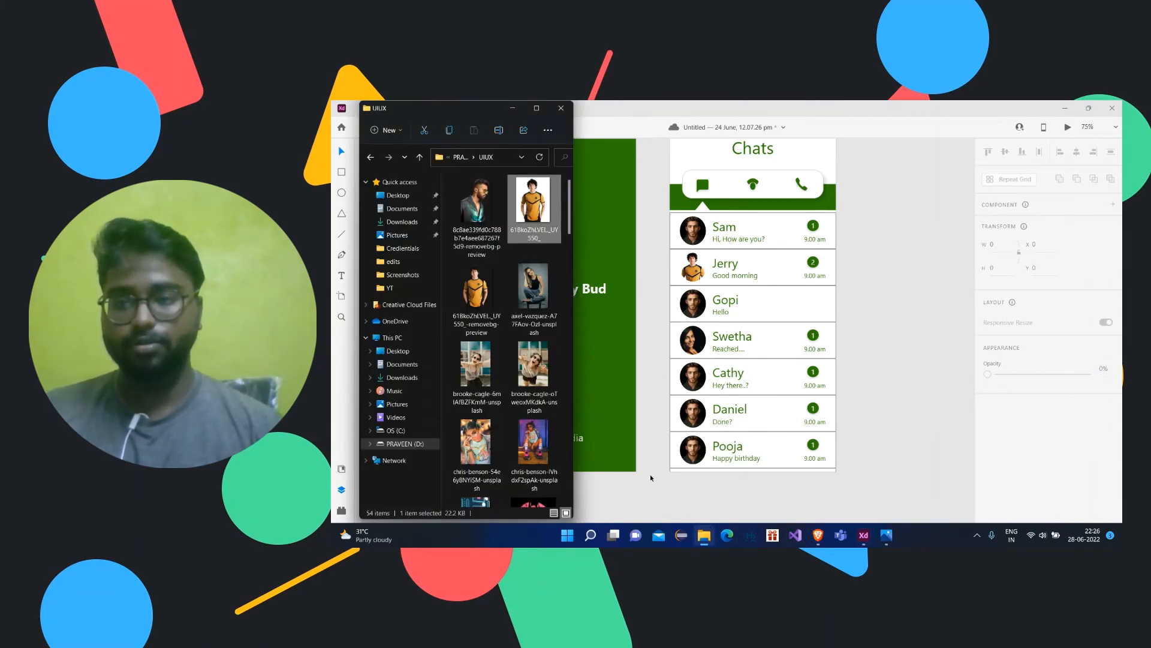
pyautogui.moveTo(534, 297); pyautogui.dragTo(693, 376)
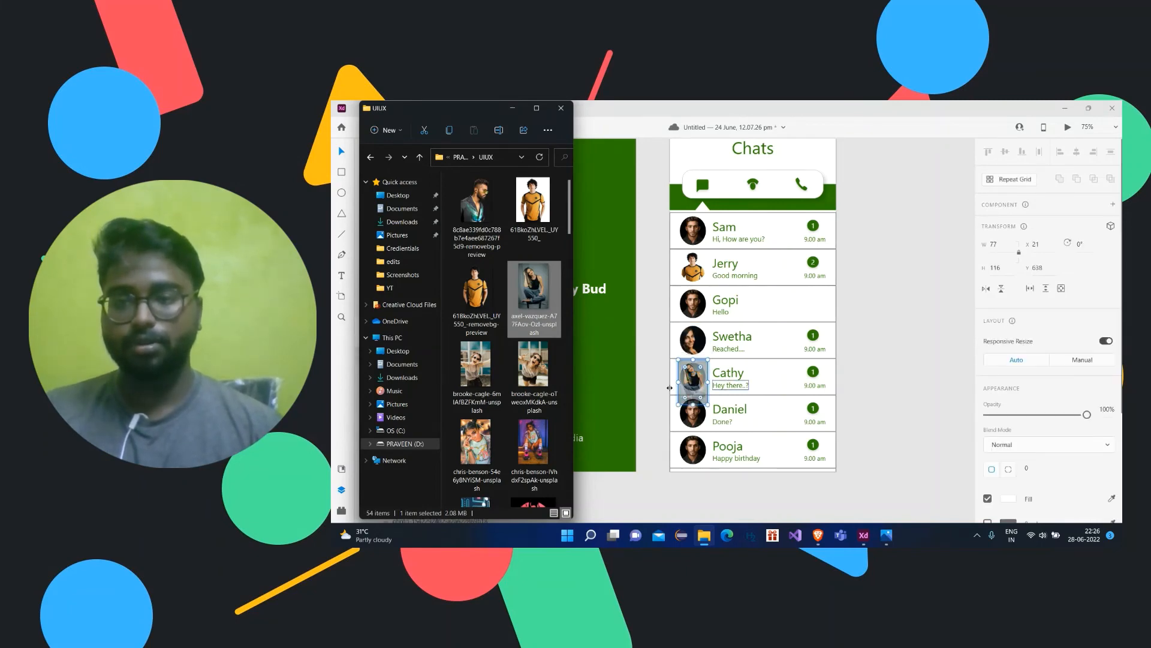
pyautogui.moveTo(478, 368); pyautogui.dragTo(697, 450)
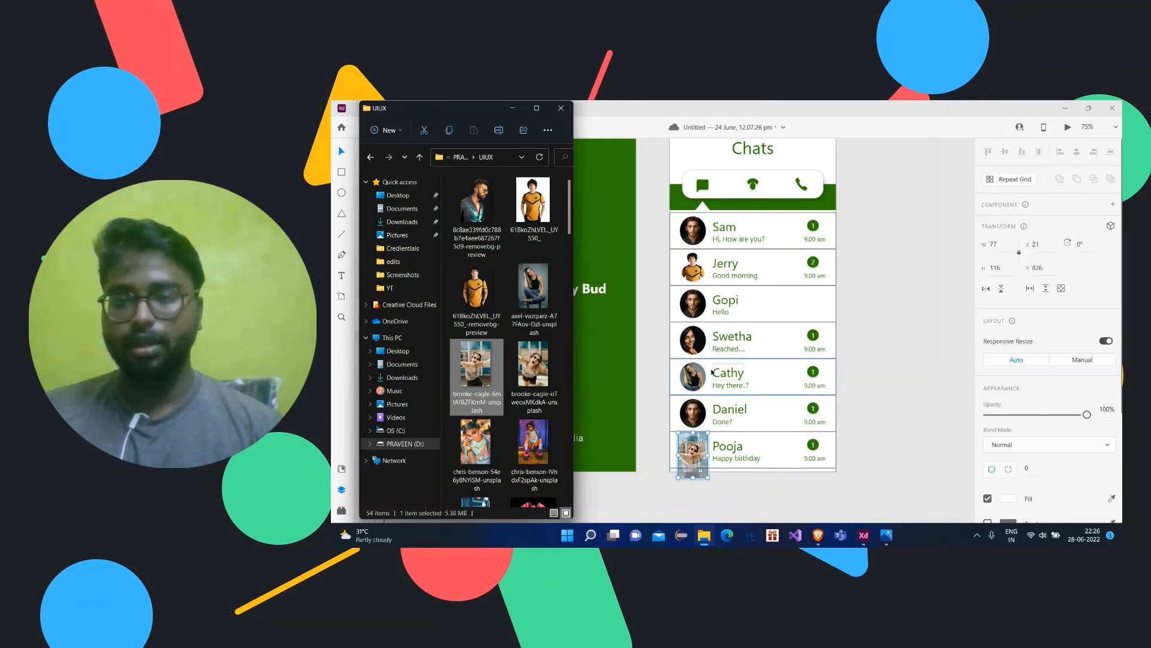
# - Replace the profile picture in the sixth chat row with the dark portrait of a bearded man from the UIUX folder
pyautogui.scroll(-3, 507, 389)
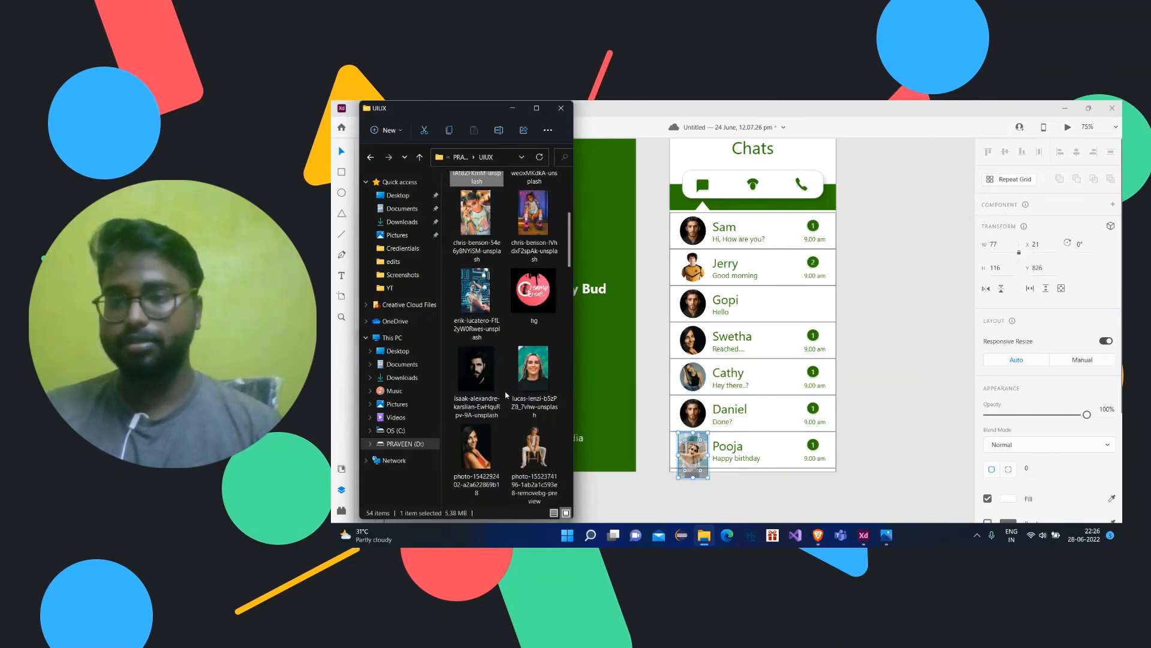
pyautogui.scroll(3, 510, 359)
pyautogui.scroll(-3, 513, 333)
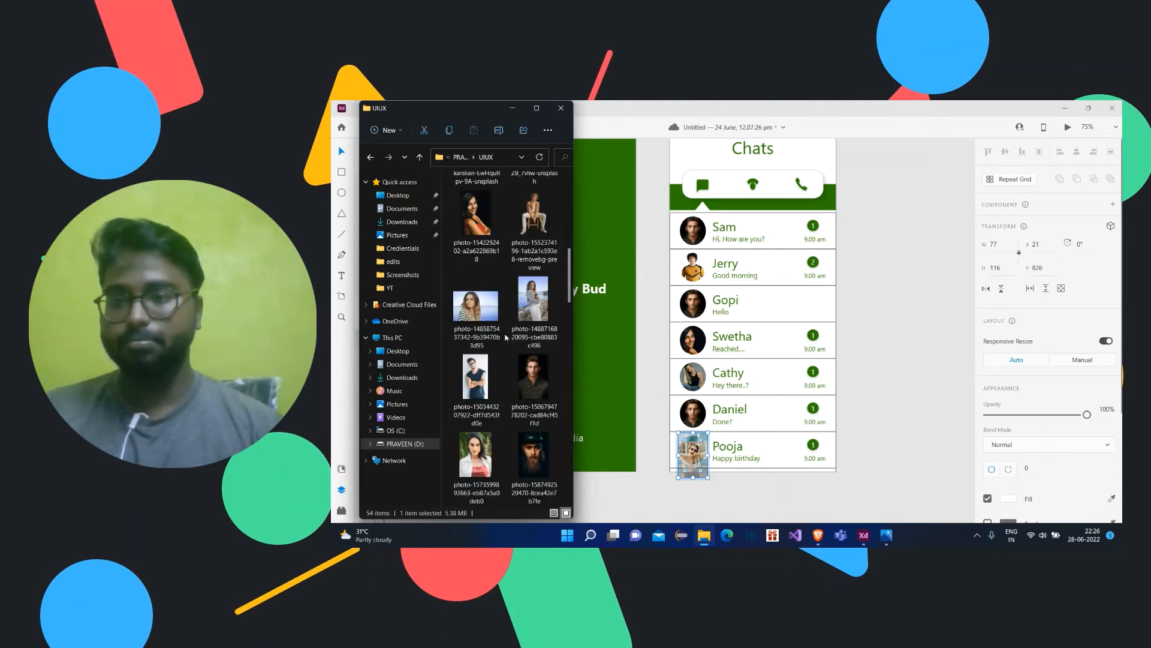
pyautogui.scroll(-1, 513, 336)
pyautogui.moveTo(484, 360); pyautogui.dragTo(694, 413)
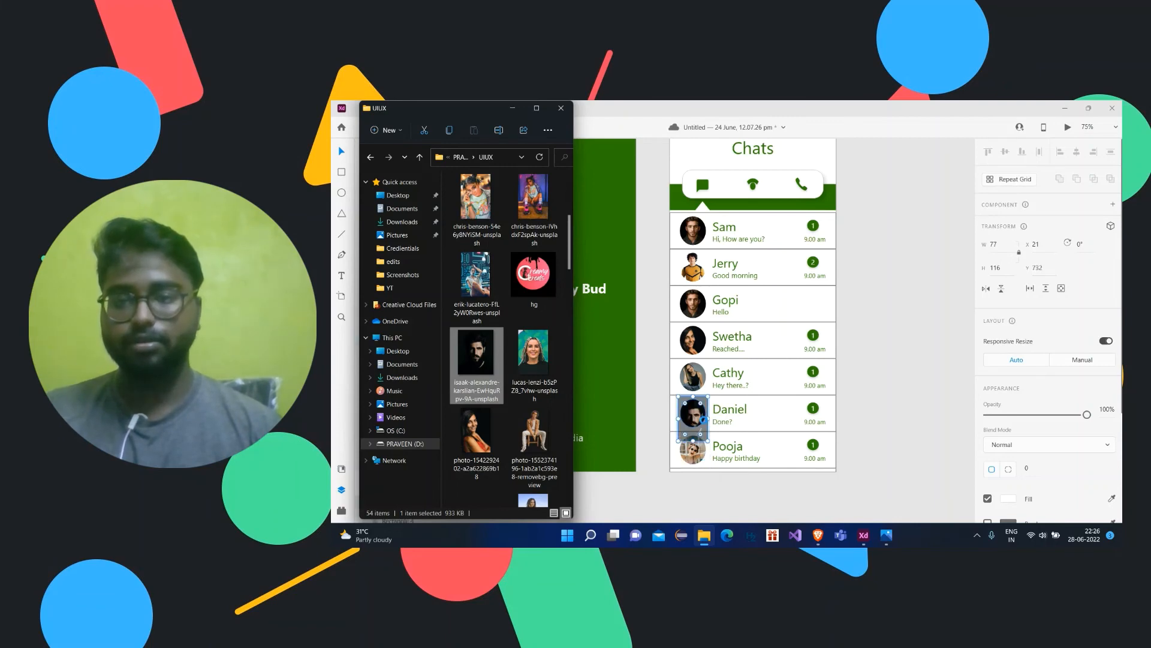
pyautogui.click(894, 377)
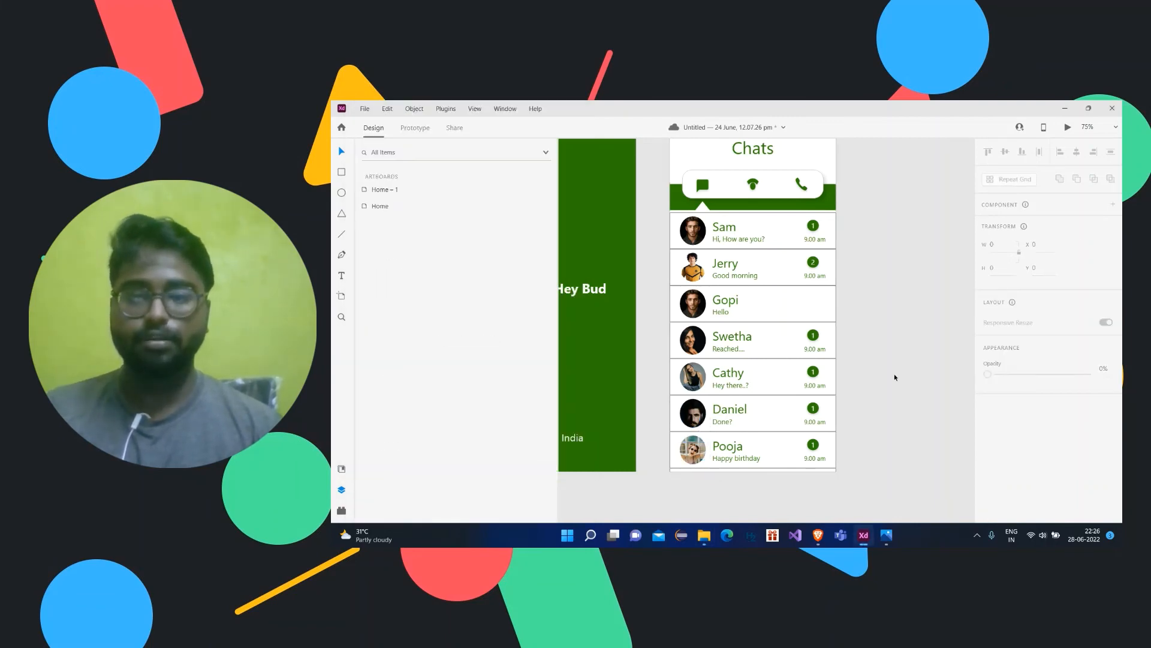
pyautogui.click(699, 542)
pyautogui.scroll(-4, 533, 336)
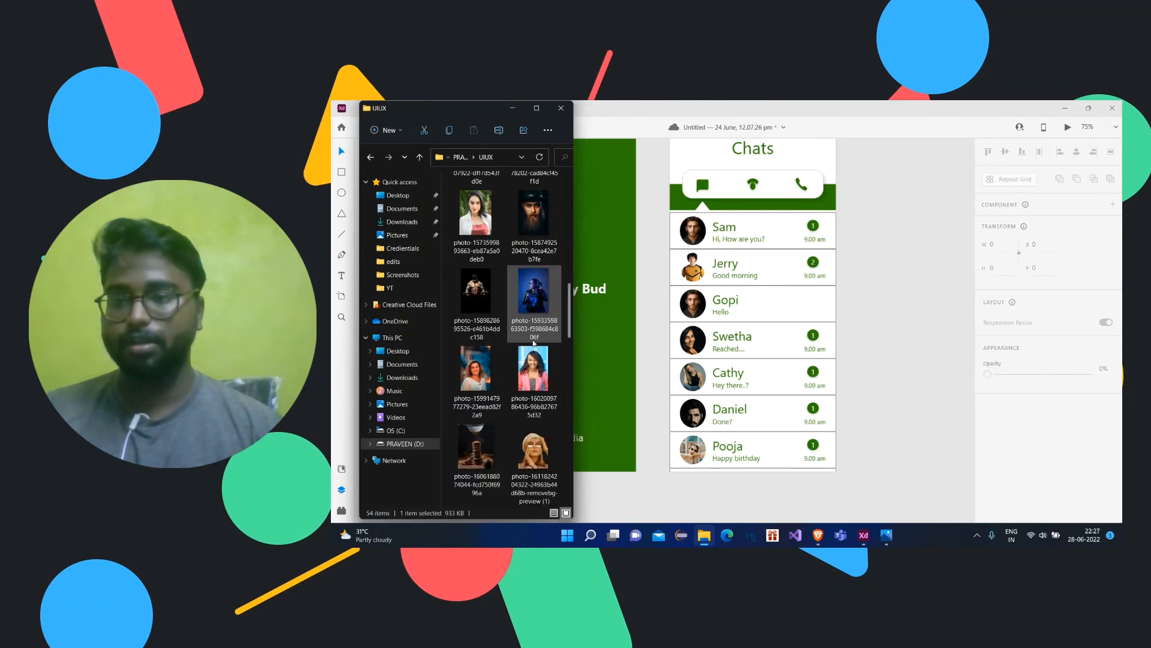
pyautogui.scroll(8, 534, 342)
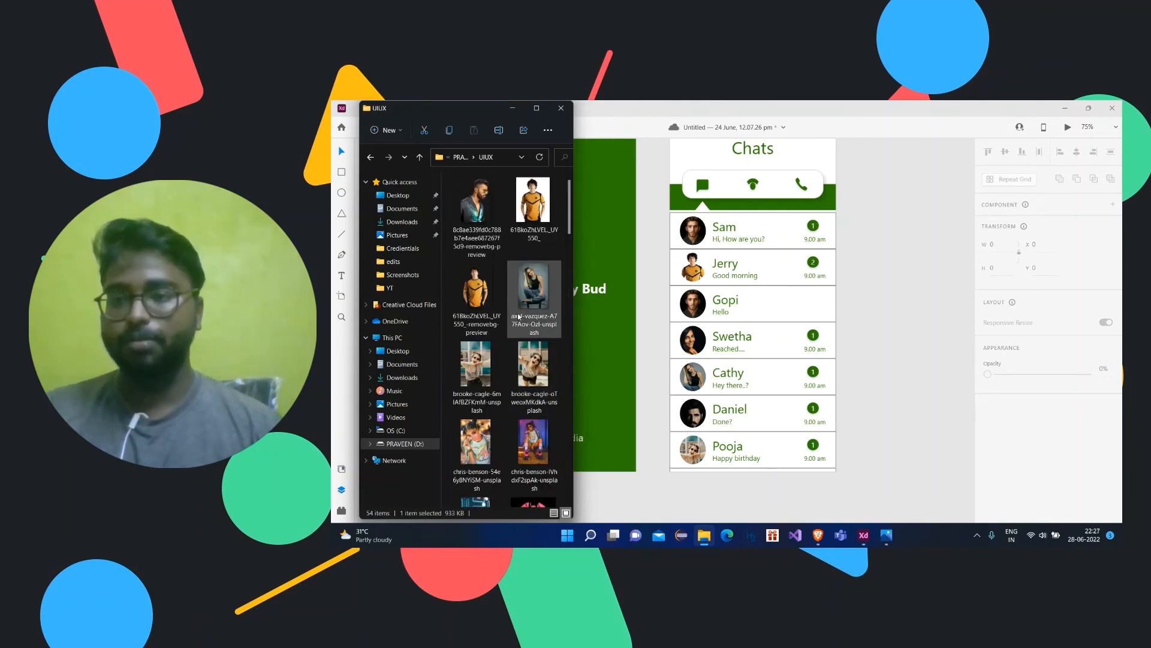
pyautogui.scroll(-4, 536, 341)
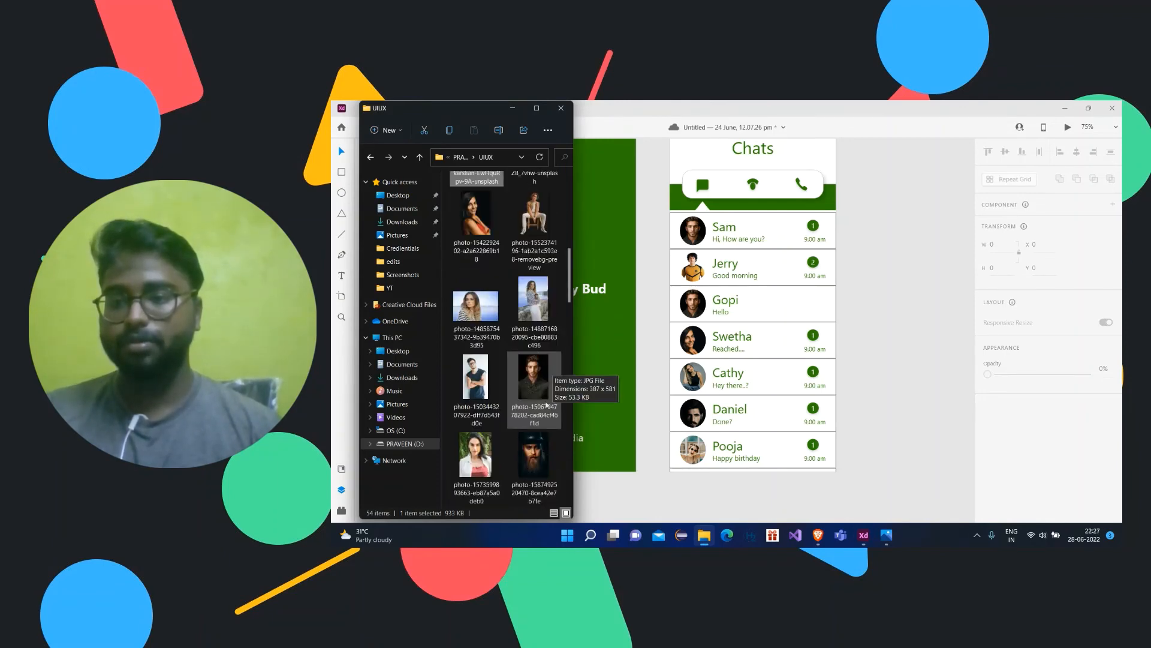
pyautogui.moveTo(494, 394); pyautogui.dragTo(697, 309)
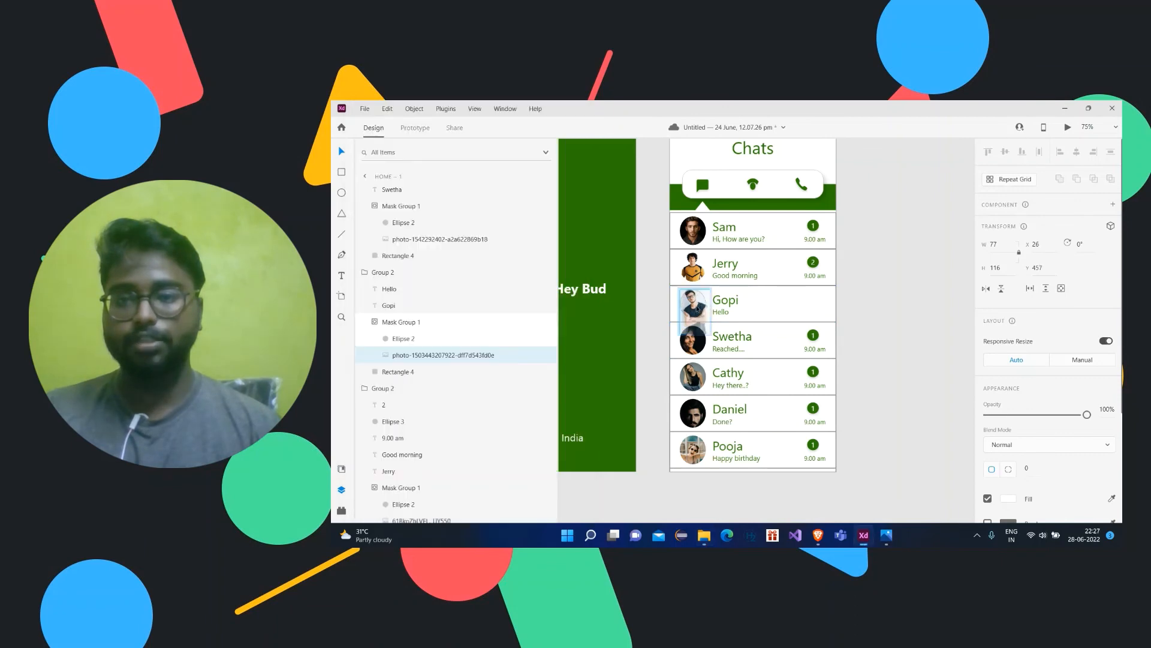
pyautogui.click(856, 285)
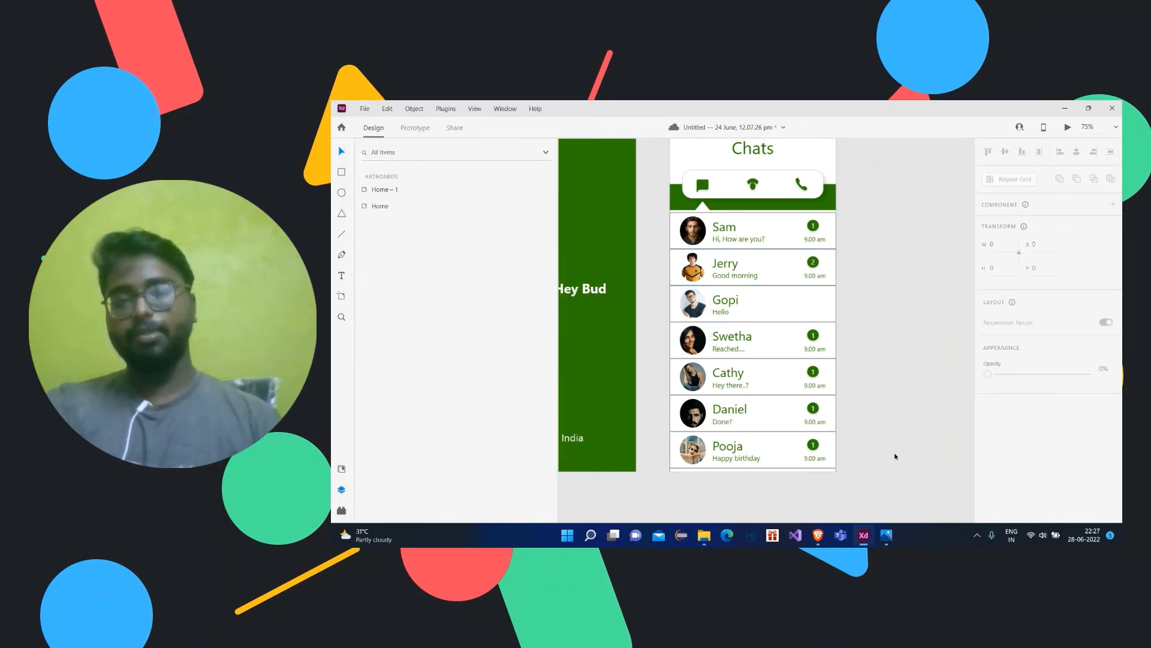
# - Select all the chat rows together, remove their borders and deselect them
pyautogui.moveTo(875, 480); pyautogui.dragTo(664, 232)
pyautogui.click(911, 252)
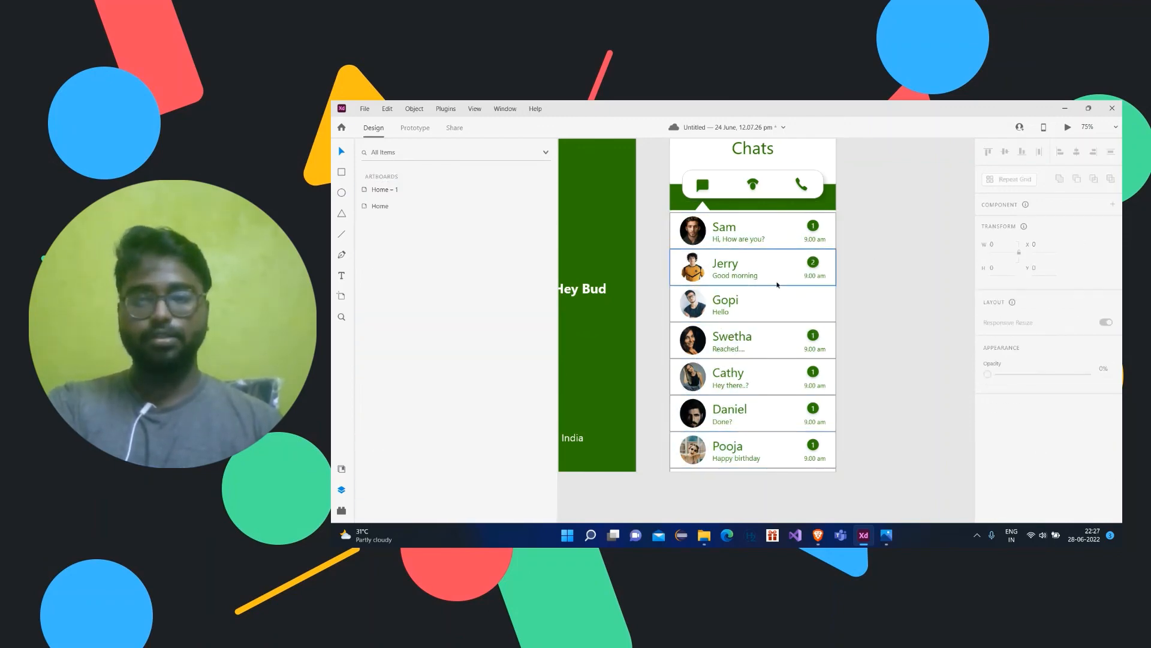
pyautogui.click(804, 283)
pyautogui.moveTo(879, 484); pyautogui.dragTo(659, 208)
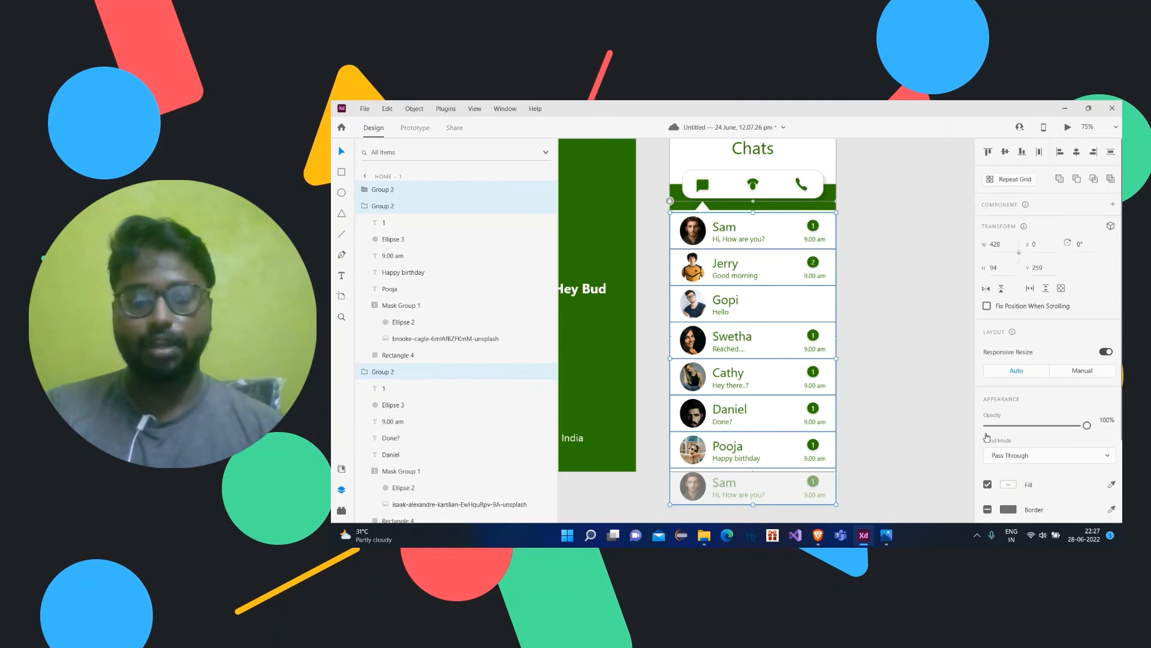
pyautogui.scroll(-1, 987, 437)
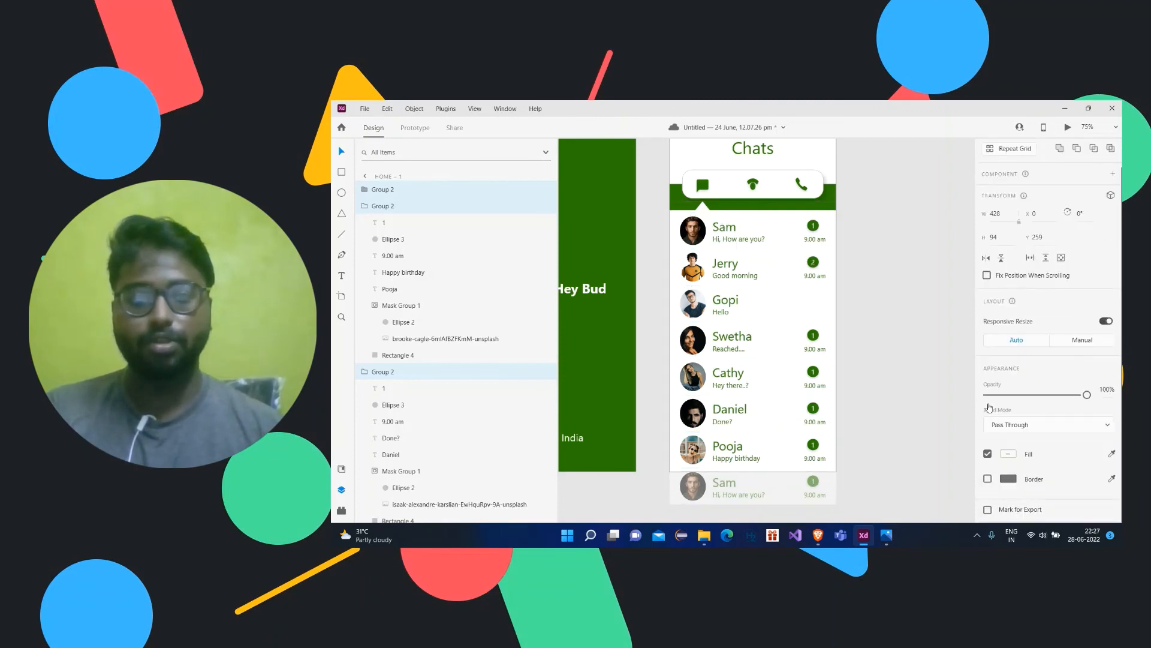
pyautogui.click(887, 389)
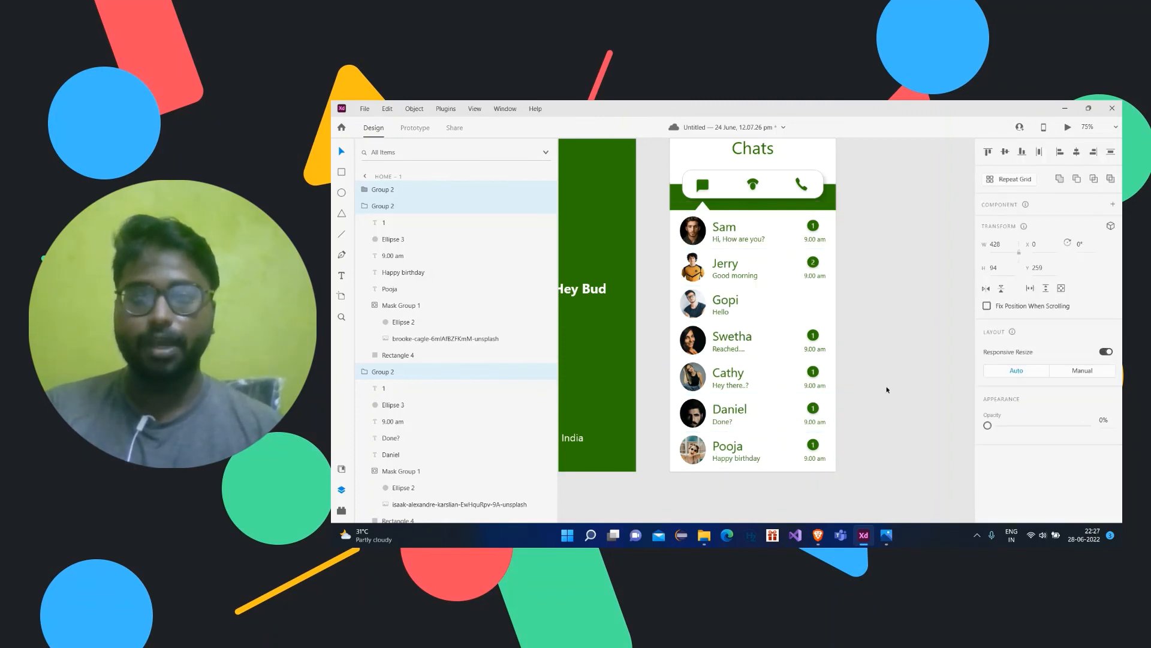
pyautogui.scroll(1, 887, 389)
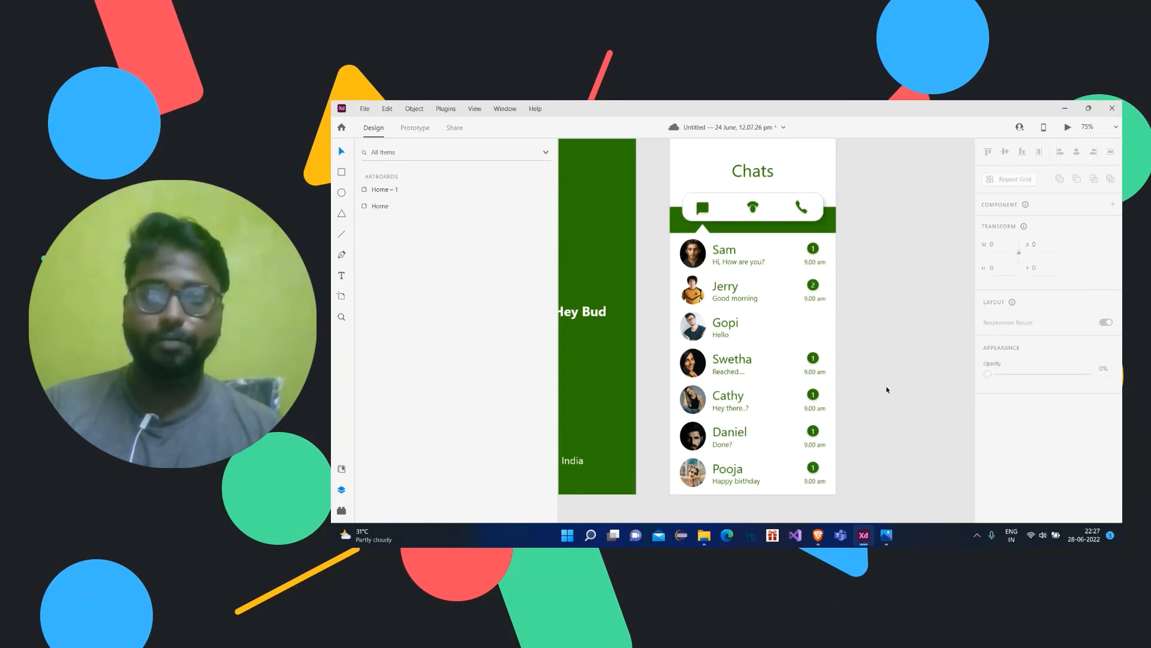
pyautogui.scroll(1, 888, 389)
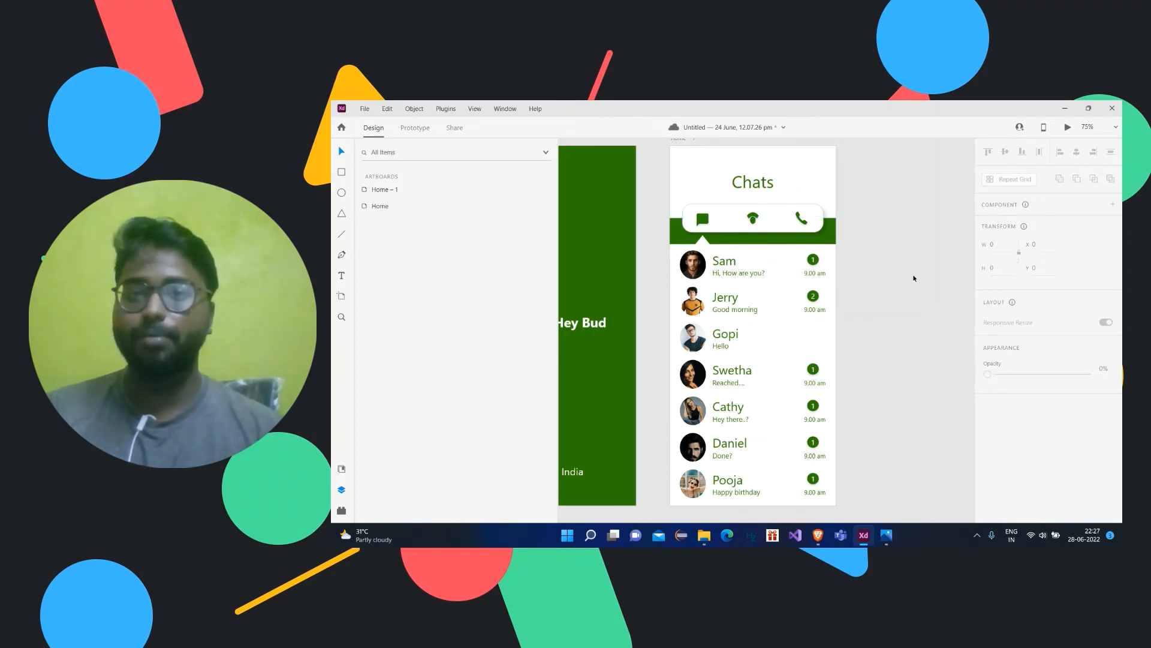
pyautogui.scroll(-2, 912, 283)
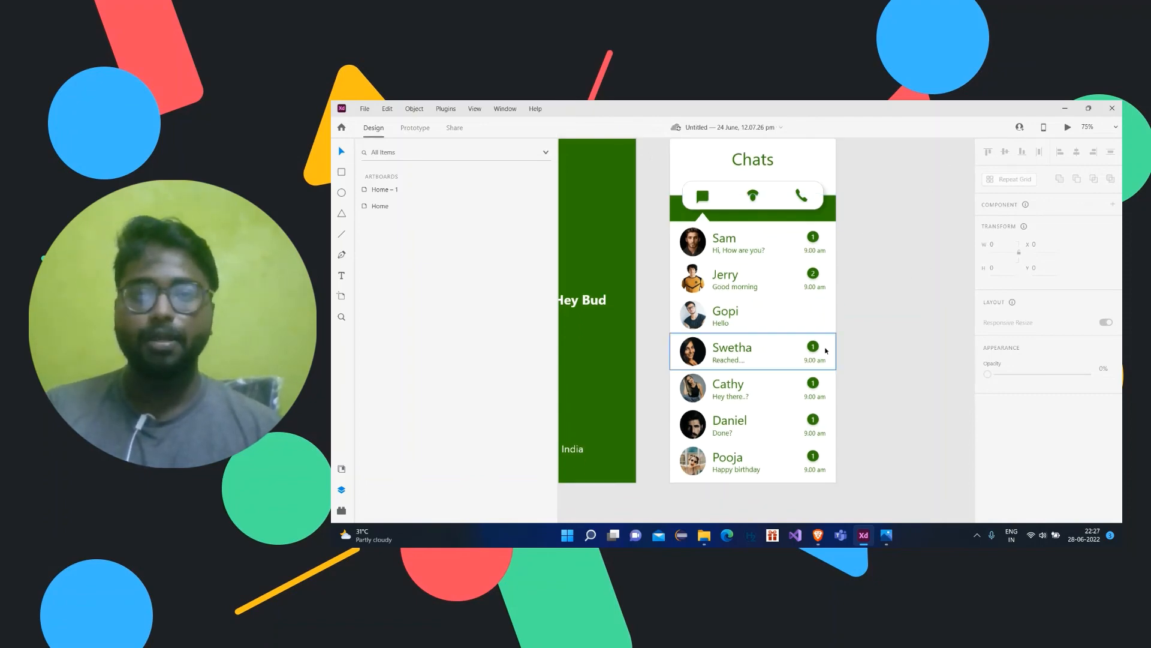
pyautogui.scroll(-1, 878, 319)
pyautogui.scroll(1, 871, 329)
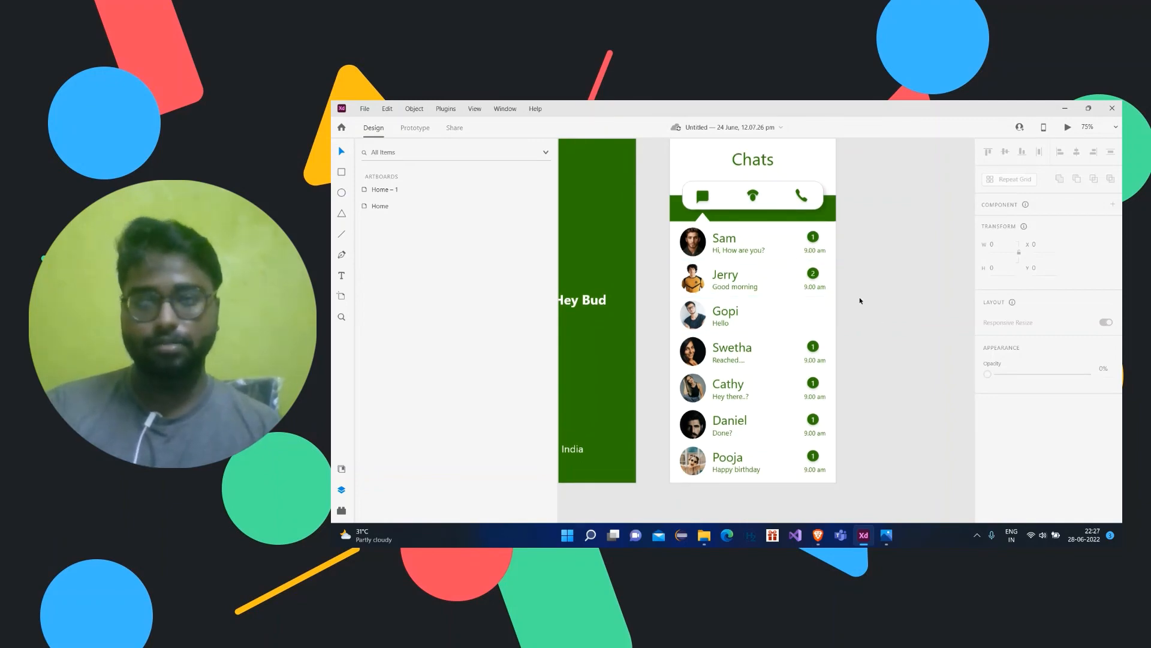
pyautogui.scroll(2, 839, 297)
# - Rename the chat screen's artboard to "Chat window" and deselect it
pyautogui.hotkey('ctrl', '-')
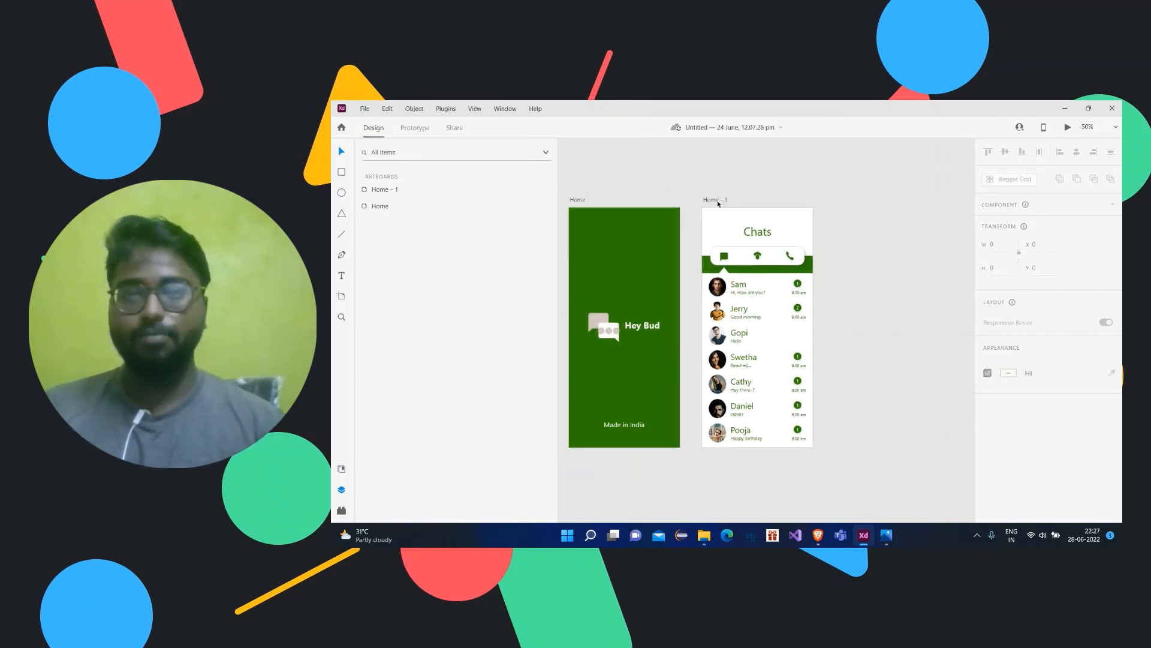
pyautogui.click(717, 200)
pyautogui.hotkey('ctrl', 'a')
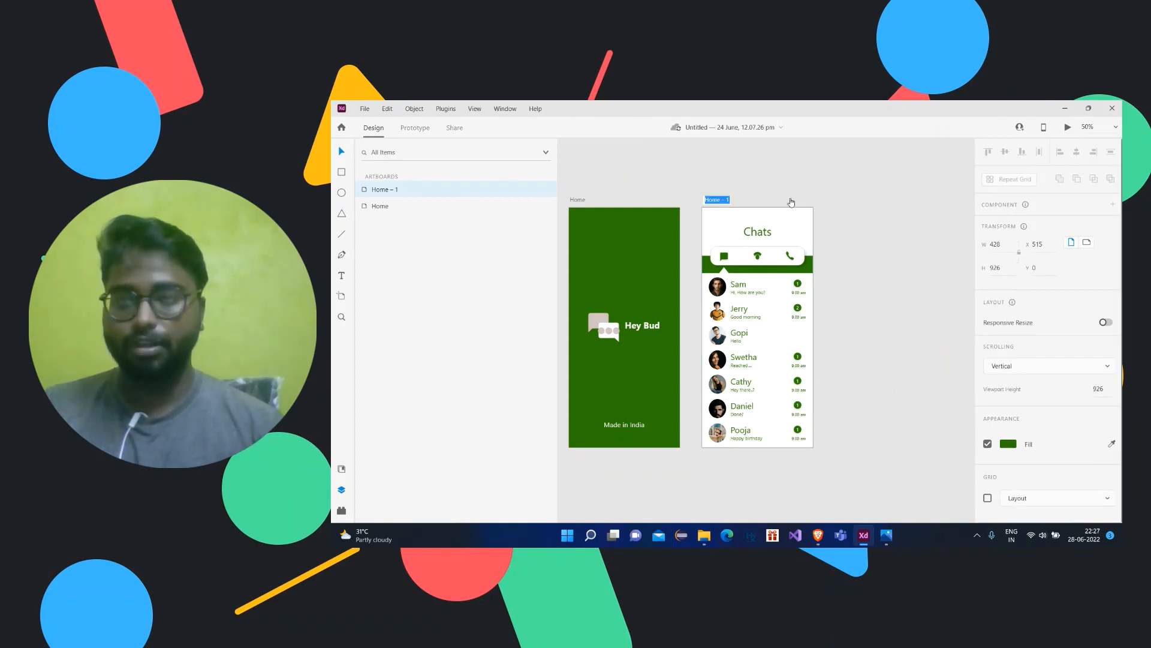
pyautogui.write('Cha')
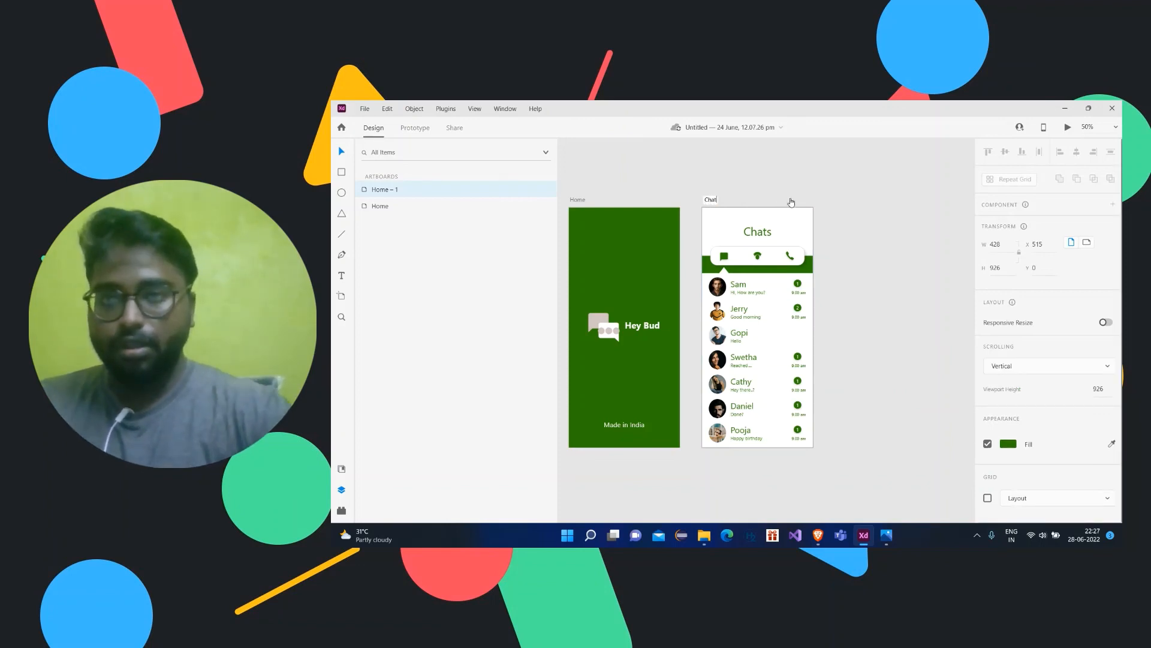
pyautogui.write('t')
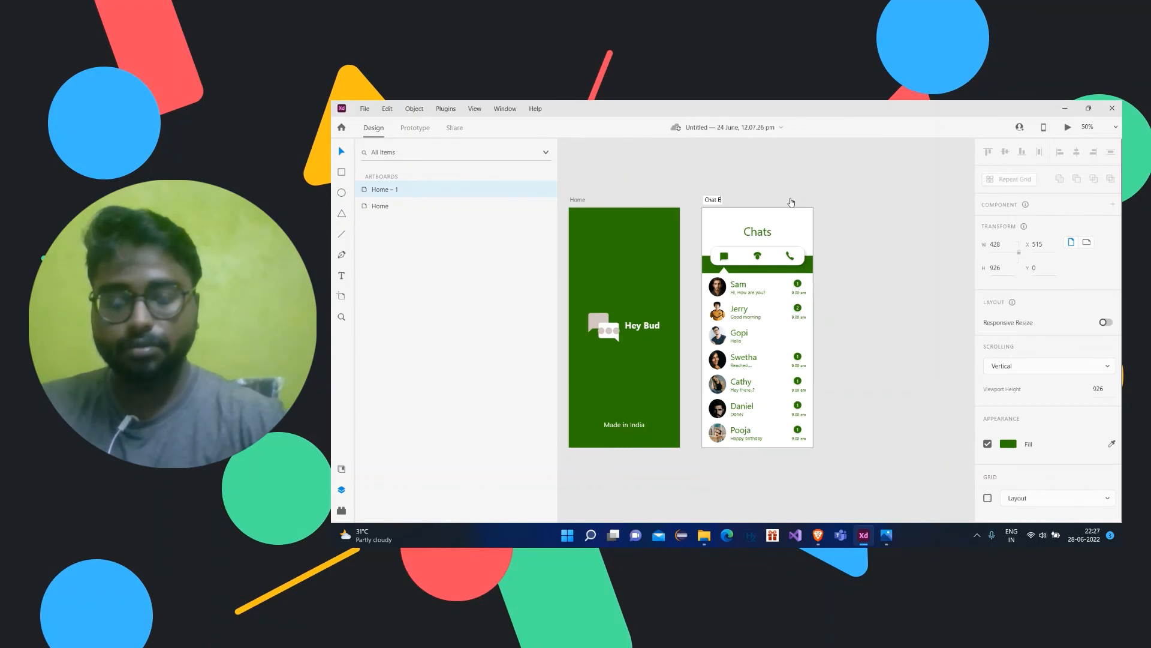
pyautogui.write(' window')
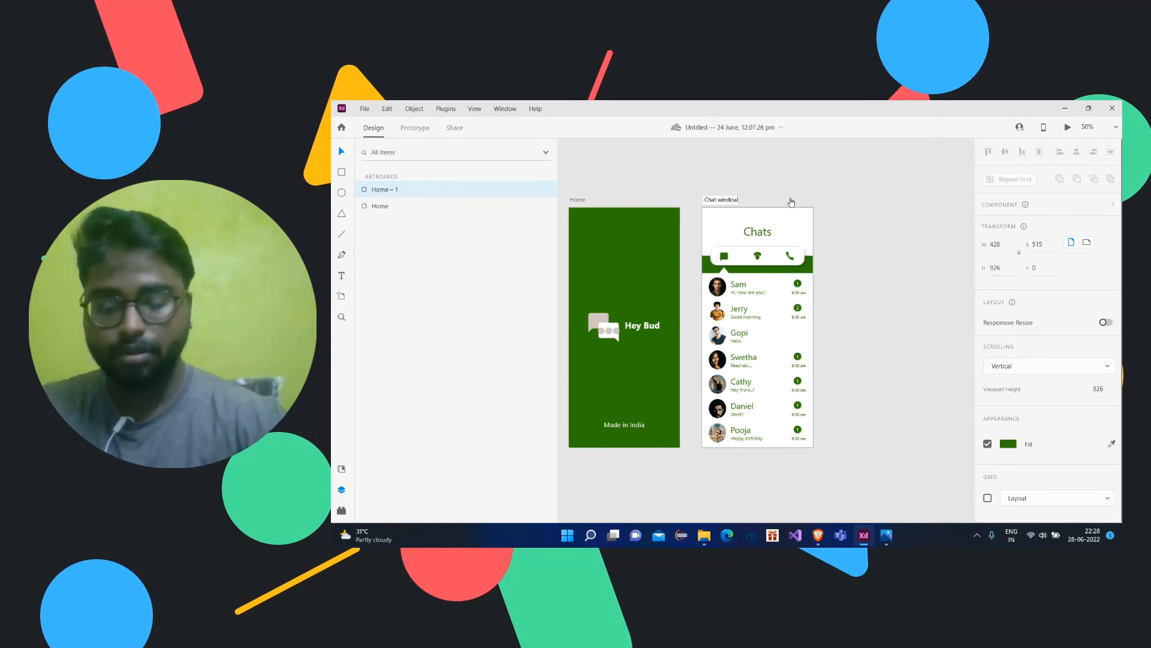
pyautogui.press('Return')
pyautogui.click(818, 190)
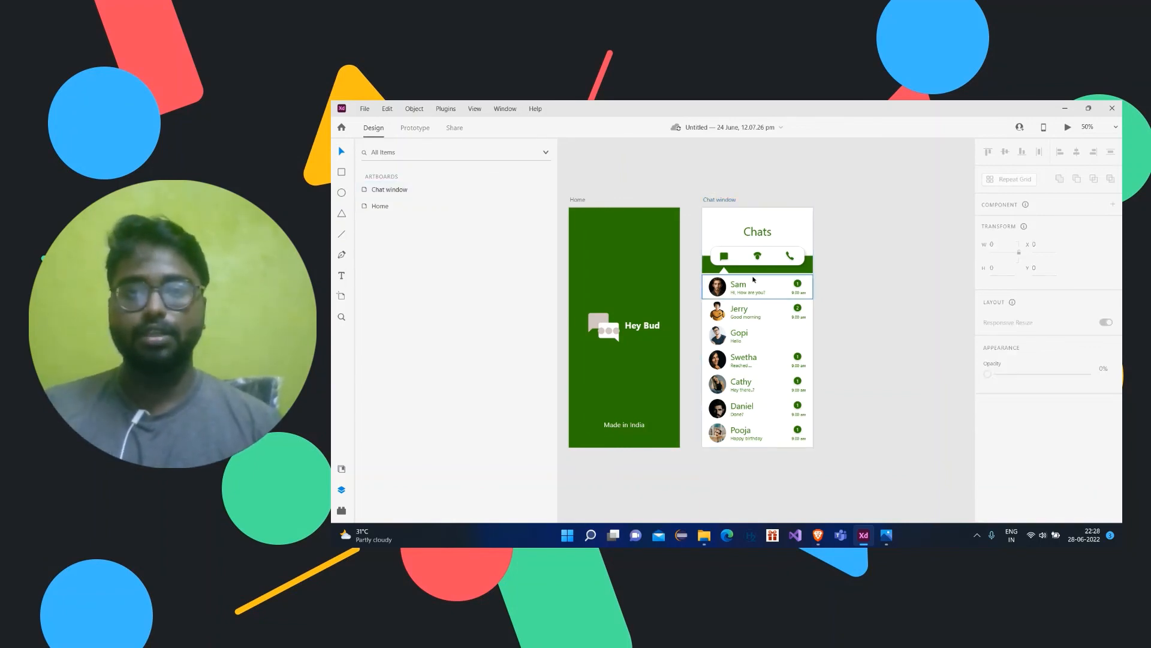
pyautogui.click(726, 199)
pyautogui.moveTo(727, 200); pyautogui.dragTo(880, 205)
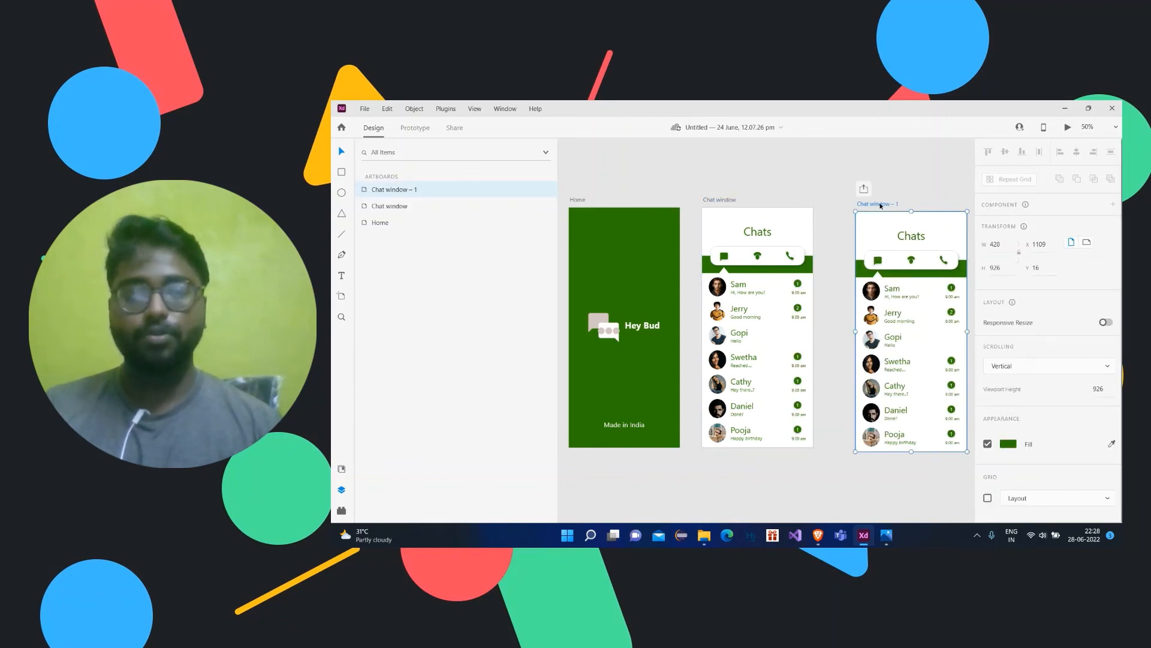
pyautogui.press('Delete')
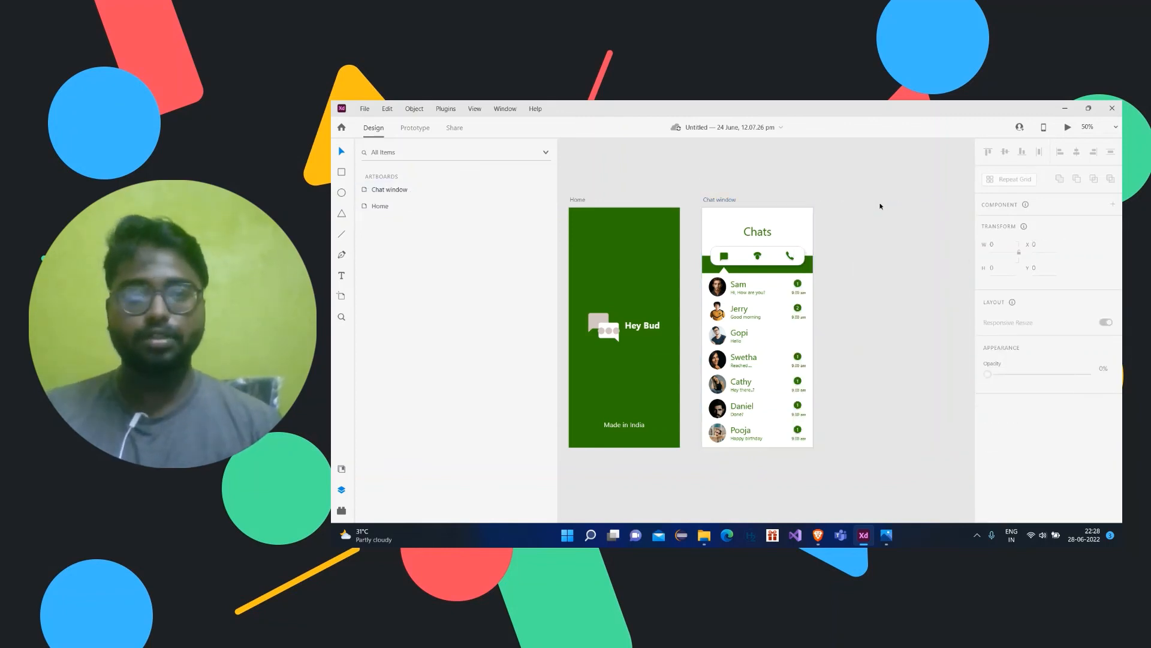